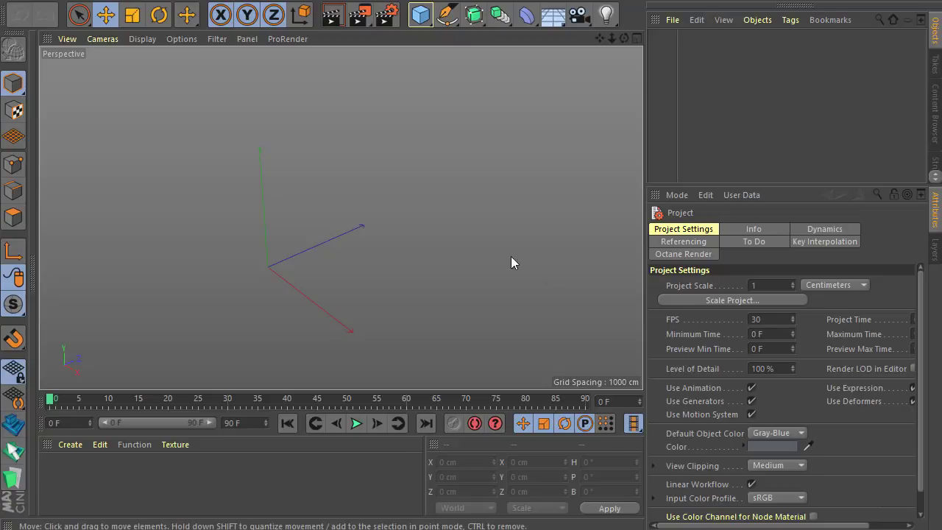
- Draw a NitroBox block from the origin with a base of about 250 by 230 cm and a height of about 230 cm
scroll(255, 313, down, 3)
scroll(269, 336, up, 3)
mouse_move(268, 327)
alt+mouse_down()
mouse_move(305, 332)
mouse_move(281, 328)
alt+mouse_up()
scroll(281, 327, down, 3)
scroll(281, 327, up, 1)
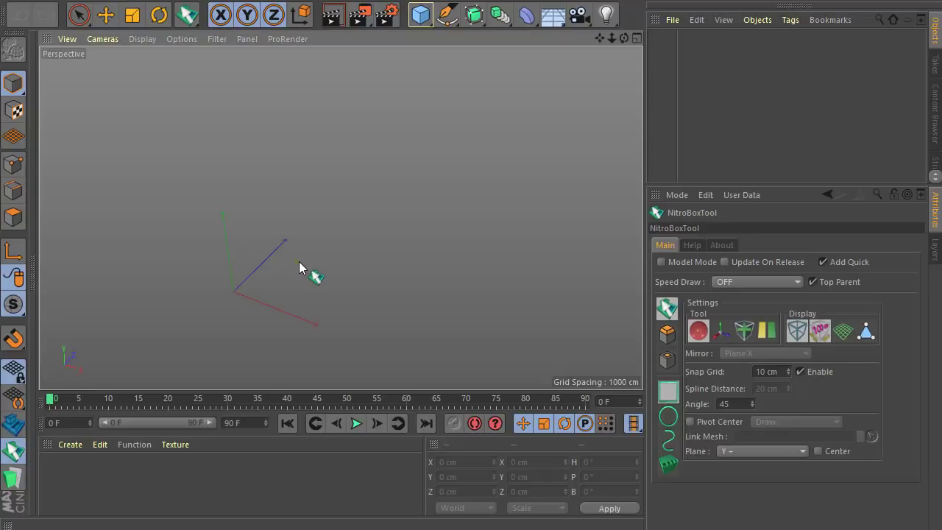
mouse_move(299, 261)
mouse_down()
mouse_move(331, 328)
mouse_move(266, 281)
mouse_move(241, 287)
mouse_up()
click(338, 272)
click(301, 284)
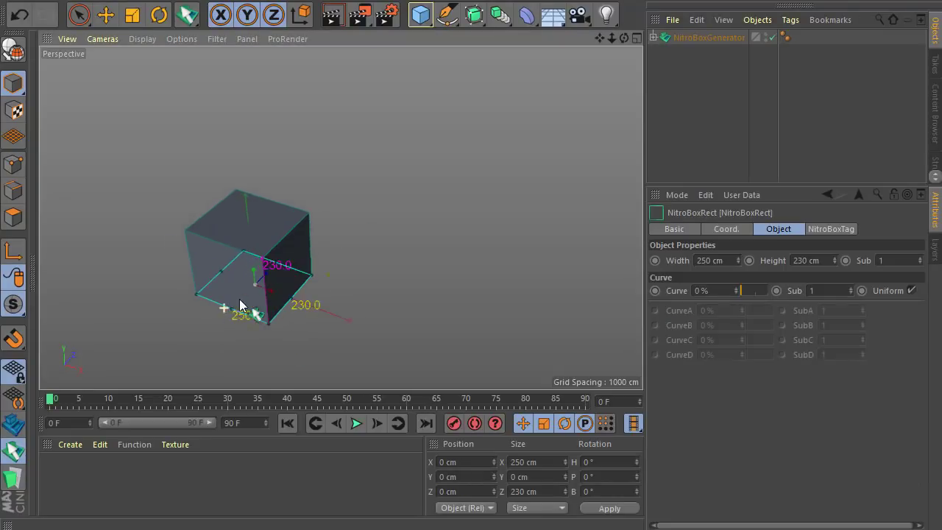
- Cut a rectangular notch about 70 cm deep into the block's top front edge and narrow it to about 40 cm wide
mouse_move(208, 227)
mouse_down()
mouse_move(222, 269)
mouse_move(226, 246)
mouse_move(165, 242)
mouse_up()
click(210, 281)
scroll(212, 254, up, 4)
key(ctrl+z)
scroll(170, 247, up, 5)
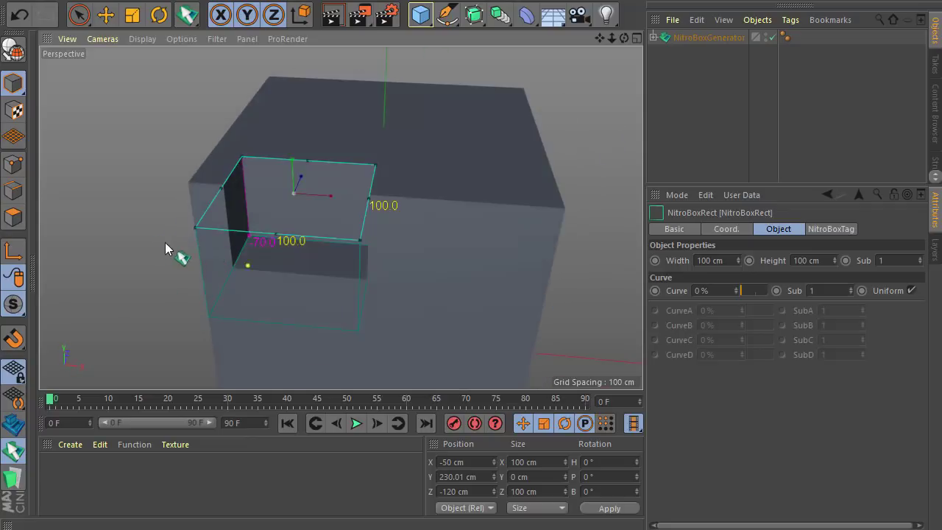
scroll(166, 243, down, 4)
drag(286, 218, 227, 221)
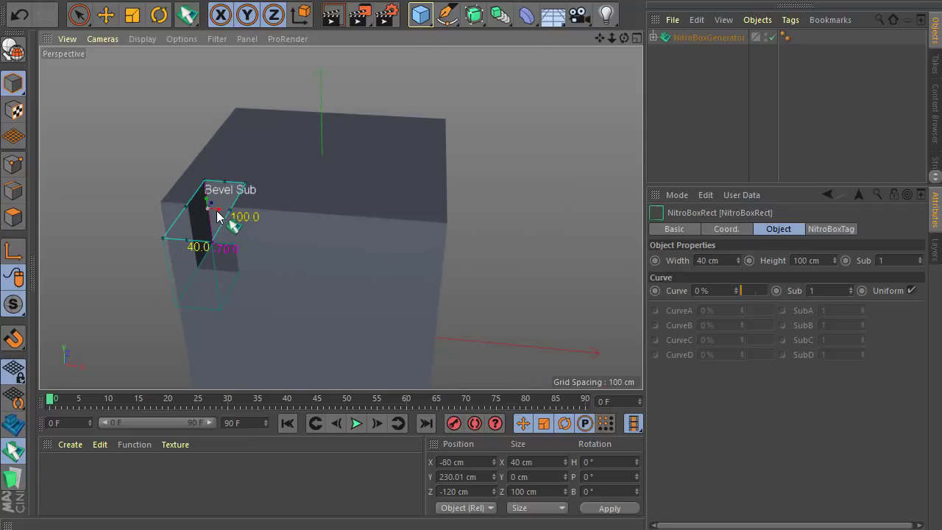
click(212, 204)
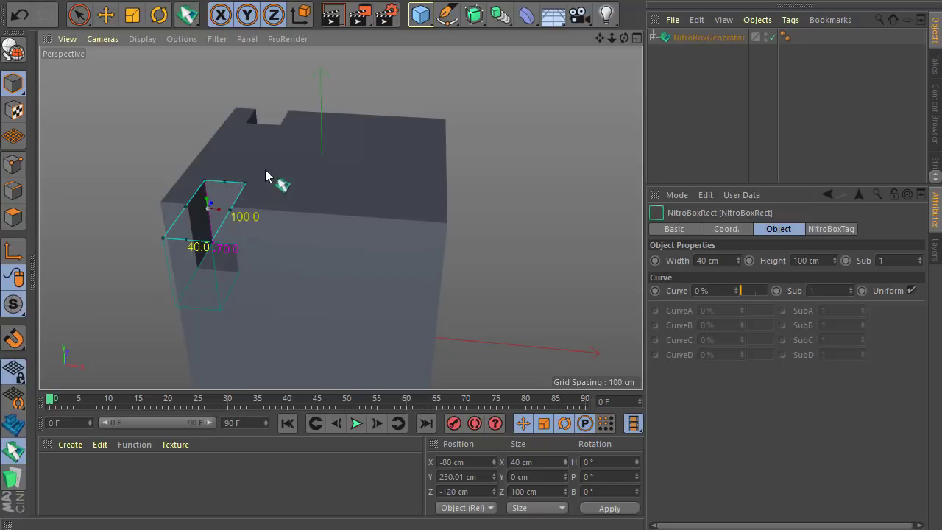
click(220, 209)
click(199, 201)
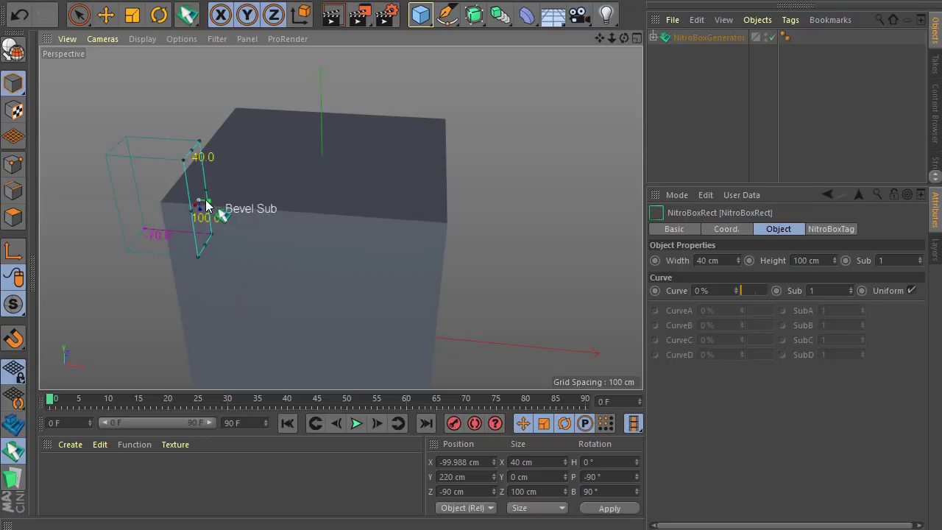
key(ctrl+z)
click(207, 209)
click(207, 209)
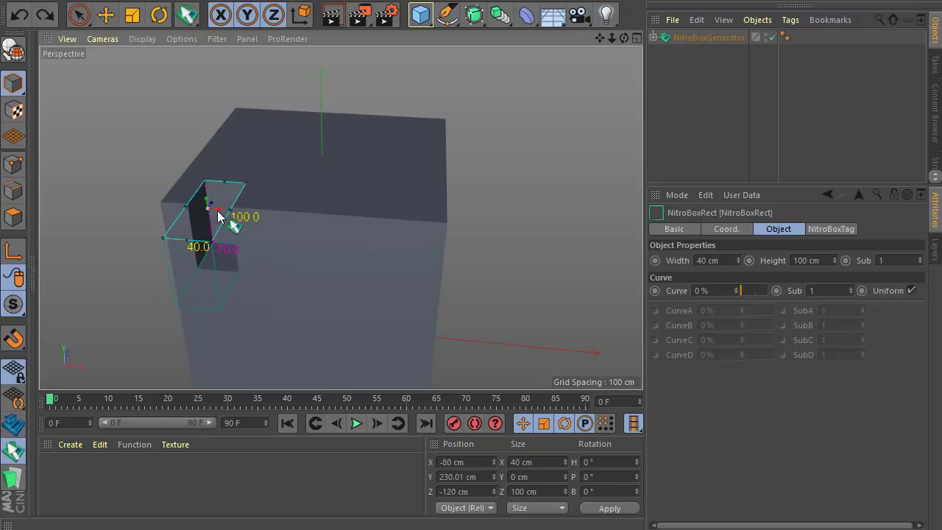
- Clone the notch along X into a row of four and mirror the row onto the block's rear edge
drag(218, 211, 375, 236)
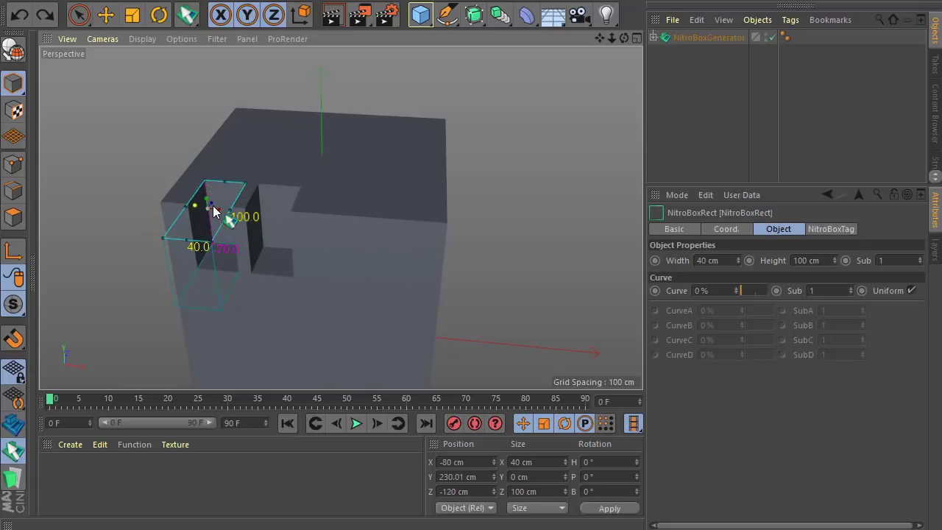
drag(205, 199, 204, 191)
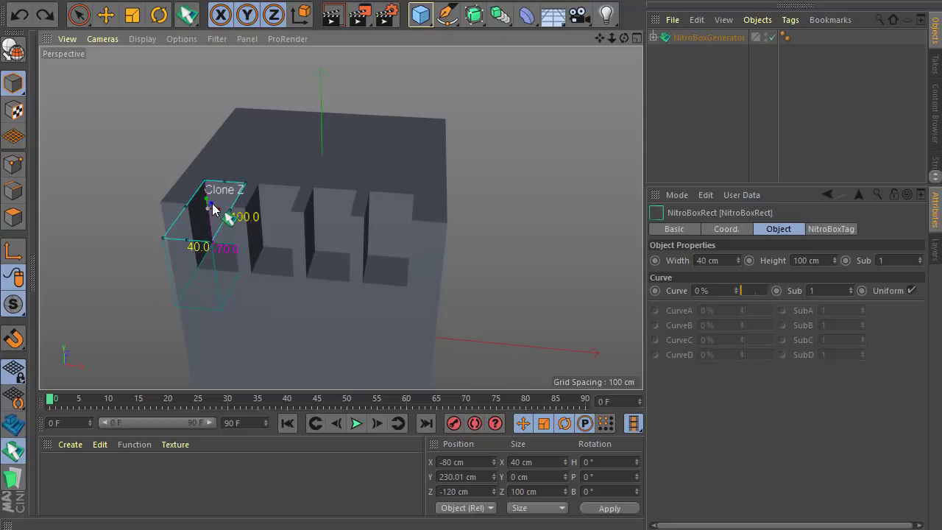
click(211, 204)
- Round the inner ends of the notches with a 100% curve and 3 subdivisions, and give their edges a narrow bevel
drag(211, 208, 294, 236)
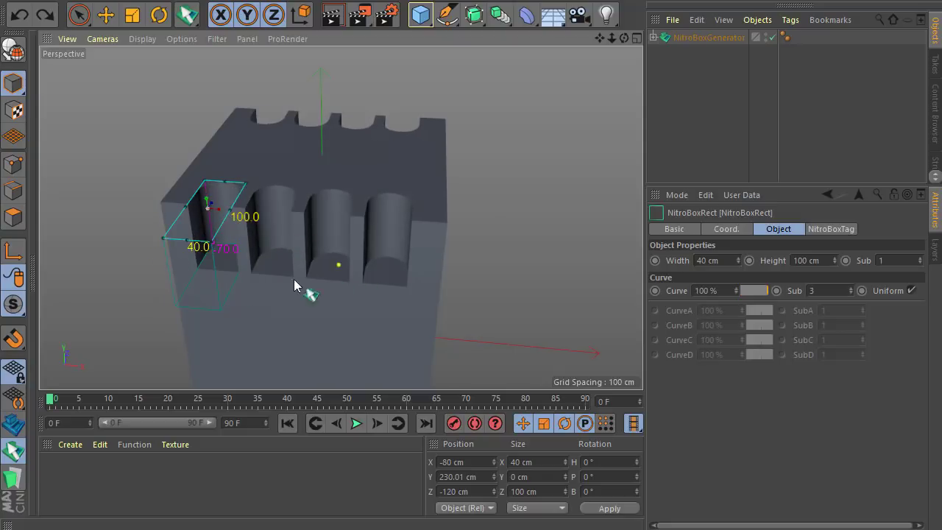
alt+drag(294, 279, 246, 287)
drag(227, 210, 320, 244)
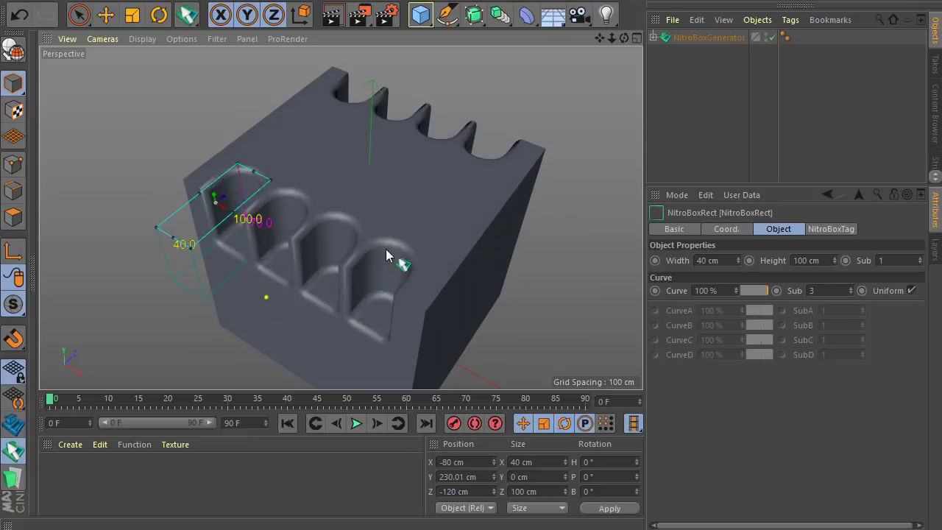
alt+drag(385, 249, 449, 239)
drag(223, 237, 108, 248)
alt+drag(276, 254, 300, 199)
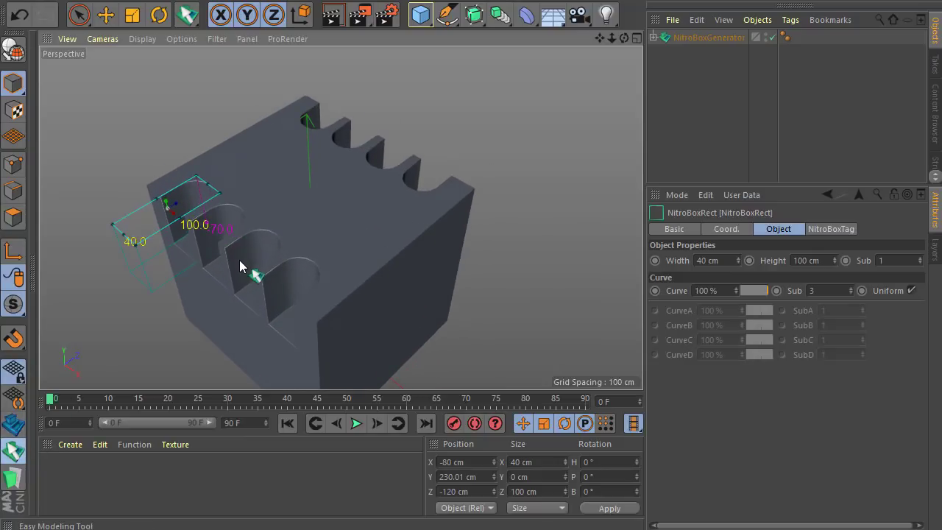
scroll(218, 247, down, 1)
scroll(218, 247, up, 1)
scroll(244, 228, down, 1)
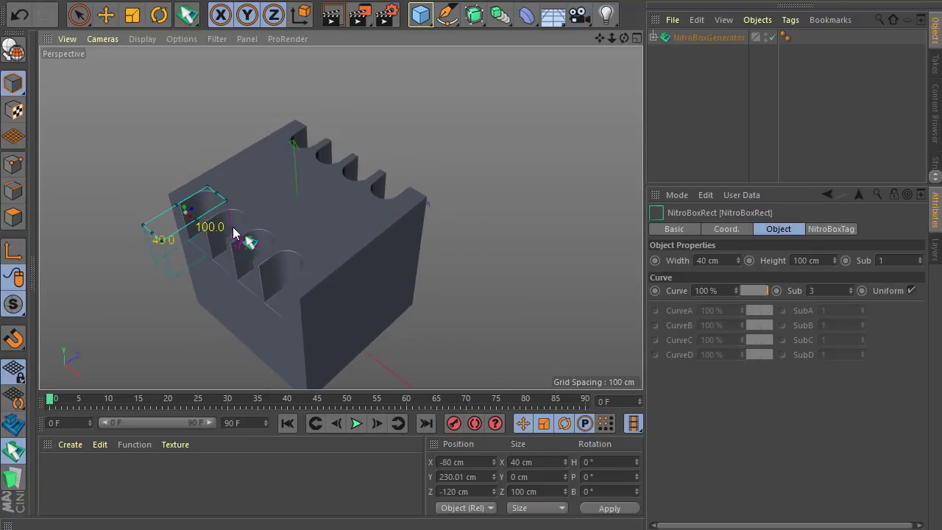
alt+drag(217, 227, 243, 195)
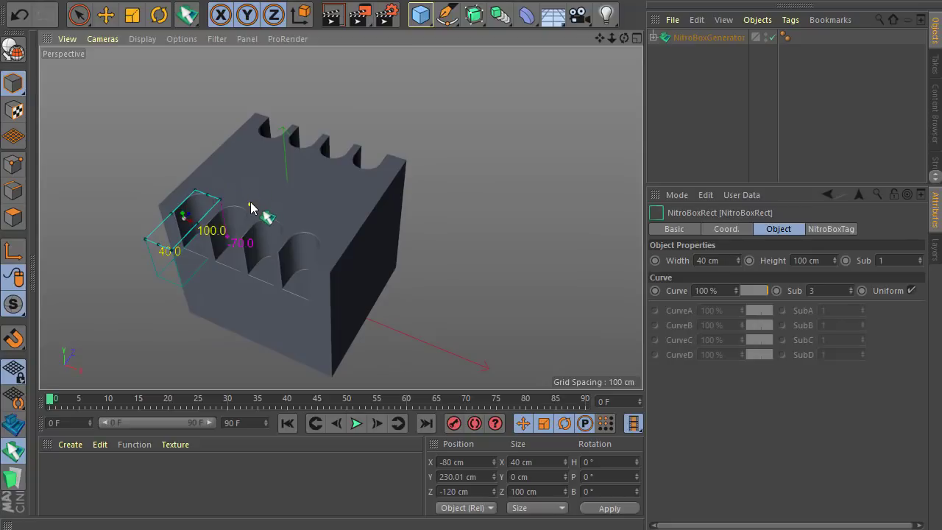
right_click(248, 201)
mouse_move(266, 225)
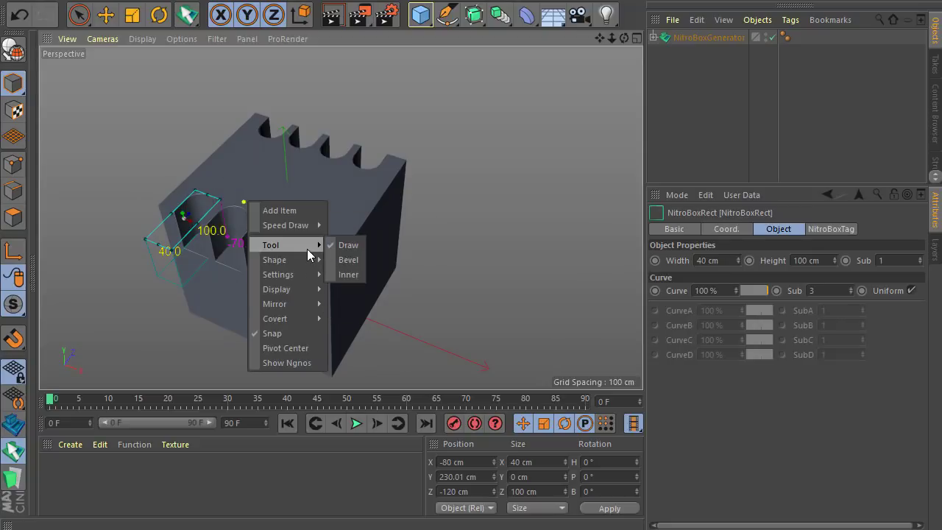
mouse_move(310, 278)
click(370, 271)
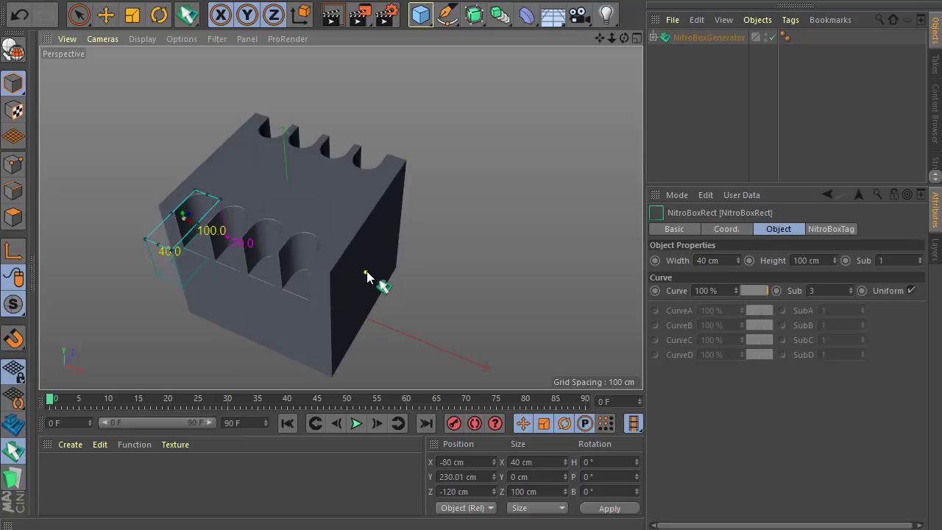
- Cut a circular recess about 50 cm in radius into the top face using the Cycle shape, and display the mesh lines
right_click(288, 244)
mouse_move(360, 309)
click(384, 318)
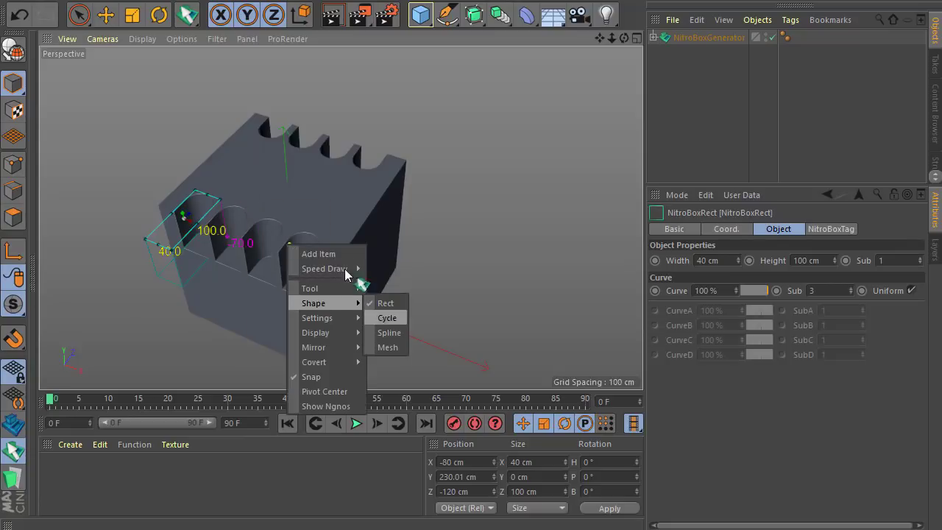
drag(256, 170, 282, 191)
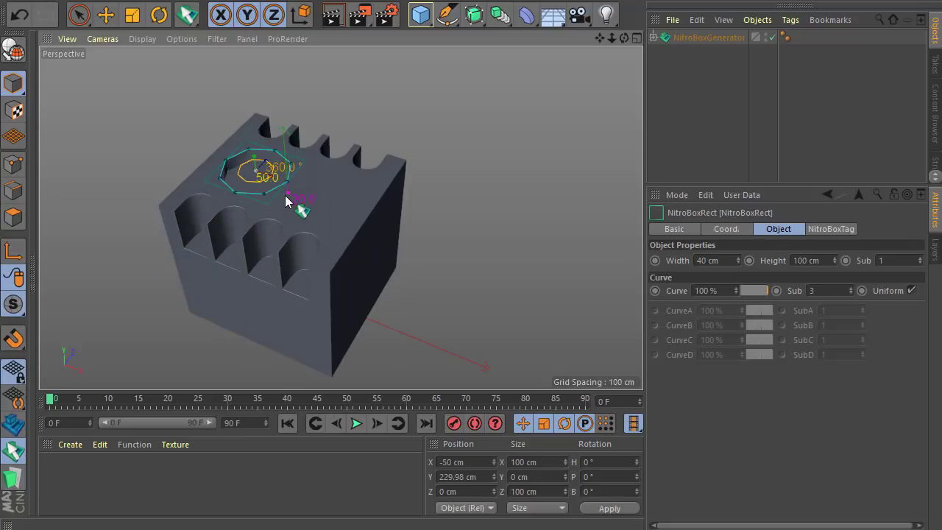
click(142, 38)
click(147, 76)
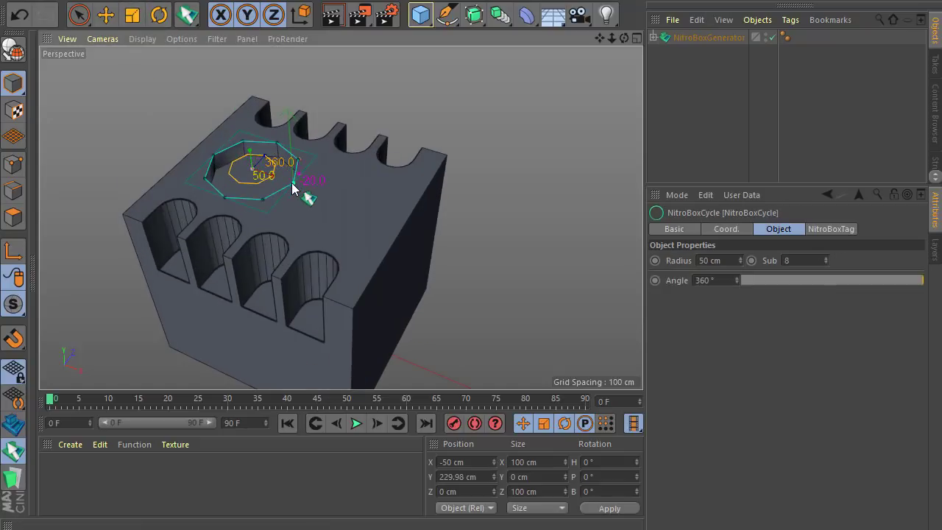
- Reduce the circular recess to a 30 cm radius and clone it into a row of three across the top face
drag(260, 176, 309, 189)
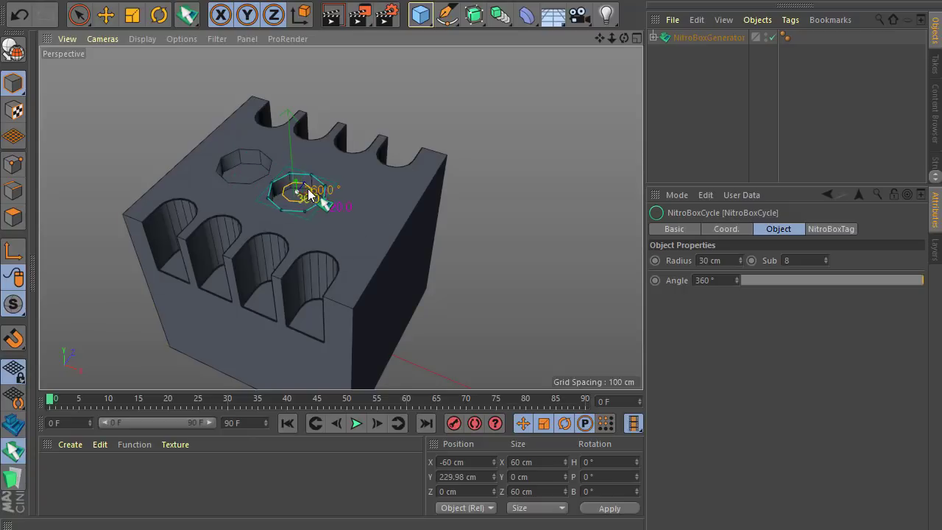
key(ctrl+z)
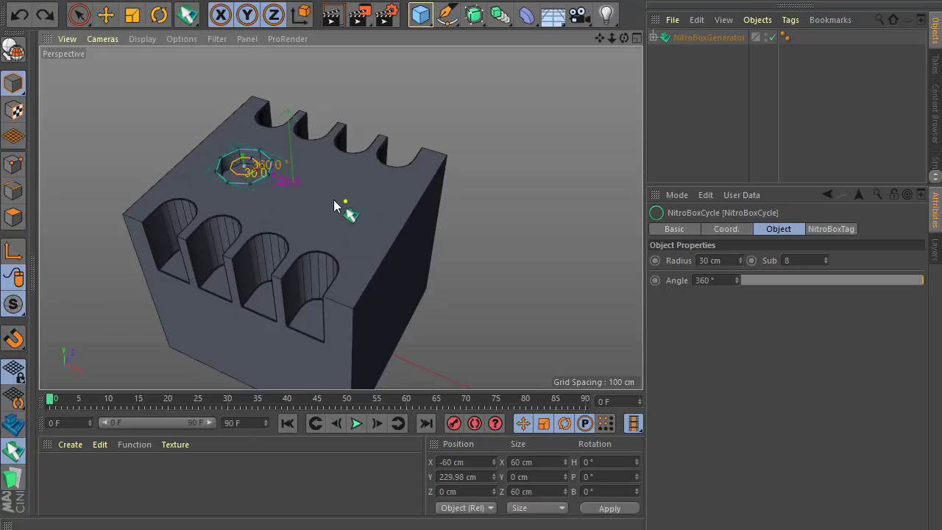
mouse_move(245, 167)
shift+mouse_down()
mouse_move(285, 172)
mouse_move(227, 160)
mouse_move(323, 200)
mouse_move(375, 209)
mouse_move(353, 204)
shift+mouse_up()
- Raise the circular recesses to 23 subdivisions and round the edges around their floors
mouse_move(219, 152)
ctrl+mouse_down()
mouse_move(262, 210)
mouse_move(257, 202)
ctrl+mouse_up()
scroll(239, 199, down, 1)
scroll(234, 171, up, 3)
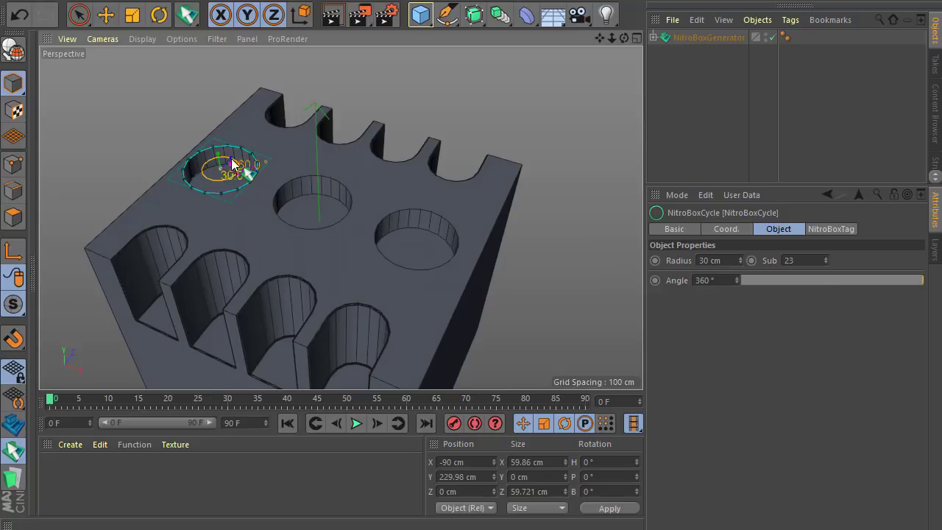
drag(231, 162, 239, 153)
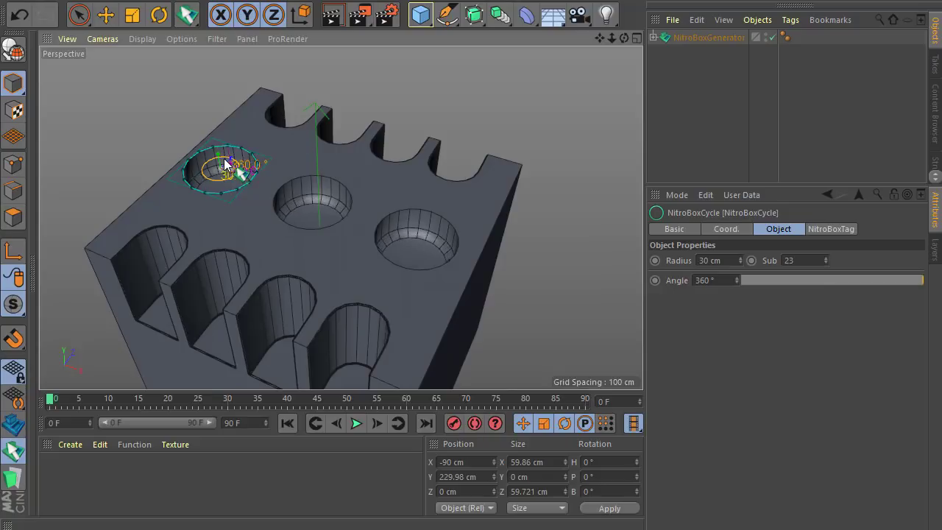
scroll(224, 158, up, 3)
drag(237, 170, 244, 168)
scroll(243, 163, down, 8)
alt+drag(320, 236, 320, 227)
scroll(228, 196, down, 3)
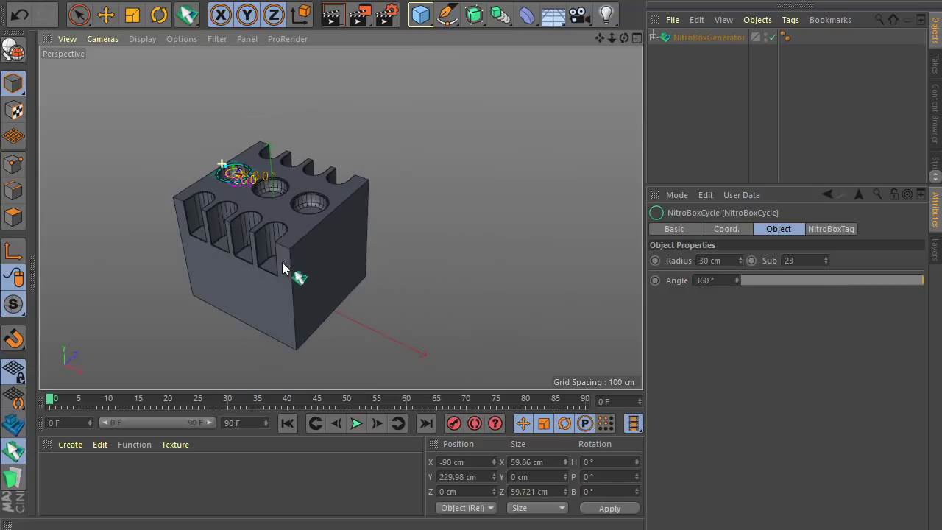
alt+drag(269, 335, 266, 337)
scroll(267, 337, up, 2)
click(14, 452)
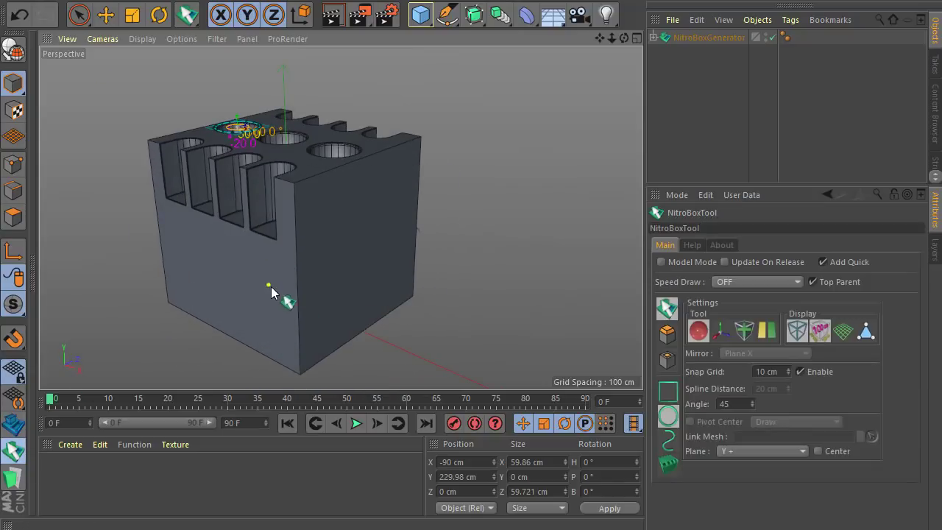
drag(269, 285, 303, 326)
key(ctrl+z)
right_click(269, 286)
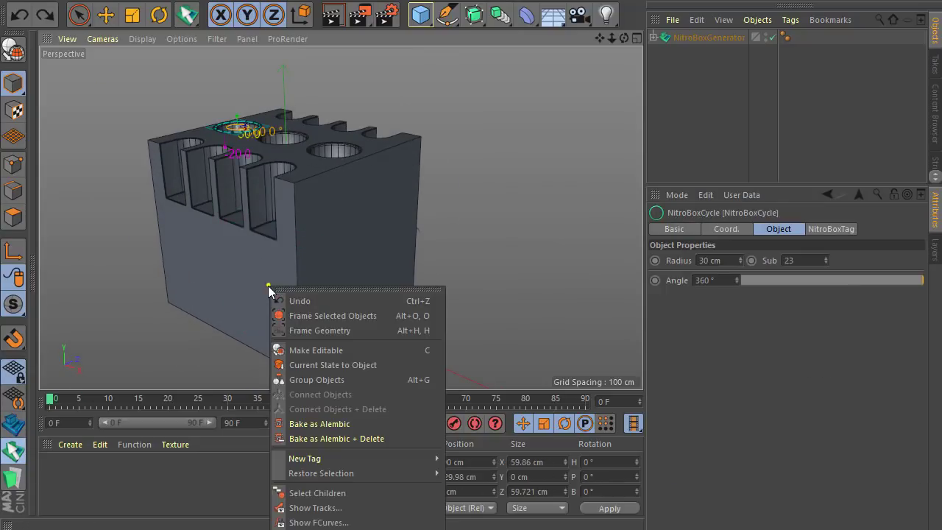
- Switch the shape to Rect and cut a 40 by 50 cm channel about 220 cm deep through the front face's lower corner
click(6, 457)
right_click(229, 273)
mouse_move(281, 330)
click(333, 330)
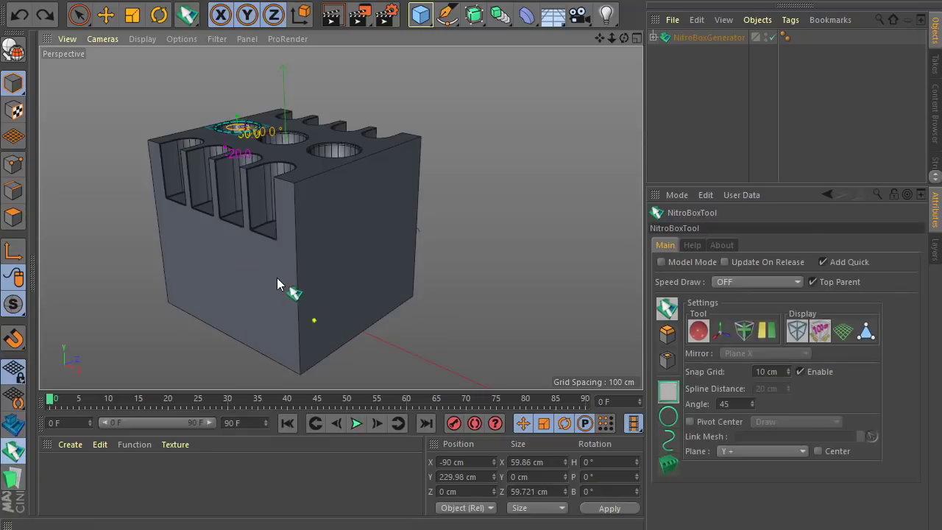
mouse_move(280, 276)
mouse_down()
mouse_move(295, 324)
mouse_move(310, 326)
mouse_up()
click(437, 291)
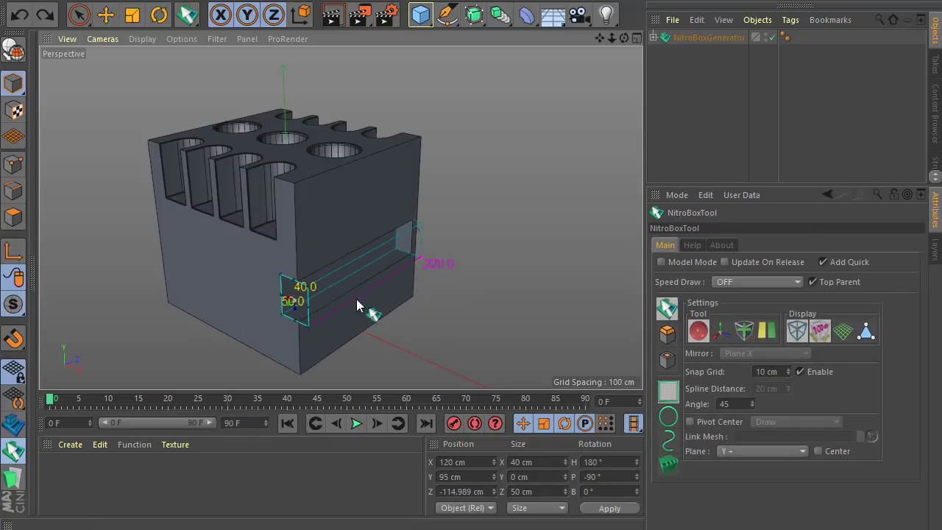
- Enlarge the channel to 100 by 80 cm and round its two inner corners at 52% with 4 subdivisions
drag(281, 295, 242, 283)
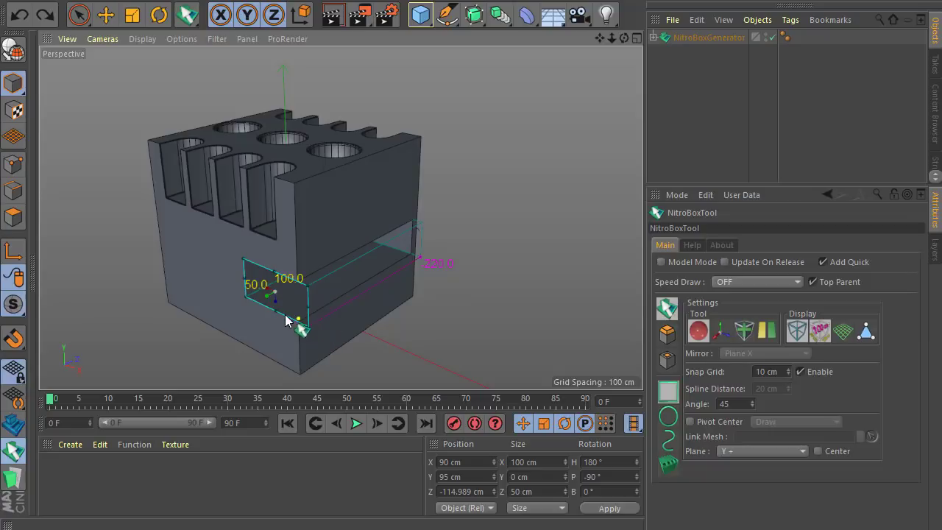
drag(285, 318, 278, 343)
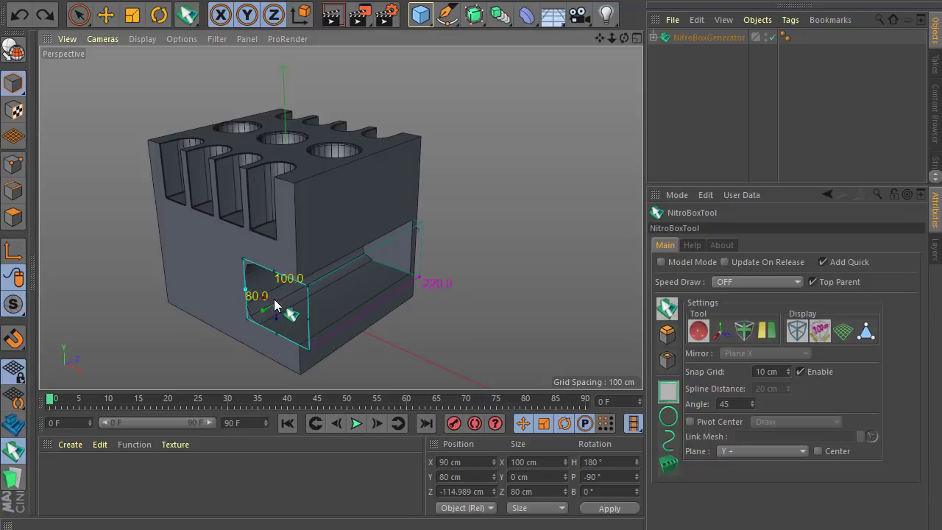
drag(267, 303, 237, 301)
alt+drag(263, 330, 270, 312)
- Turn on the Solid option for the channel's bevel
right_click(257, 285)
mouse_move(290, 309)
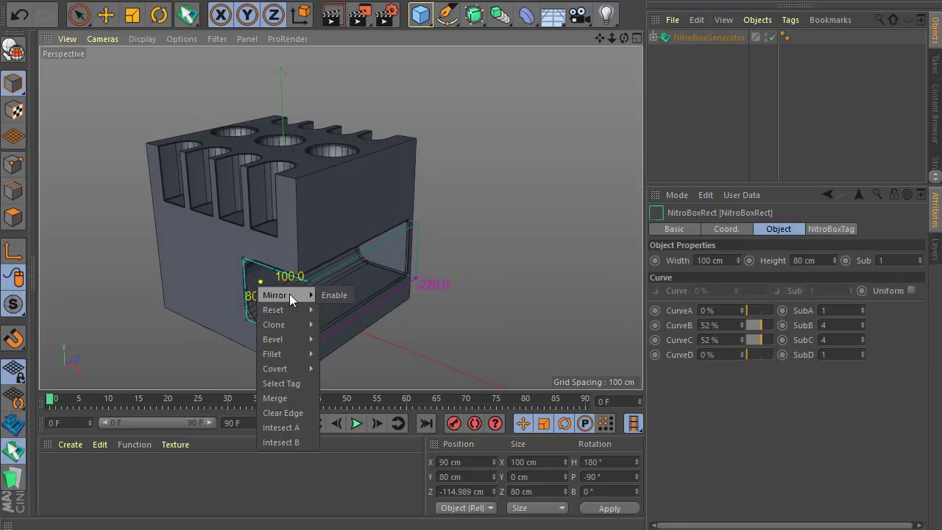
mouse_move(305, 339)
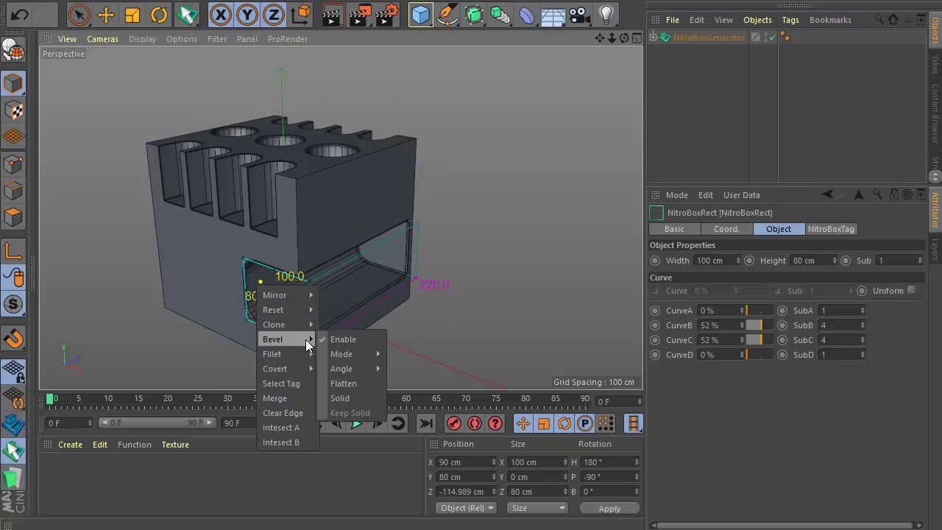
click(333, 398)
- Cut a 40 by 80 cm rectangular notch about 30 cm deep into the front face at the block's bottom edge
mouse_move(365, 339)
alt+mouse_down()
mouse_move(354, 360)
mouse_move(367, 321)
alt+mouse_up()
scroll(368, 321, down, 2)
scroll(224, 298, up, 3)
drag(224, 299, 253, 365)
mouse_move(253, 365)
mouse_down()
mouse_move(287, 340)
mouse_move(400, 367)
mouse_move(398, 294)
mouse_move(219, 369)
mouse_up()
key(ctrl+z)
scroll(398, 295, down, 3)
scroll(264, 344, up, 2)
scroll(219, 376, down, 2)
scroll(284, 339, up, 3)
alt+drag(283, 339, 398, 335)
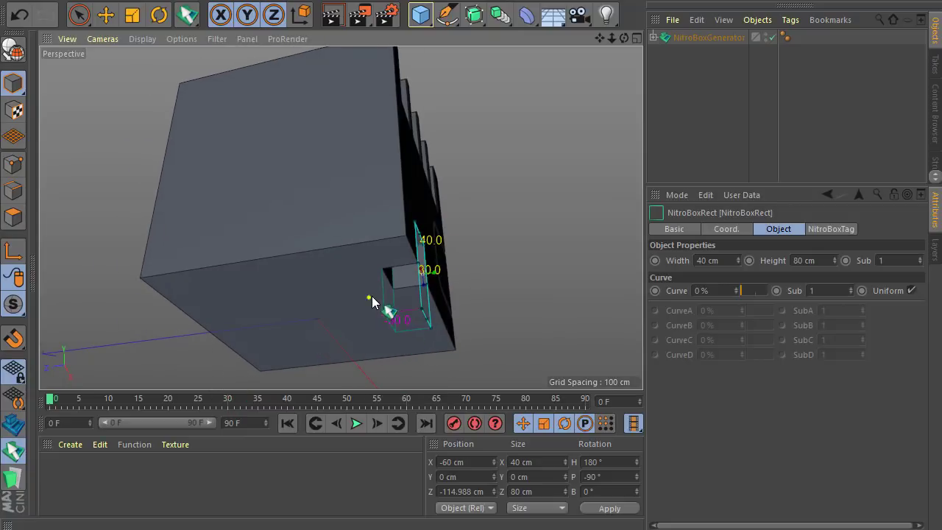
- Enable mirroring for the bottom-edge notch and set its mirror plane to PLANE Y
right_click(371, 297)
mouse_move(379, 303)
click(427, 306)
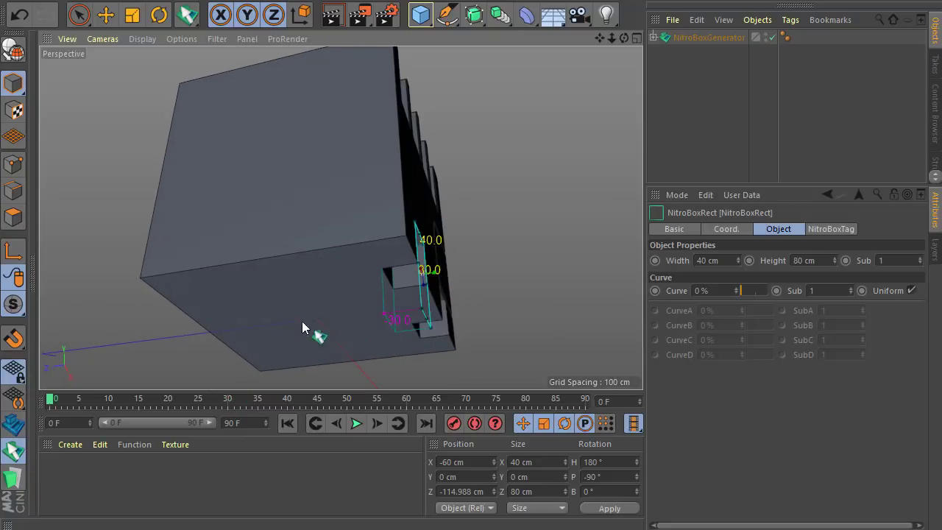
alt+drag(302, 321, 271, 314)
right_click(317, 286)
mouse_move(331, 294)
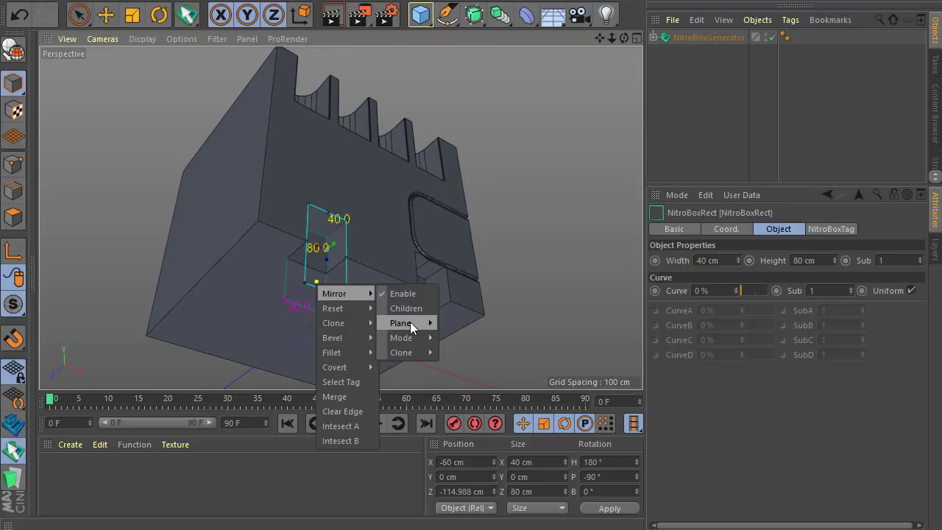
mouse_move(411, 324)
click(459, 342)
- Set the notch's mirror plane to Plane ALL
right_click(350, 298)
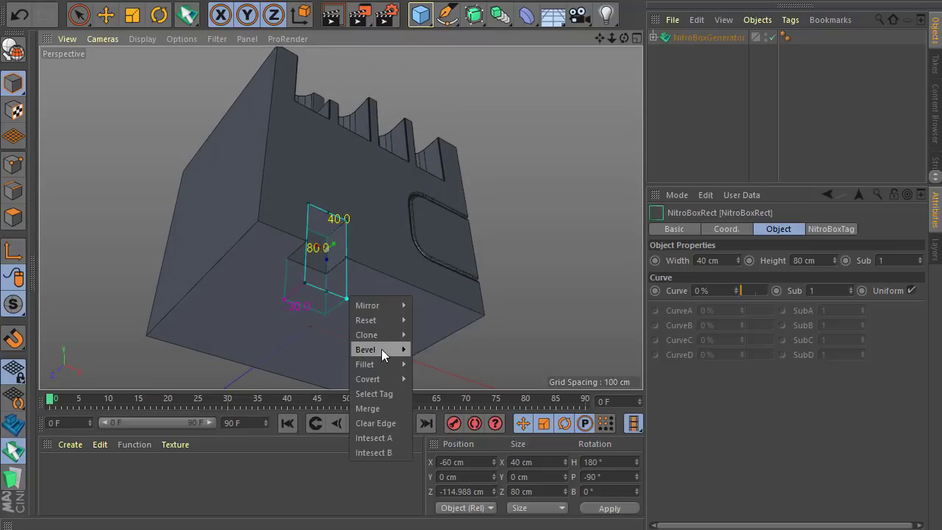
mouse_move(384, 310)
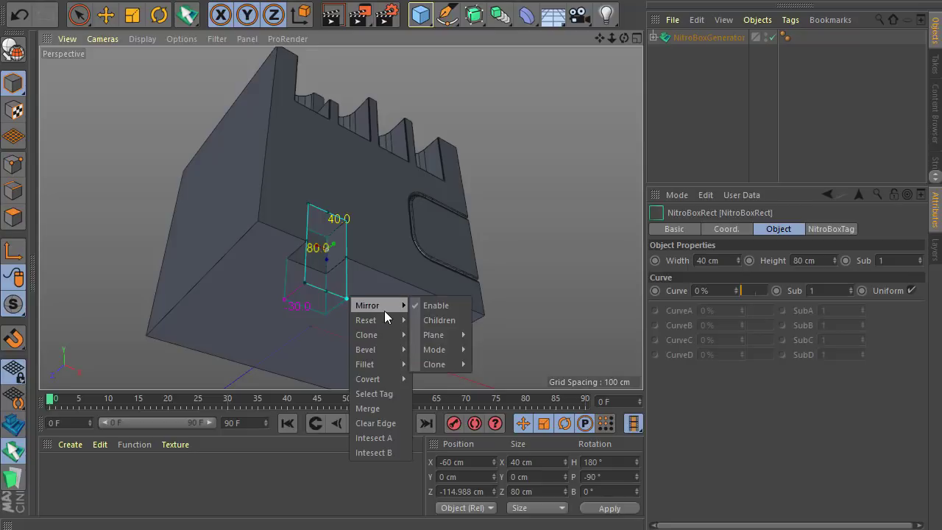
mouse_move(439, 333)
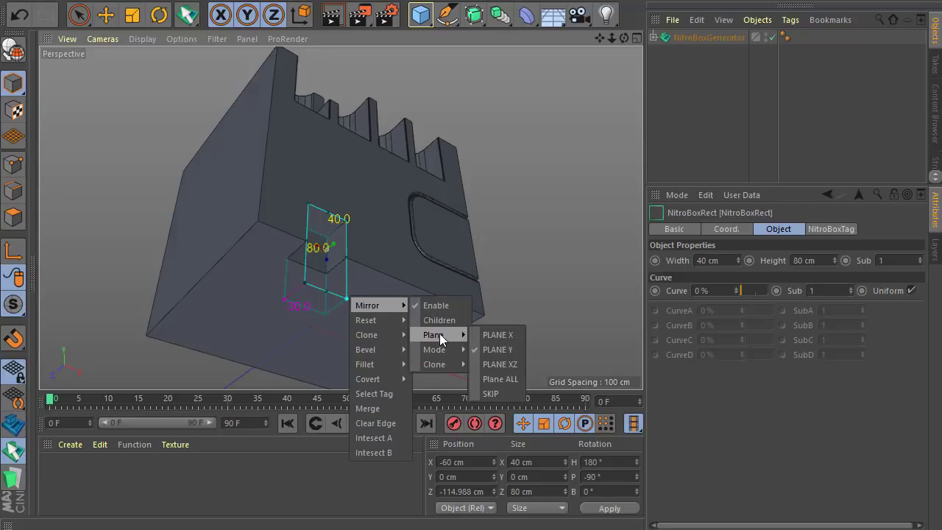
click(497, 380)
alt+drag(298, 289, 285, 321)
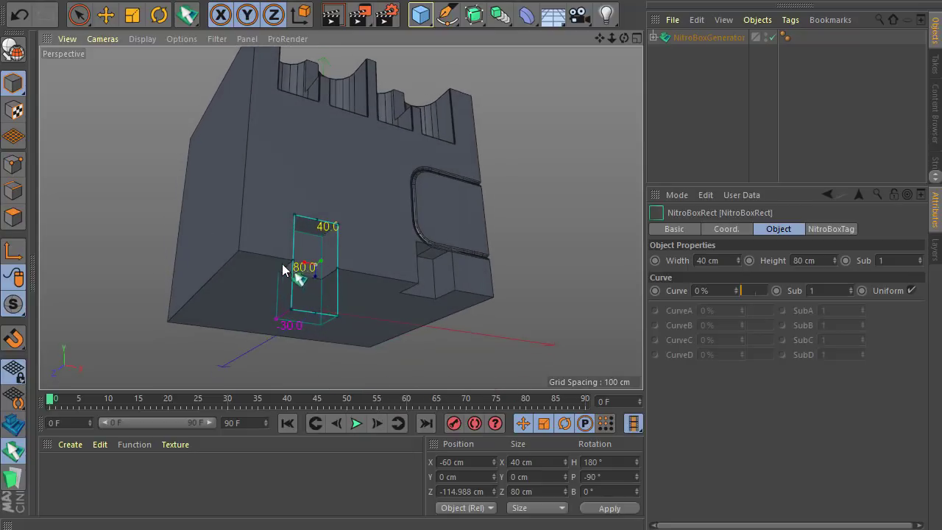
- Move the notch to the block's bottom corner at X -110 cm and lengthen its cut along the side face
mouse_move(282, 264)
mouse_down()
mouse_move(231, 259)
mouse_move(287, 286)
mouse_move(316, 364)
mouse_move(257, 330)
mouse_move(268, 326)
mouse_up()
scroll(260, 335, up, 3)
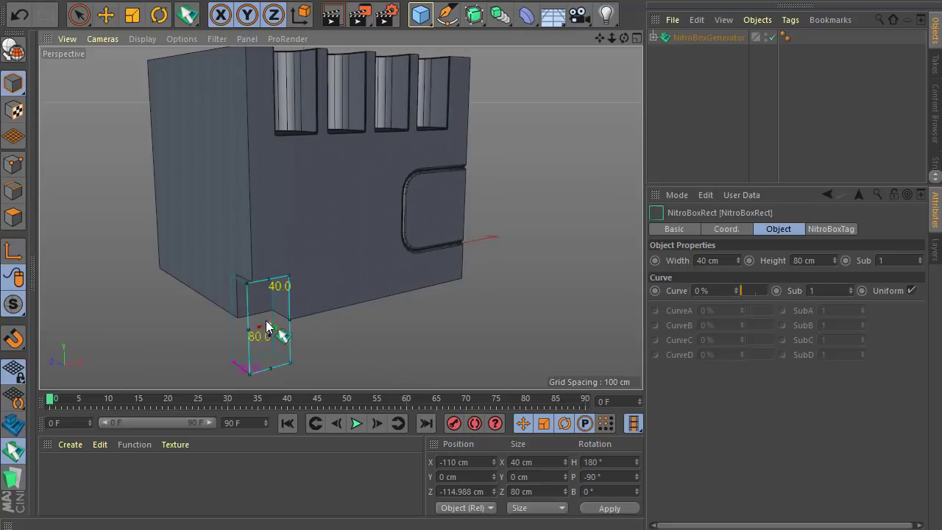
scroll(206, 305, down, 3)
alt+drag(241, 322, 244, 344)
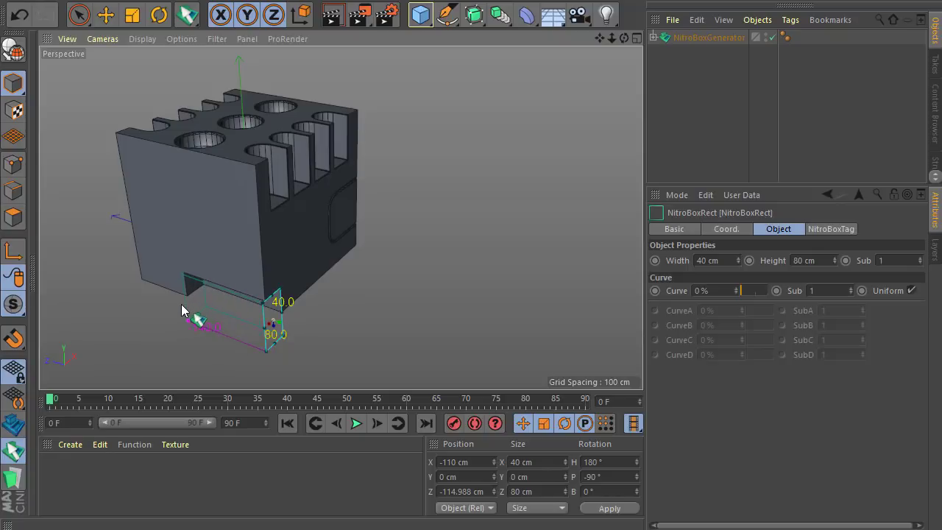
alt+drag(181, 304, 274, 327)
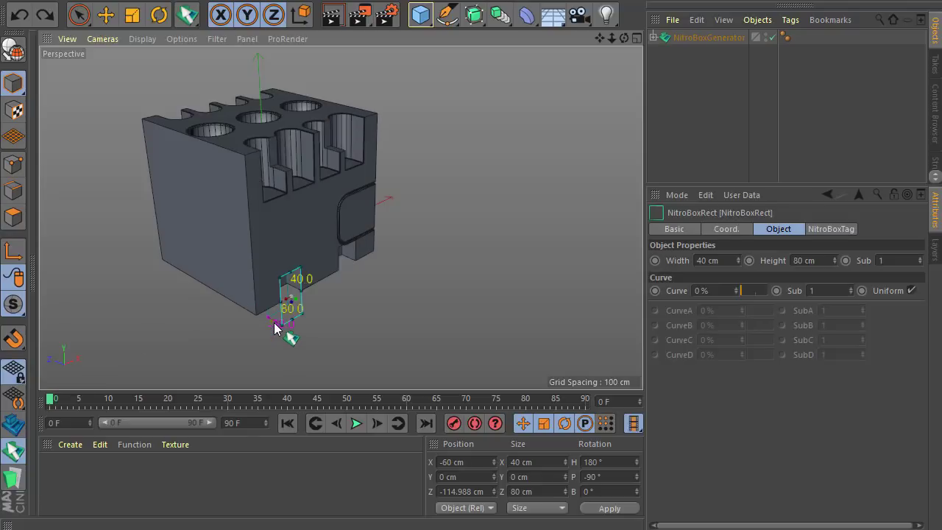
- Undo the edits to the bottom-edge notch and the notch itself
key(ctrl+z)
key(ctrl+z)
key(ctrl+z)
key(ctrl+z)
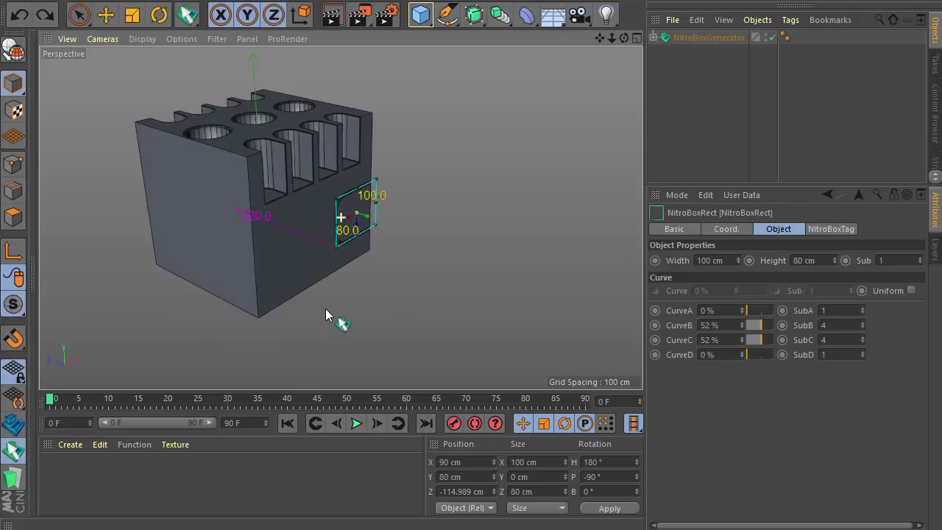
- Cut a 40 by 40 cm rectangular notch into the plain side face at its vertical edge beside the slotted face
mouse_move(326, 309)
alt+mouse_down()
mouse_move(448, 288)
mouse_move(458, 296)
alt+mouse_up()
drag(217, 270, 244, 283)
scroll(237, 277, up, 3)
mouse_move(253, 246)
mouse_down()
mouse_move(222, 286)
mouse_move(208, 279)
mouse_up()
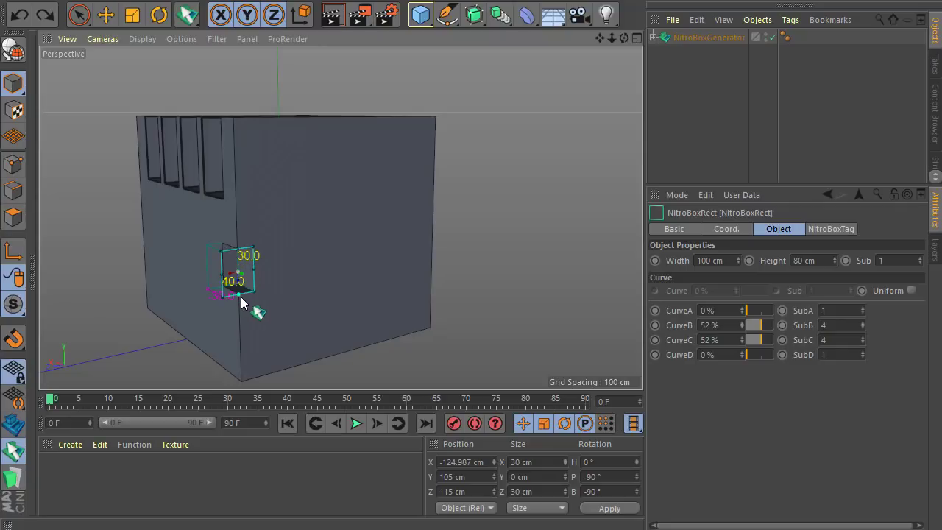
scroll(345, 292, up, 1)
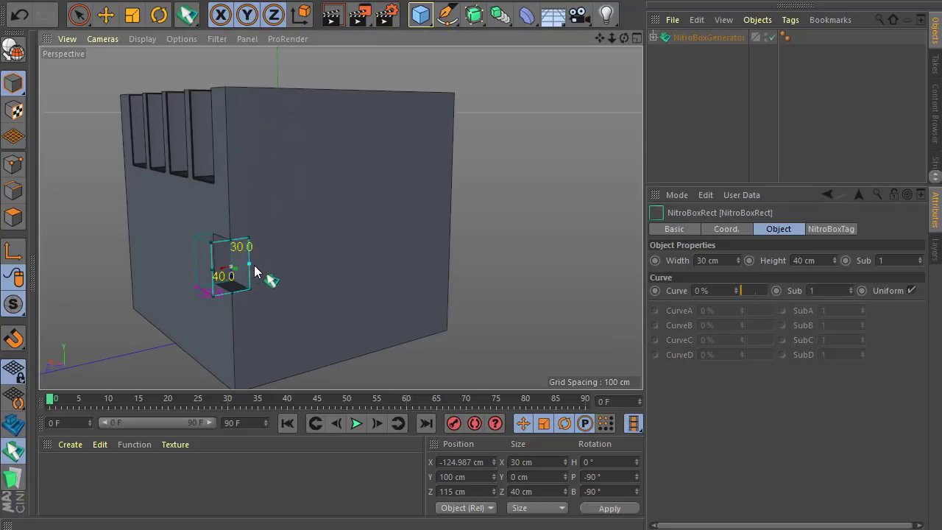
drag(254, 265, 263, 264)
- Mirror the side notch to the opposite vertical edge and widen it to 70 cm
right_click(234, 254)
click(233, 252)
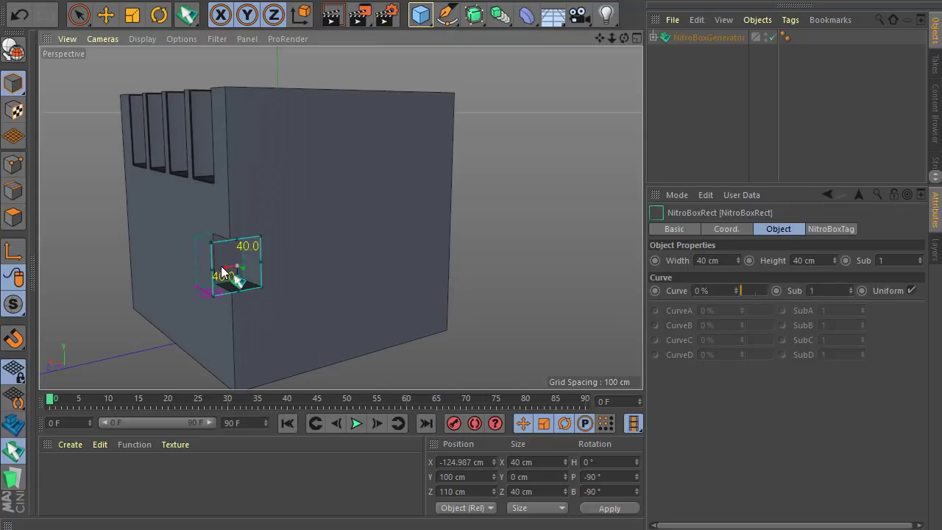
click(224, 268)
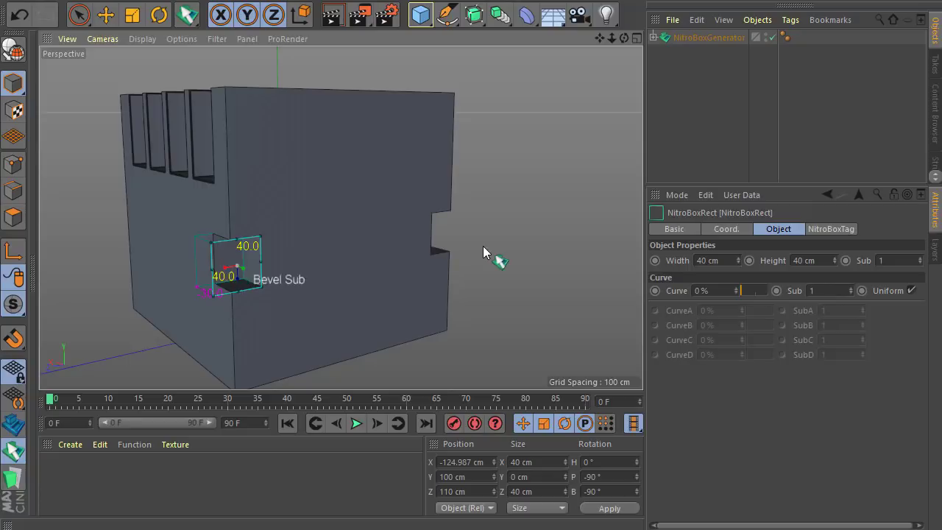
drag(265, 265, 300, 259)
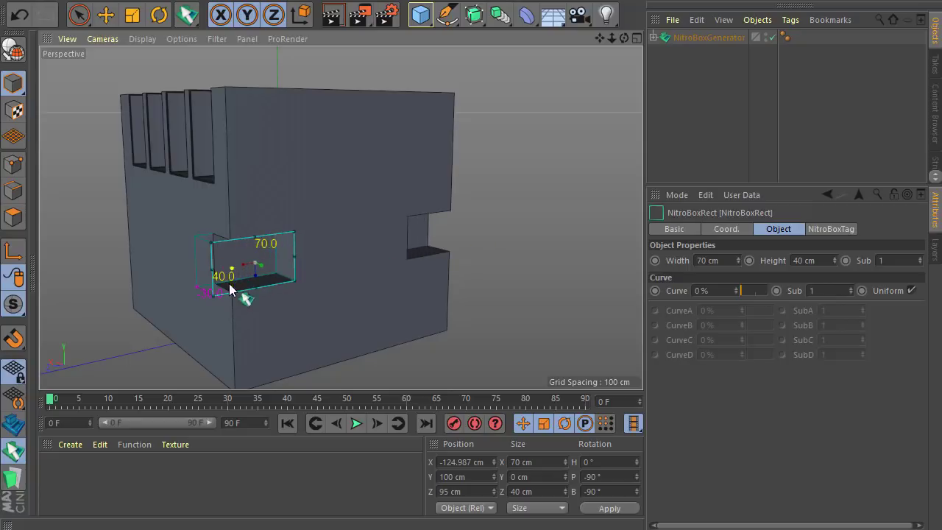
- Turn on the mirror's Children option for the side notch
alt+drag(229, 284, 179, 290)
scroll(195, 296, up, 3)
right_click(220, 257)
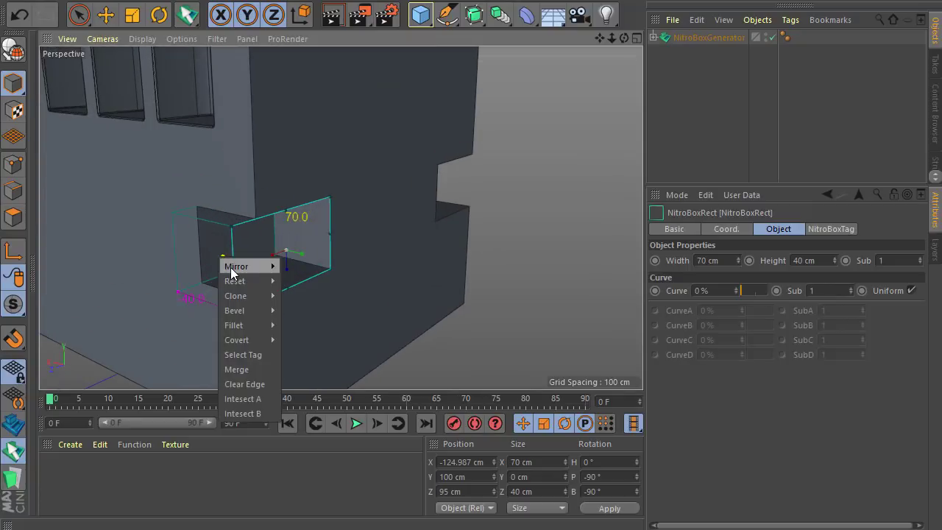
mouse_move(235, 268)
click(312, 281)
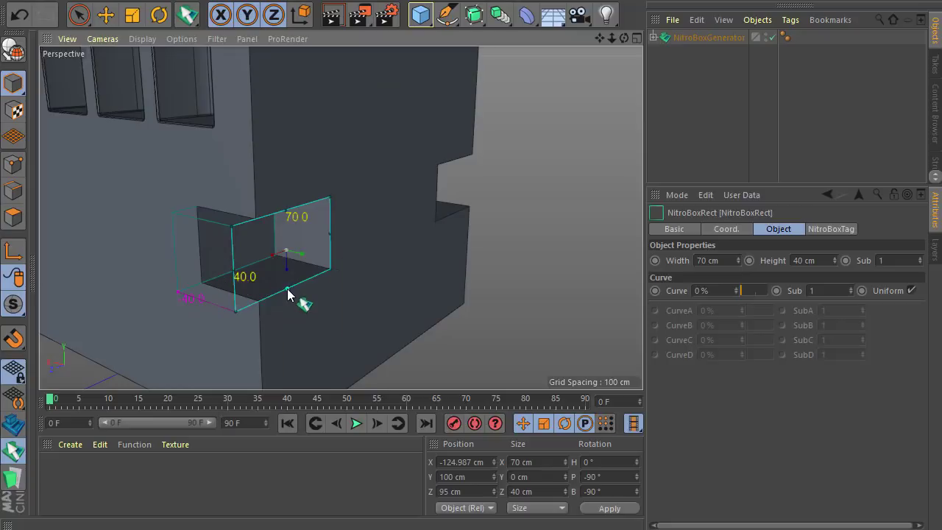
- Cut a 10 by 20 cm rectangular pocket into the inner wall of the side notch
mouse_move(288, 288)
mouse_down()
mouse_move(295, 323)
mouse_move(232, 292)
mouse_up()
drag(205, 258, 195, 285)
scroll(161, 319, down, 3)
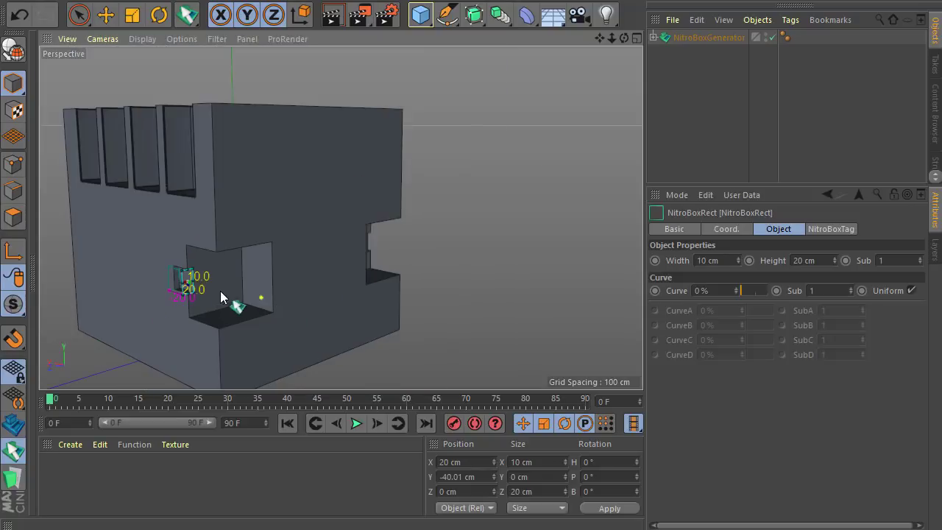
mouse_move(231, 318)
alt+mouse_down()
mouse_move(139, 320)
mouse_move(87, 306)
mouse_move(231, 318)
alt+mouse_up()
alt+right_drag(163, 321, 222, 282)
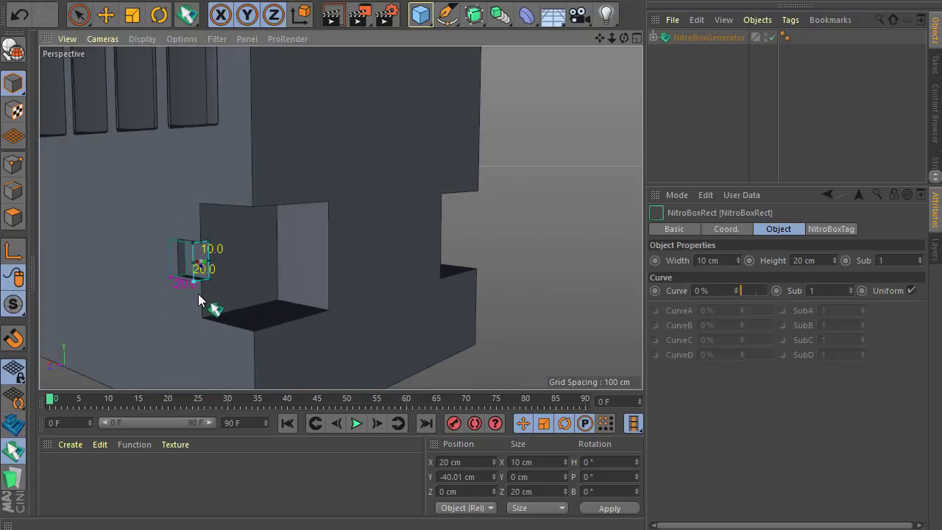
- Enlarge the pocket in the notch's inner wall to 20 by 40 cm and deepen it to about 60 cm
drag(198, 293, 198, 298)
key(ctrl+z)
drag(196, 243, 194, 224)
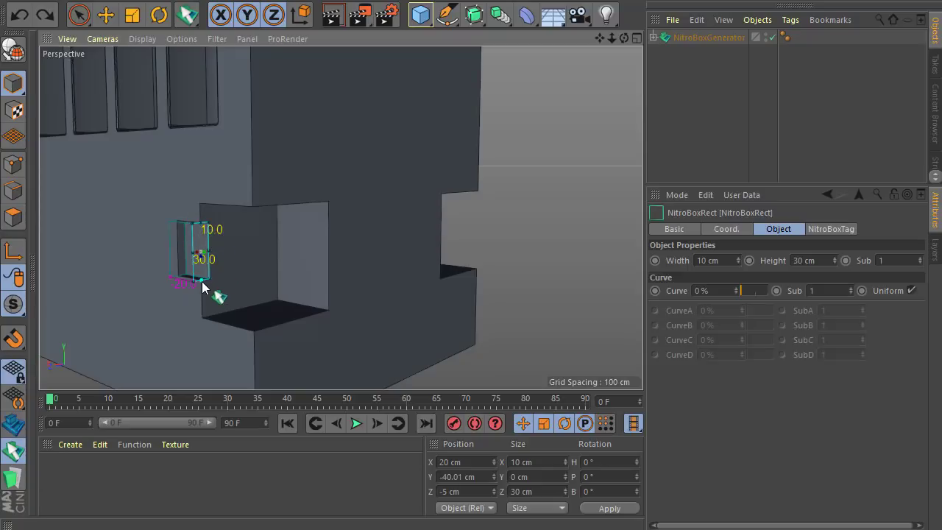
drag(202, 281, 204, 299)
drag(209, 259, 224, 256)
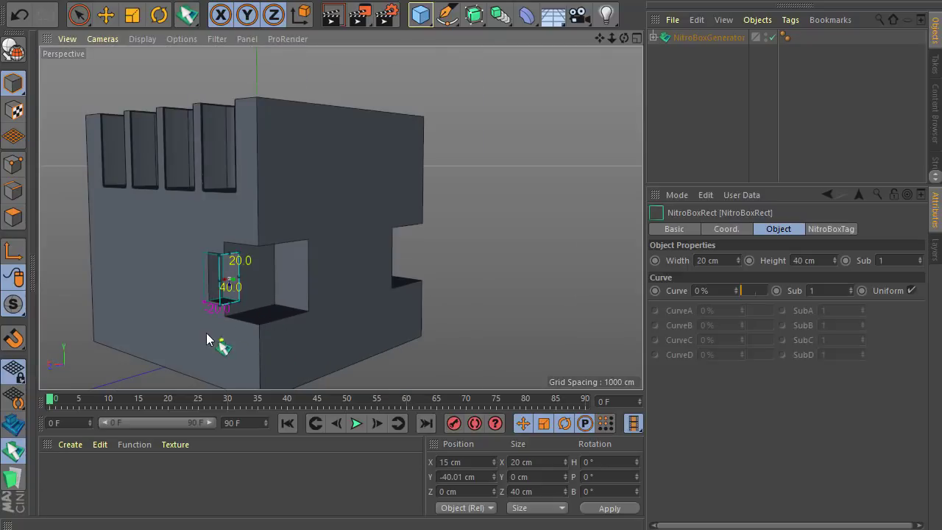
scroll(207, 333, up, 2)
drag(168, 291, 169, 287)
scroll(176, 278, up, 2)
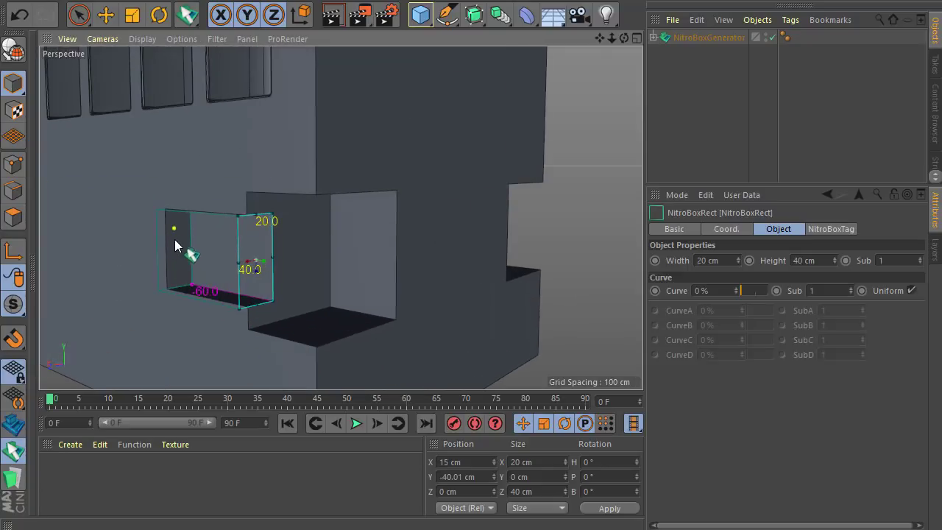
- Cut a smaller 10 by 20 cm rectangular pocket into the end wall of the 20 by 40 cm pocket
drag(175, 236, 160, 271)
drag(160, 272, 127, 264)
scroll(162, 283, down, 4)
mouse_move(237, 346)
alt+mouse_down()
mouse_move(86, 347)
mouse_move(76, 332)
mouse_move(237, 337)
mouse_move(241, 359)
mouse_move(227, 354)
alt+mouse_up()
scroll(231, 358, down, 3)
scroll(227, 354, down, 3)
alt+drag(319, 326, 304, 336)
scroll(303, 335, up, 3)
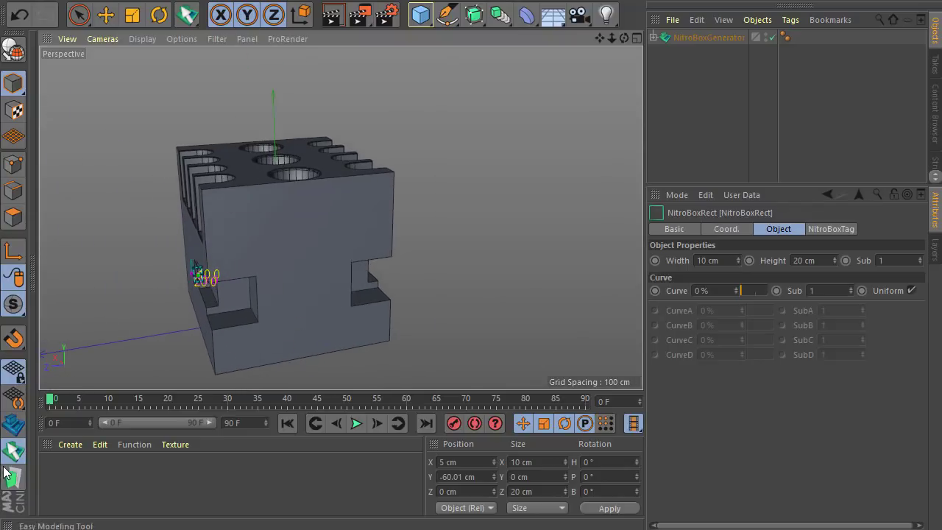
- Switch the NitroBox drawing shape to Spline
click(12, 452)
scroll(321, 253, down, 2)
scroll(284, 286, up, 3)
scroll(312, 275, down, 2)
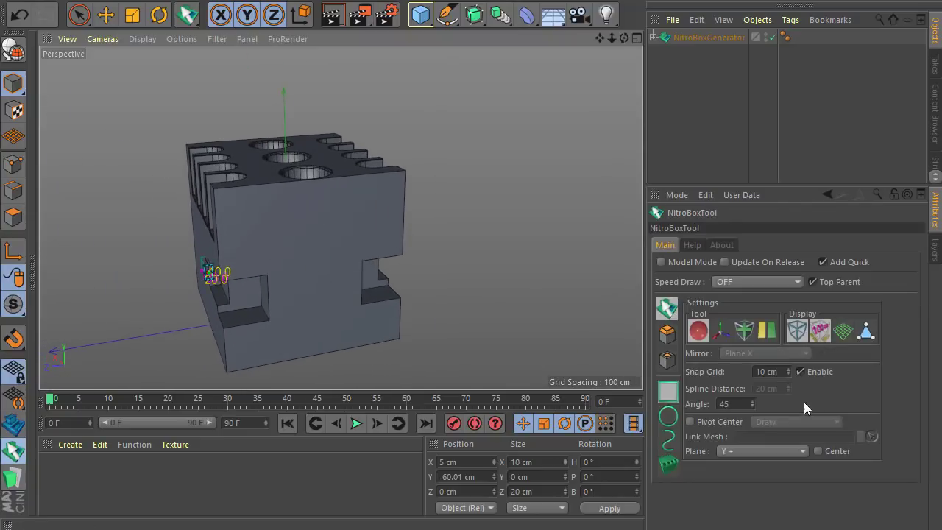
click(665, 443)
- Try a freehand closed spline about 49 by 57 cm on the plain side face, then undo it
scroll(289, 282, up, 3)
scroll(289, 282, up, 1)
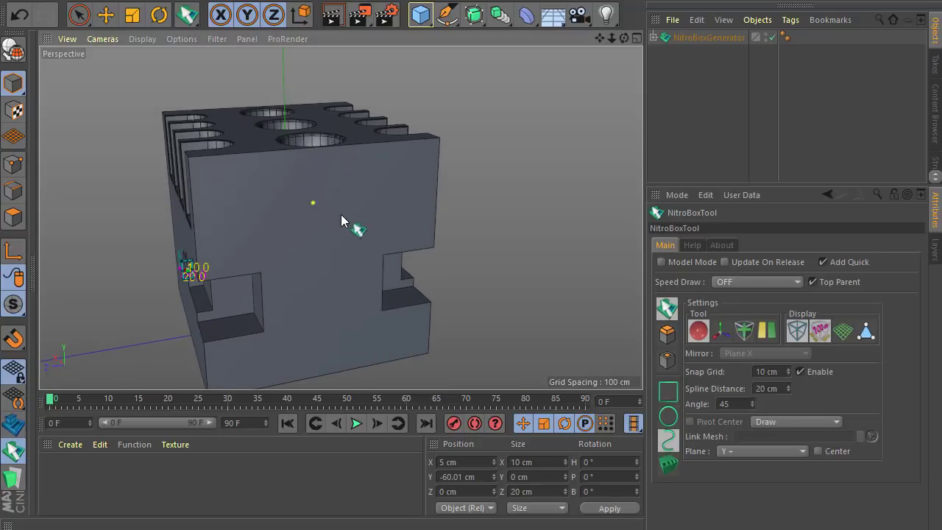
mouse_move(315, 201)
mouse_down()
mouse_move(296, 251)
mouse_move(327, 205)
mouse_up()
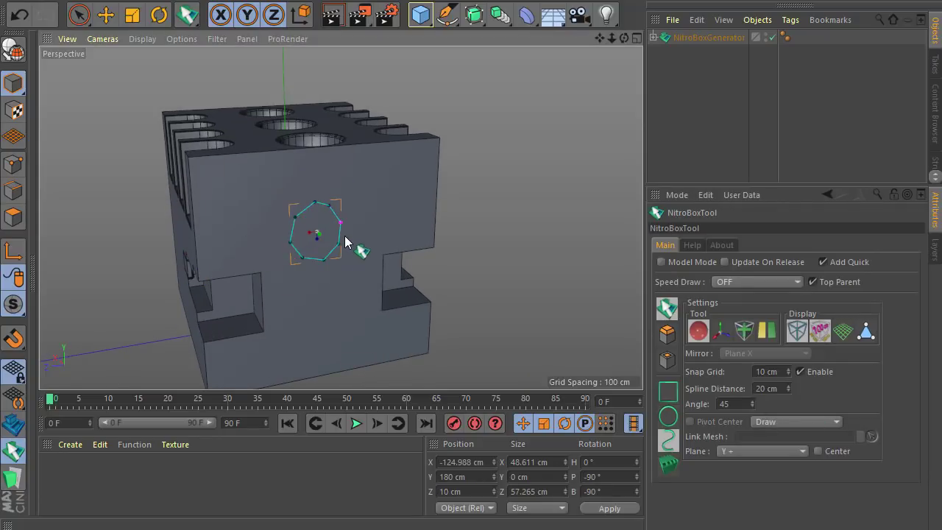
key(ctrl+z)
- Set the spline mode to Click, try cutting a six-point polygon about 101 by 152 cm and 40 cm deep, and undo it
click(17, 449)
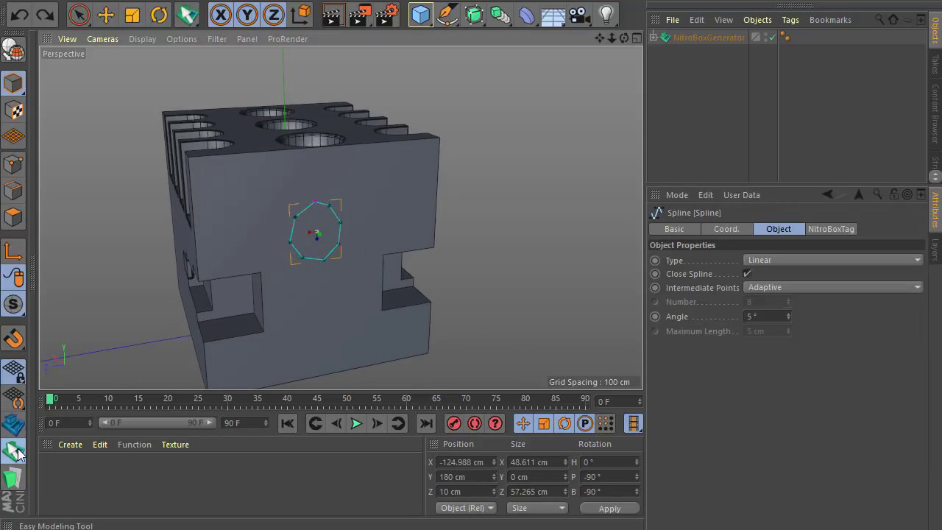
click(774, 422)
click(780, 455)
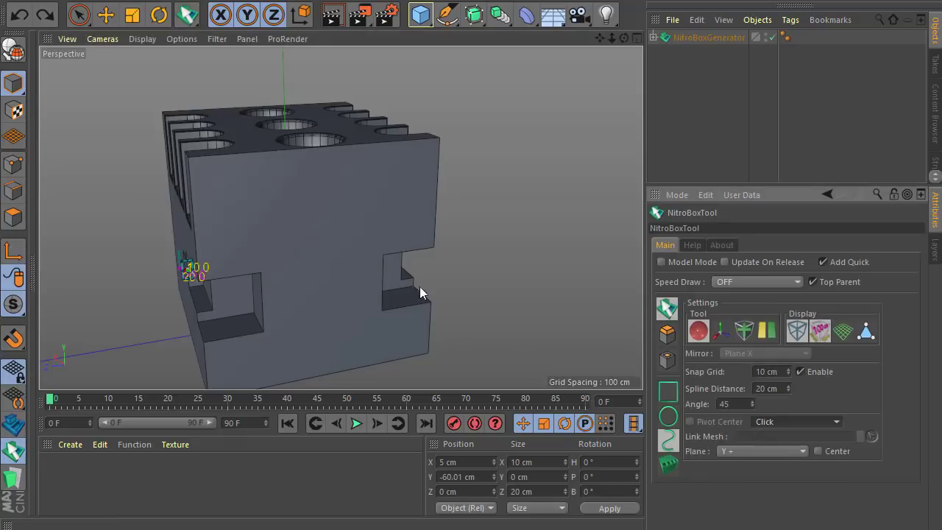
click(277, 182)
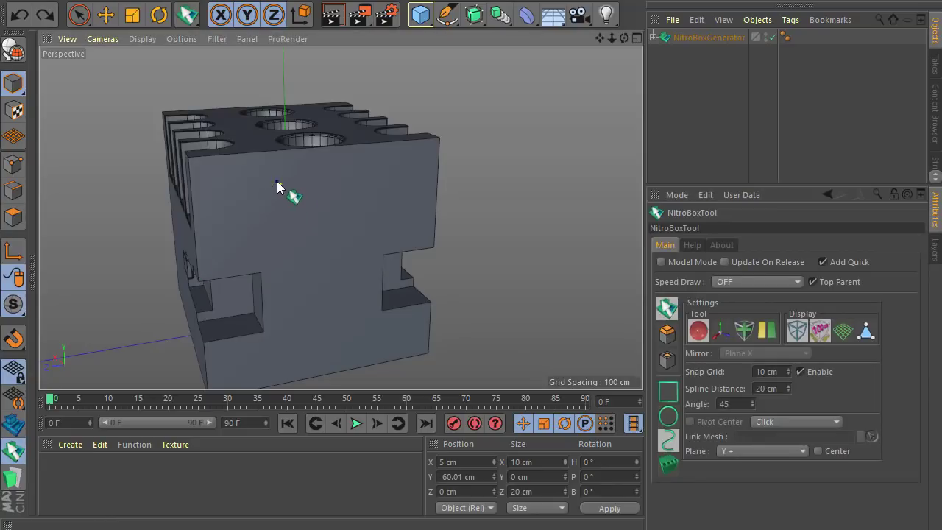
click(384, 178)
click(340, 259)
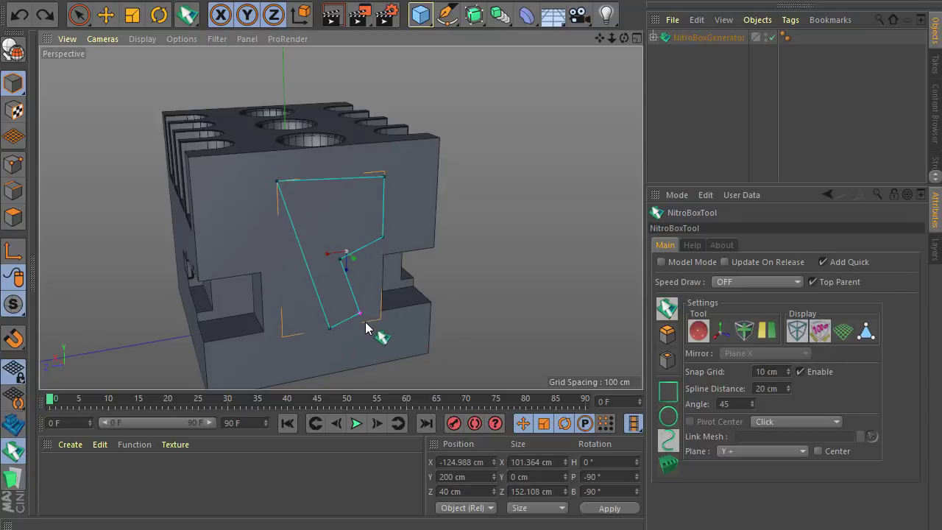
drag(360, 315, 343, 309)
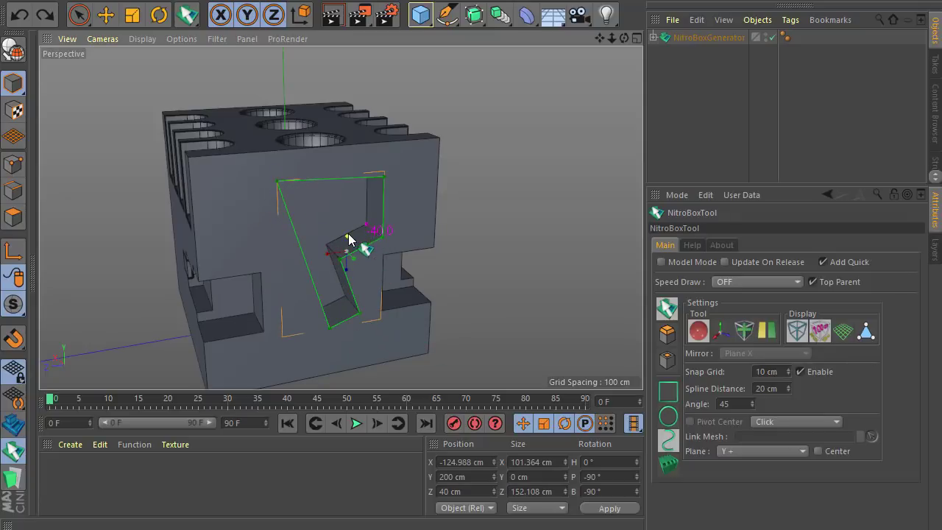
key(ctrl+z)
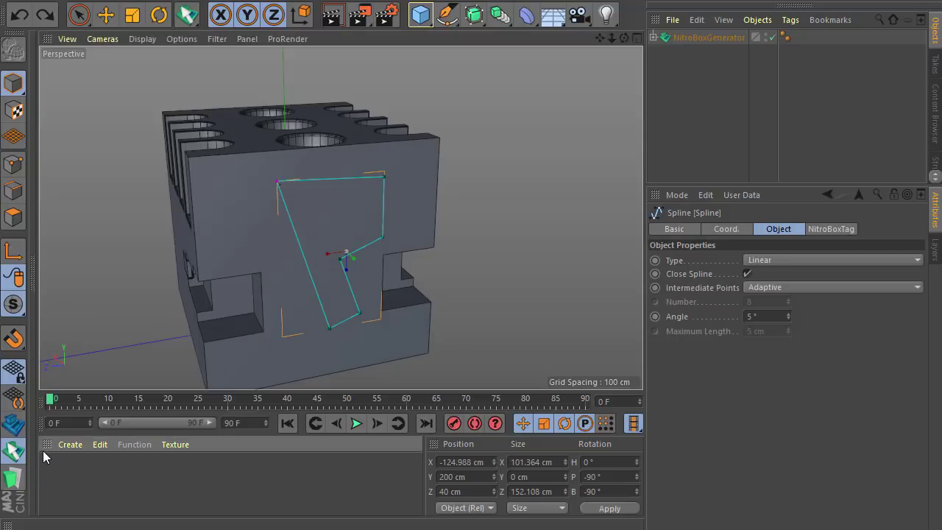
- Set the spline mode to Line and try a diagonal line about 57 by 76 cm across the plain side face
click(13, 451)
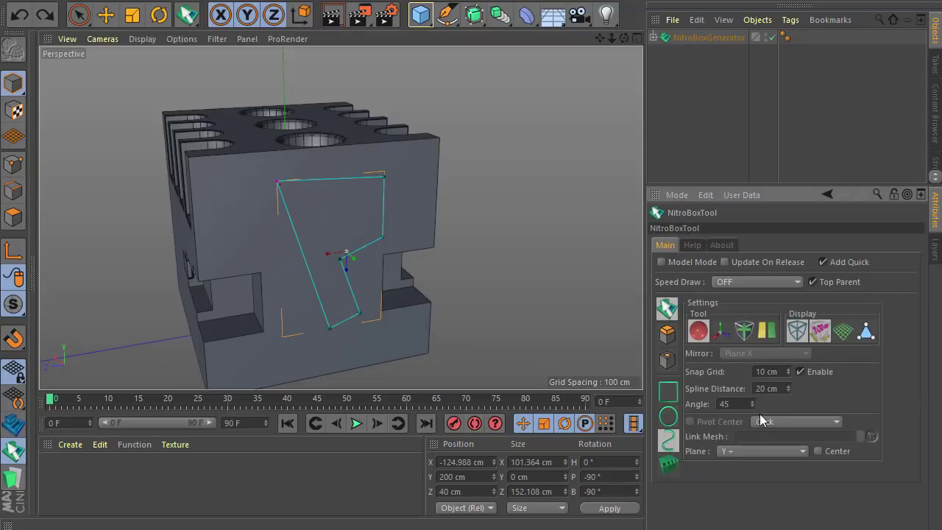
click(760, 421)
click(778, 462)
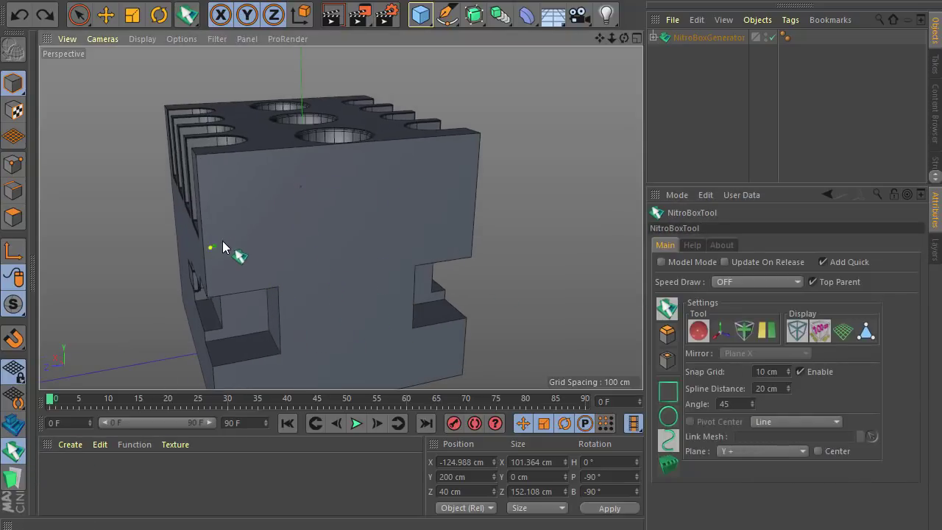
click(215, 245)
drag(288, 144, 287, 145)
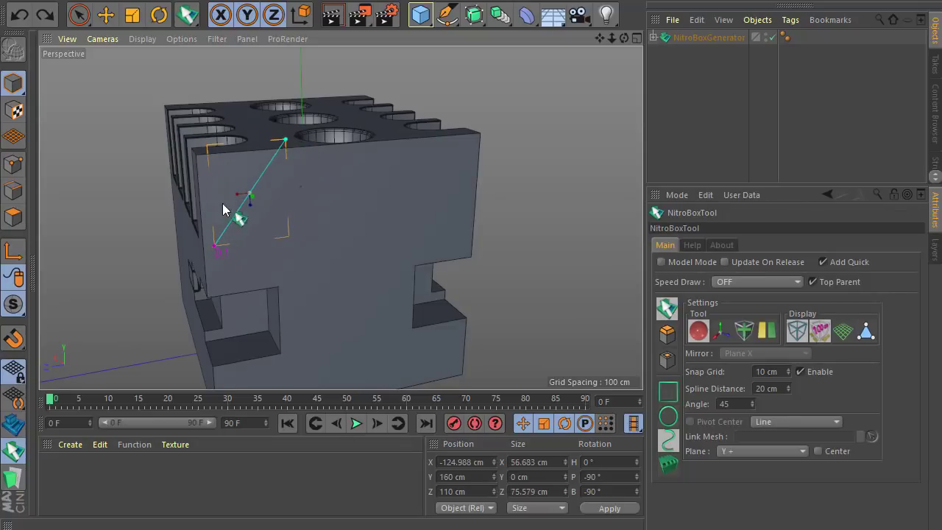
- Undo the diagonal line and every remaining point of the earlier polygon spline
key(ctrl+z)
key(ctrl+z)
key(ctrl+z)
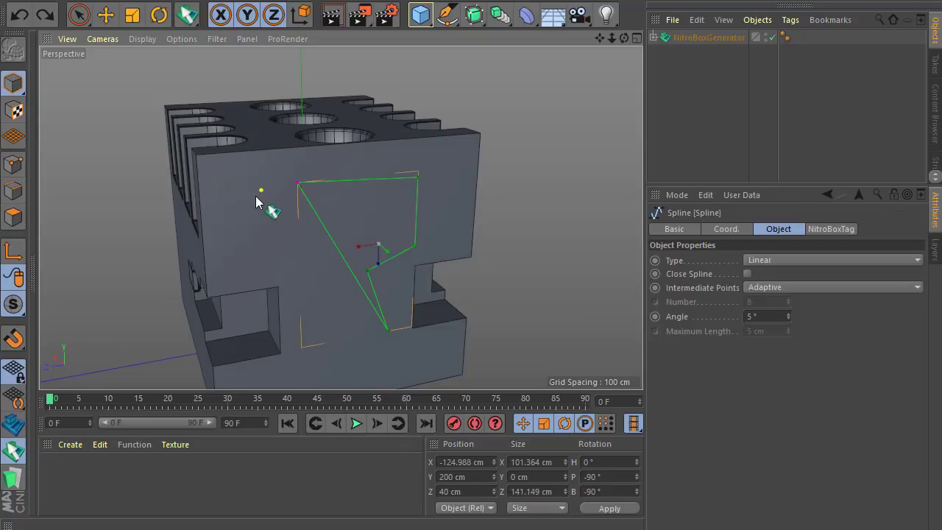
key(ctrl+z)
key(ctrl+z)
key(ctrl+z)
key(ctrl+z)
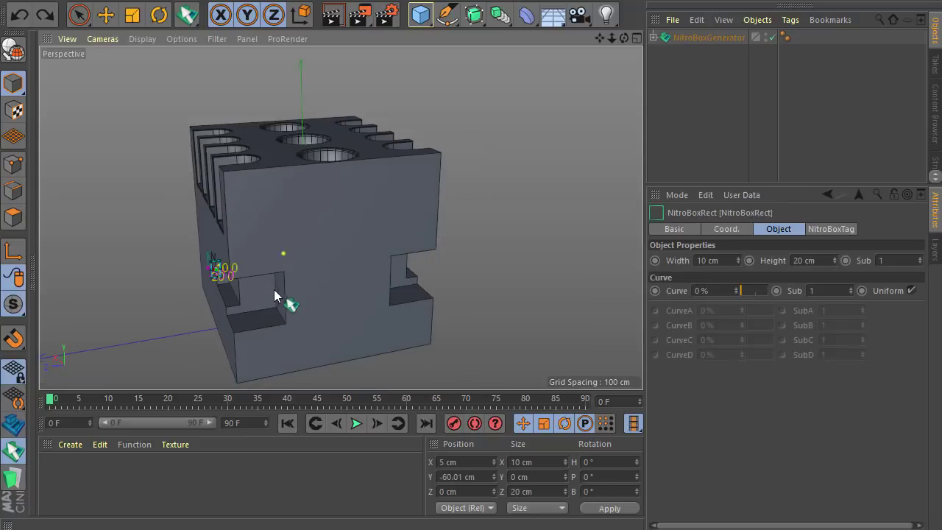
- Extrude the plain side face outward repeatedly with the NitroBox polygon tool, forming a long row of alternating stepped segments
alt+drag(274, 289, 362, 311)
click(16, 449)
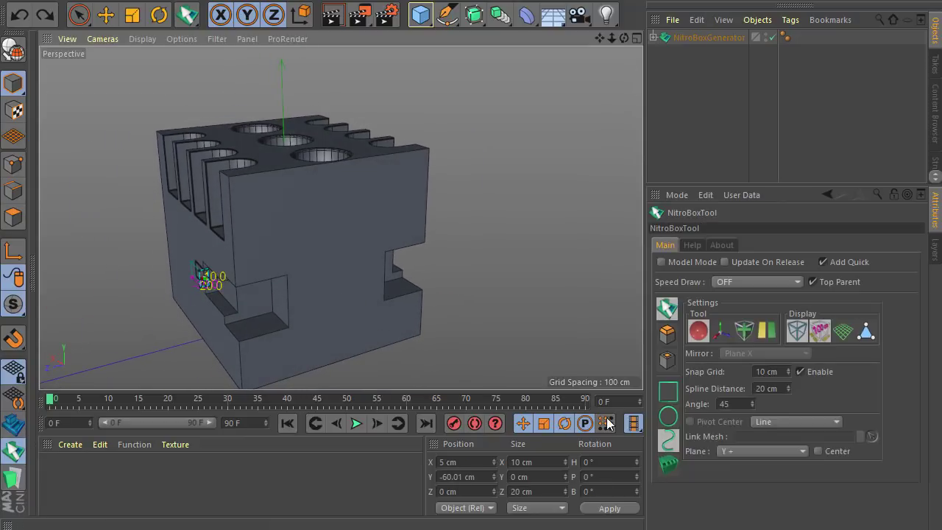
click(672, 359)
drag(313, 245, 364, 272)
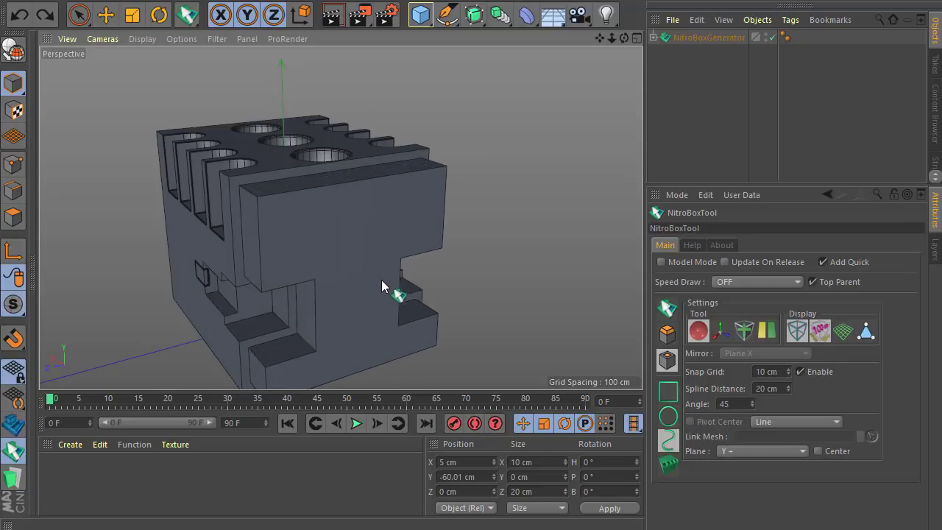
click(385, 281)
click(437, 303)
drag(440, 304, 546, 346)
- Cut a rectangular recess 100 cm wide into the top front edge of the stepped extension and lengthen it to 70 cm
alt+right_drag(390, 203, 307, 273)
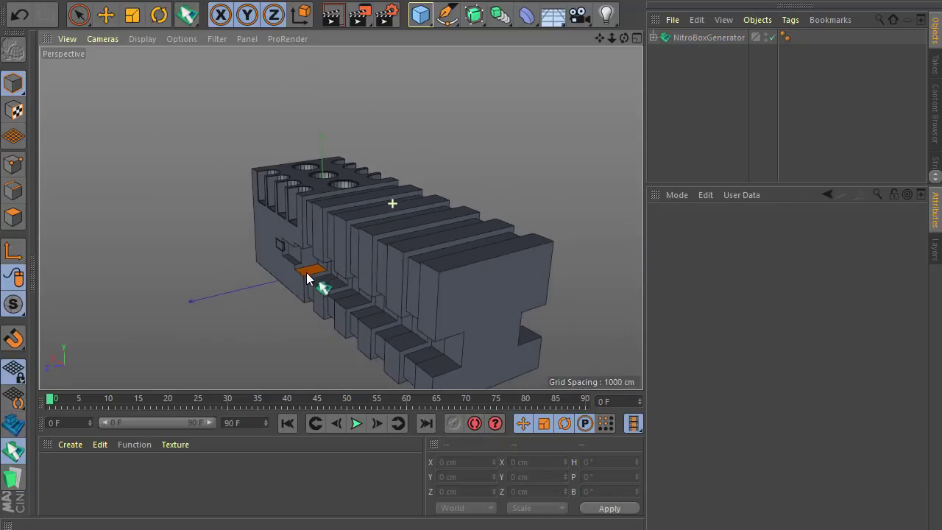
mouse_move(377, 297)
alt+mouse_down()
mouse_move(501, 295)
mouse_move(475, 318)
alt+mouse_up()
scroll(210, 283, down, 2)
scroll(419, 278, up, 2)
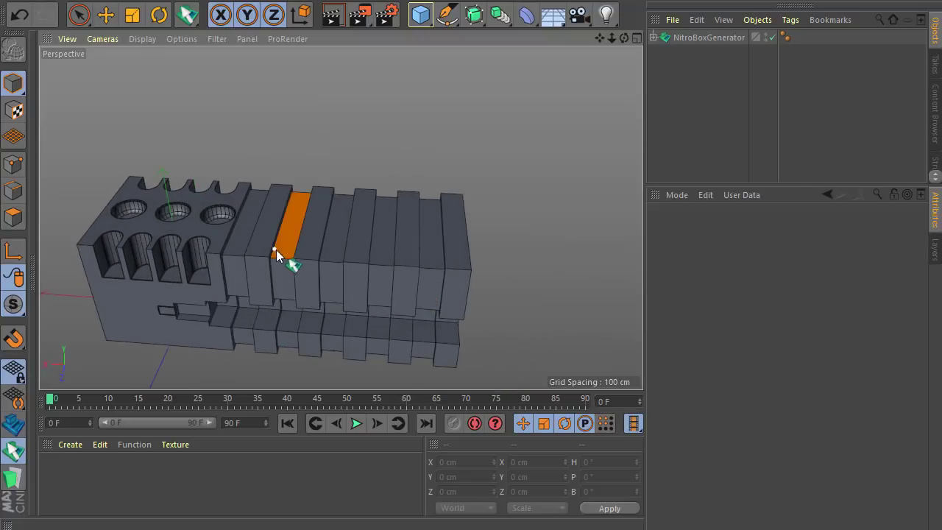
scroll(274, 250, up, 1)
click(11, 451)
scroll(281, 289, up, 2)
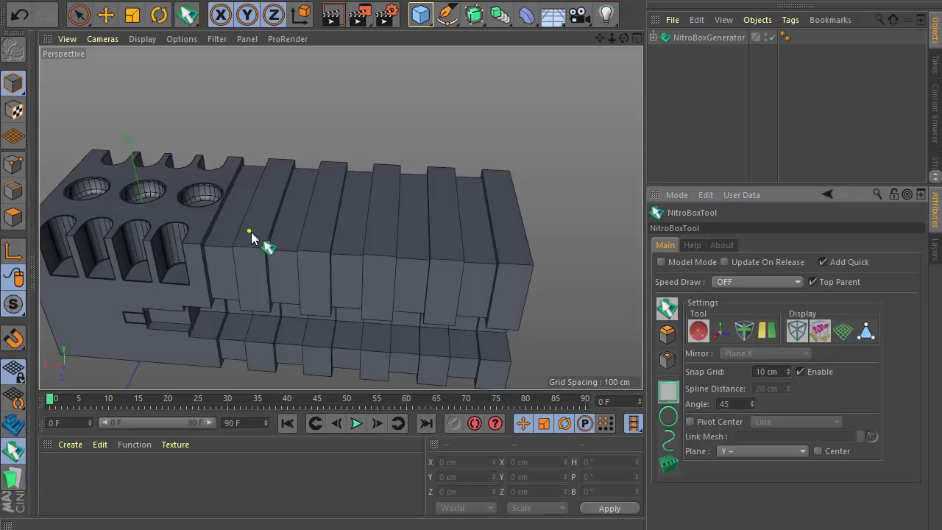
drag(252, 237, 324, 262)
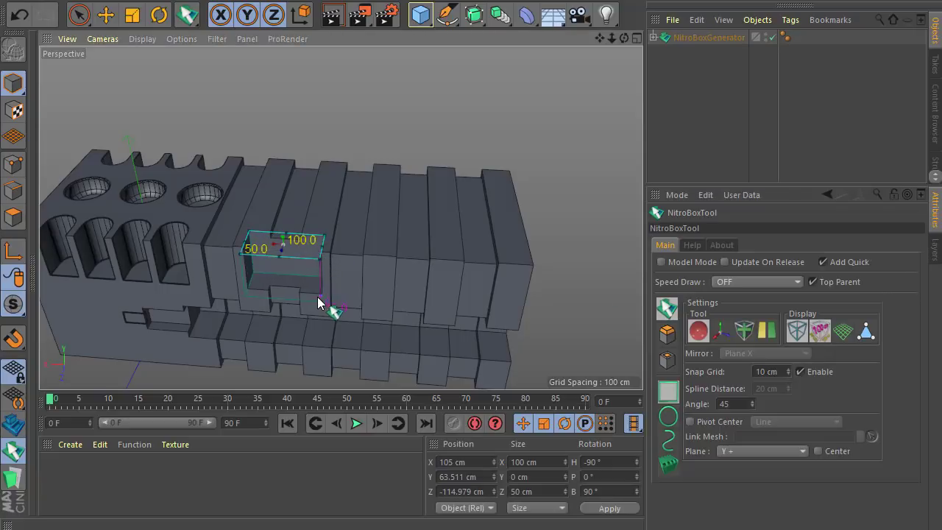
click(318, 296)
drag(287, 225, 276, 236)
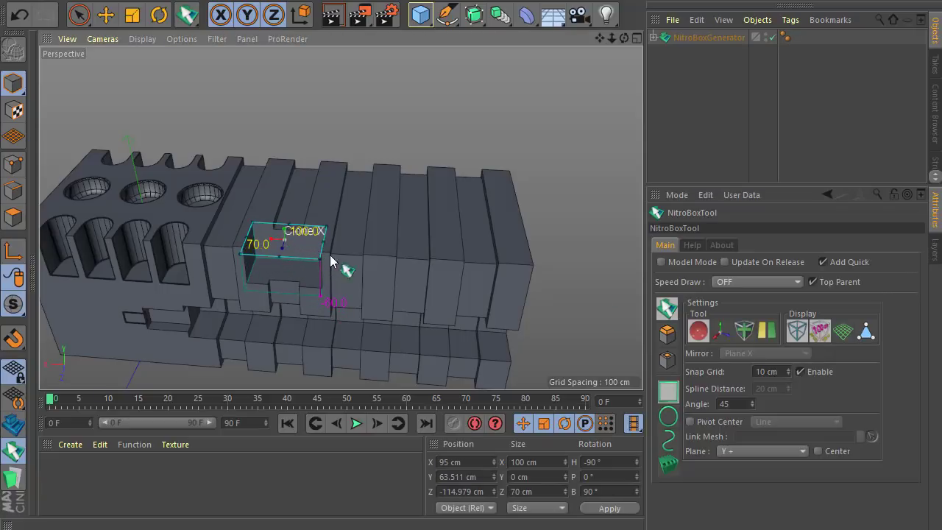
- Clone the rectangular recess once along the extension's length and mirror both recesses to the opposite side
mouse_move(330, 255)
ctrl+mouse_down()
mouse_move(474, 284)
mouse_move(573, 288)
mouse_move(563, 288)
ctrl+mouse_up()
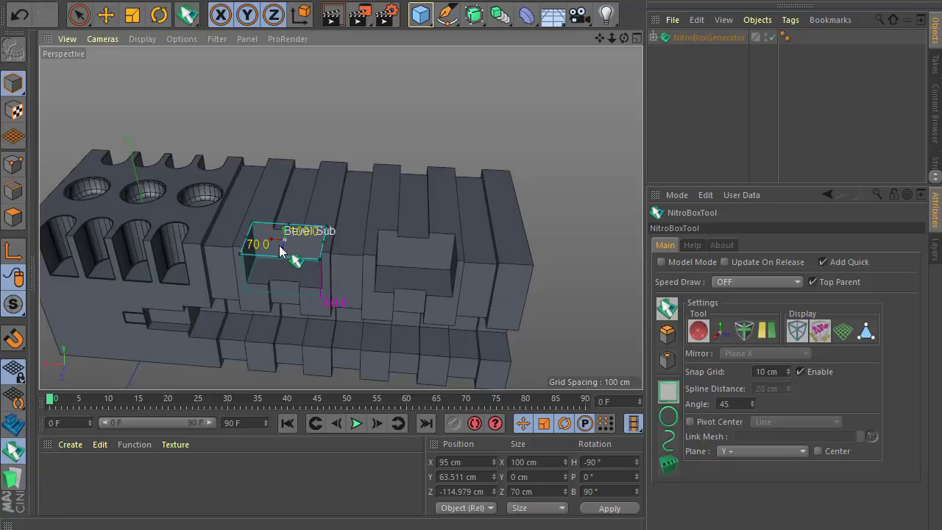
drag(281, 247, 279, 300)
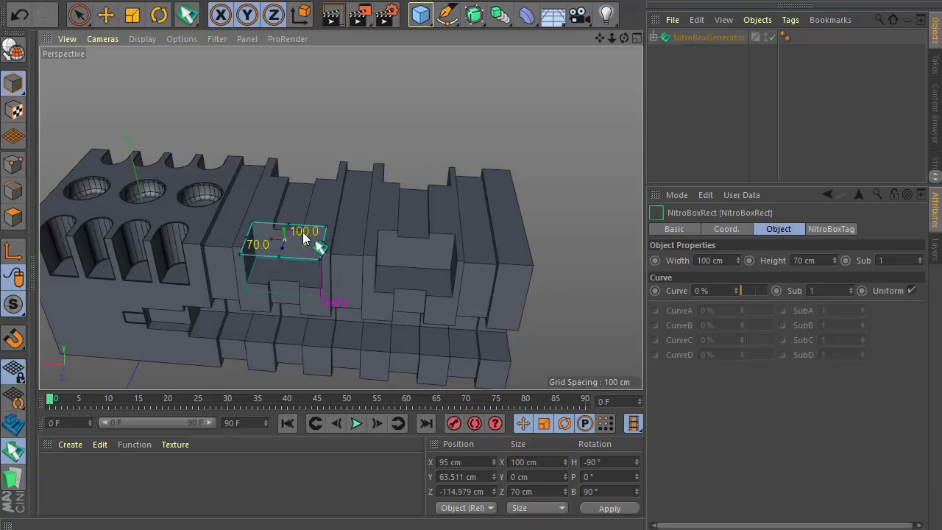
- Round two corners of the recess with 68% curves on C and D, and bevel the recess edges
drag(290, 225, 313, 244)
scroll(298, 240, up, 3)
drag(237, 240, 232, 241)
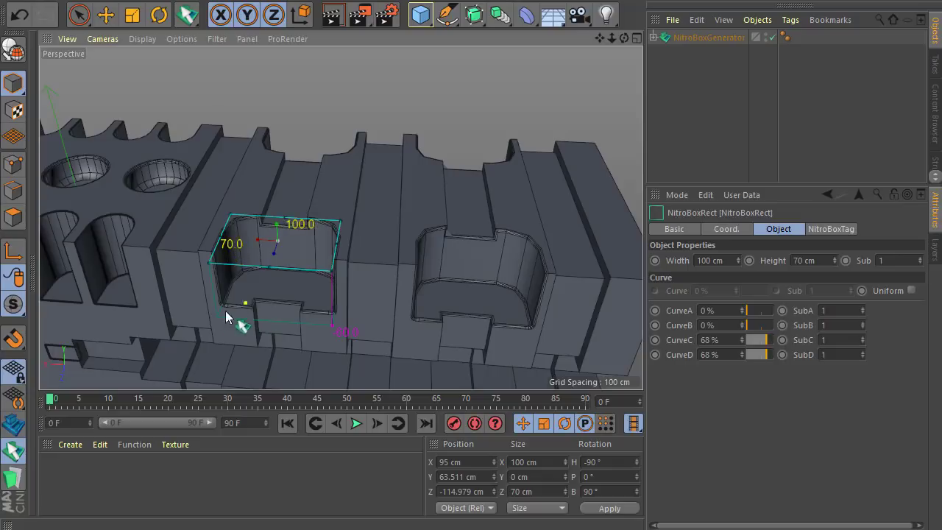
- Extend the rounded recess further toward the middle of the block, to a height of 110 cm
scroll(158, 303, down, 2)
scroll(347, 246, down, 1)
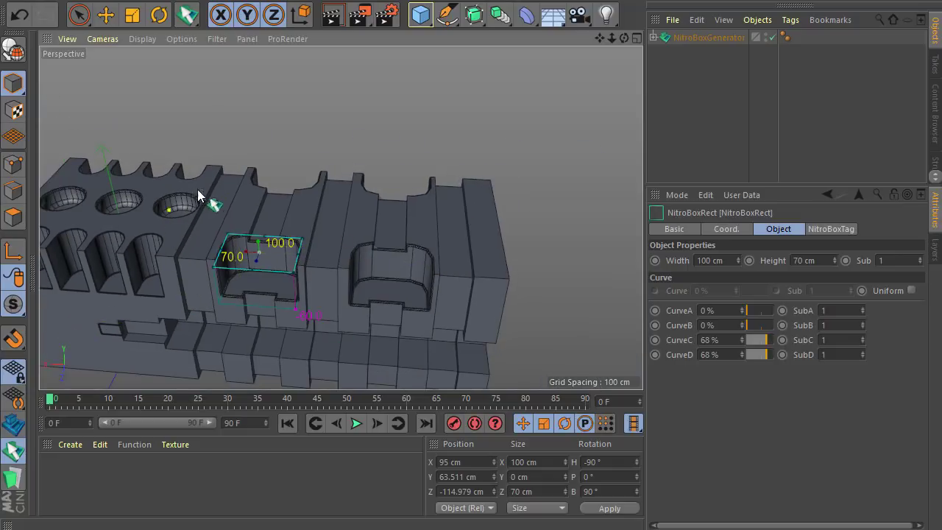
mouse_move(258, 317)
alt+mouse_down()
mouse_move(298, 227)
mouse_move(243, 317)
mouse_move(236, 312)
alt+mouse_up()
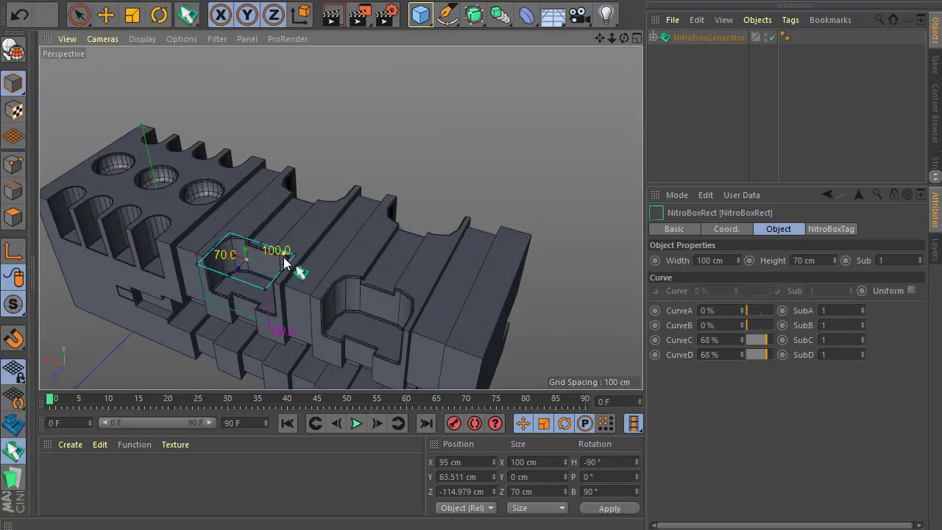
drag(263, 242, 289, 229)
scroll(306, 251, down, 3)
- Examine the extended block from several angles, checking the mirrored recesses and the four round-ended slots
alt+drag(393, 297, 446, 312)
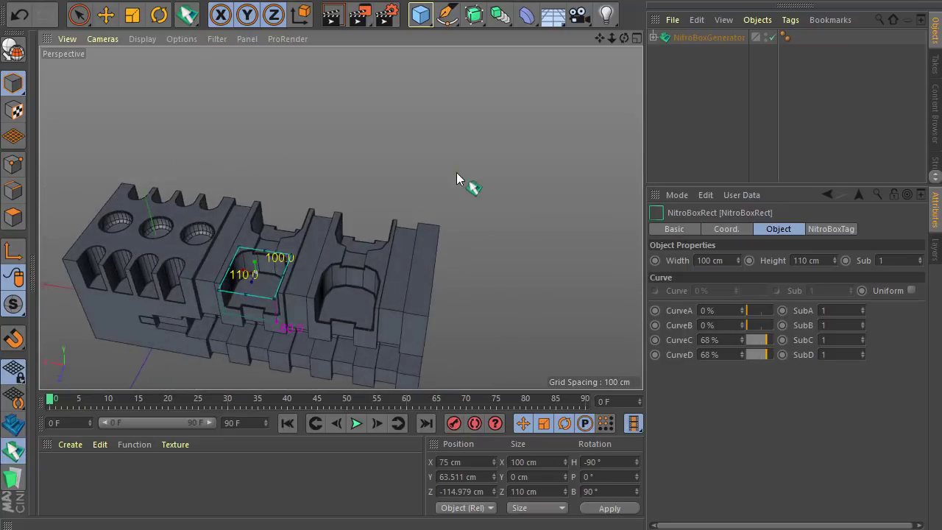
scroll(456, 172, down, 2)
mouse_move(315, 259)
alt+mouse_down()
mouse_move(339, 149)
mouse_move(395, 197)
mouse_move(342, 214)
mouse_move(354, 266)
mouse_move(302, 246)
mouse_move(352, 215)
mouse_move(329, 270)
alt+mouse_up()
scroll(331, 249, up, 3)
scroll(326, 250, down, 3)
scroll(325, 250, up, 3)
scroll(324, 250, down, 3)
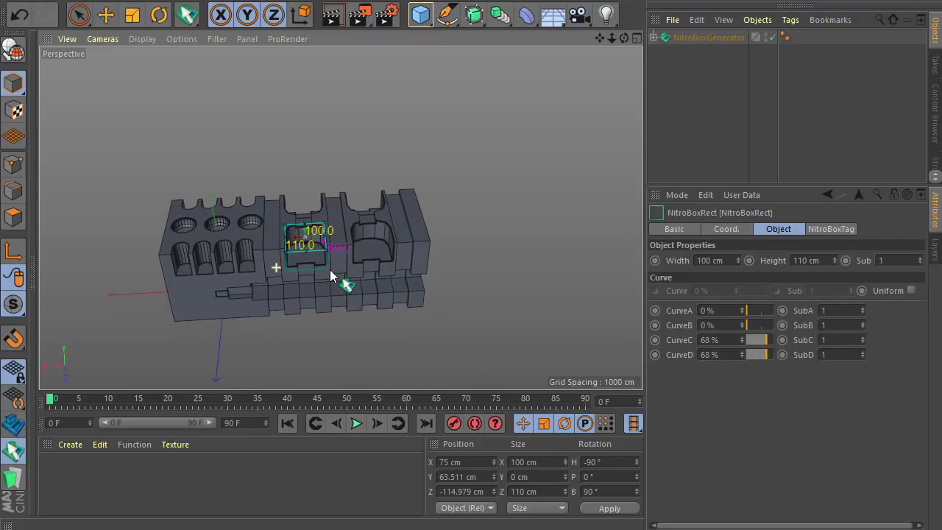
alt+right_drag(140, 277, 185, 275)
scroll(218, 274, up, 5)
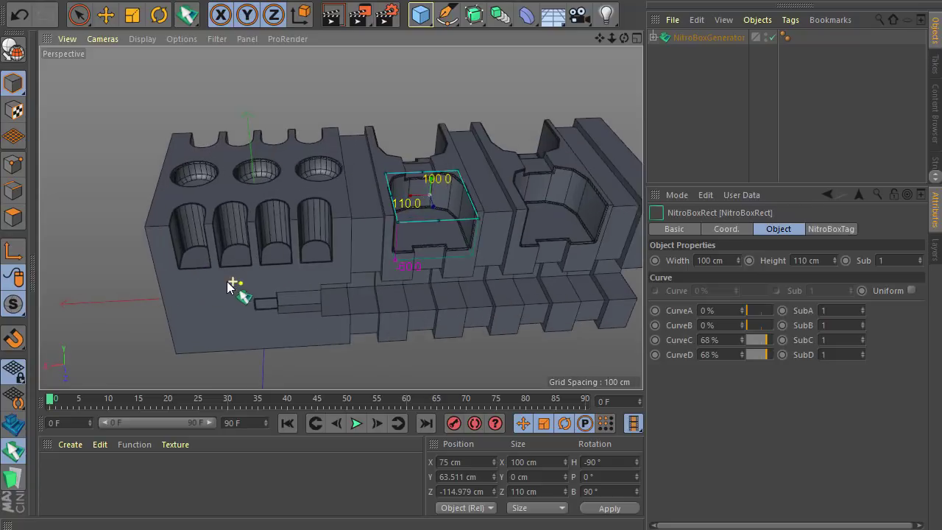
scroll(204, 282, down, 1)
alt+drag(194, 175, 230, 164)
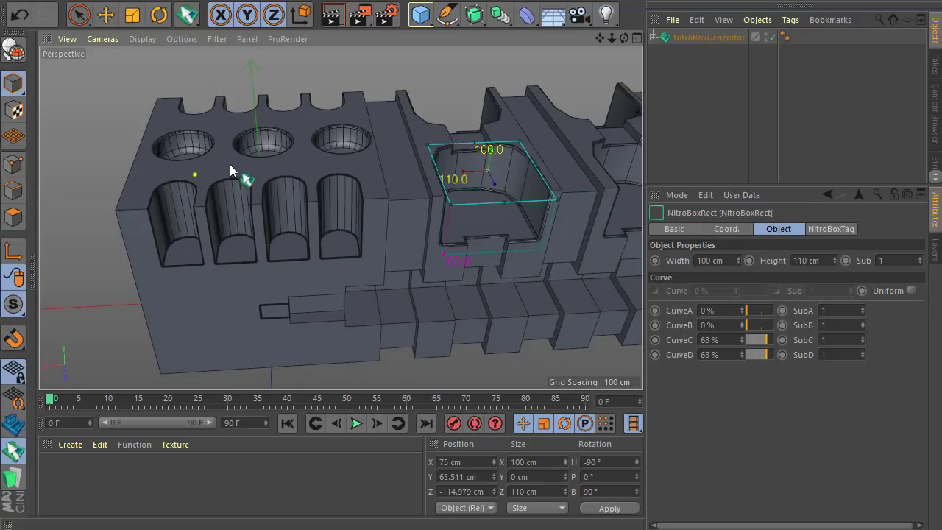
scroll(187, 274, up, 4)
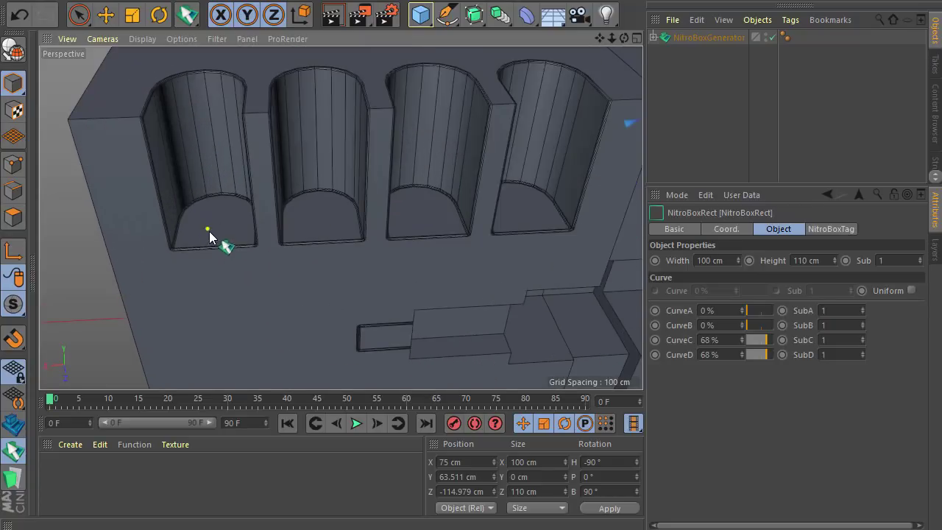
- Select the 40 by 100 cm slot cut and enable Children for its mirror
key(ctrl)
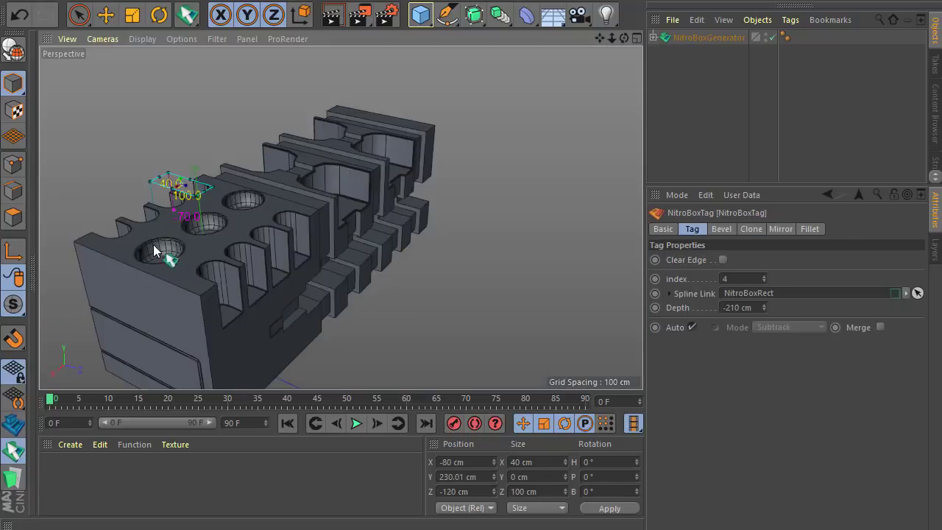
alt+drag(284, 250, 402, 161)
scroll(402, 161, down, 3)
scroll(282, 286, up, 4)
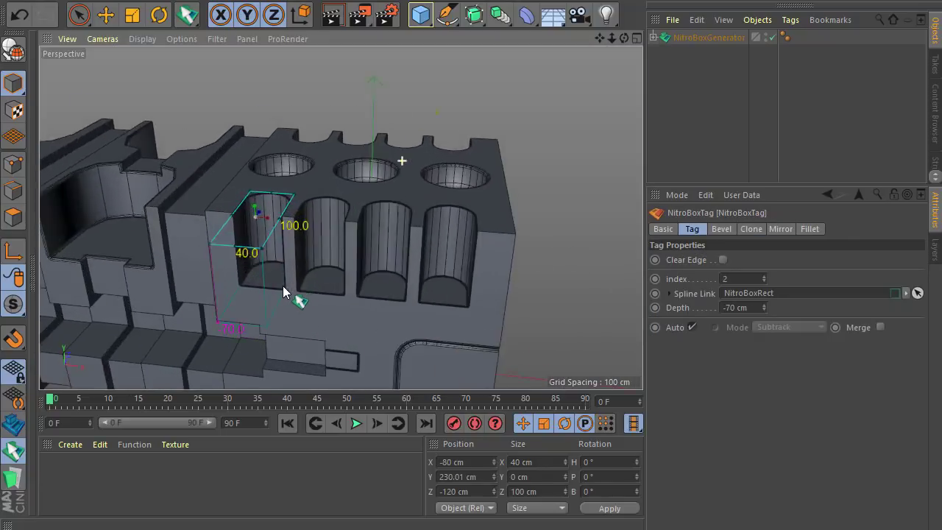
right_click(245, 226)
mouse_move(272, 231)
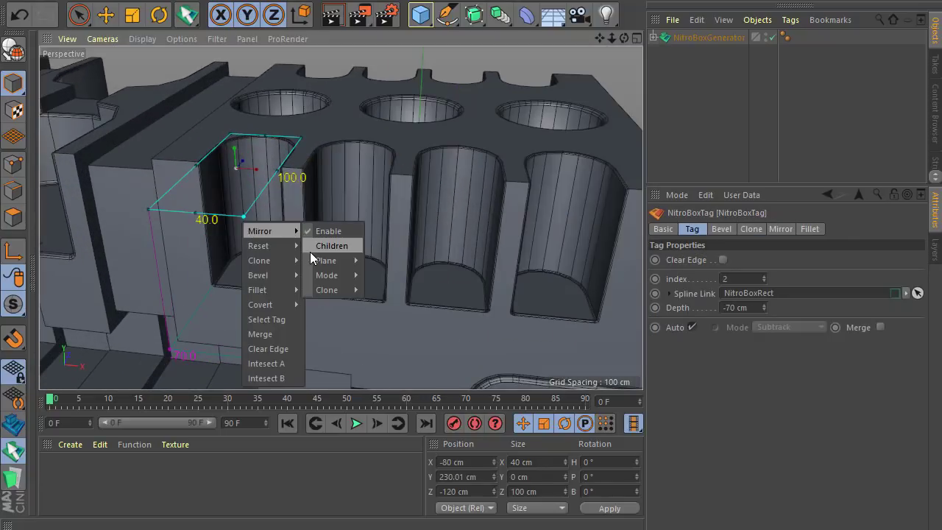
click(310, 251)
click(271, 325)
- Cut a 10 by 20 cm rectangular notch into the front edge of the first slot's floor
alt+drag(266, 324, 289, 333)
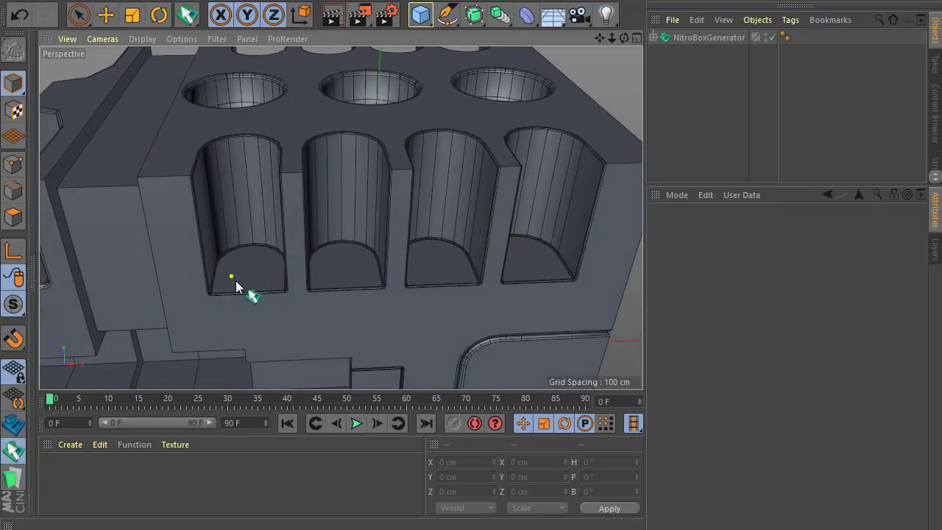
drag(259, 302, 257, 305)
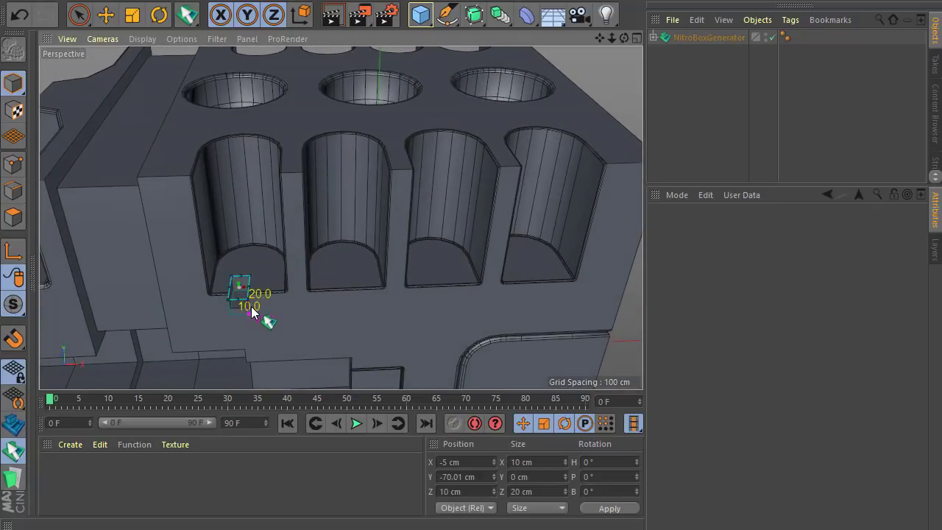
scroll(251, 306, up, 3)
right_click(240, 282)
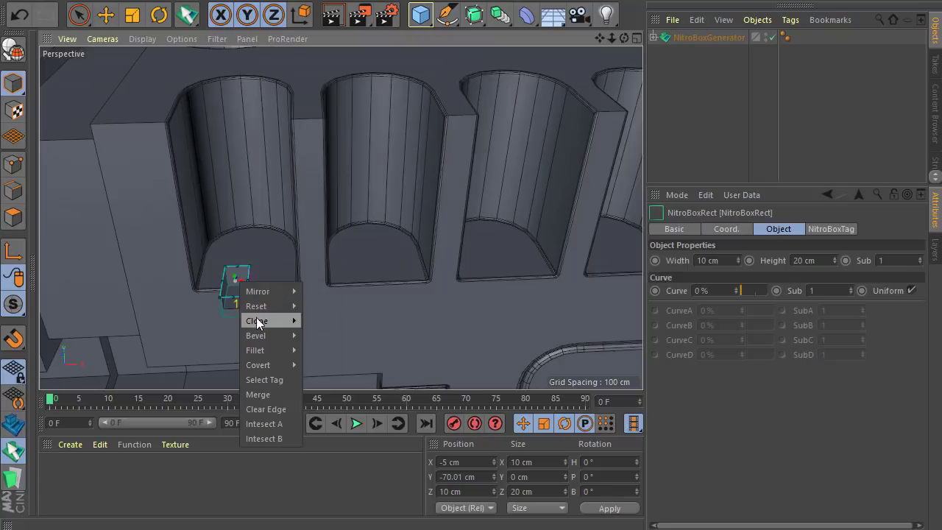
click(317, 326)
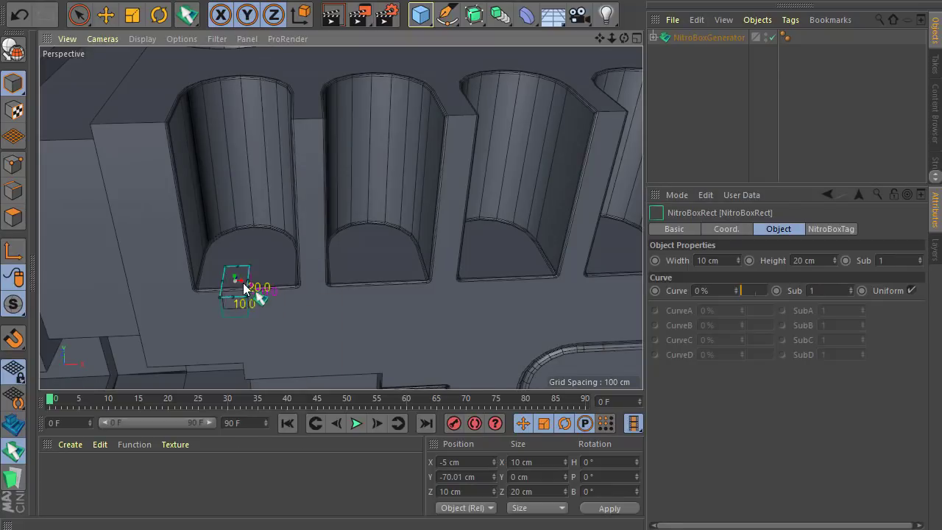
right_click(242, 282)
mouse_move(260, 307)
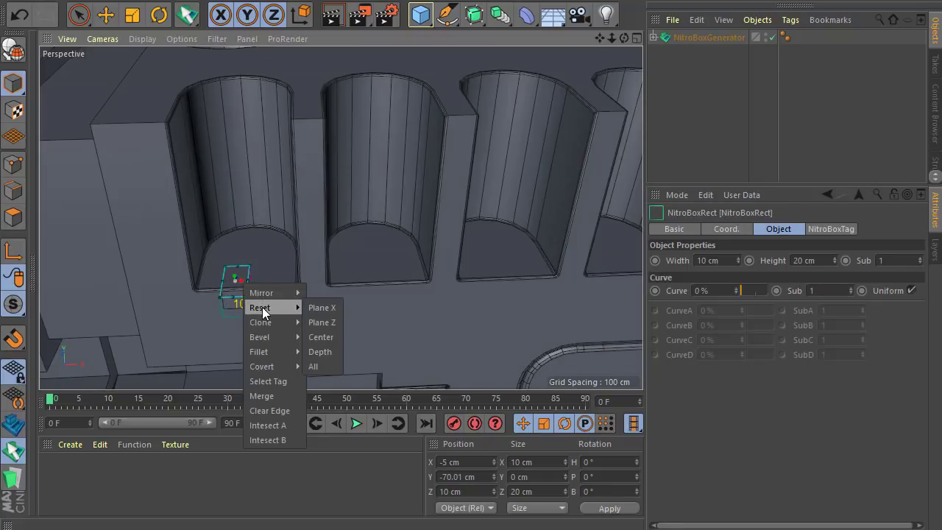
right_click(239, 271)
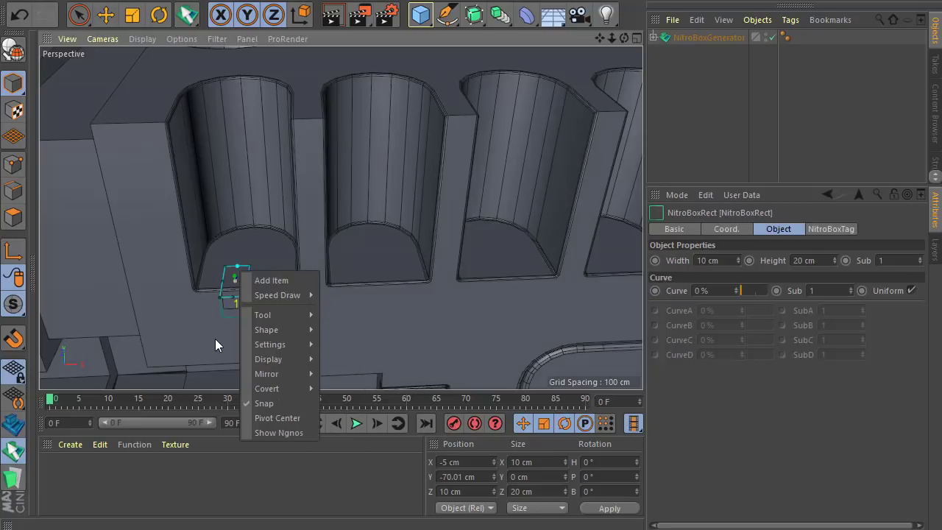
click(215, 340)
right_click(232, 322)
click(207, 329)
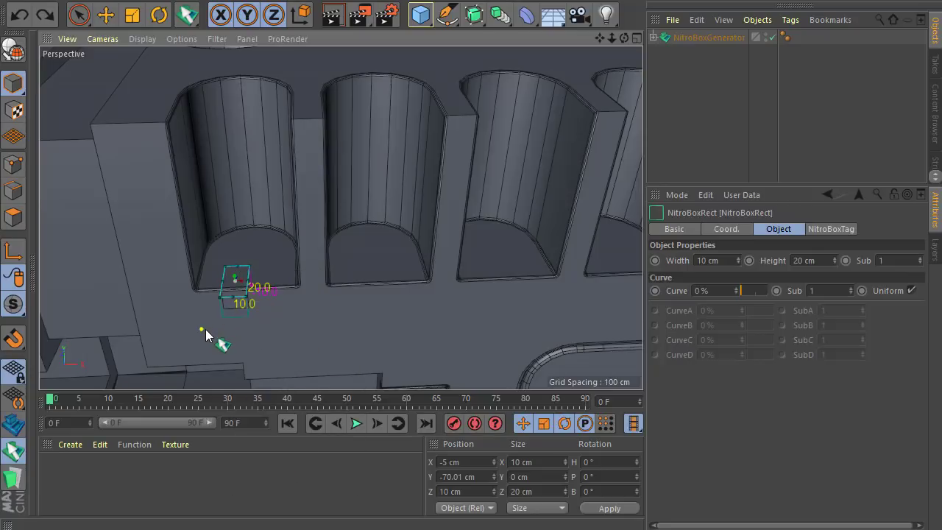
- Undo the 10 by 20 cm notch, select the 40 by 100 cm slot cut and enable Children for its clone
scroll(206, 329, down, 3)
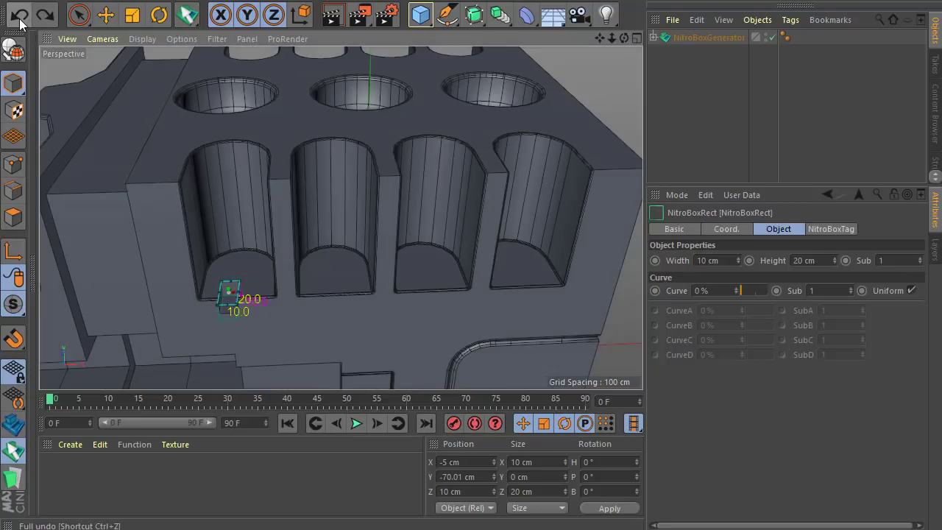
click(252, 199)
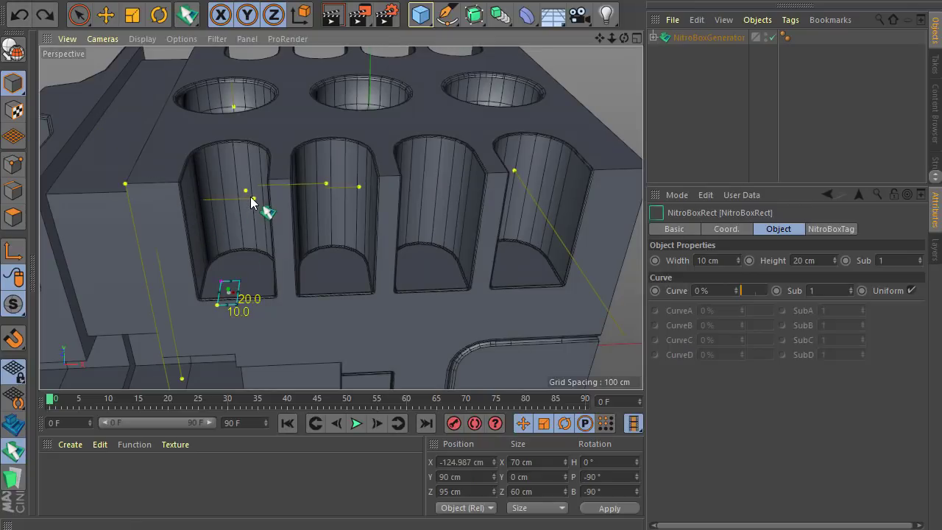
scroll(224, 219, down, 3)
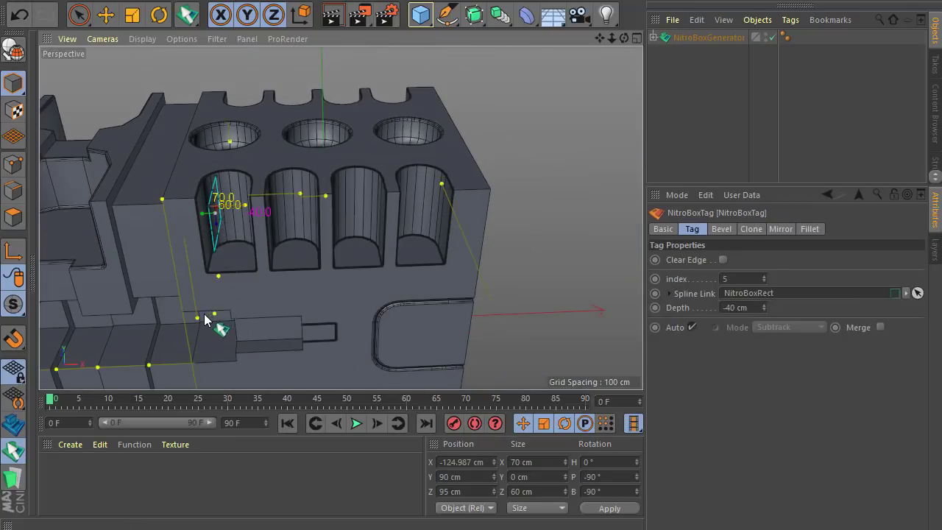
click(204, 316)
right_click(224, 231)
mouse_move(252, 270)
click(328, 286)
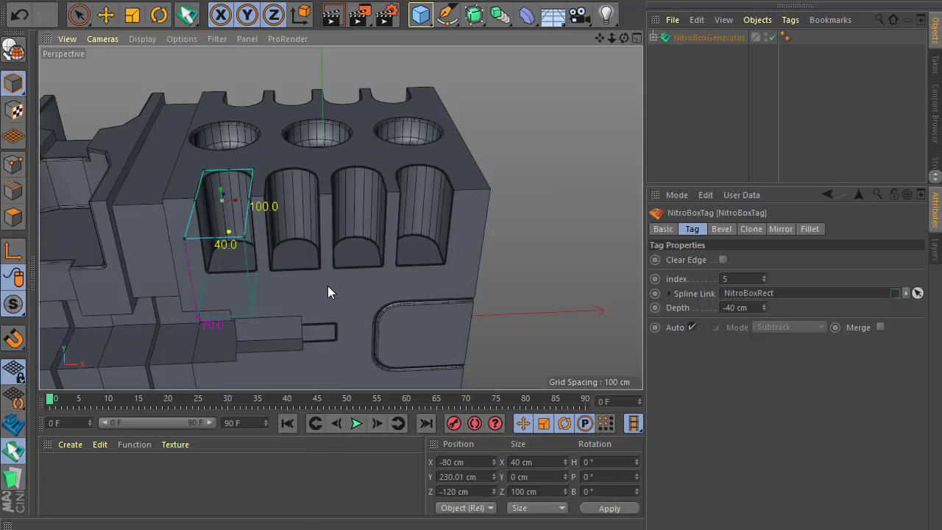
- Cut a 10 by 20 cm rectangular notch, 10 cm deep, into the front edge of the first slot's floor
scroll(240, 288, up, 2)
scroll(226, 274, up, 1)
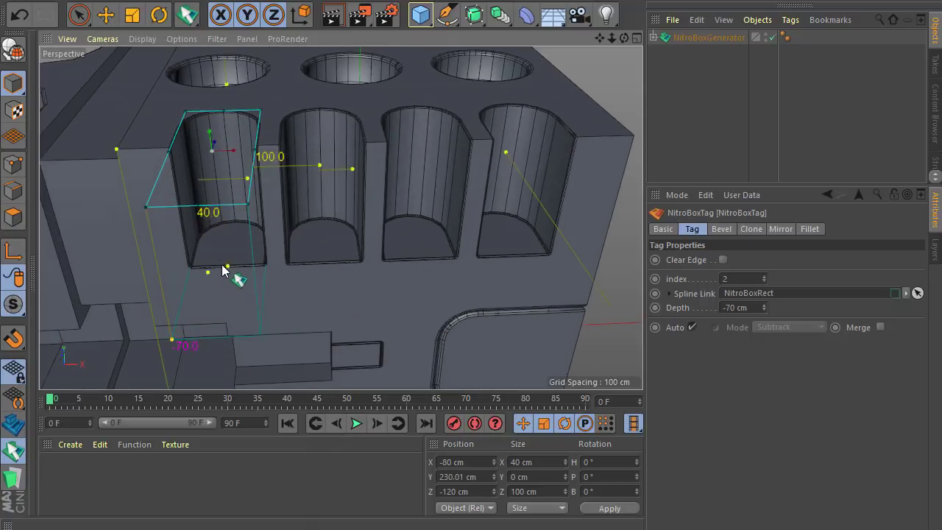
click(207, 272)
drag(228, 272, 235, 286)
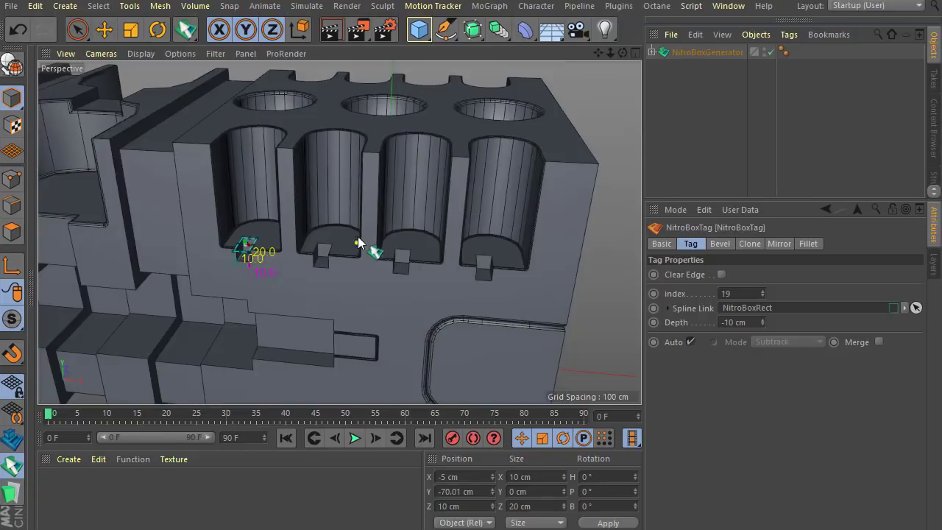
- Enlarge the notch to 20 by 20 cm with a depth of 20 cm and bevel its edges
scroll(266, 239, up, 2)
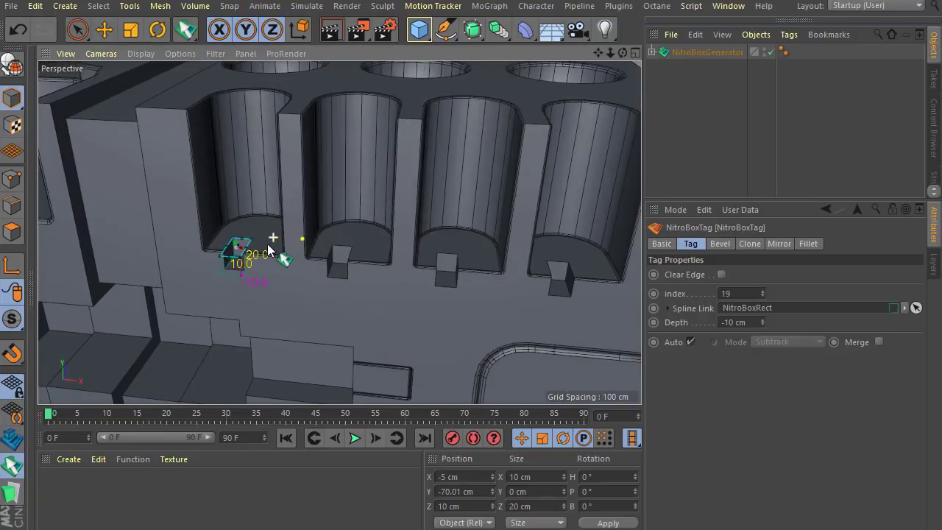
mouse_move(259, 259)
mouse_down()
mouse_move(214, 252)
mouse_move(231, 282)
mouse_up()
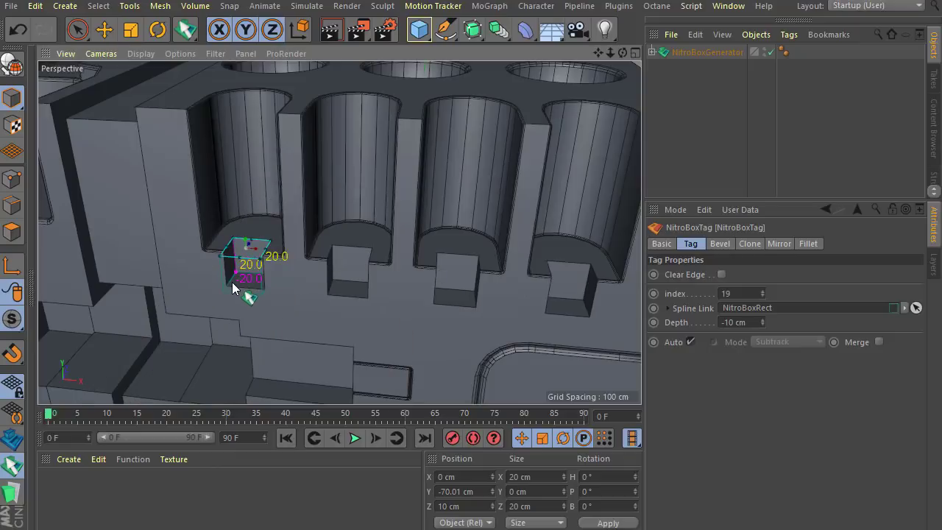
scroll(246, 248, up, 2)
drag(251, 237, 288, 258)
- Cut a 220 by 20 cm horizontal strip, 20 cm deep, across the front of all four round-ended slots
scroll(172, 286, down, 5)
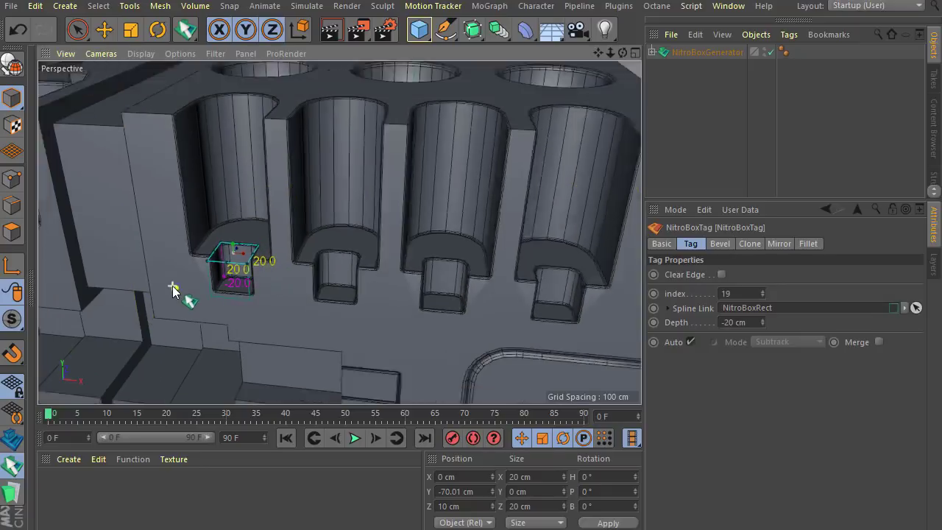
alt+drag(268, 335, 314, 302)
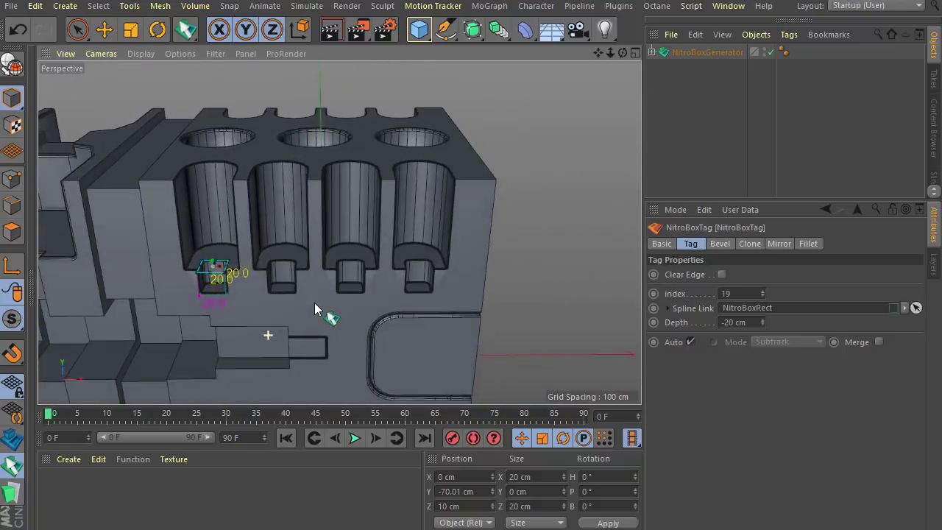
alt+right_drag(304, 295, 280, 318)
alt+drag(284, 319, 228, 276)
scroll(285, 315, up, 3)
drag(206, 232, 472, 253)
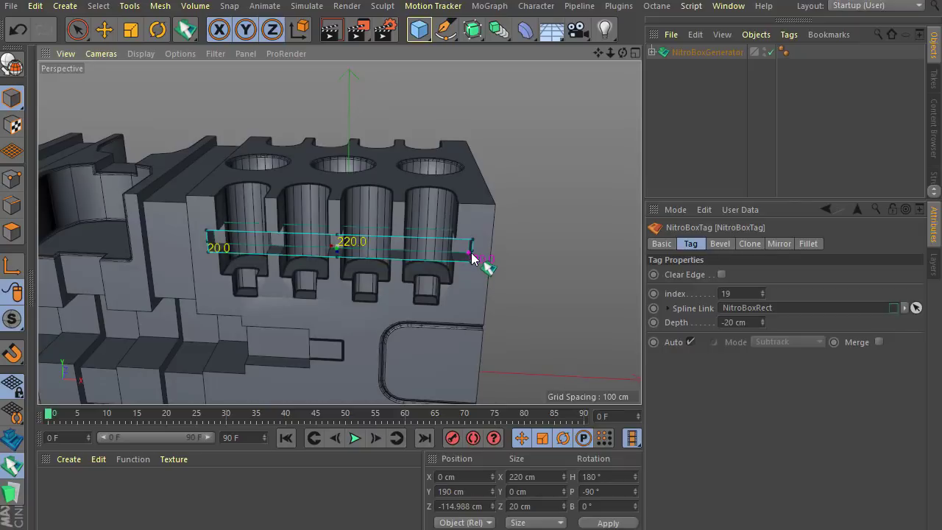
- Raise the horizontal strip cut to a Y position of 200 cm
alt+drag(417, 284, 329, 262)
alt+right_drag(374, 229, 329, 239)
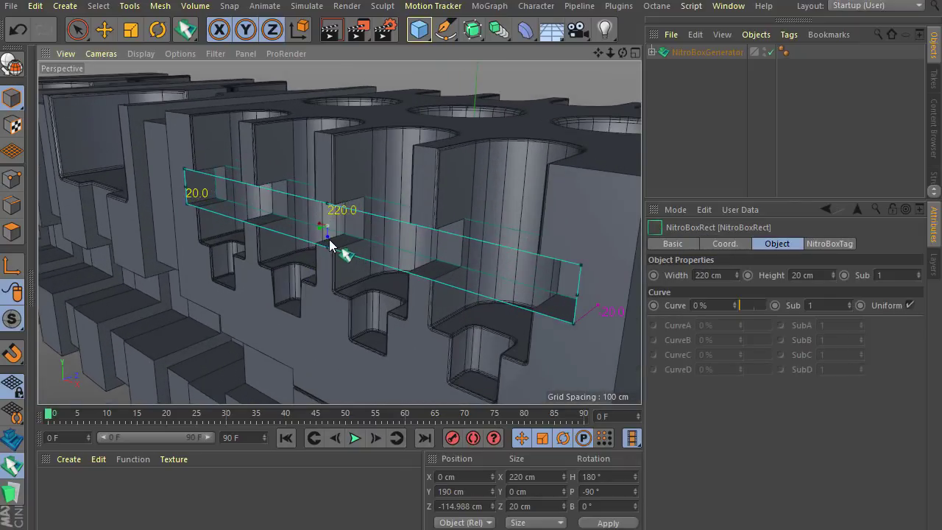
drag(330, 226, 331, 214)
- Try to bevel the edges of the horizontal strip cut, and undo the bevel
alt+drag(336, 258, 376, 256)
drag(317, 209, 281, 209)
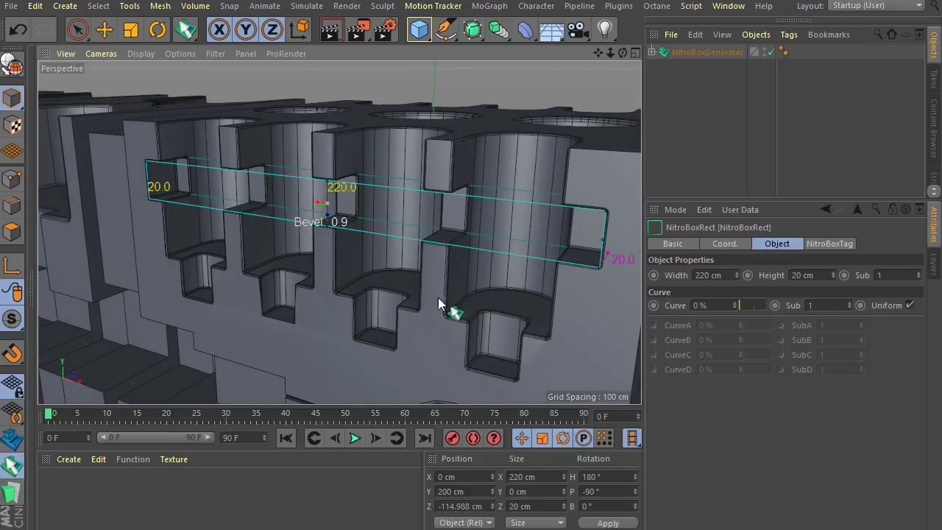
drag(437, 297, 544, 298)
key(ctrl+z)
- Extend the horizontal strip cut downward to a height of 30 cm
alt+right_drag(331, 273, 362, 298)
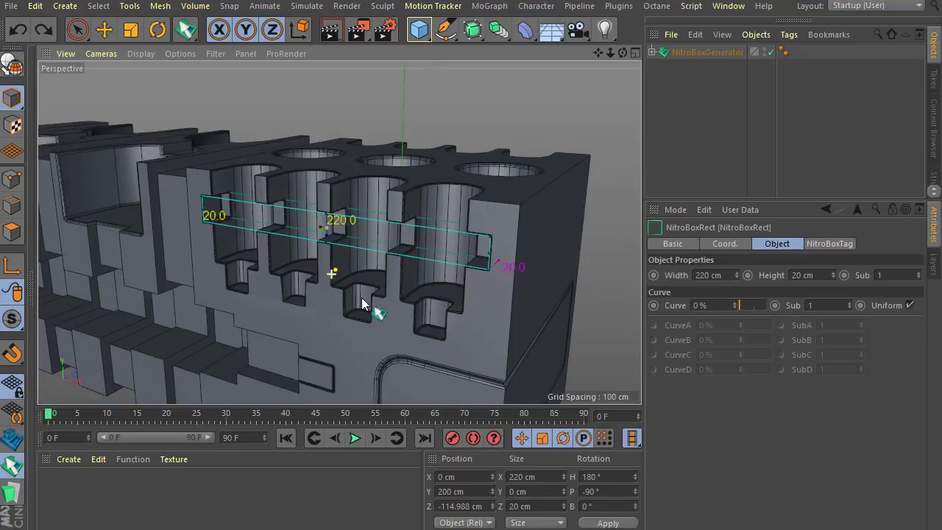
alt+drag(361, 298, 355, 234)
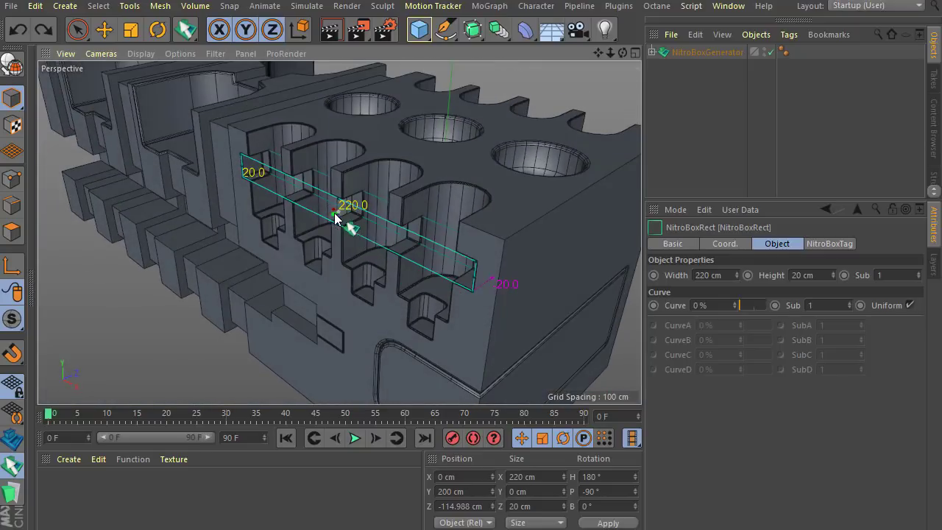
alt+drag(339, 303, 154, 271)
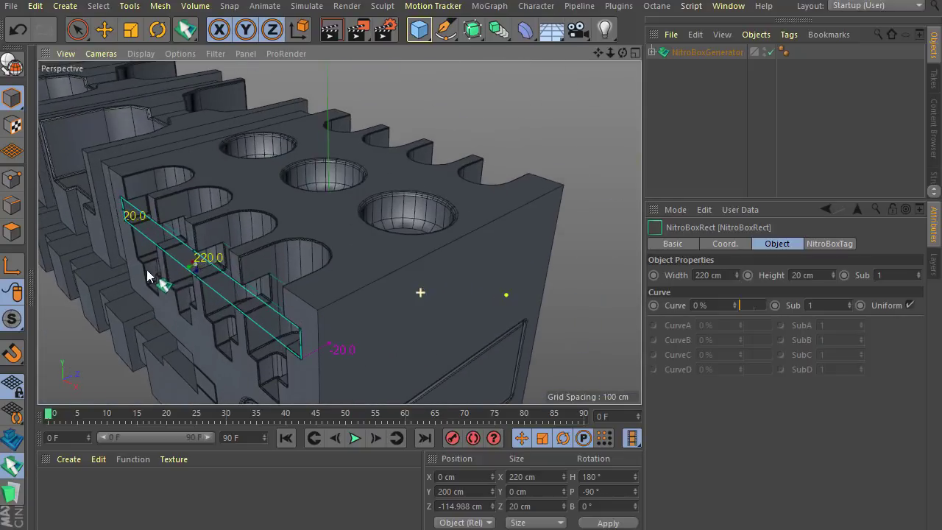
alt+drag(189, 311, 371, 257)
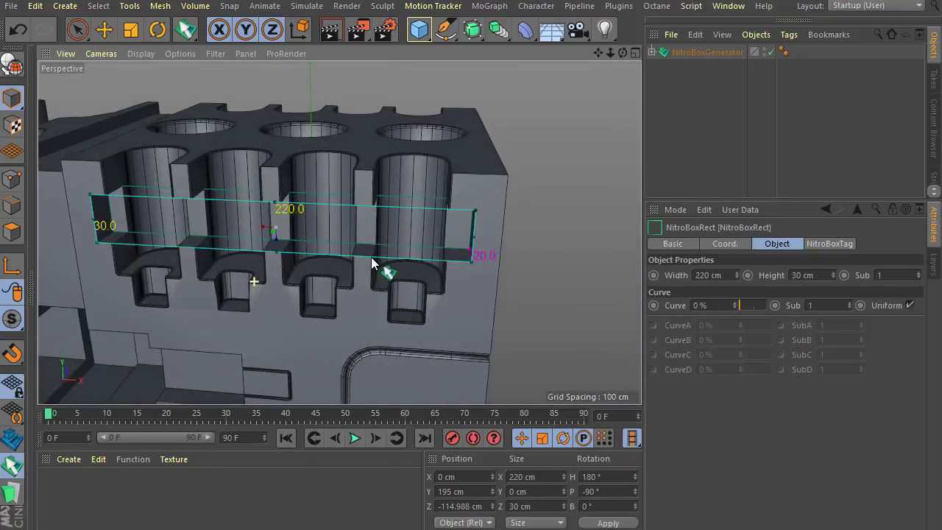
- Draw a rectangle about 117 by 123 cm around the large arched recess nearest the slotted section
alt+right_drag(371, 256, 334, 280)
mouse_move(334, 290)
alt+mouse_down()
mouse_move(358, 302)
mouse_move(328, 294)
alt+mouse_up()
alt+drag(385, 303, 269, 328)
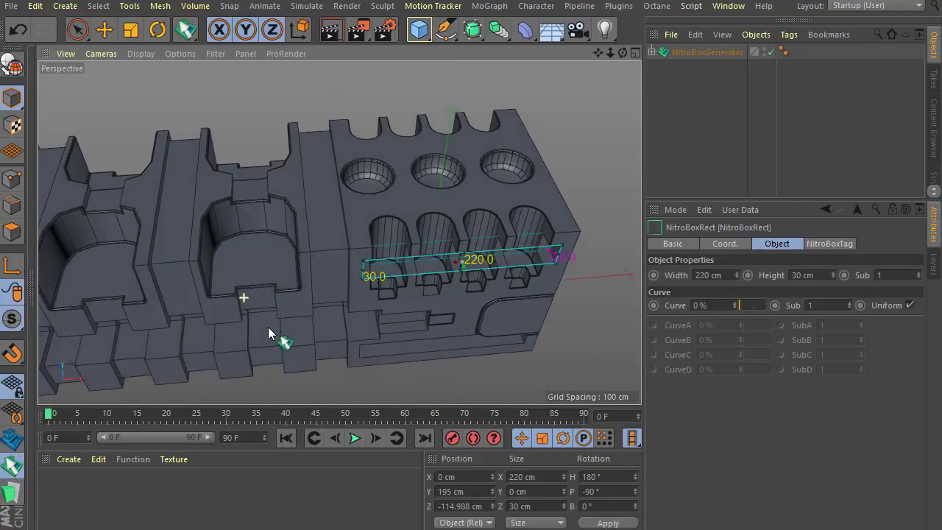
alt+drag(231, 238, 227, 202)
alt+right_drag(226, 203, 259, 198)
click(13, 442)
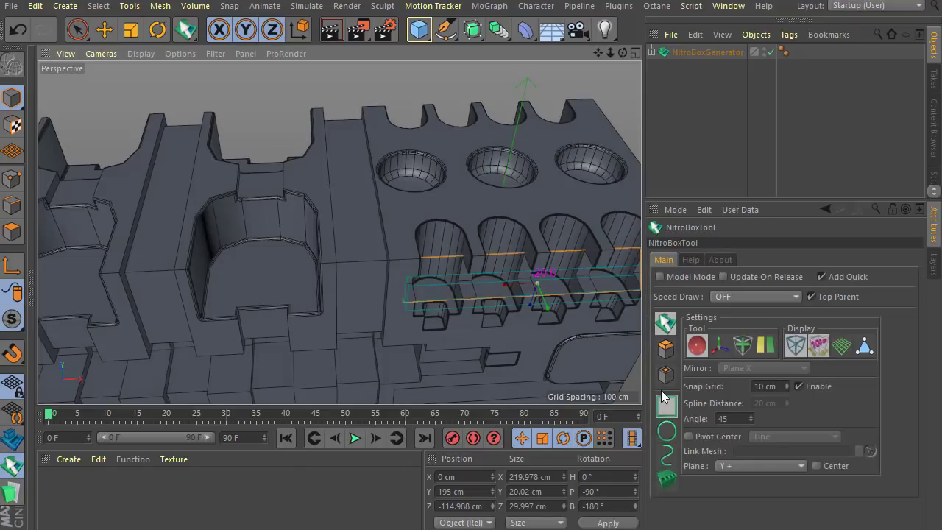
click(666, 406)
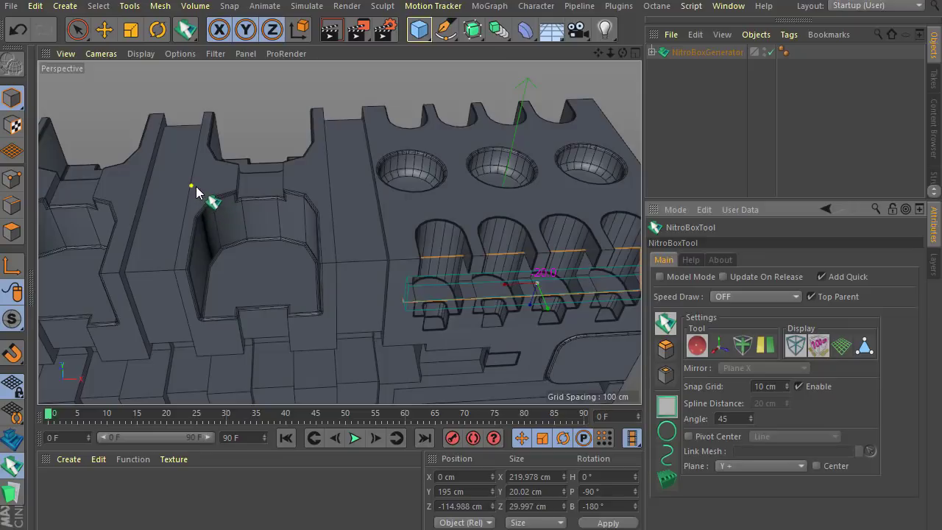
click(193, 271)
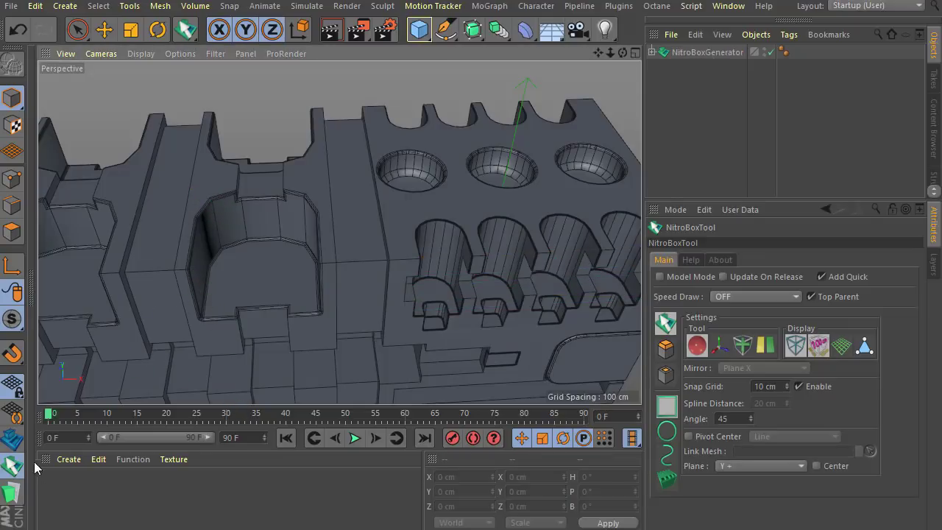
right_click(190, 210)
click(201, 327)
drag(193, 197, 333, 278)
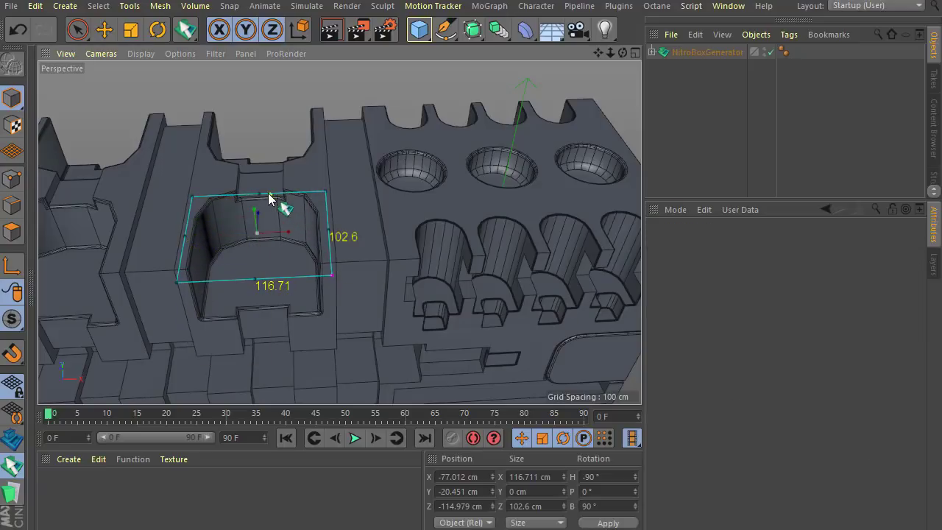
drag(265, 175, 260, 182)
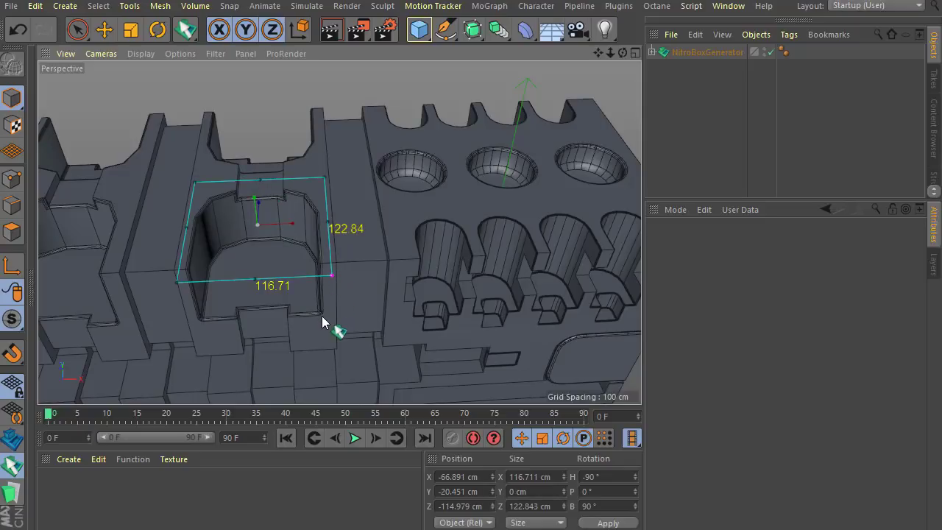
- Push the rectangle about 71 cm into the block and set it to Intersect B
drag(321, 319, 321, 326)
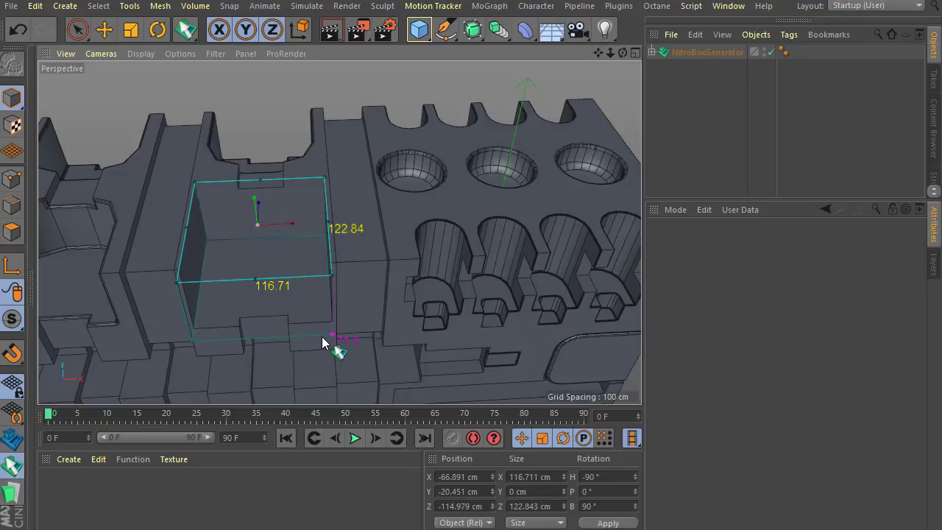
right_click(321, 320)
click(338, 480)
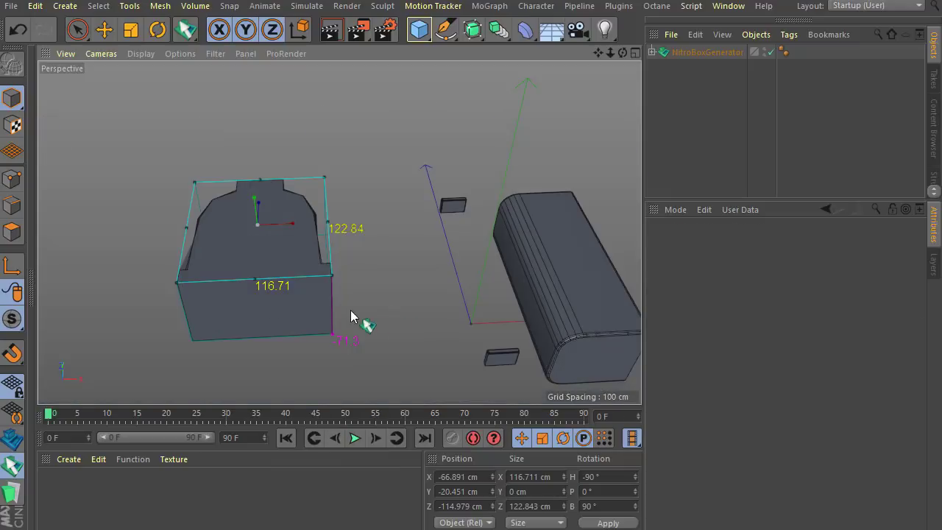
- Reduce the intersecting rectangle's height to about 110 cm and convert the isolated recess piece into a Nitro Box mesh
alt+drag(350, 310, 287, 300)
right_click(291, 193)
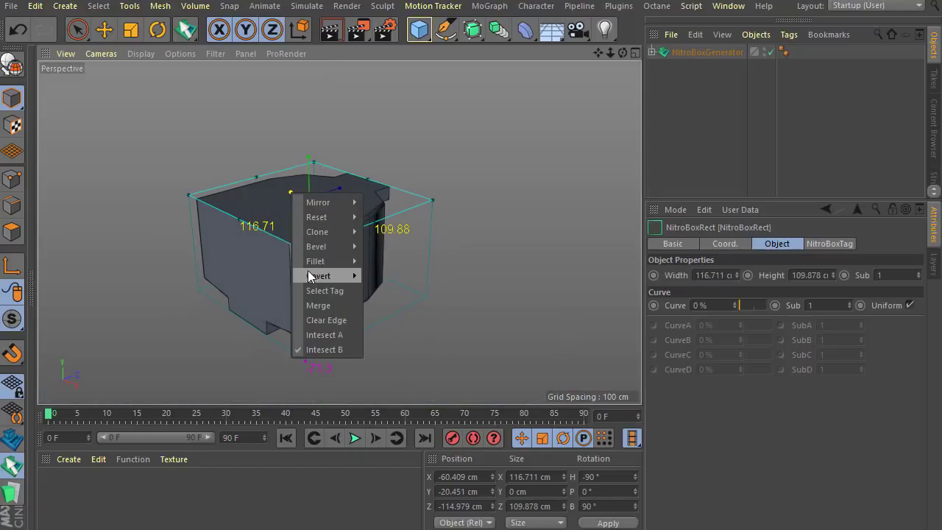
mouse_move(313, 276)
click(377, 277)
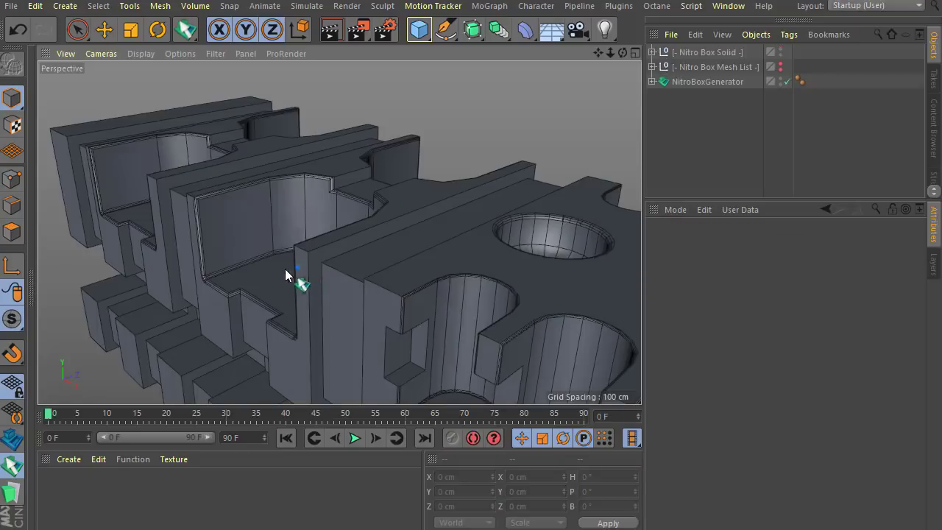
- Insert the converted recess mesh on the block's end face, about 59 by 39 cm, and select it
scroll(256, 226, down, 8)
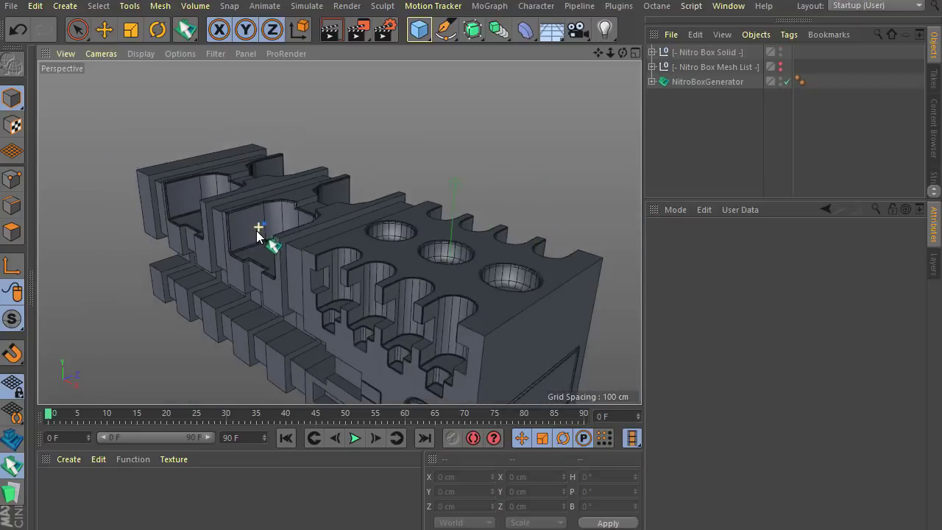
alt+drag(329, 311, 257, 300)
scroll(396, 322, up, 4)
scroll(341, 293, up, 2)
mouse_move(349, 276)
alt+mouse_down()
mouse_move(315, 323)
mouse_move(324, 285)
mouse_move(369, 289)
alt+mouse_up()
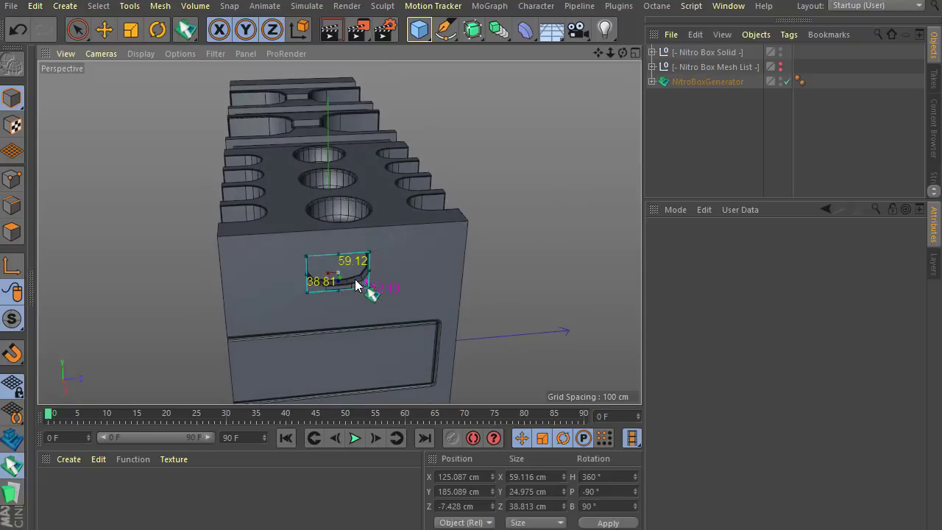
click(355, 280)
- Extend the inserted mesh to a height of about 69 cm and deepen it to about 38 cm
alt+drag(308, 292, 333, 314)
scroll(333, 313, up, 2)
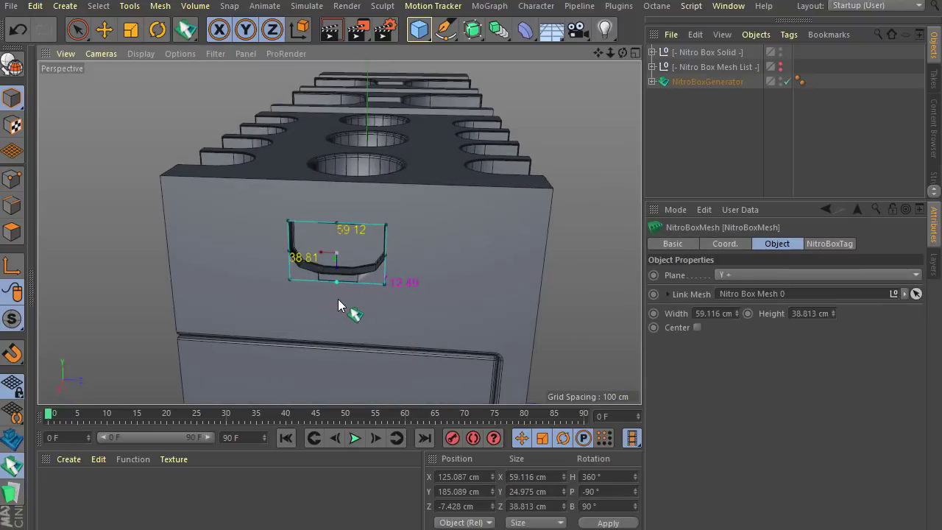
drag(339, 222, 346, 194)
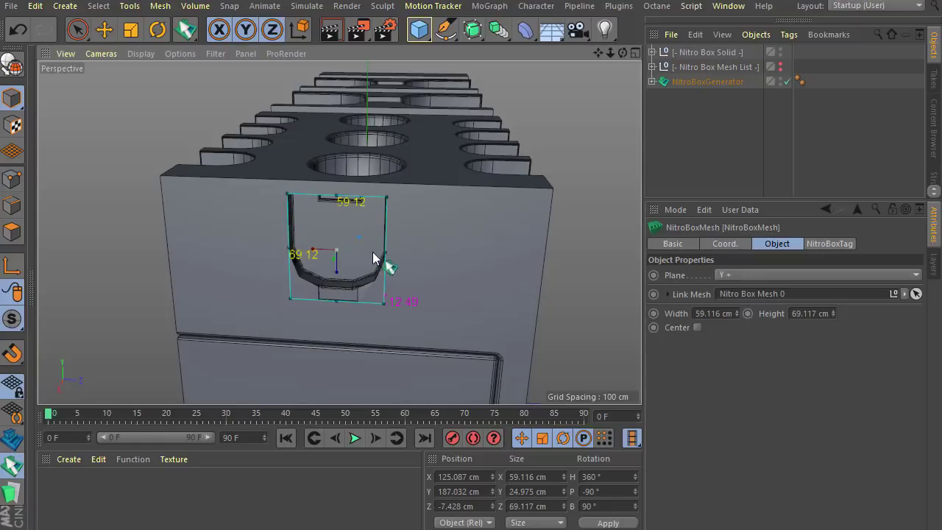
alt+drag(372, 251, 256, 273)
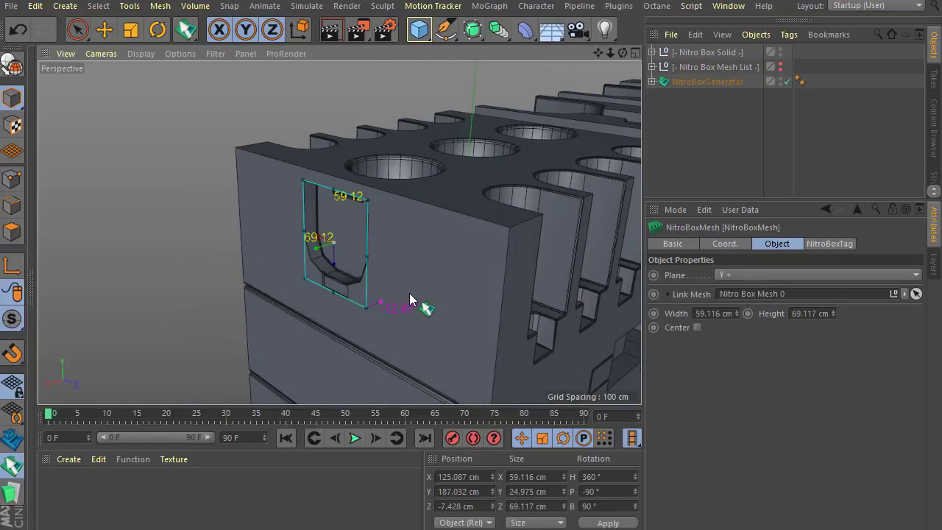
drag(381, 302, 409, 293)
- Reduce the inserted mesh's height to about 61 cm and shift it sideways to a Z position of about -28 cm
alt+drag(447, 322, 324, 300)
scroll(292, 340, down, 1)
scroll(293, 340, up, 2)
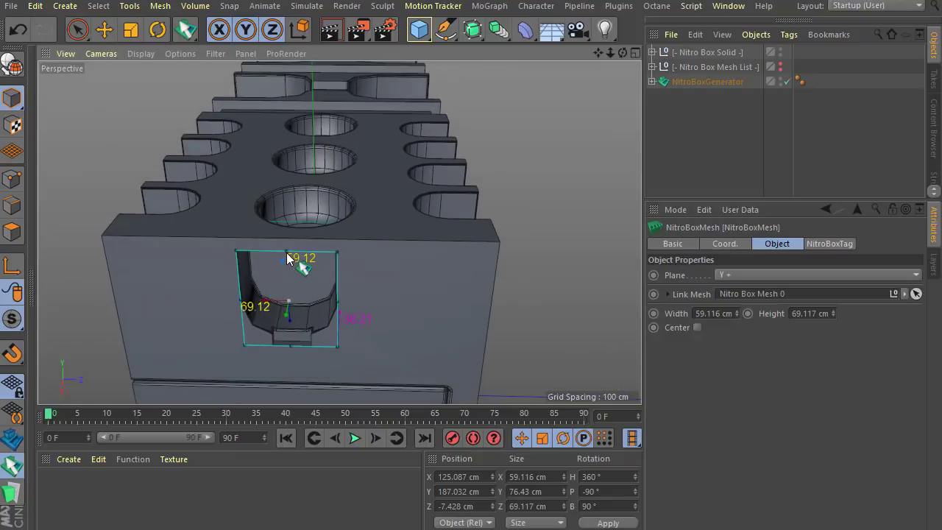
drag(289, 262, 294, 272)
alt+drag(363, 307, 314, 295)
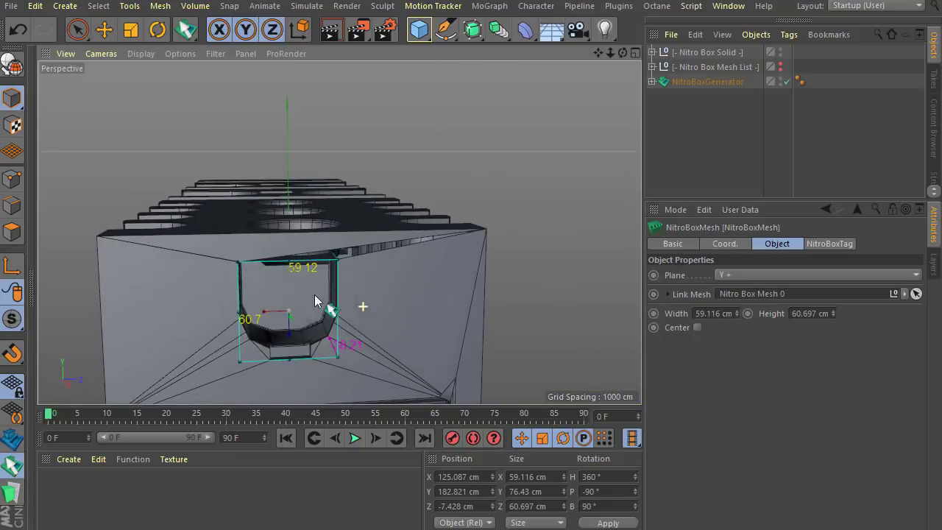
drag(266, 312, 236, 311)
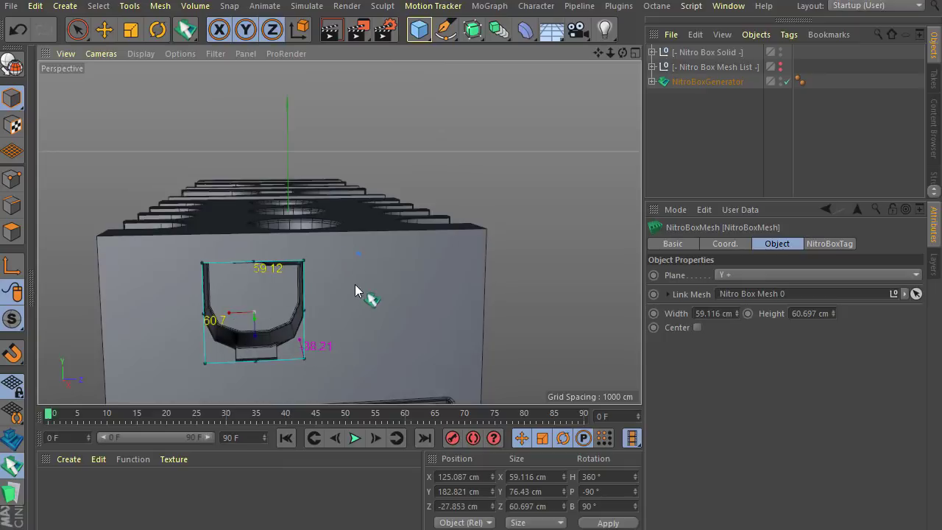
- Cycle through the inserted recess mesh's plane orientations and set its plane to Z+
alt+drag(328, 322, 312, 334)
click(747, 276)
click(750, 295)
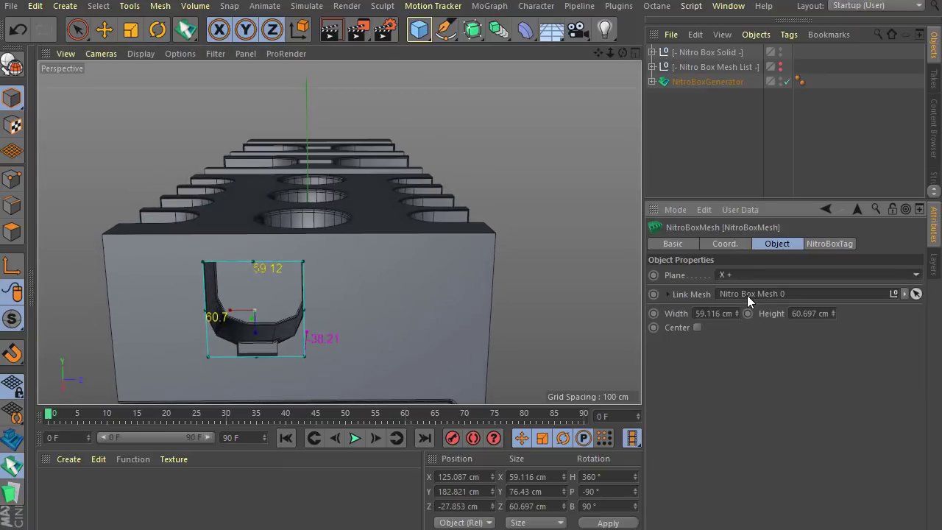
key(Down)
key(Down)
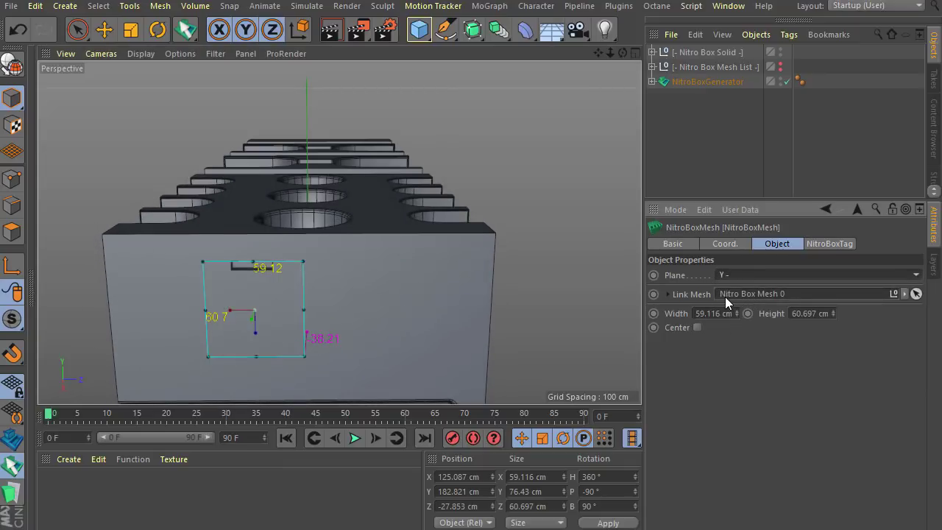
key(Down)
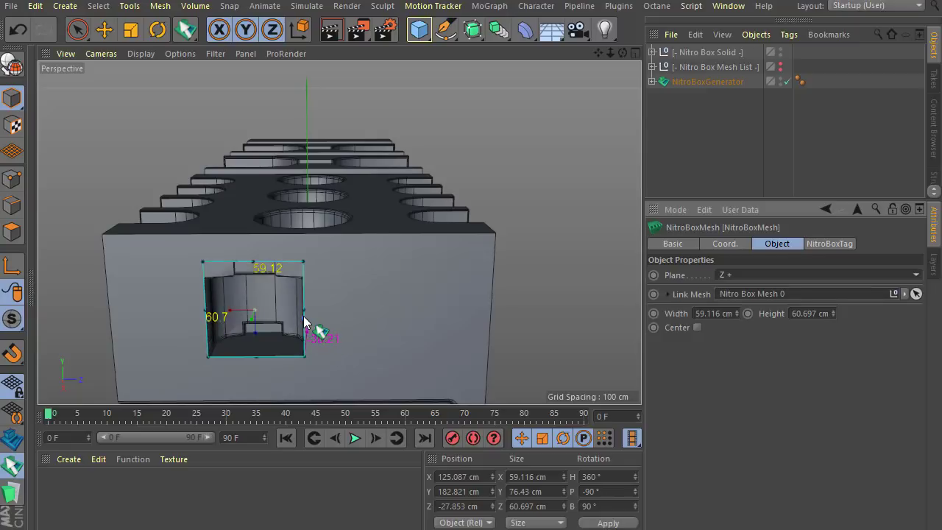
key(Up)
key(Up)
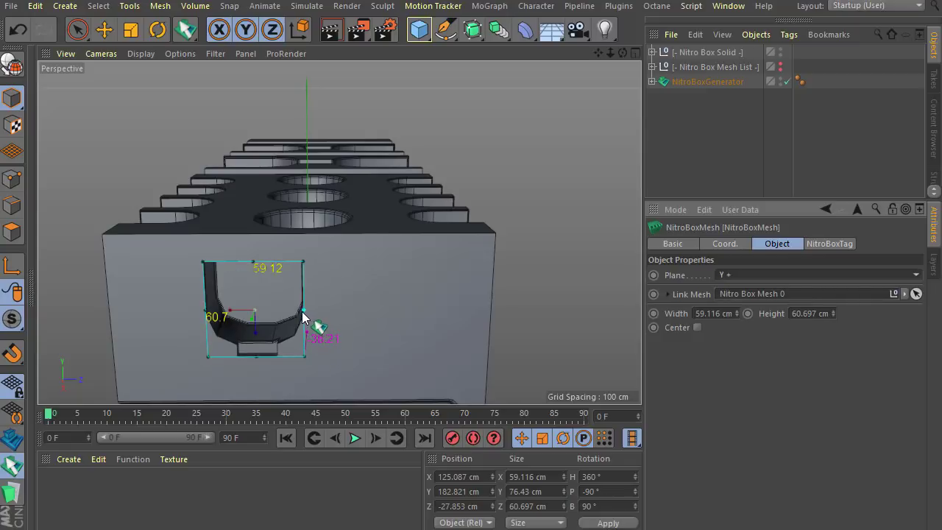
key(Down)
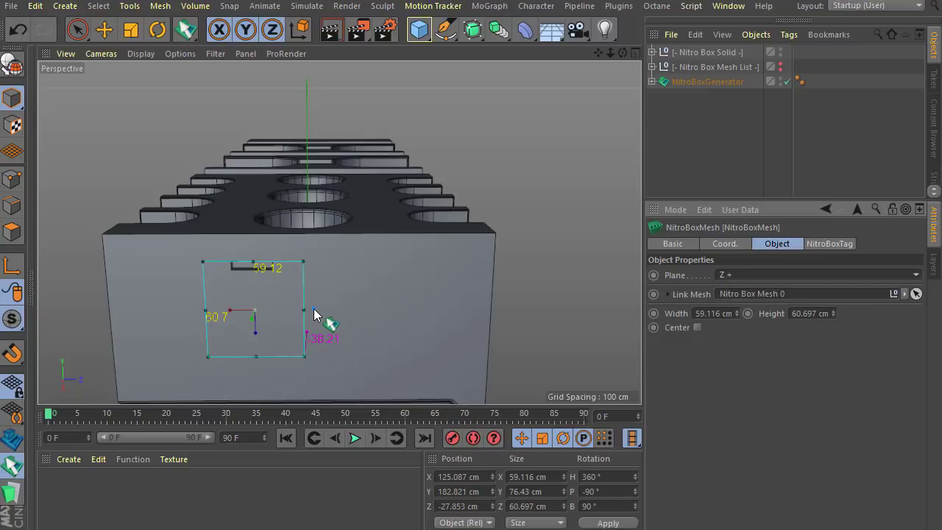
- Stretch the inserted mesh across the block's end face to about 201 cm wide and 82 cm high
drag(305, 311, 341, 336)
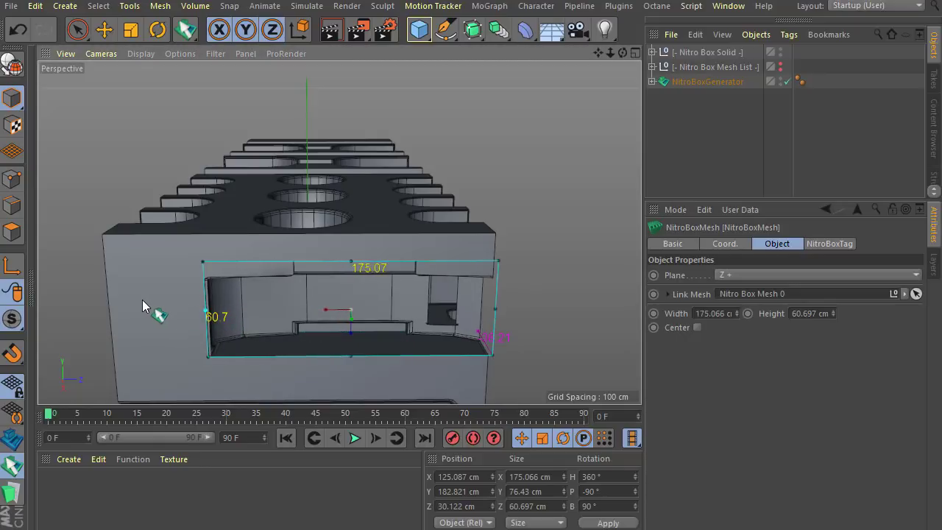
drag(142, 300, 130, 298)
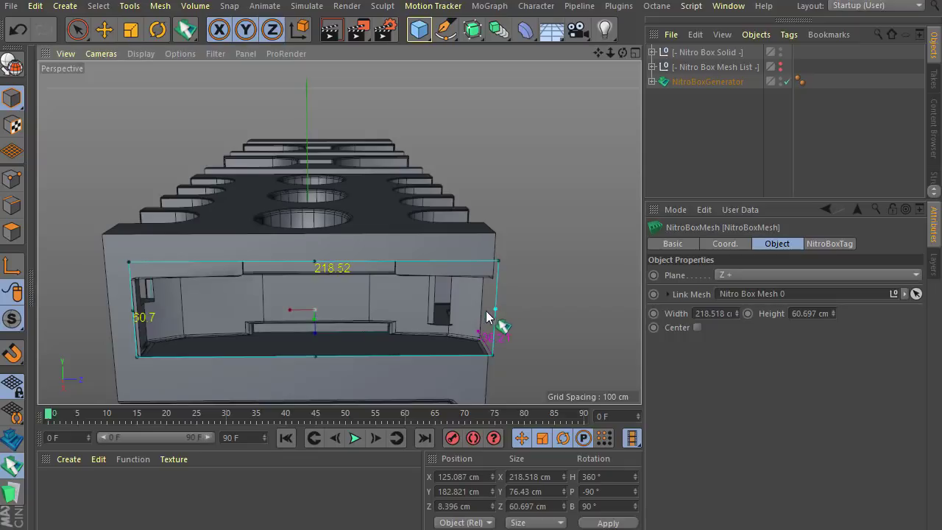
mouse_move(486, 311)
mouse_down()
mouse_move(466, 313)
mouse_move(469, 329)
mouse_up()
mouse_move(356, 368)
alt+mouse_down()
mouse_move(303, 303)
mouse_move(310, 351)
mouse_move(300, 382)
alt+mouse_up()
mouse_move(346, 345)
alt+mouse_down()
mouse_move(386, 344)
mouse_move(479, 302)
mouse_move(358, 388)
alt+mouse_up()
scroll(290, 295, down, 3)
alt+drag(239, 290, 250, 246)
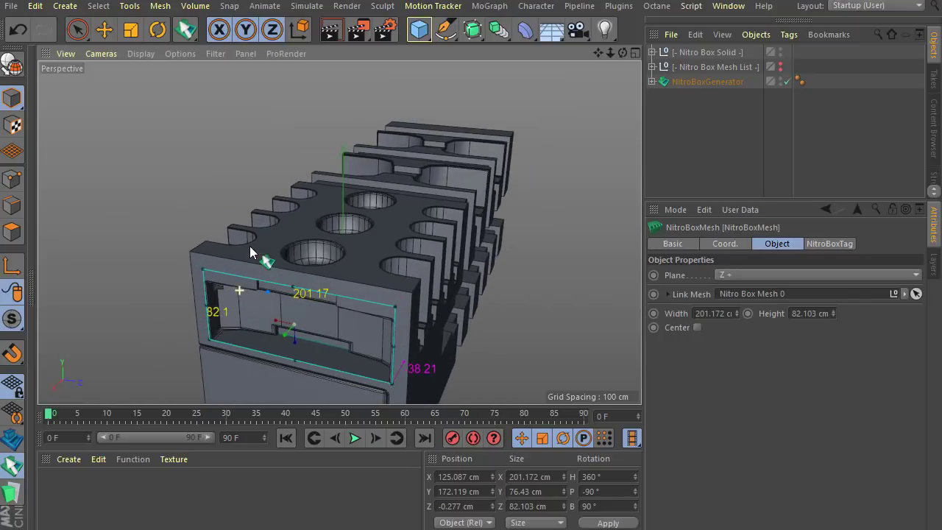
- Create a torus with a 200 cm ring radius and 50 cm pipe radius and add it to the Nitro Box mesh list
right_click(244, 224)
right_click(243, 200)
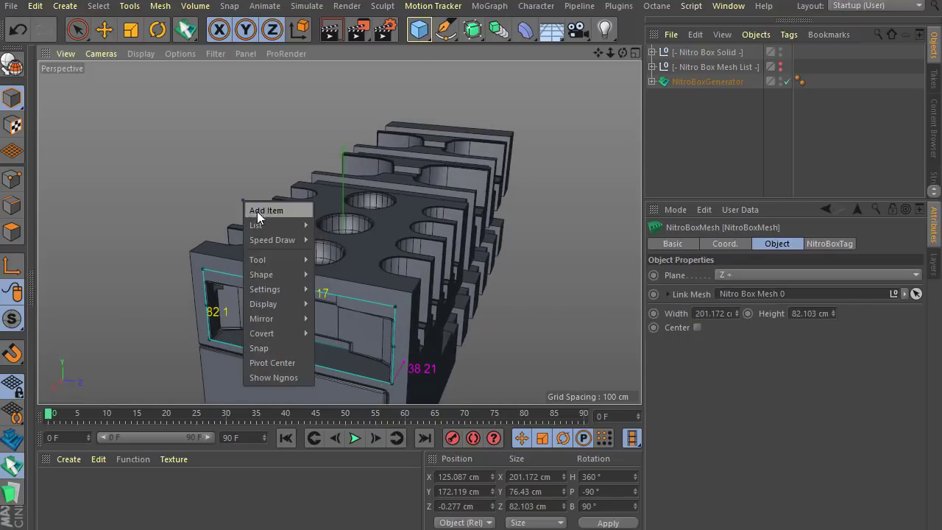
mouse_move(312, 222)
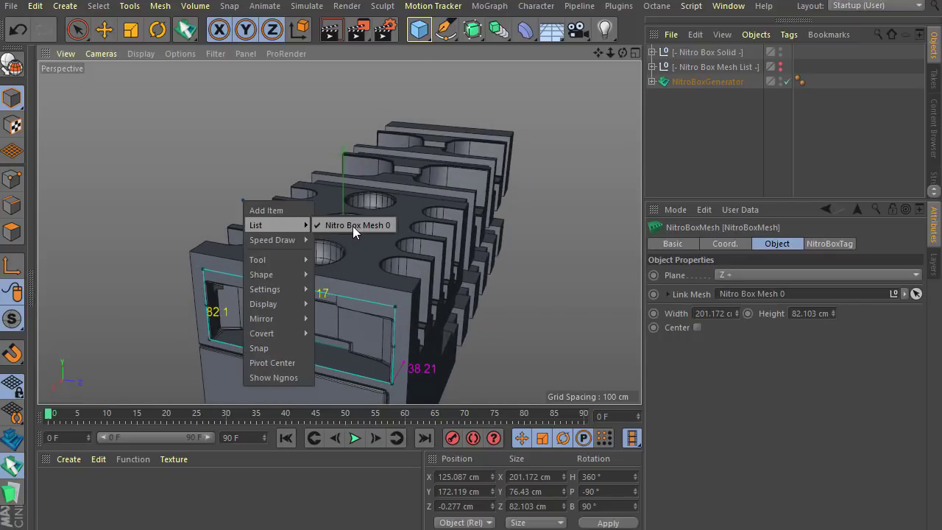
click(179, 237)
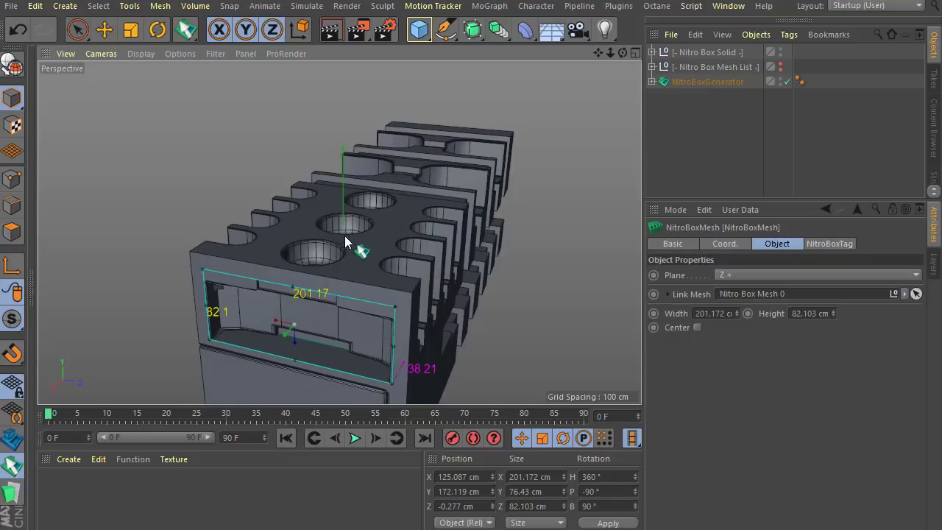
mouse_move(344, 235)
alt+mouse_down()
mouse_move(471, 216)
mouse_move(567, 242)
mouse_move(500, 270)
mouse_move(331, 242)
mouse_move(296, 266)
mouse_move(309, 236)
mouse_move(345, 242)
mouse_move(394, 272)
mouse_move(381, 259)
alt+mouse_up()
drag(426, 35, 451, 111)
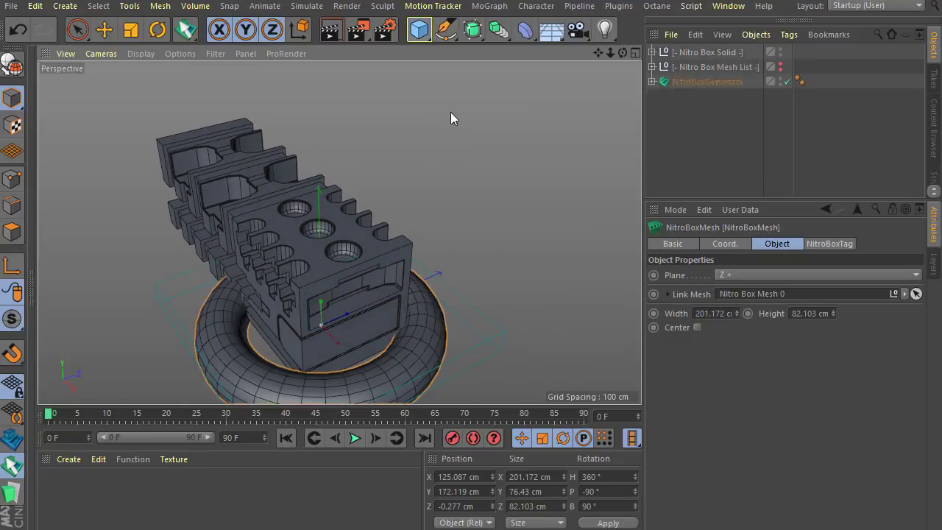
right_click(293, 183)
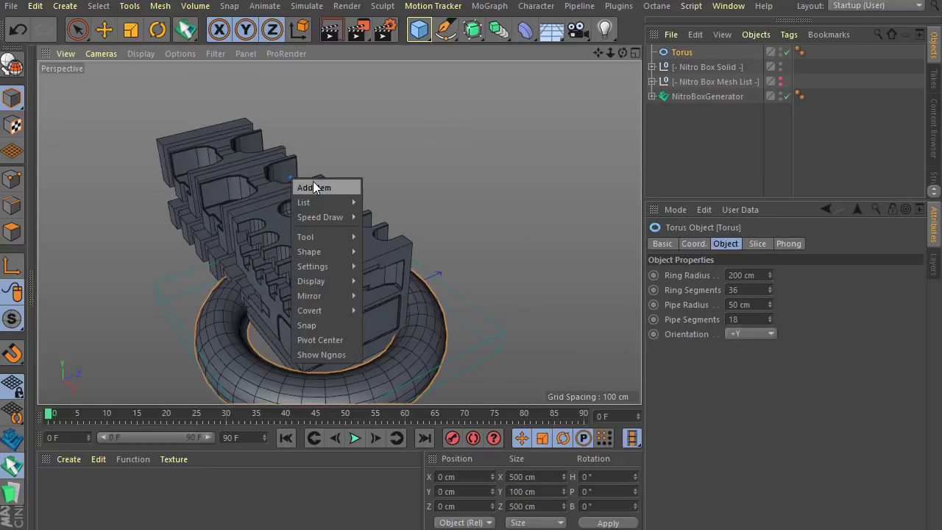
click(314, 188)
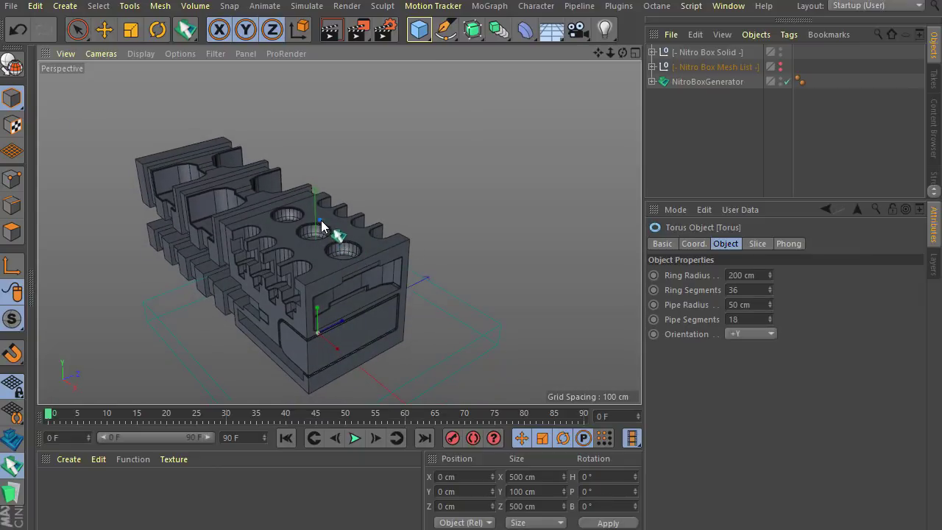
- Make the torus the active mesh and insert it on the block's opposite end face, about 106 by 101 cm and 15 cm deep
right_click(322, 227)
mouse_move(334, 233)
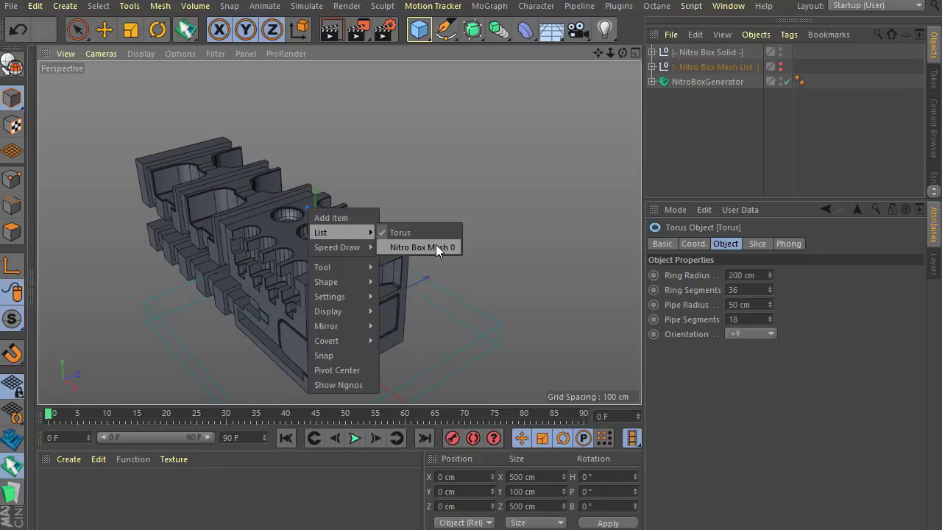
click(391, 233)
alt+drag(209, 262, 305, 301)
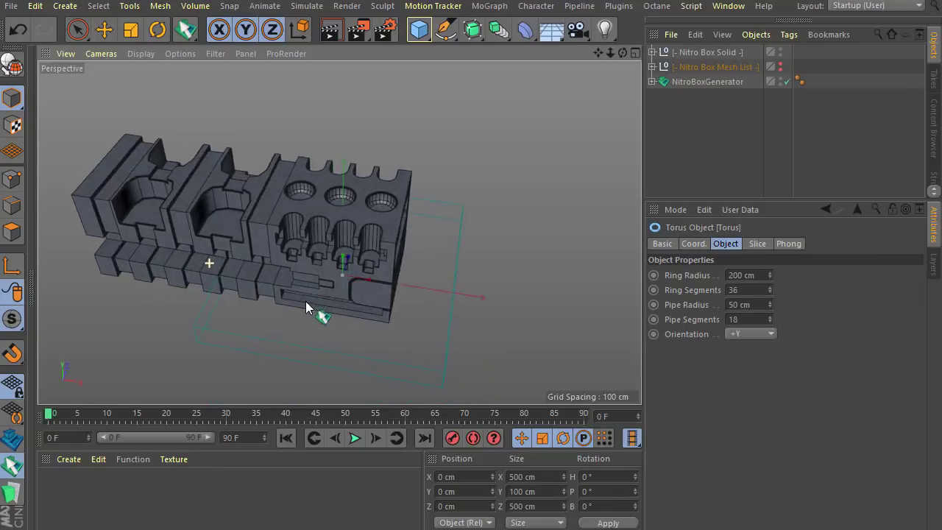
alt+drag(93, 189, 416, 259)
alt+drag(256, 265, 493, 165)
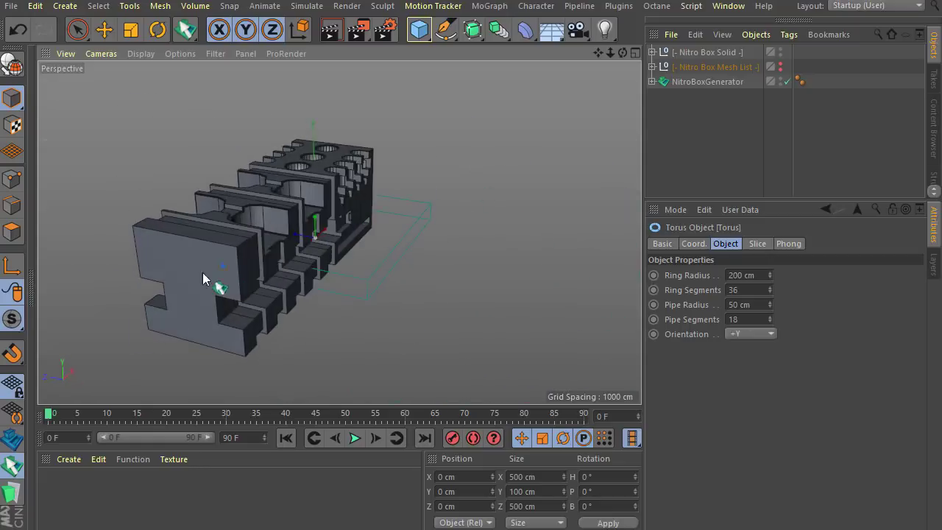
scroll(172, 250, up, 3)
alt+right_drag(142, 276, 223, 285)
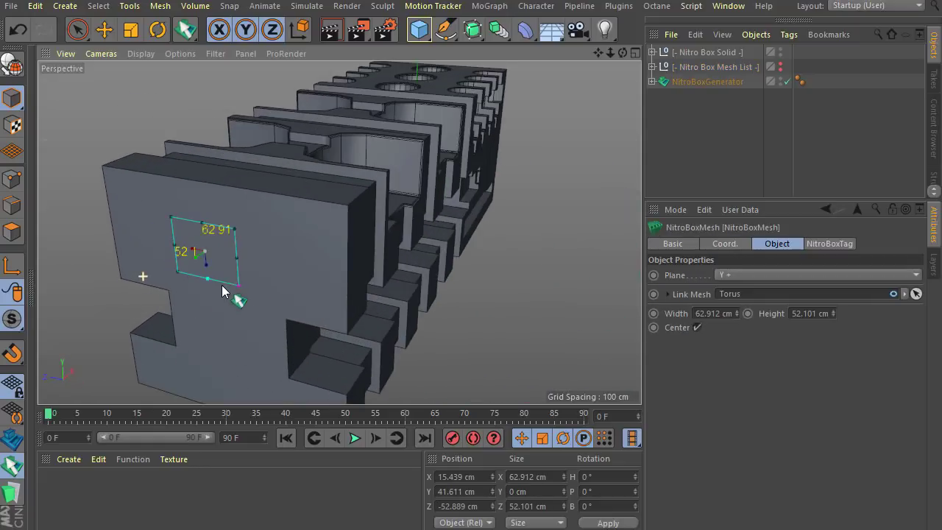
drag(244, 277, 248, 271)
mouse_move(197, 303)
alt+mouse_down()
mouse_move(244, 285)
mouse_move(263, 345)
mouse_move(306, 271)
mouse_move(298, 342)
mouse_move(268, 349)
mouse_move(234, 234)
alt+mouse_up()
scroll(230, 285, down, 3)
- Make Nitro Box Mesh 0 active and insert it on the top face above the torus, about 40 by 72 cm and 27 cm deep
right_click(234, 234)
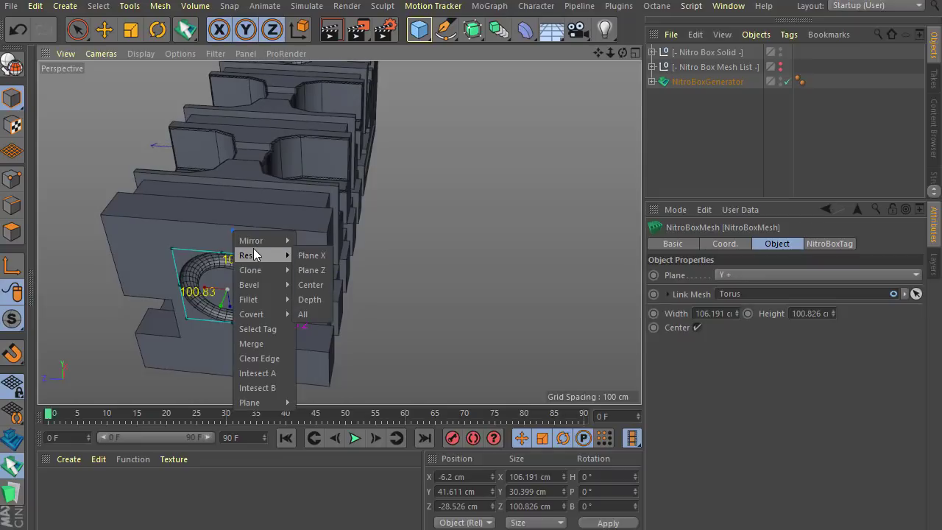
click(217, 224)
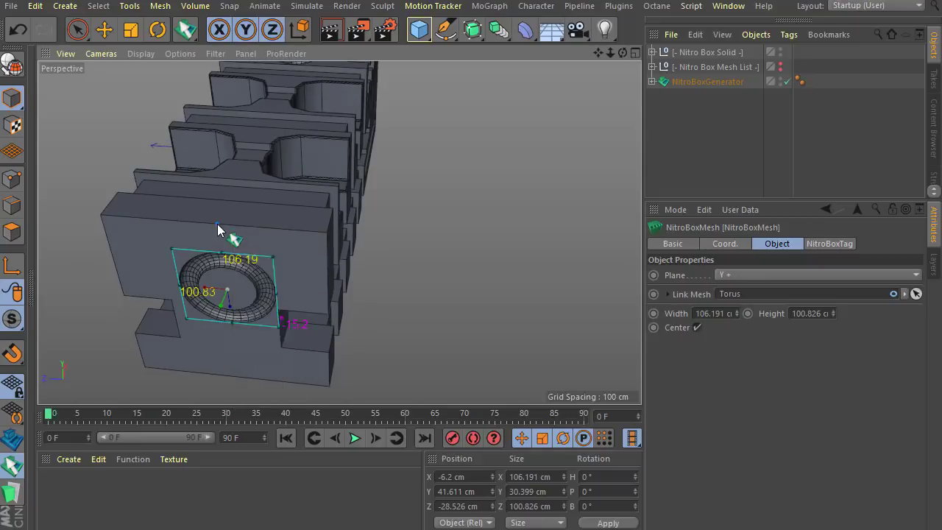
right_click(217, 224)
mouse_move(234, 249)
click(184, 213)
scroll(184, 214, up, 1)
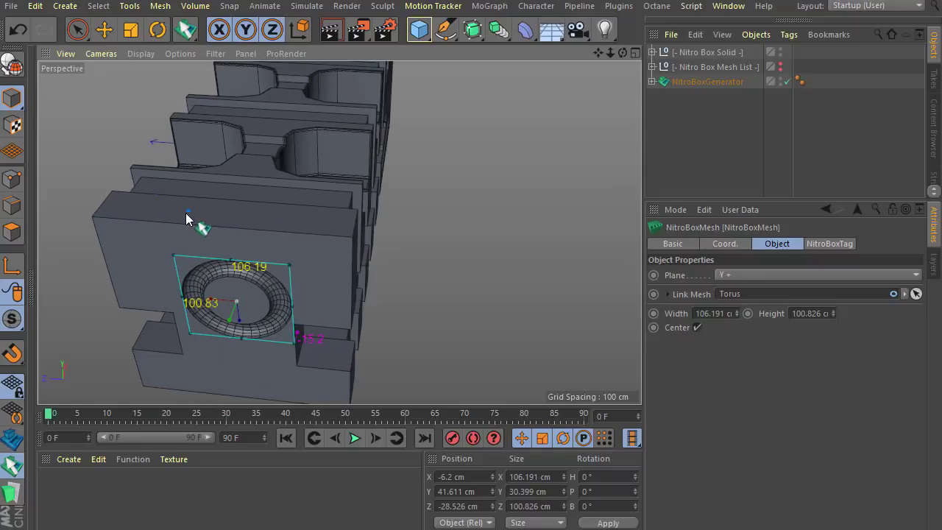
drag(182, 213, 249, 246)
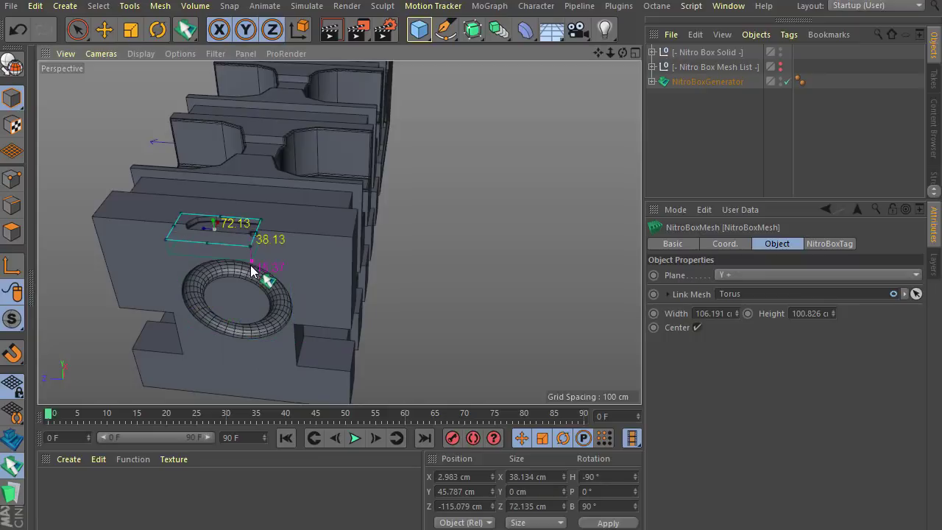
click(245, 261)
drag(228, 213, 228, 211)
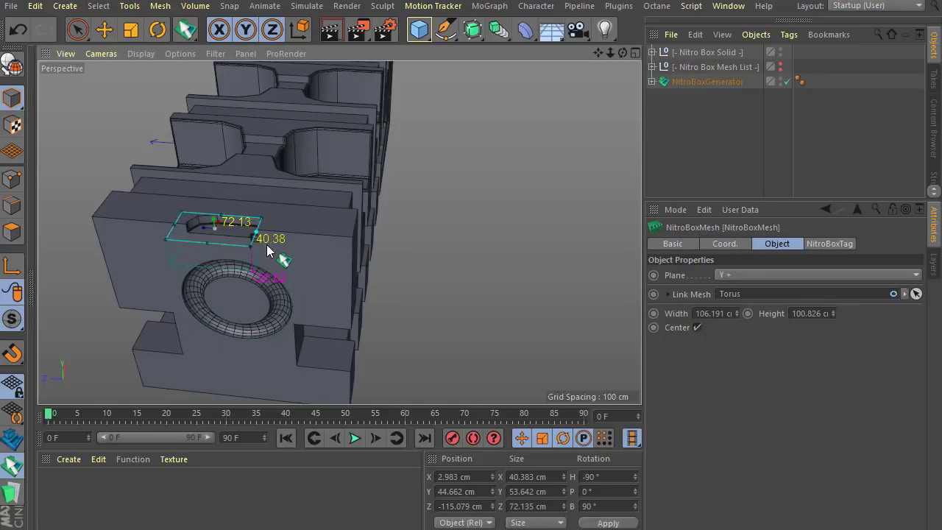
- Rotate the inserted mesh on the top face to a pitch of -90° so its open side faces the end edge
alt+drag(236, 262, 187, 284)
scroll(212, 224, up, 2)
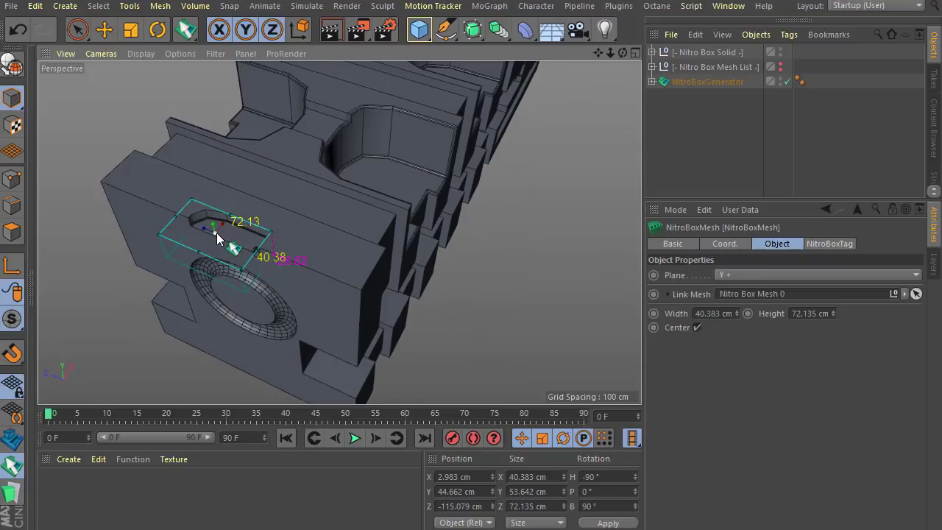
drag(249, 233, 148, 266)
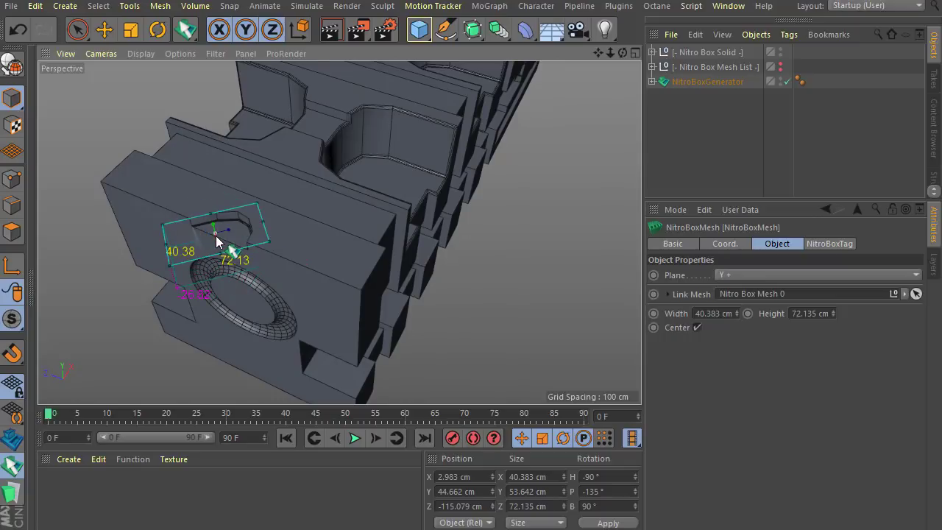
drag(216, 235, 246, 206)
- Deepen the rotated mesh to about 51 cm and resize its height to about 36 cm so it cuts through the end face
alt+drag(256, 249, 254, 249)
drag(236, 294, 241, 313)
alt+drag(268, 282, 241, 234)
alt+drag(357, 207, 359, 225)
alt+right_drag(231, 235, 231, 223)
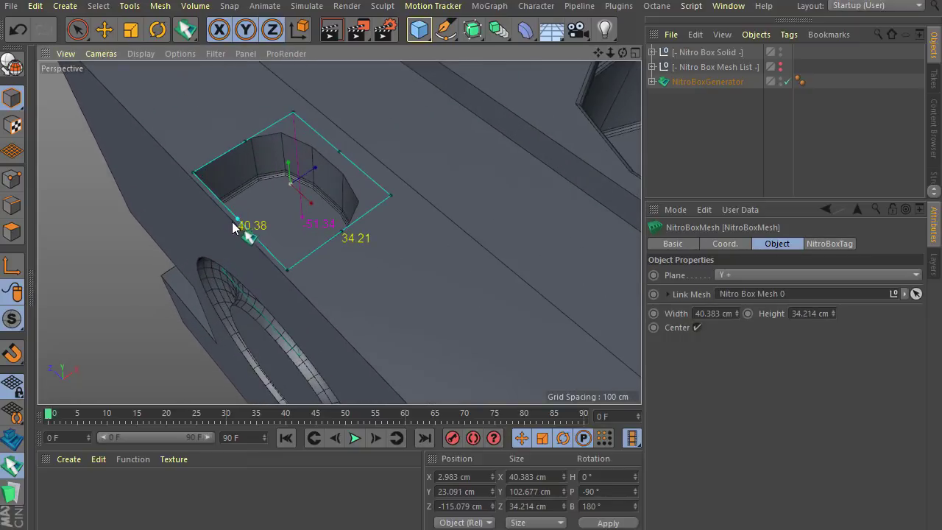
drag(232, 227, 236, 266)
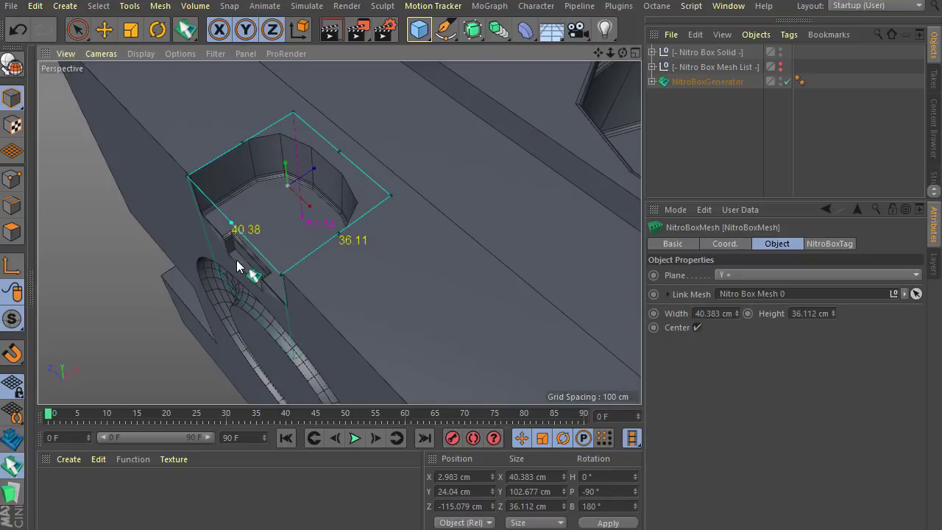
- Inspect the complete block from several sides and review the NitroBox tool's settings
mouse_move(295, 282)
alt+mouse_down()
mouse_move(404, 177)
mouse_move(306, 290)
alt+mouse_up()
alt+right_drag(306, 290, 117, 295)
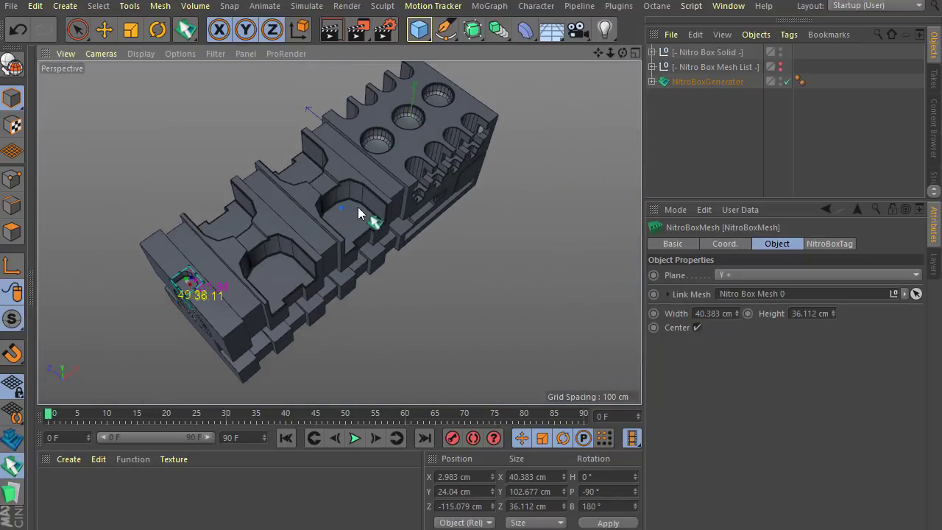
scroll(171, 294, up, 3)
alt+drag(228, 296, 204, 293)
scroll(206, 293, down, 2)
scroll(208, 292, down, 2)
alt+drag(290, 271, 219, 275)
scroll(231, 231, up, 3)
alt+drag(260, 250, 257, 230)
scroll(251, 227, down, 2)
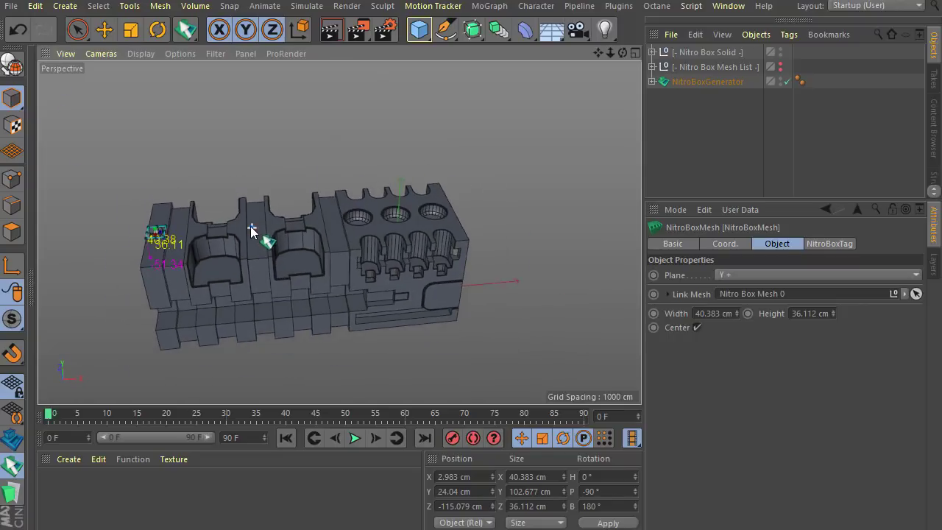
scroll(252, 227, up, 2)
scroll(262, 203, down, 1)
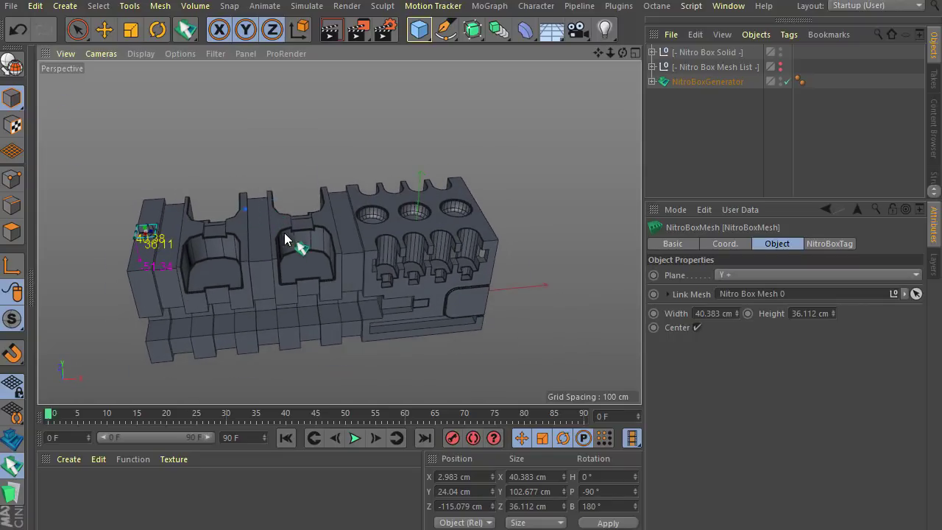
scroll(269, 235, up, 1)
scroll(269, 236, down, 1)
click(13, 465)
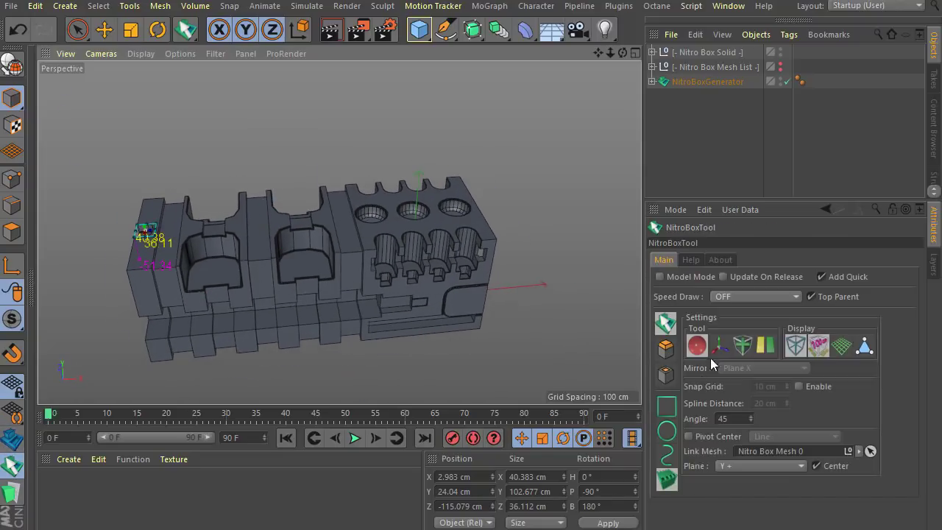
alt+drag(524, 331, 486, 315)
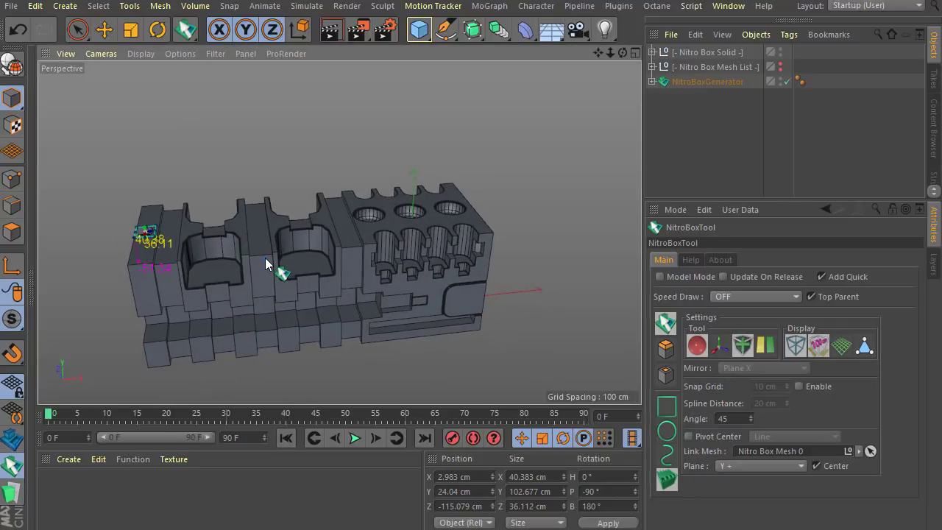
- Select the NitroBoxGenerator and make it editable, converting it into a polygon object
click(693, 81)
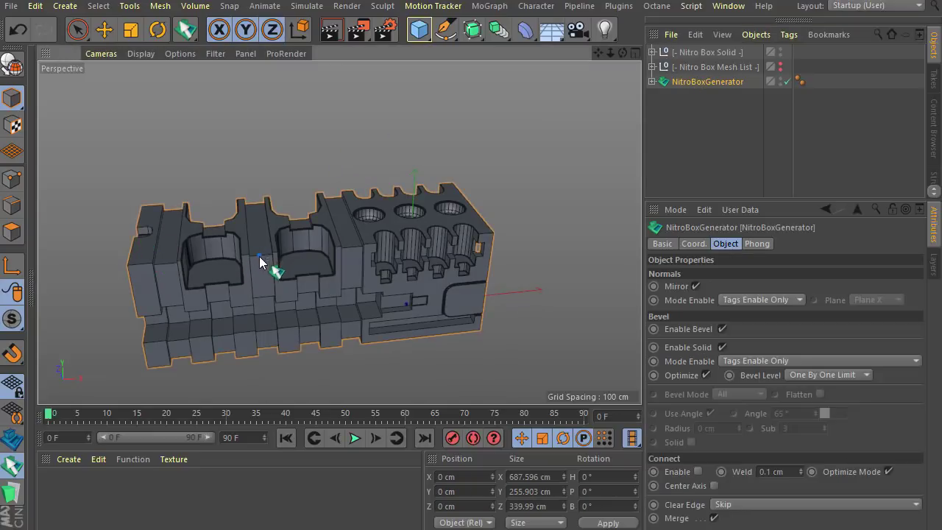
scroll(259, 256, down, 3)
scroll(236, 259, up, 3)
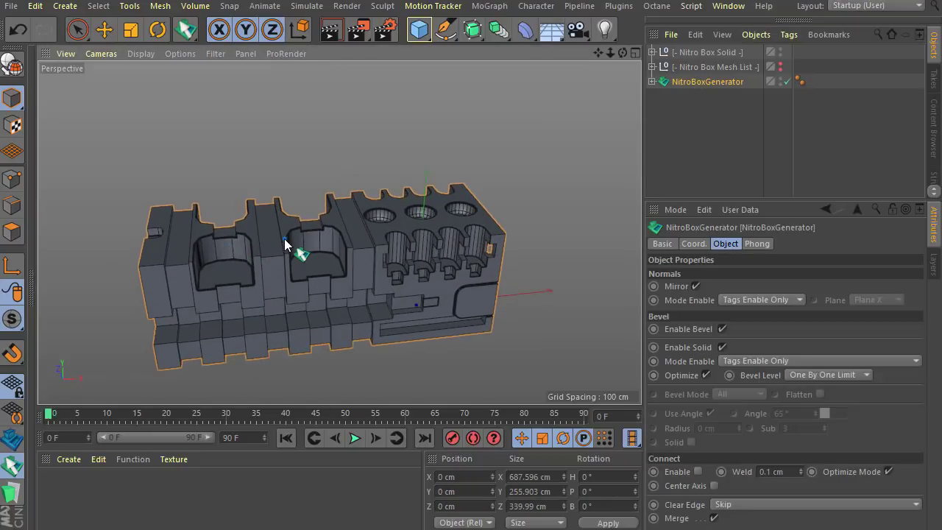
key(c)
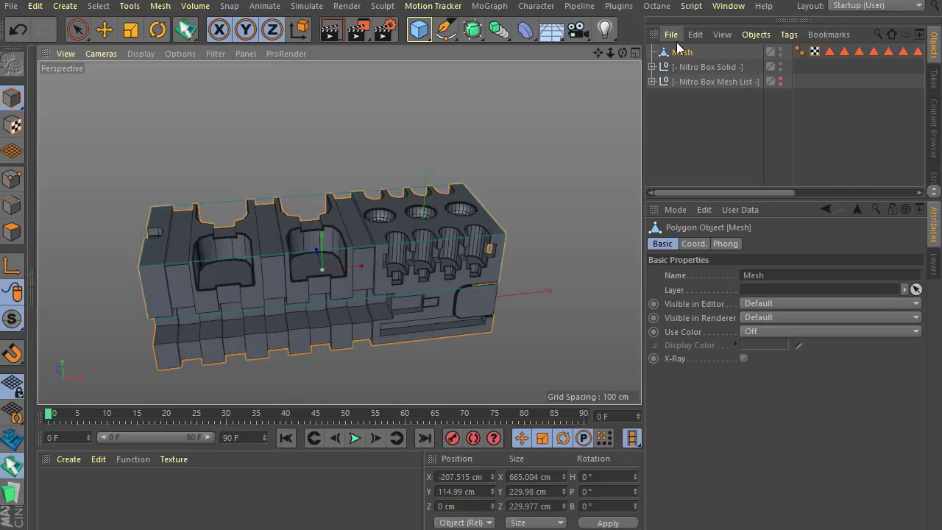
- Insert a linked mesh cut at the lower edge of the end face, about 55 by 60 cm, running through the block's full length
alt+drag(340, 232, 589, 183)
scroll(277, 325, down, 2)
scroll(321, 320, up, 4)
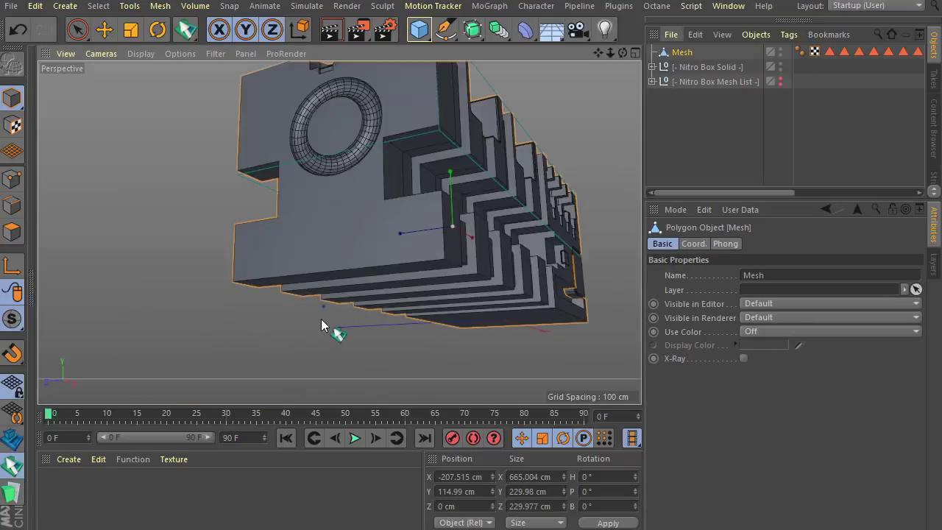
alt+drag(321, 319, 295, 201)
mouse_move(291, 147)
mouse_down()
mouse_move(247, 204)
mouse_move(468, 340)
mouse_move(579, 372)
mouse_up()
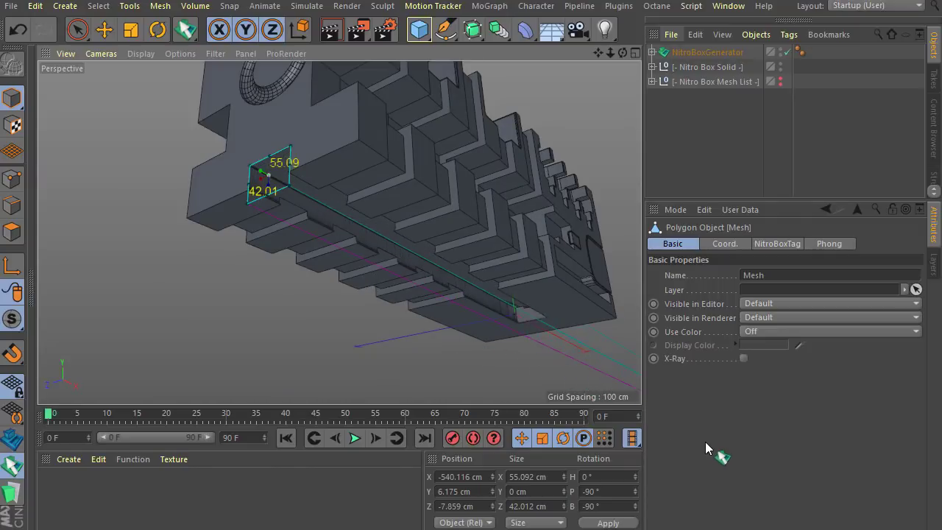
alt+drag(342, 304, 353, 182)
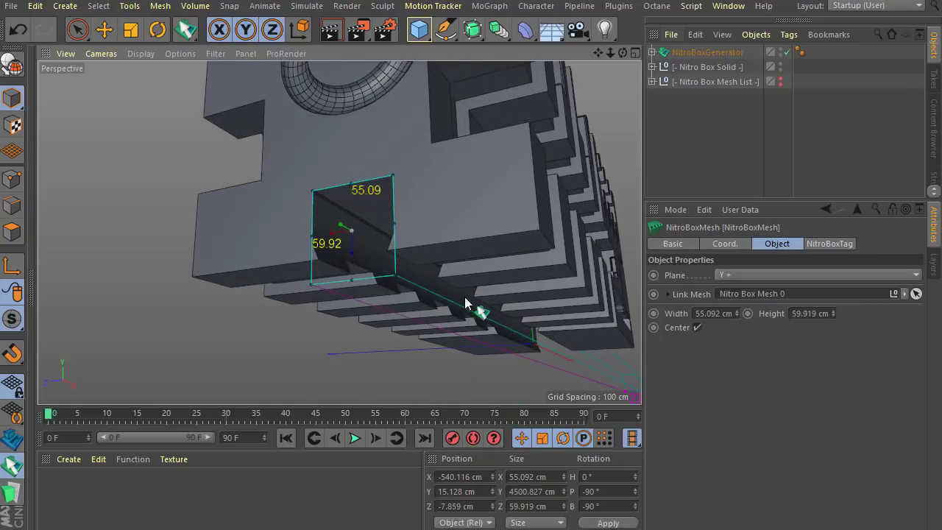
- Shift the inserted slot sideways to a Z position of about 33 cm and mirror it across the block's centre
alt+drag(460, 293, 482, 317)
scroll(471, 315, up, 5)
drag(401, 285, 372, 286)
alt+drag(431, 300, 461, 266)
scroll(461, 266, down, 8)
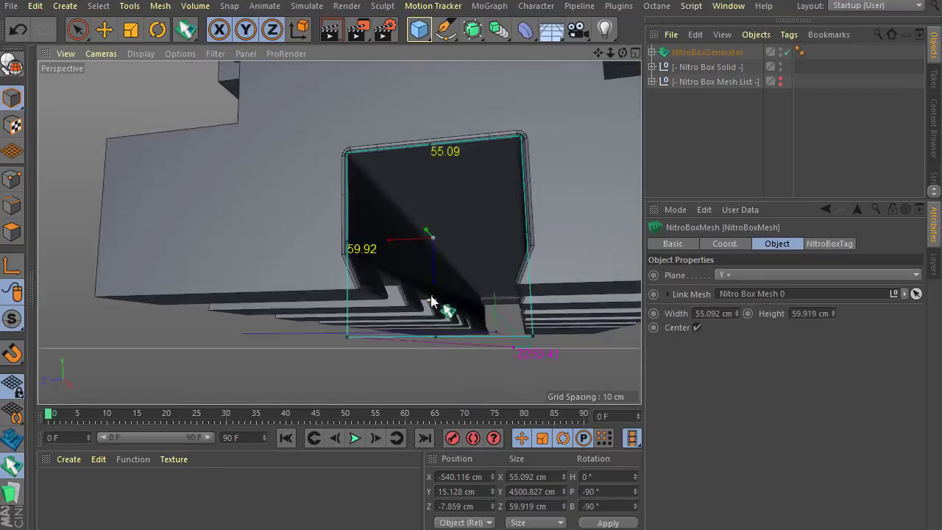
alt+drag(421, 360, 459, 344)
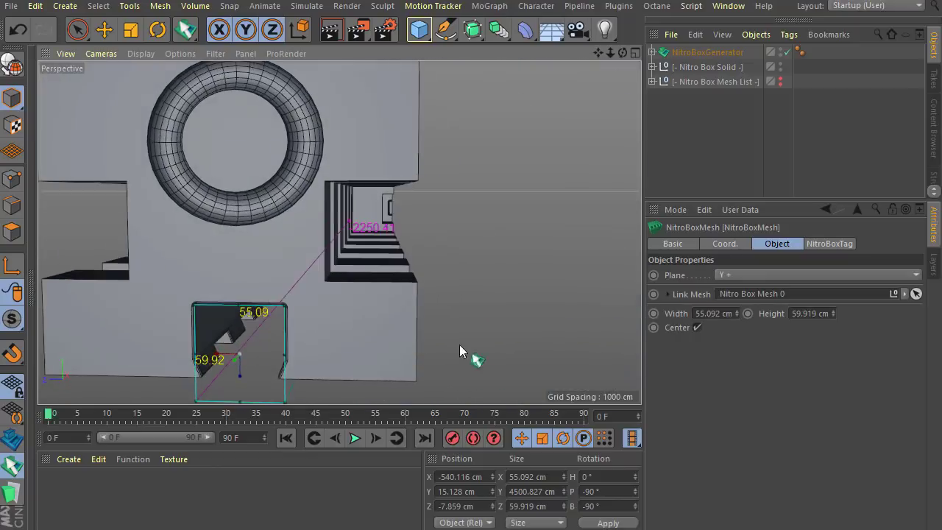
scroll(453, 329, down, 3)
mouse_move(268, 336)
mouse_down()
mouse_move(231, 333)
mouse_move(371, 347)
mouse_move(369, 357)
mouse_move(360, 218)
mouse_move(339, 344)
mouse_move(250, 314)
mouse_up()
- Make the NitroBoxGenerator with the twin bottom slots editable, converting it into a polygon object
scroll(249, 315, down, 5)
alt+drag(356, 324, 254, 332)
scroll(254, 333, up, 3)
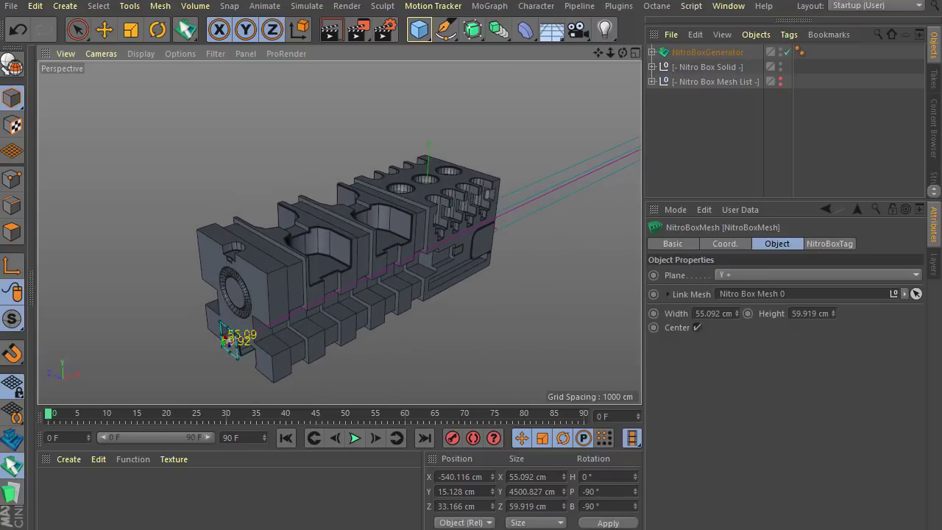
alt+drag(326, 273, 244, 293)
mouse_move(315, 319)
alt+mouse_down()
mouse_move(332, 293)
mouse_move(320, 302)
alt+mouse_up()
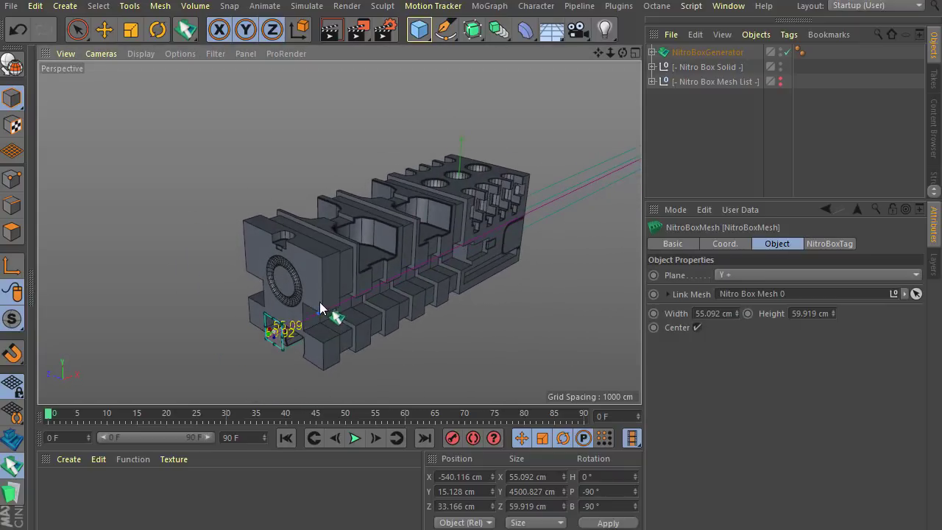
scroll(315, 287, up, 3)
key(c)
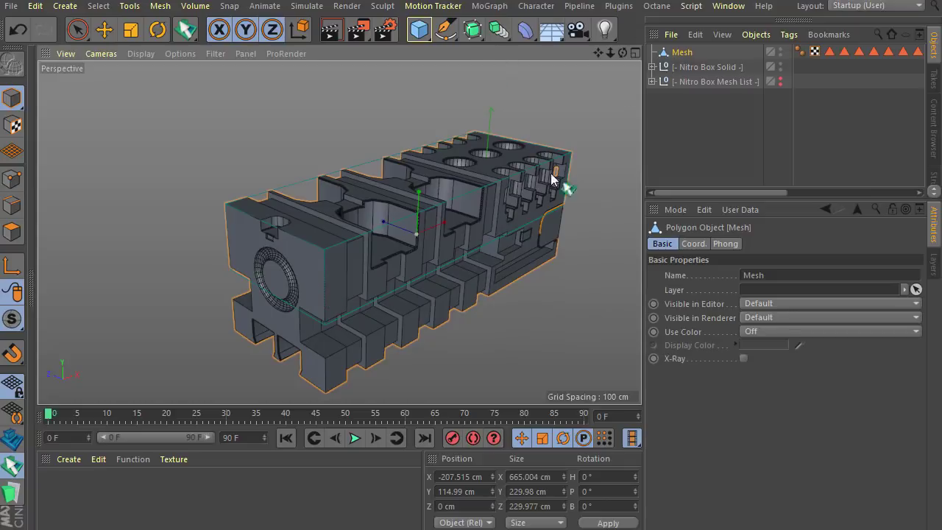
- Examine the converted block from the end face and the long side
alt+drag(552, 179, 256, 324)
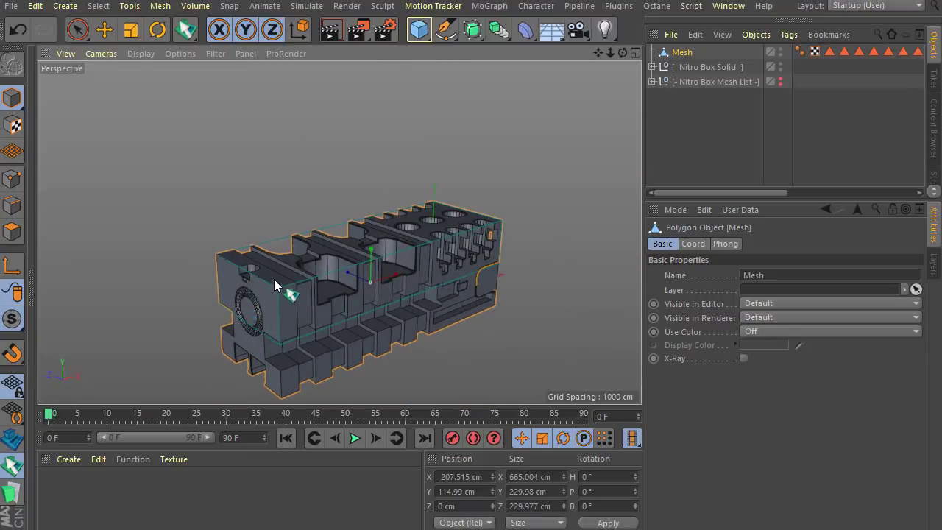
alt+drag(275, 281, 300, 323)
scroll(309, 282, up, 2)
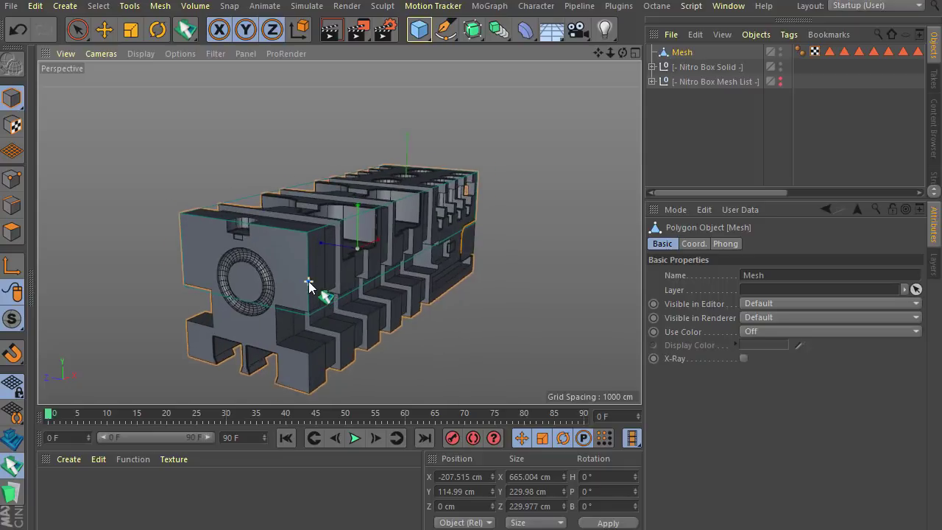
scroll(309, 282, up, 1)
scroll(279, 287, down, 1)
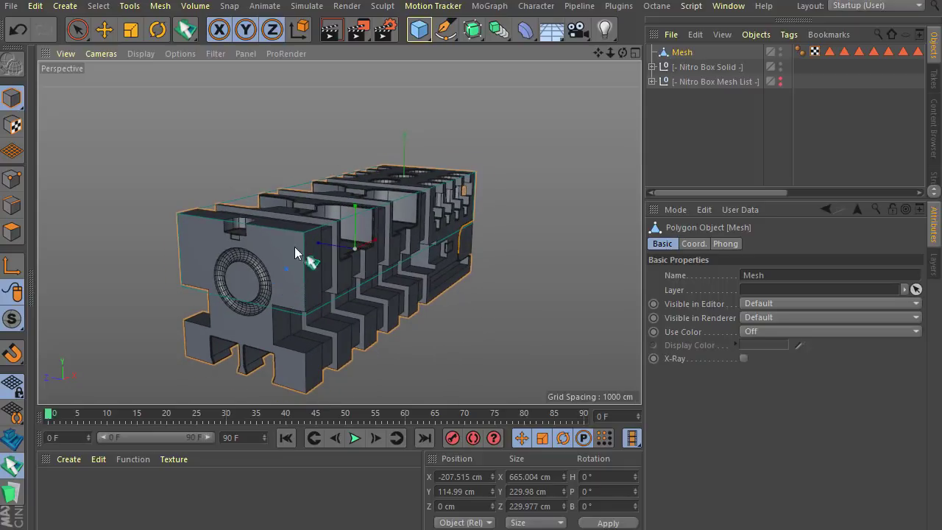
alt+drag(295, 252, 373, 310)
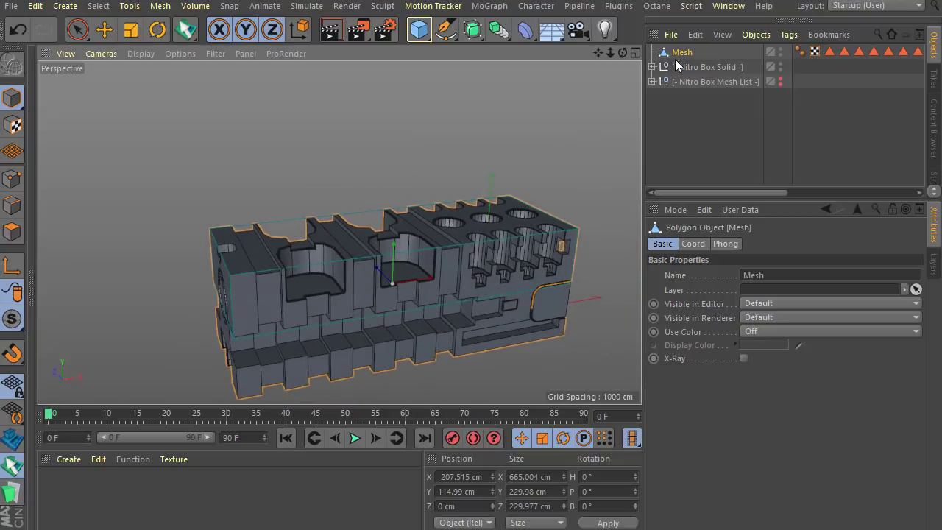
alt+drag(309, 311, 441, 292)
alt+middle_drag(261, 337, 299, 309)
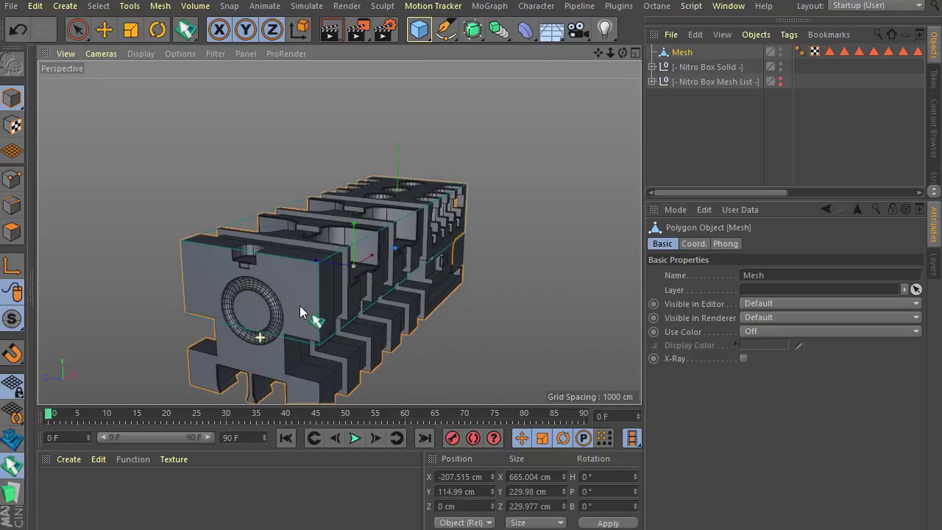
alt+drag(297, 309, 298, 348)
scroll(300, 307, up, 3)
drag(303, 289, 337, 253)
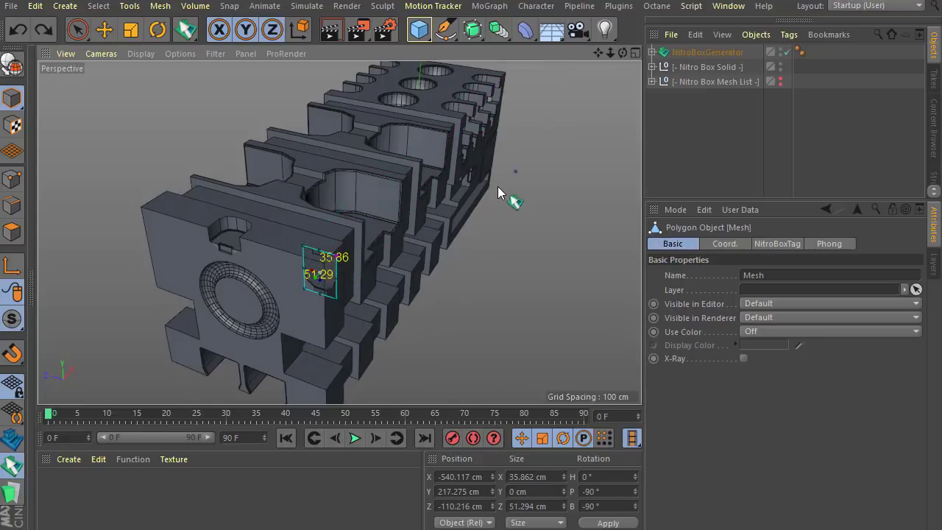
key(ctrl+z)
- Cut a mirrored circle into the end face's upper corner, about 725 cm deep, and enlarge its radius to about 34 cm
click(12, 466)
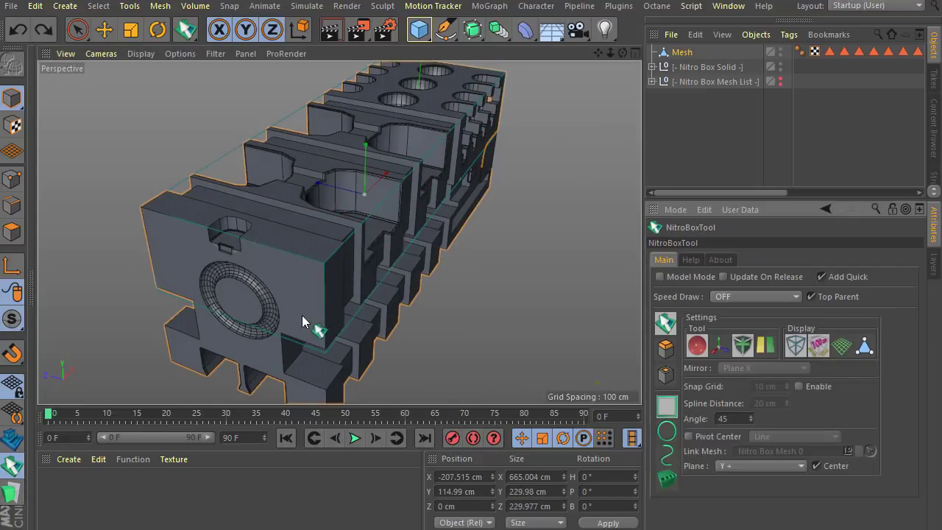
click(672, 432)
mouse_move(308, 287)
mouse_down()
mouse_move(336, 254)
mouse_move(317, 290)
mouse_move(324, 284)
mouse_up()
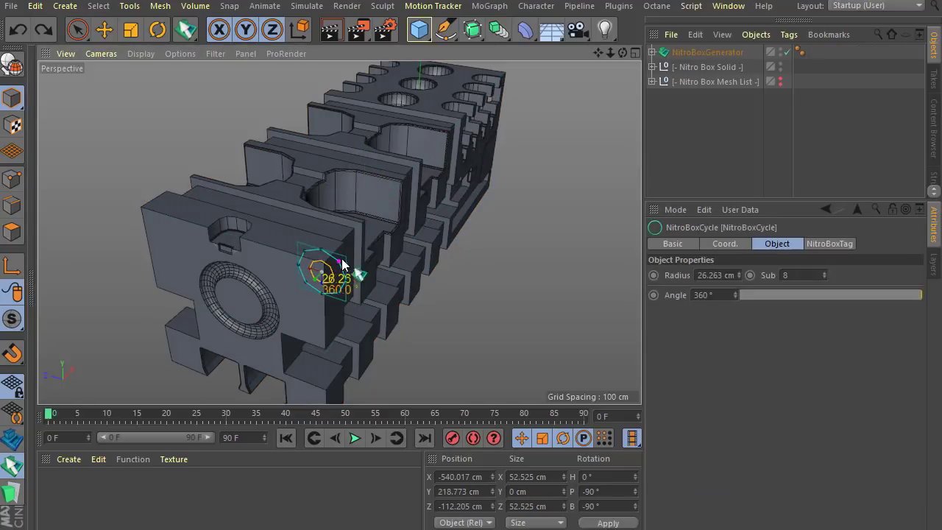
click(521, 125)
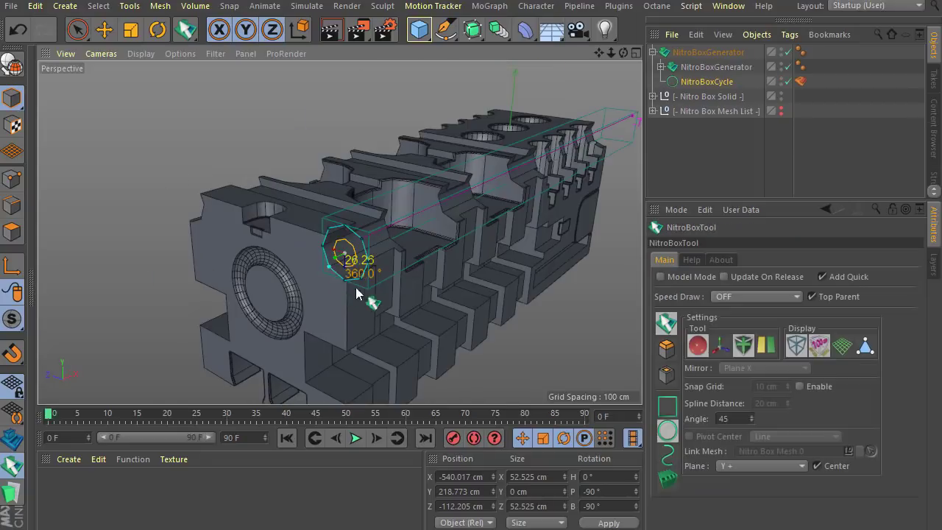
alt+drag(380, 290, 410, 293)
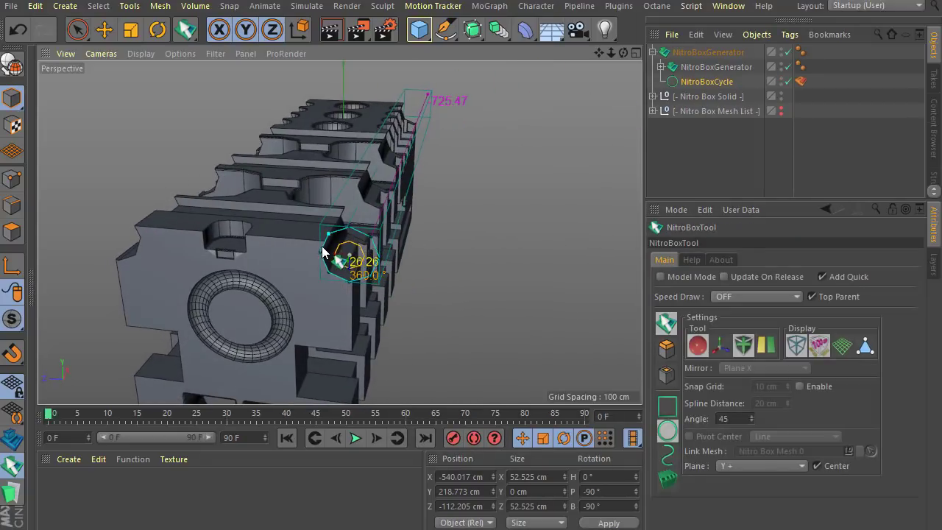
drag(321, 252, 314, 251)
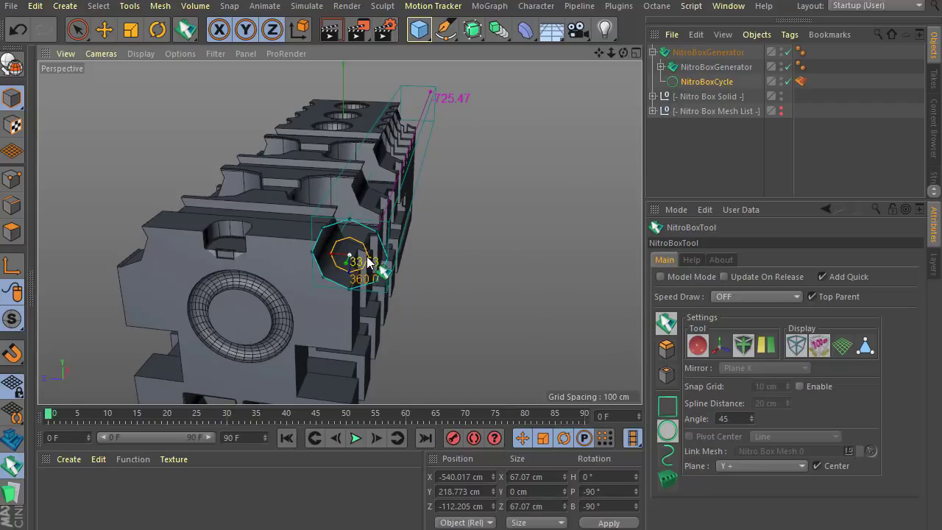
- Try moving the circular cut outward and raising its number of subdivisions
drag(372, 263, 395, 267)
key(ctrl+z)
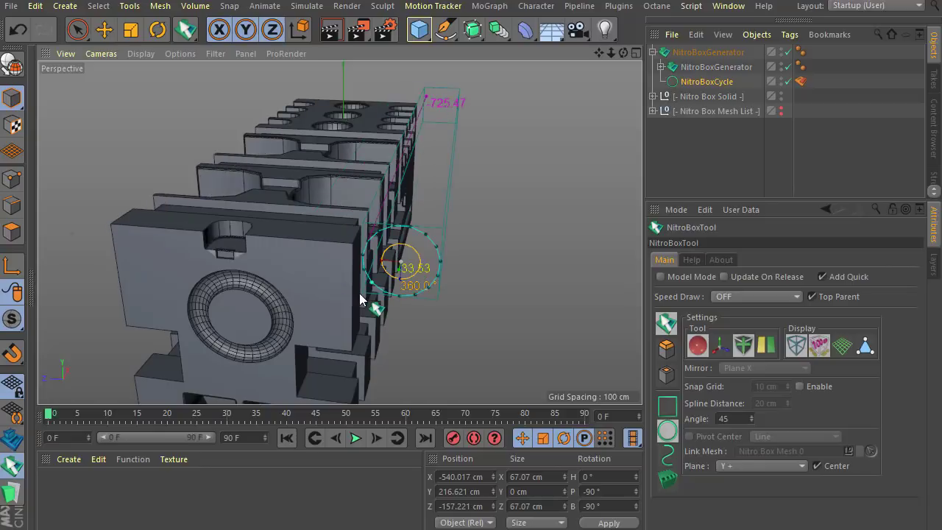
key(ctrl+z)
alt+drag(272, 298, 316, 293)
scroll(316, 293, up, 1)
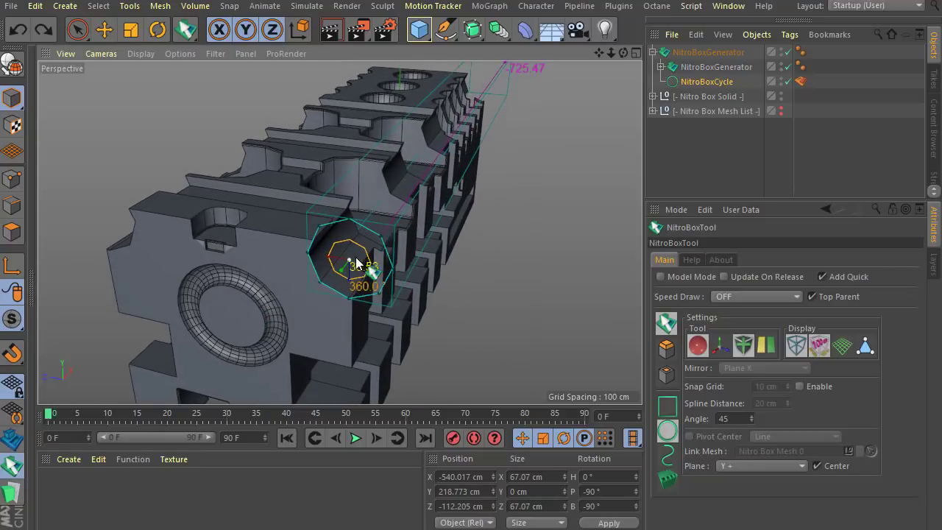
drag(351, 266, 314, 256)
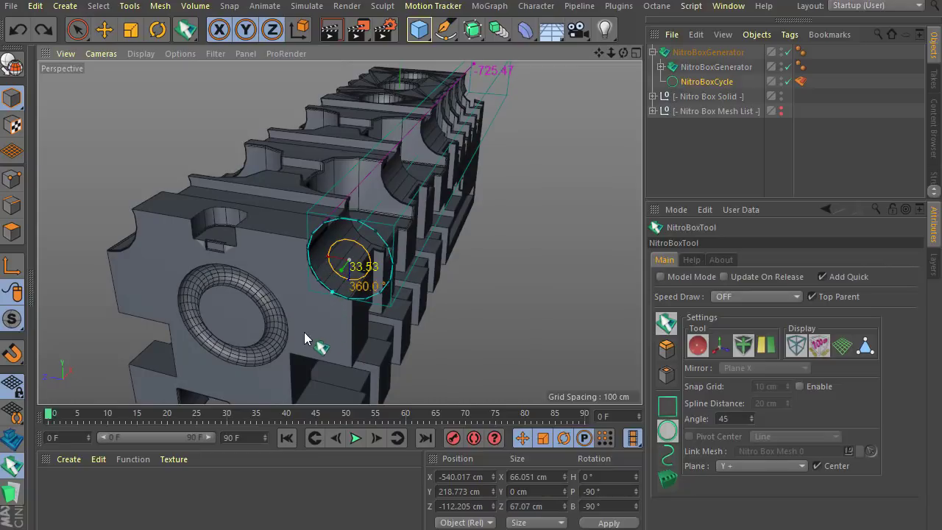
- Make the NitroBoxCycle cutter editable so it becomes a polygon object inside the generator
alt+drag(382, 294, 359, 356)
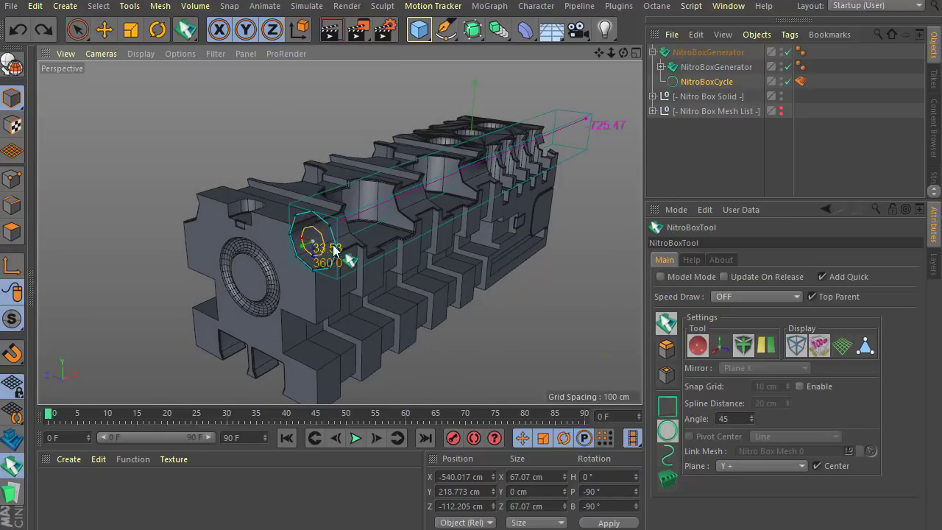
scroll(335, 251, down, 2)
scroll(270, 289, up, 3)
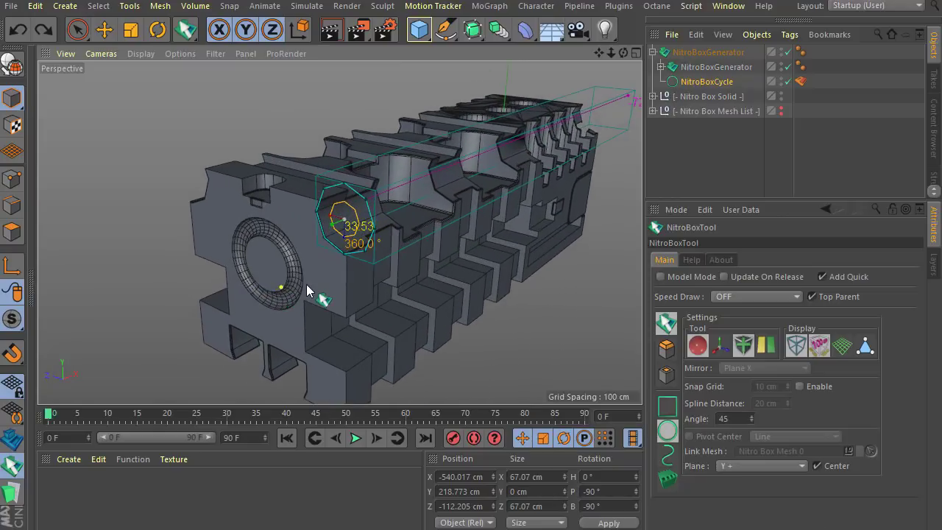
alt+drag(307, 289, 297, 298)
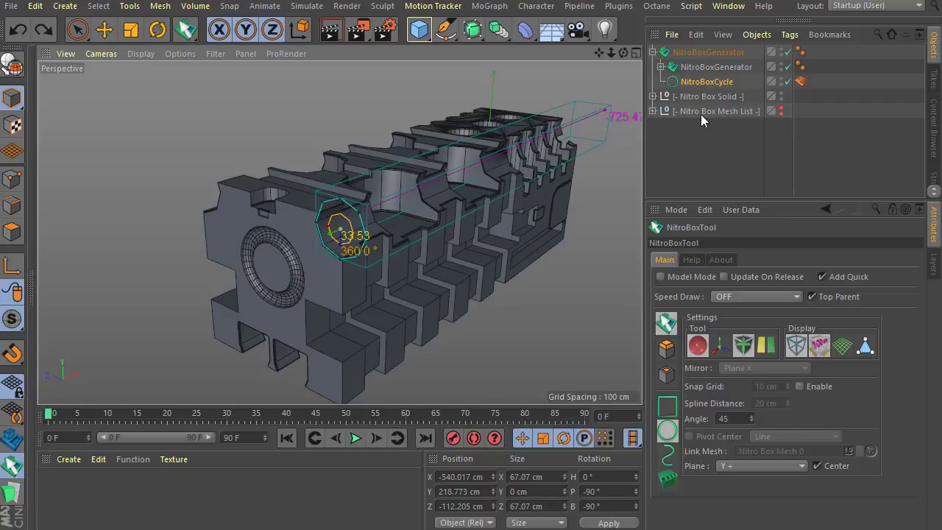
key(c)
scroll(374, 236, up, 3)
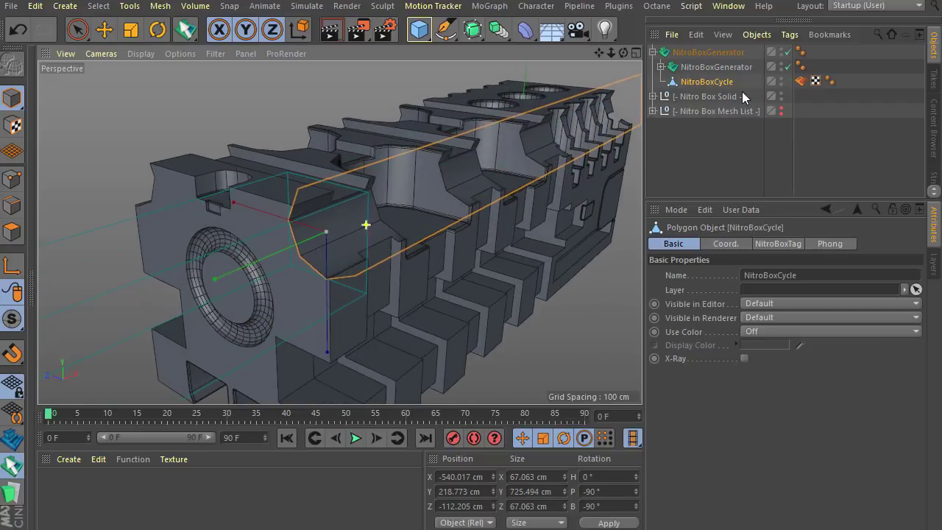
- Select the front end polygon of the circular cutter and try transforming it
click(13, 234)
click(77, 30)
click(332, 241)
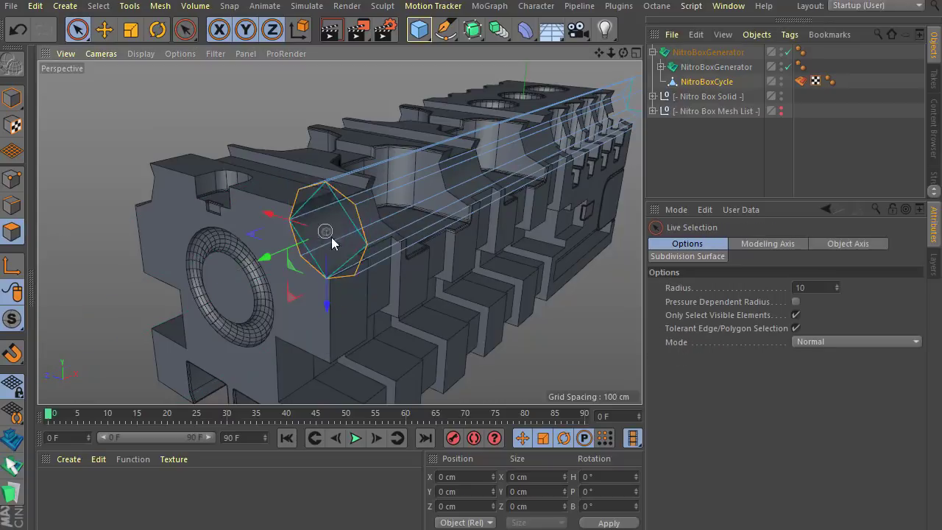
drag(277, 219, 280, 246)
scroll(352, 295, down, 1)
key(ctrl+z)
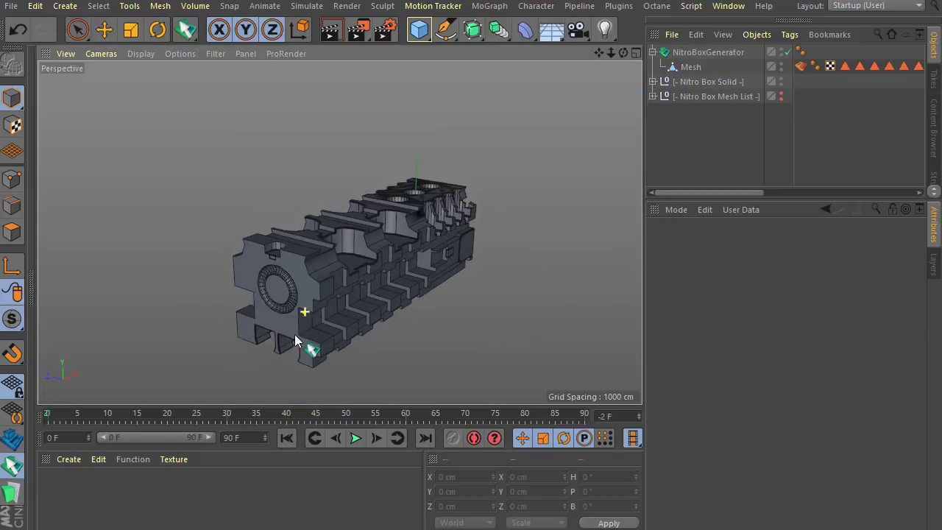
- Convert the NitroBoxGenerator holding the corner-cut mesh into a triangulated polygon object
scroll(279, 383, up, 5)
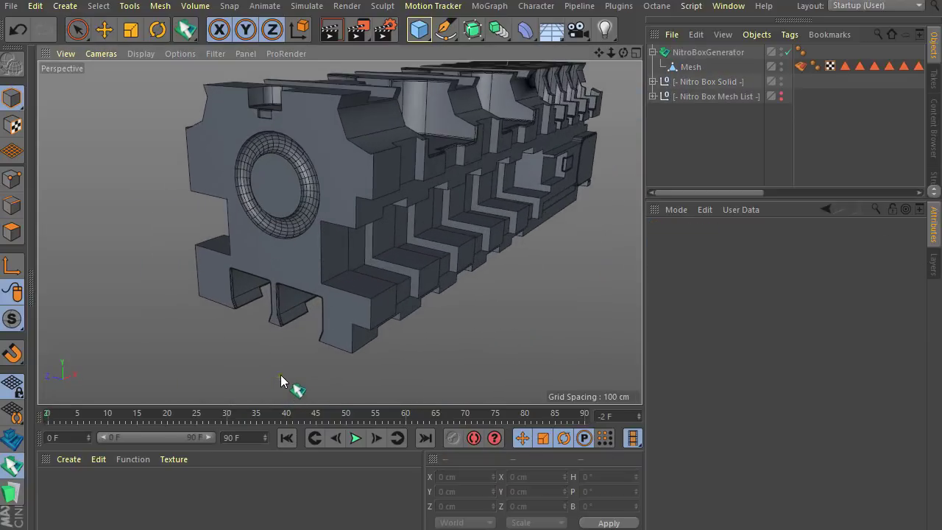
scroll(280, 376, down, 1)
scroll(305, 296, up, 1)
alt+drag(266, 286, 311, 346)
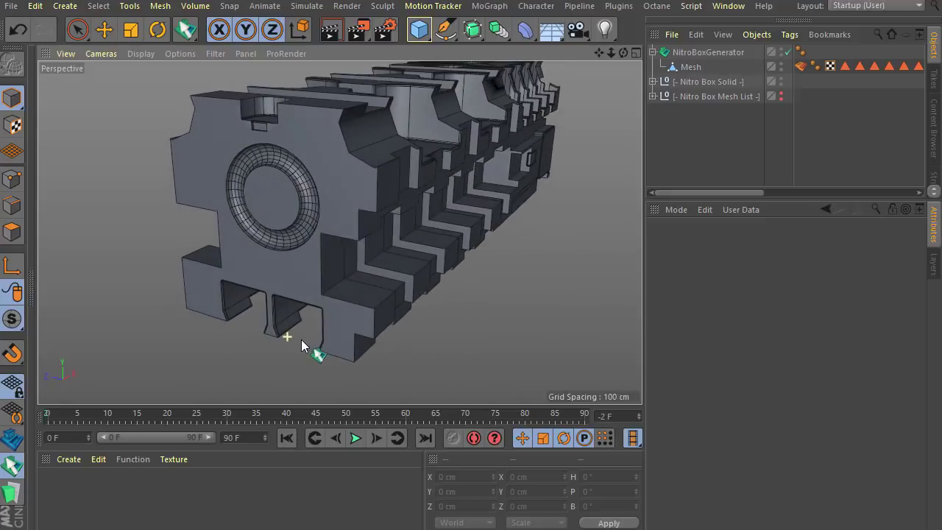
click(689, 67)
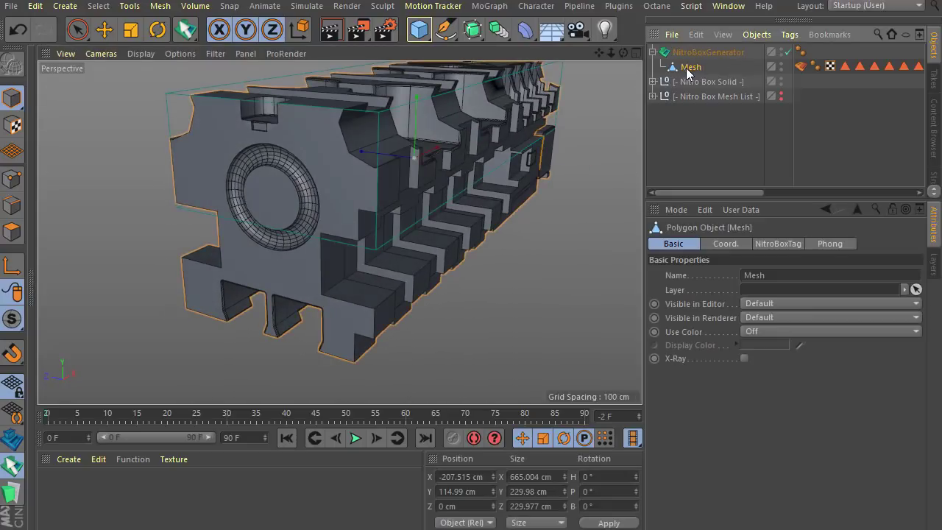
click(692, 53)
click(4, 468)
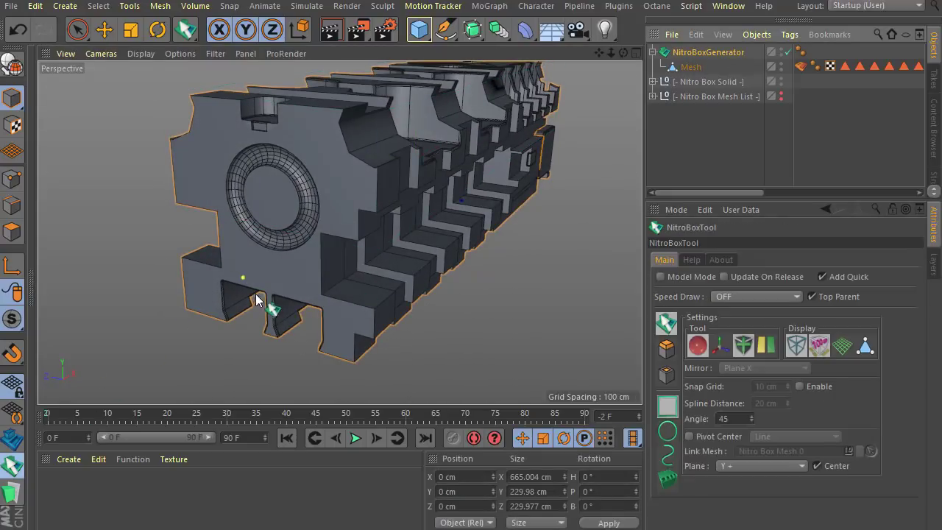
mouse_move(356, 324)
mouse_down()
mouse_move(376, 298)
mouse_move(572, 207)
mouse_up()
key(c)
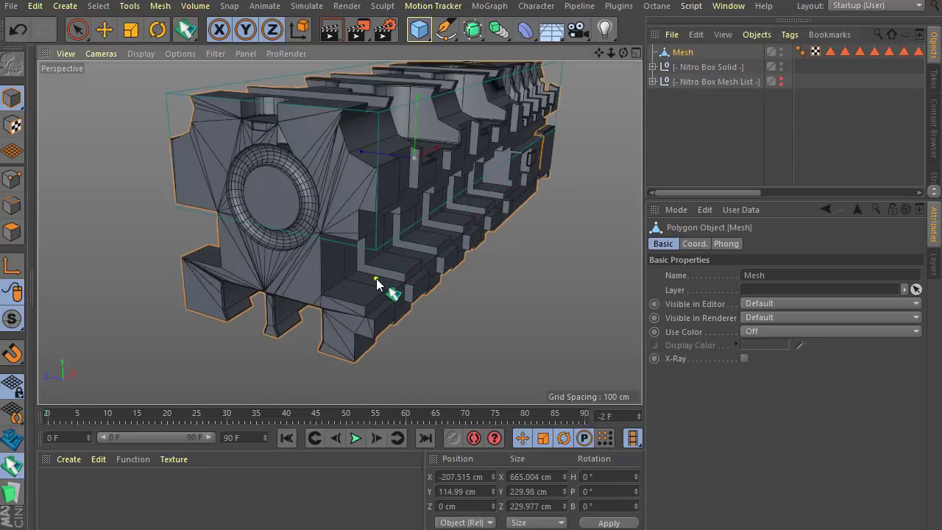
- Examine the triangulated block around its end face and bring up the NitroBox tool's settings
alt+drag(324, 313, 247, 334)
alt+right_drag(248, 334, 267, 323)
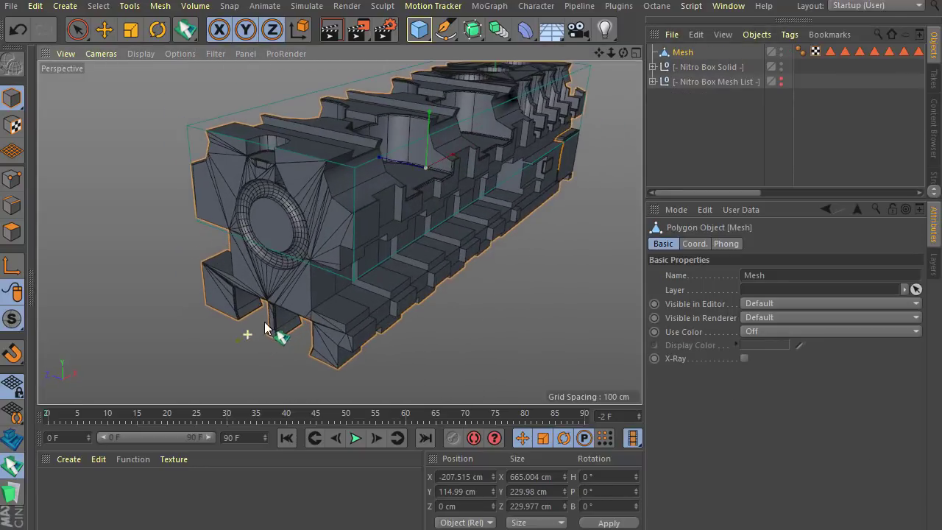
alt+drag(276, 331, 278, 325)
click(7, 432)
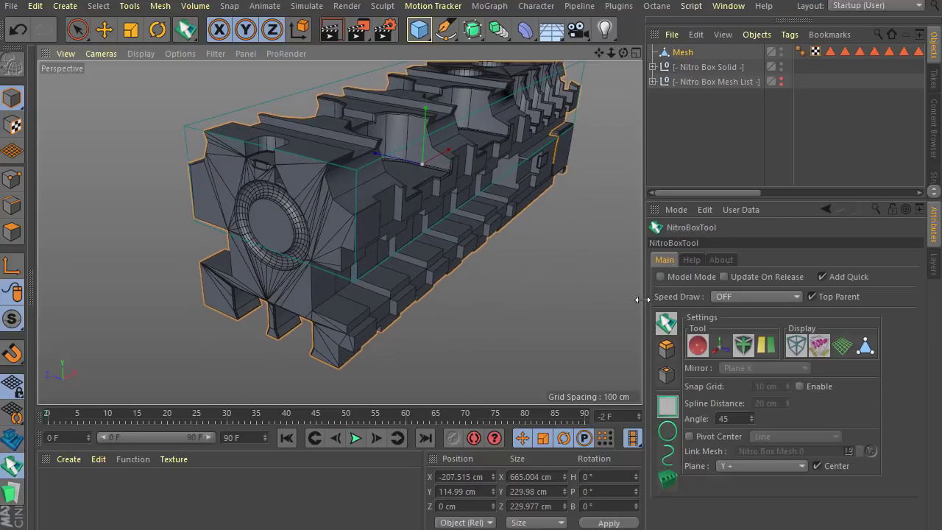
- Enable Model Mode for the NitroBox tool and undo the conversion of the block into a polygon object
click(685, 279)
alt+drag(496, 335, 332, 253)
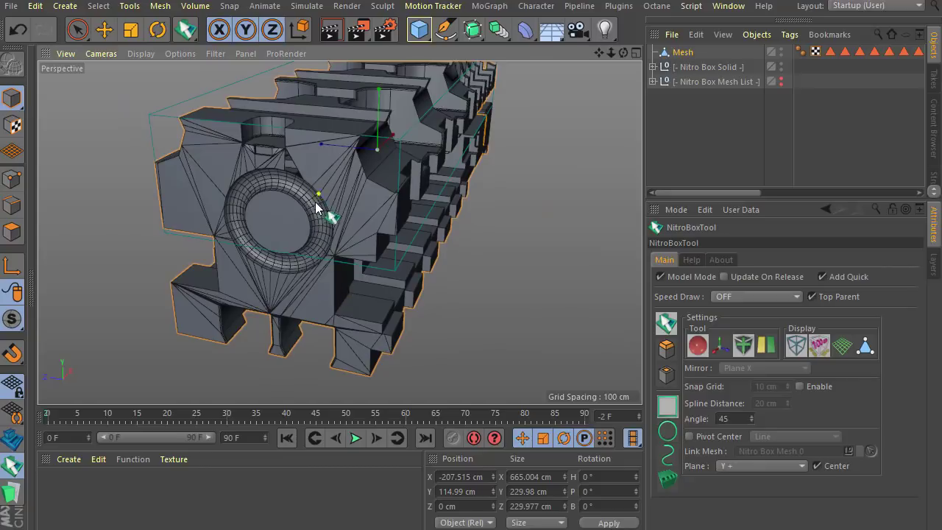
alt+drag(316, 202, 295, 221)
scroll(282, 216, up, 2)
scroll(295, 221, up, 1)
key(ctrl+z)
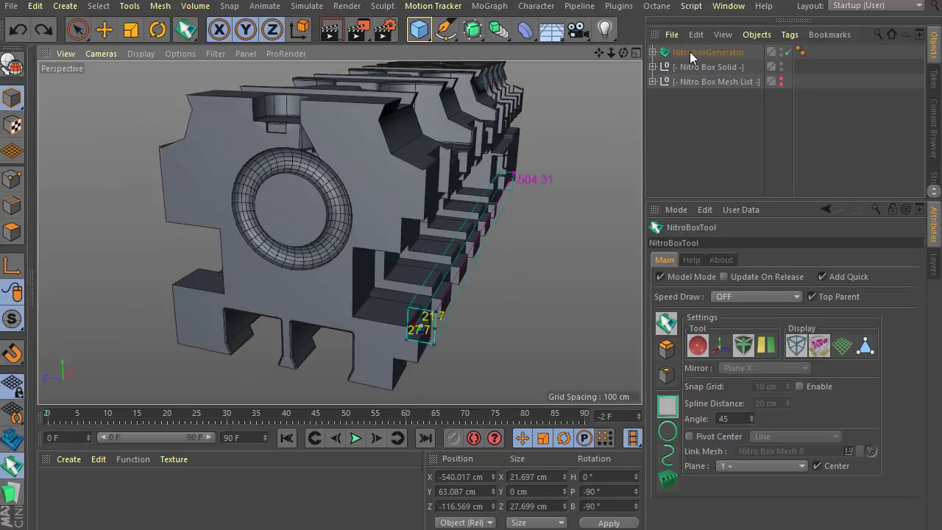
- Enable Connect in the NitroBoxGenerator's object properties
click(688, 56)
click(701, 471)
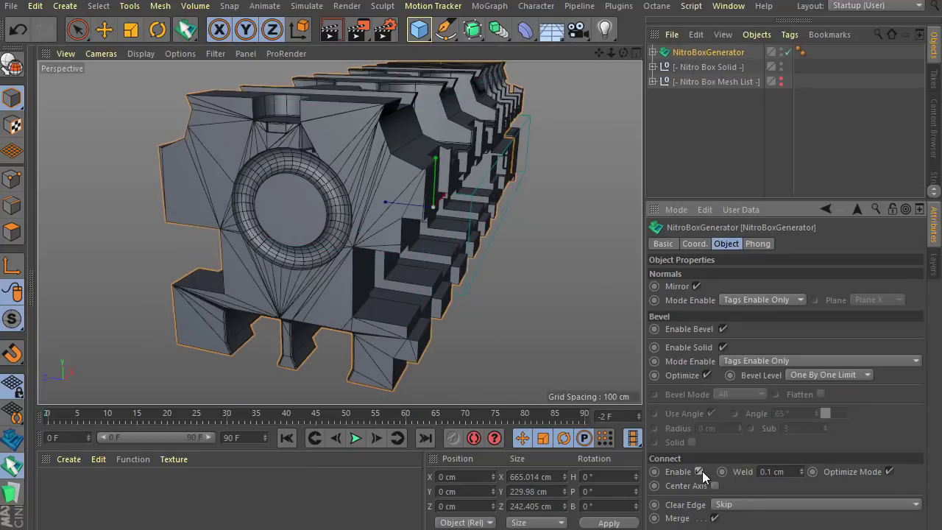
scroll(243, 271, up, 2)
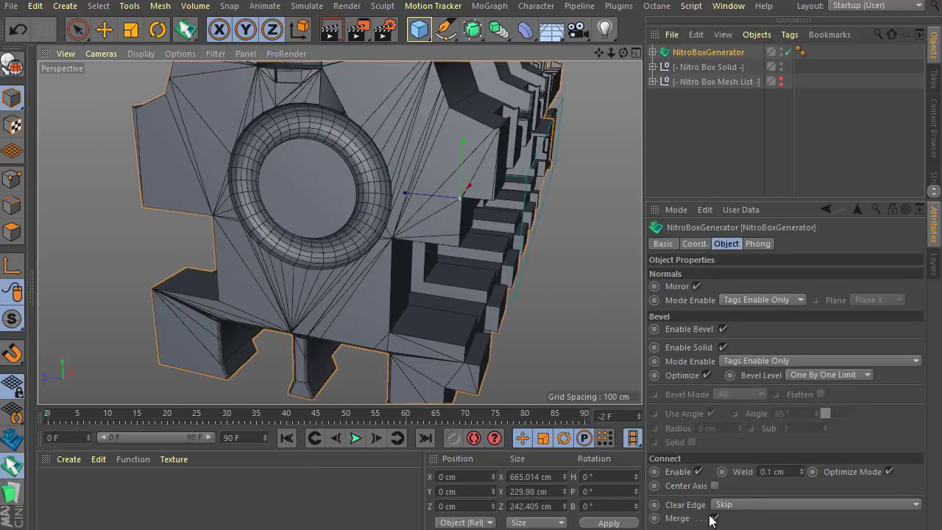
alt+drag(311, 294, 300, 304)
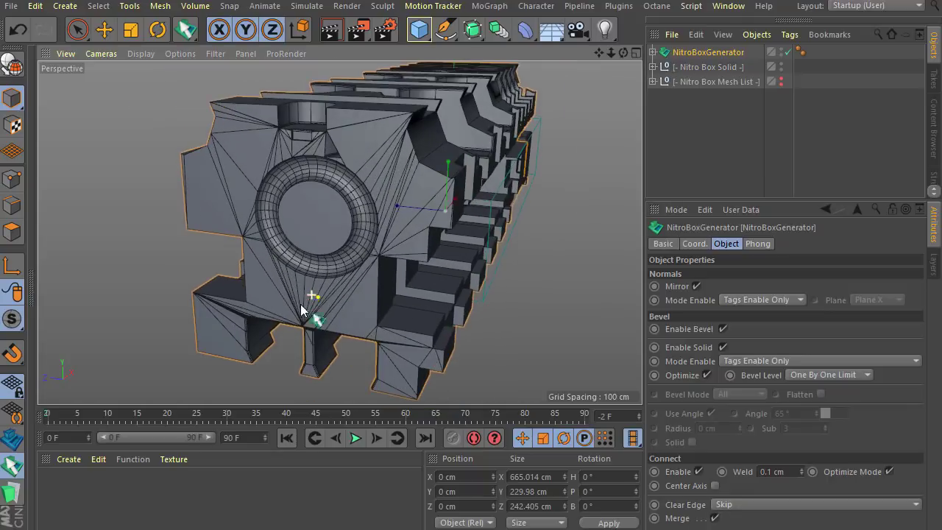
- Turn on the NitroBox N-gon display for the block
click(404, 173)
right_click(385, 180)
click(356, 245)
right_click(355, 245)
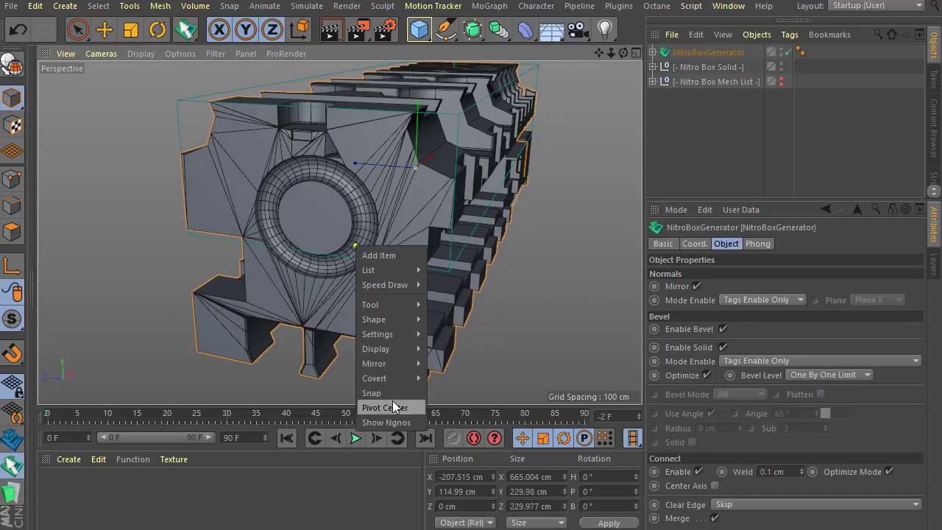
click(397, 419)
- Apply Clear Edge to the block to remove the triangulation edges around its end face, and deselect it
alt+drag(319, 254, 394, 322)
alt+right_drag(249, 95, 305, 182)
alt+drag(281, 214, 260, 193)
scroll(300, 204, down, 6)
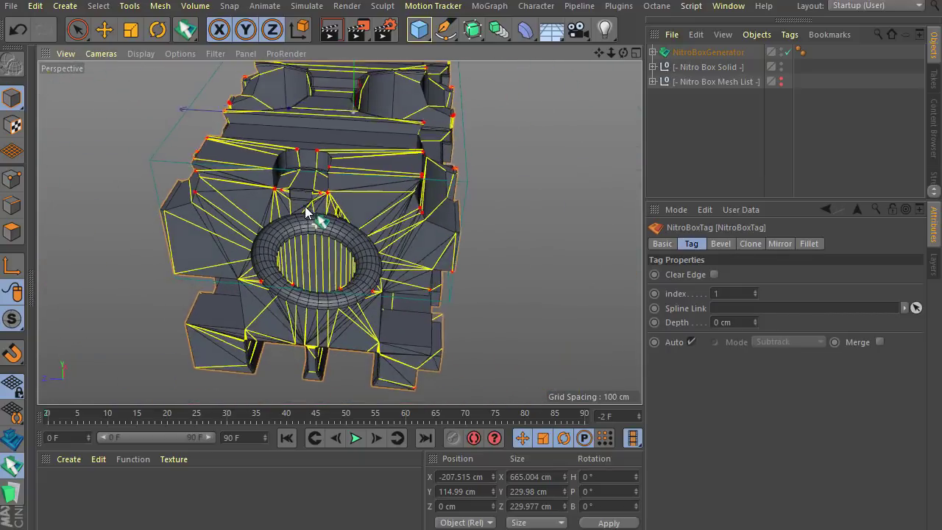
scroll(311, 205, up, 5)
right_click(306, 194)
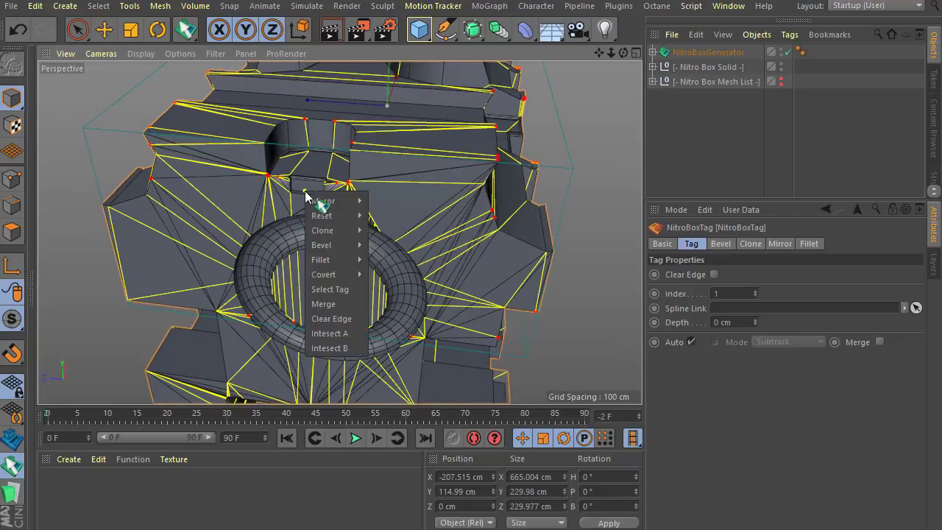
click(333, 319)
alt+right_drag(336, 142, 372, 268)
click(700, 177)
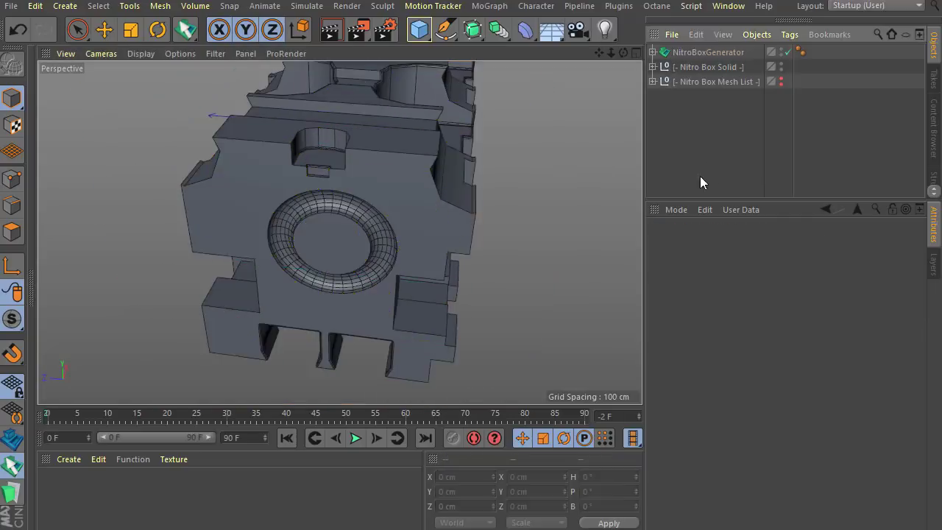
- Convert the NitroBoxGenerator with the cleared edges into a polygon object and bring up the NitroBox tool's settings
alt+drag(334, 272, 331, 231)
click(687, 56)
scroll(140, 329, down, 2)
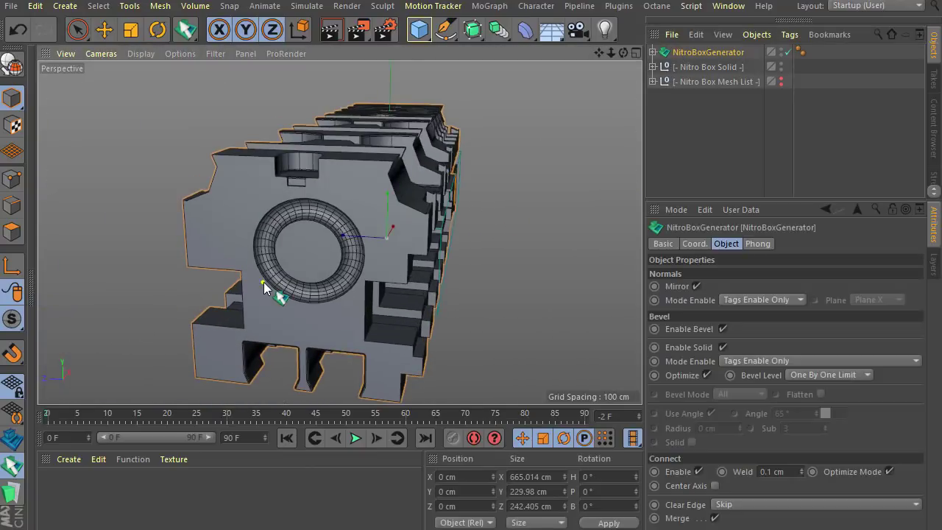
key(c)
alt+drag(354, 271, 119, 393)
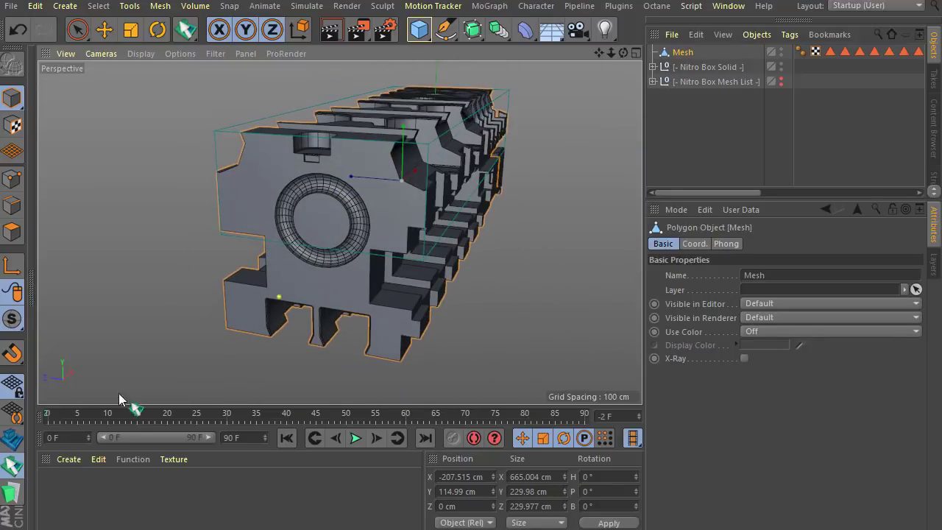
click(13, 467)
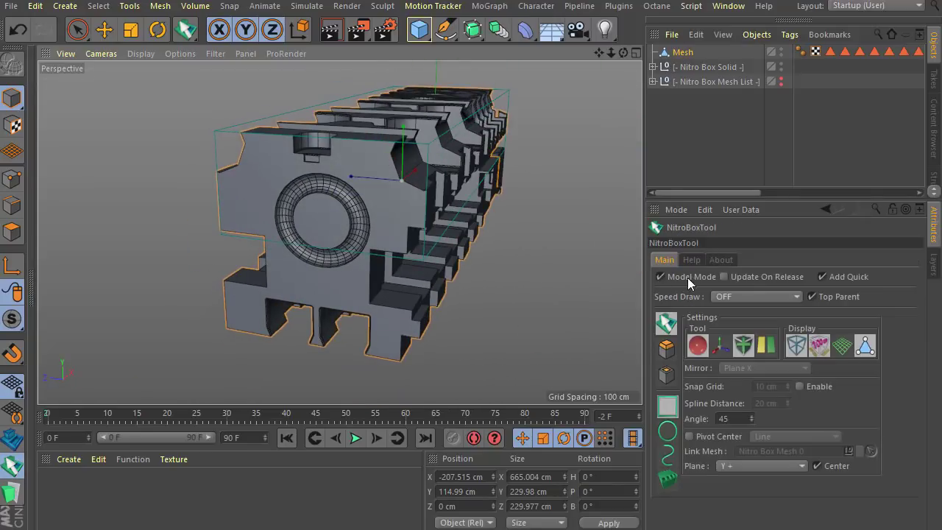
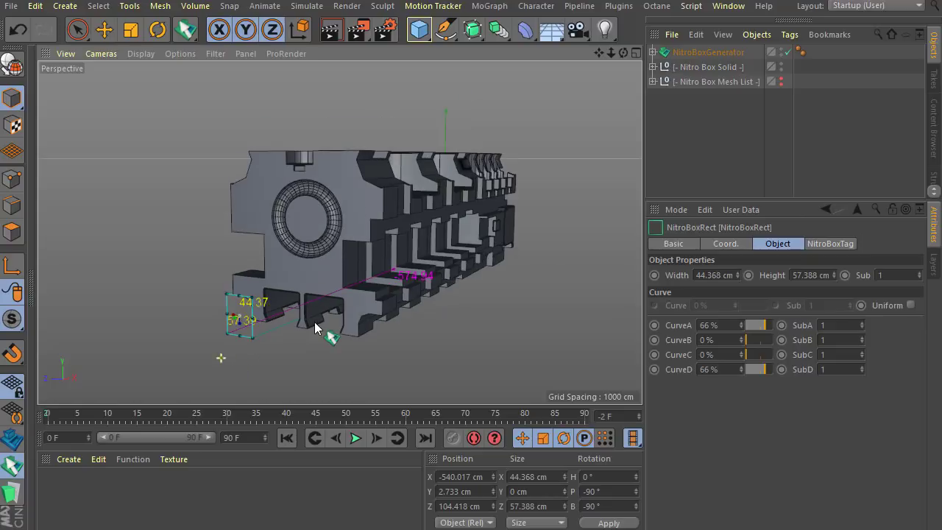
- Expand the nested generator hierarchy and examine the block around its lower corner cuts with the NitroBox tool's settings shown
click(652, 53)
click(660, 67)
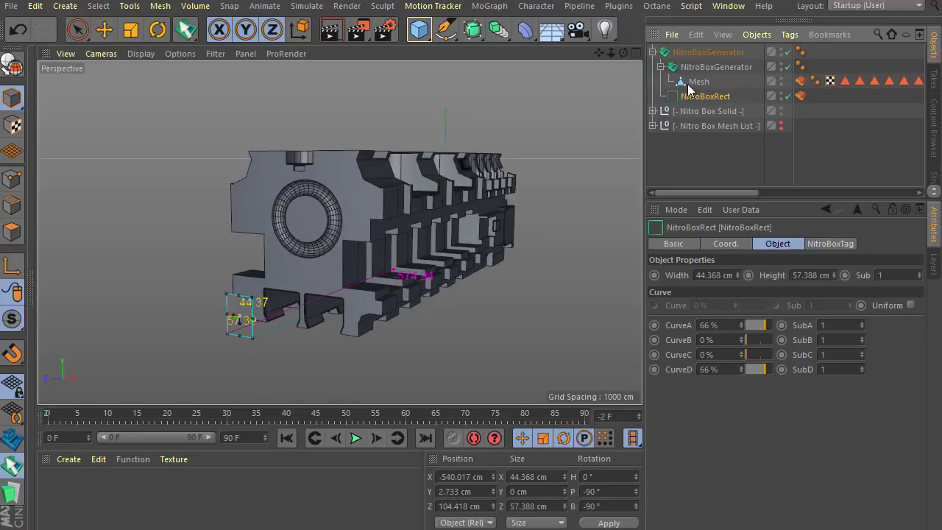
scroll(344, 211, down, 1)
scroll(344, 210, up, 2)
click(13, 467)
scroll(214, 354, up, 2)
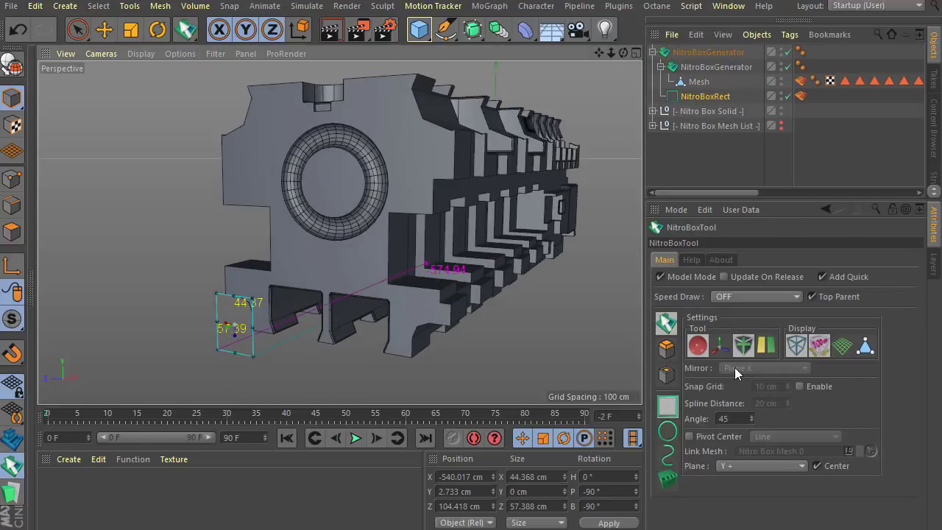
scroll(327, 290, up, 1)
scroll(327, 290, down, 3)
scroll(254, 360, down, 2)
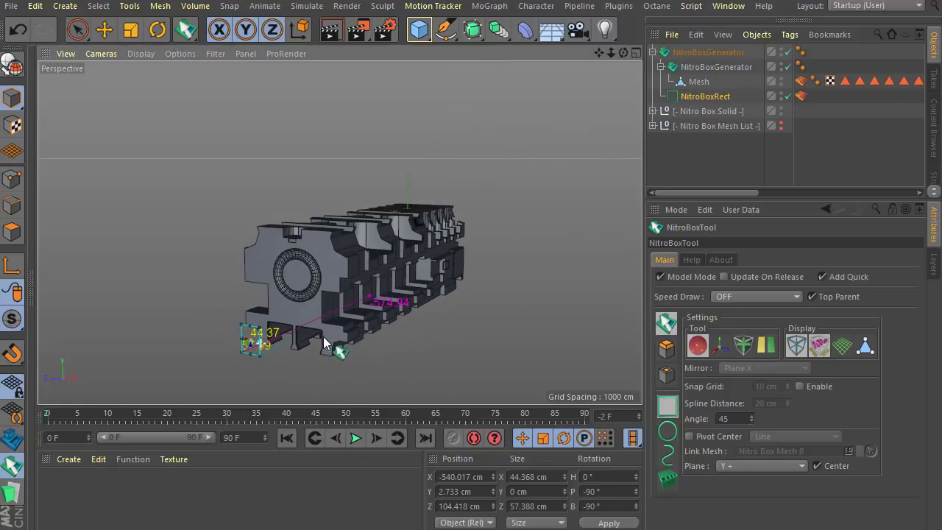
alt+drag(361, 364, 389, 365)
scroll(272, 358, up, 2)
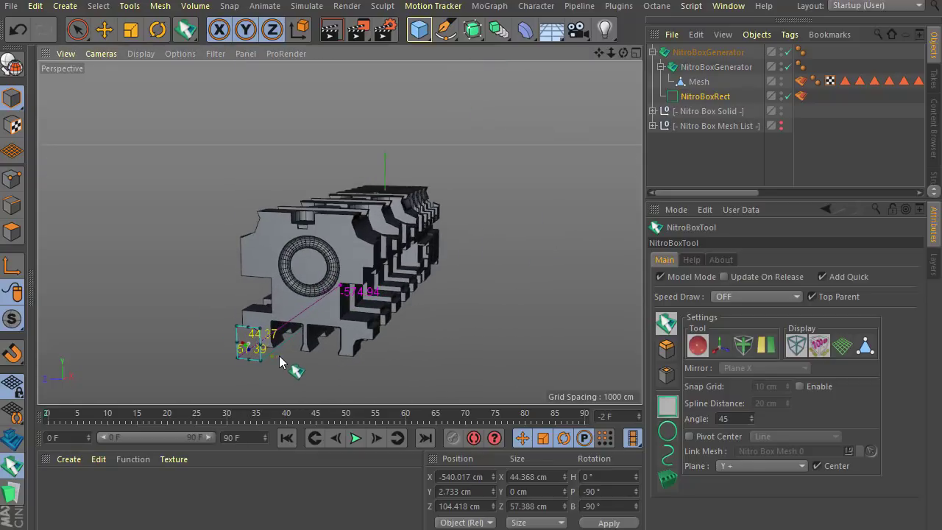
- Convert the nested generators holding the lower corner cuts into a single polygon object
click(693, 88)
key(c)
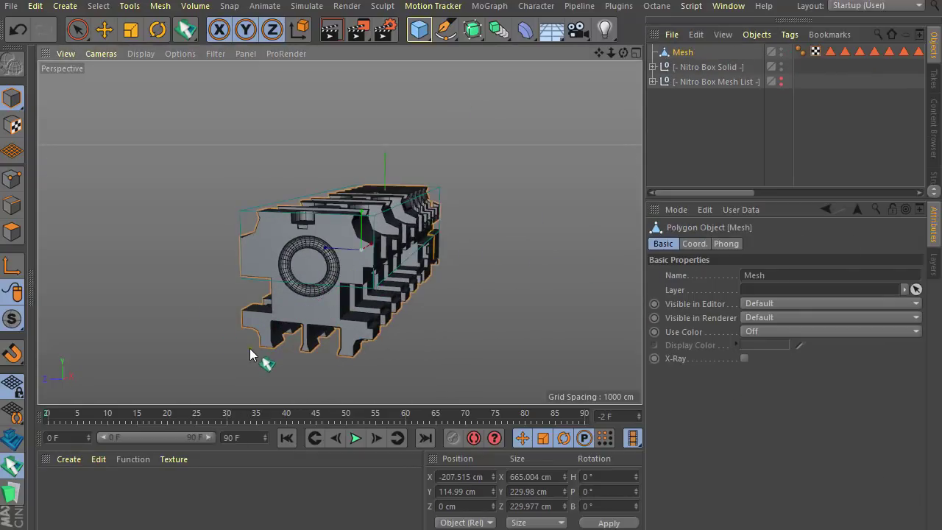
scroll(250, 351, up, 3)
- Cut a mirrored rectangular slot about 56 by 20 cm and 751 cm deep beside the ring, with CurveB and CurveC at 72%
click(16, 464)
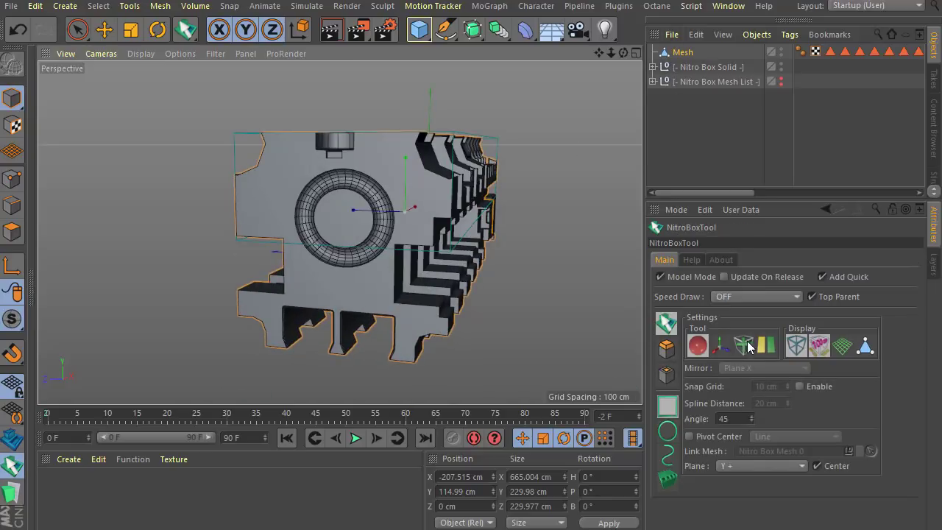
scroll(287, 384, down, 3)
alt+drag(376, 315, 349, 319)
scroll(361, 273, up, 3)
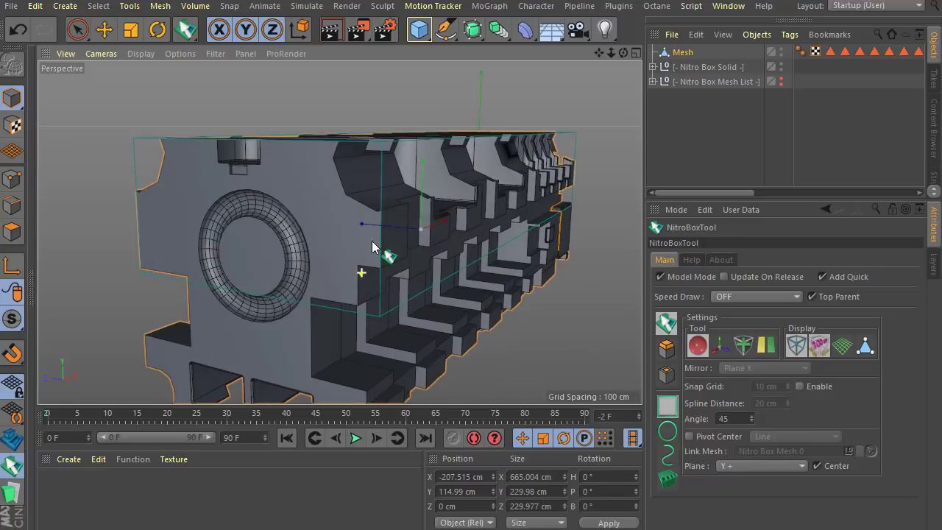
alt+middle_drag(364, 248, 383, 252)
key(ctrl+z)
click(15, 463)
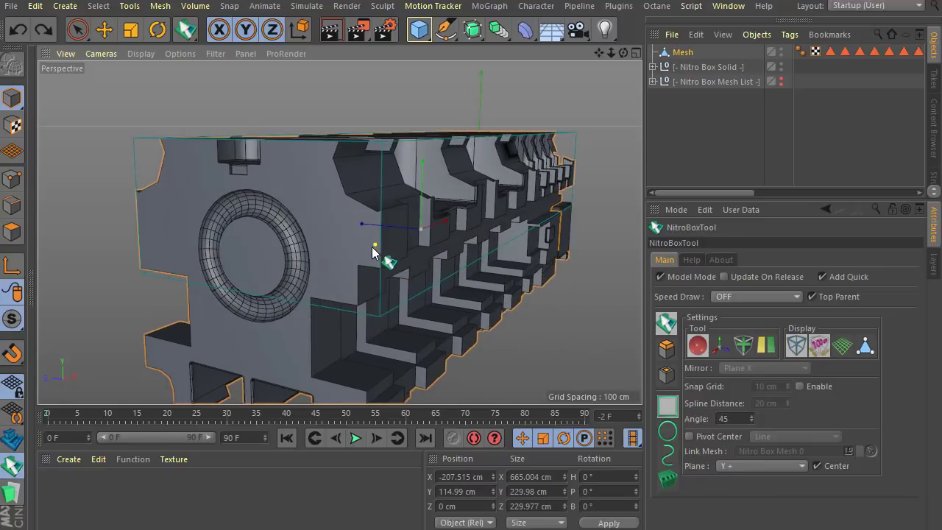
mouse_move(373, 248)
mouse_down()
mouse_move(395, 230)
mouse_move(300, 228)
mouse_move(346, 258)
mouse_up()
click(598, 182)
scroll(387, 245, up, 2)
scroll(345, 259, down, 1)
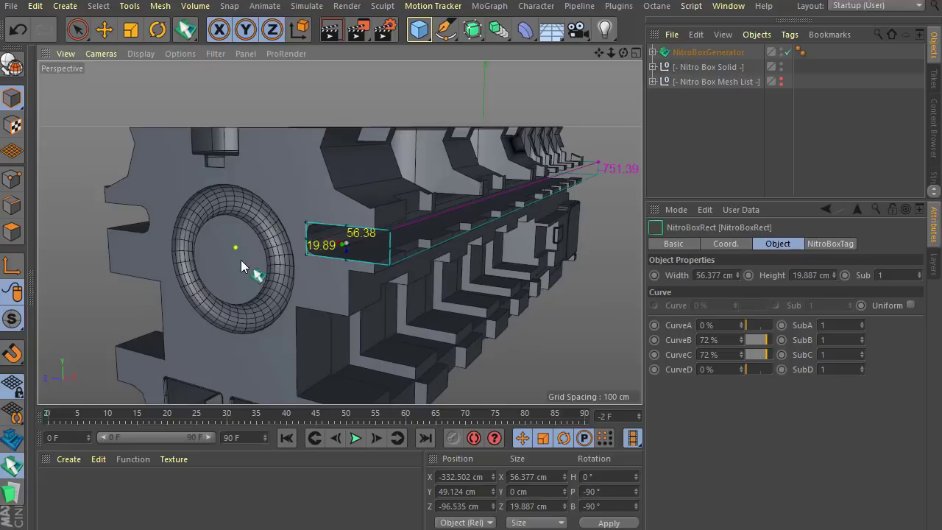
- Cut a rectangular notch about 17 by 25 cm into the end face's upper edge and extend it along the block
scroll(241, 260, down, 2)
alt+drag(400, 359, 441, 402)
scroll(274, 211, up, 2)
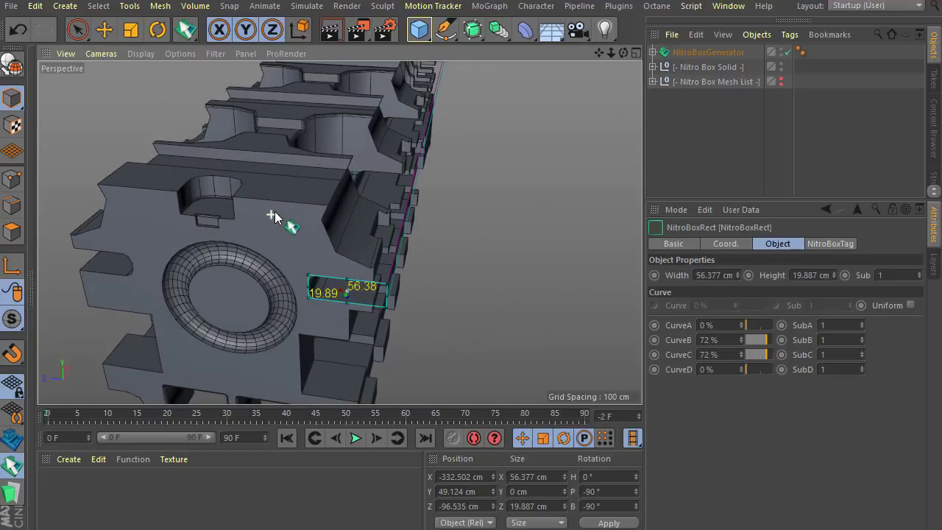
drag(284, 207, 298, 192)
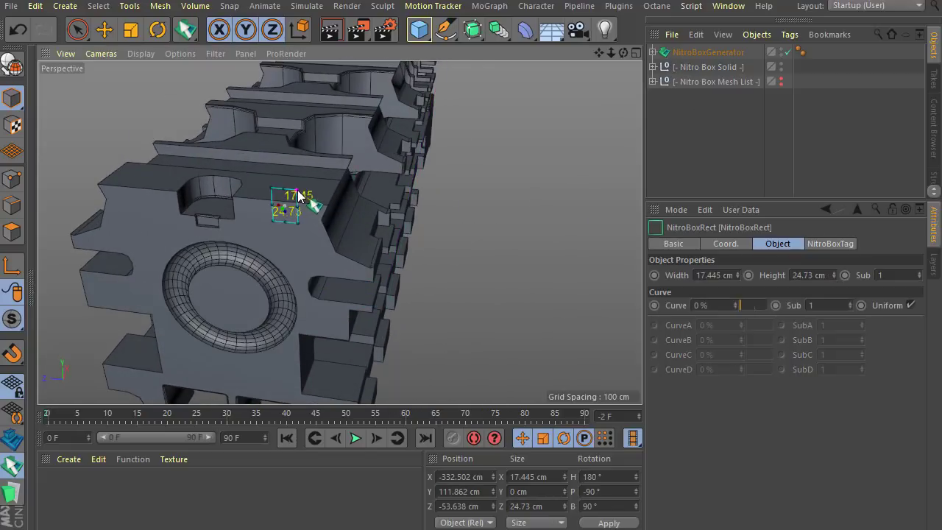
click(653, 52)
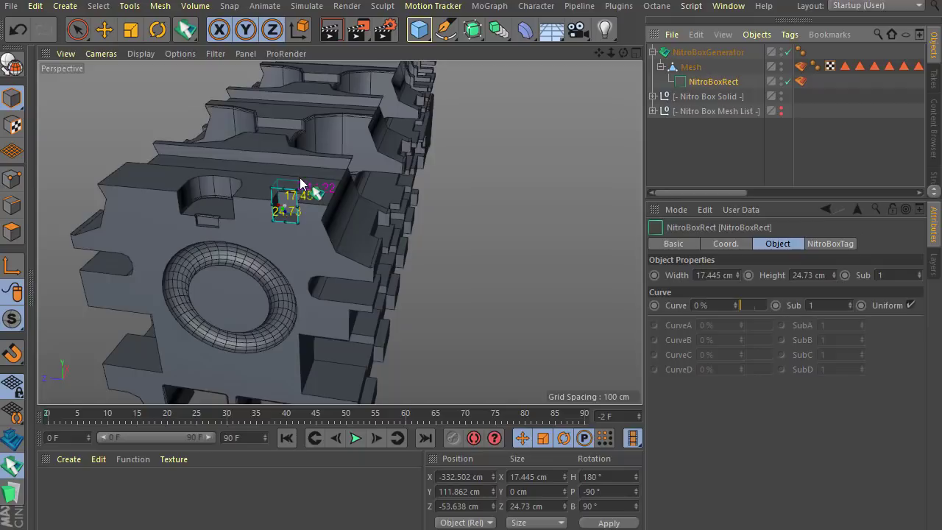
drag(300, 179, 388, 86)
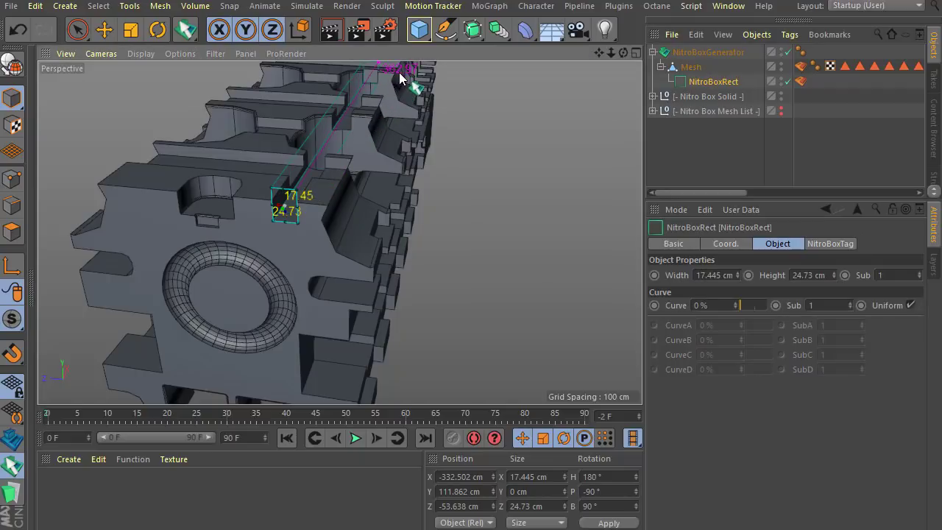
- Cut a second upper-edge notch about 24 by 22 cm and 236 cm deep on the other side of the round recess
drag(136, 200, 269, 83)
scroll(279, 253, down, 4)
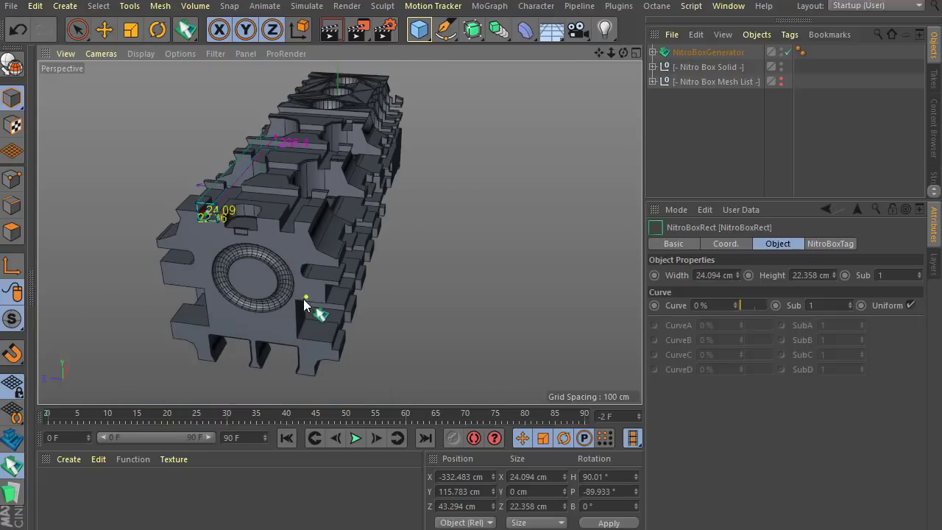
alt+drag(302, 296, 435, 190)
scroll(281, 300, down, 2)
scroll(219, 321, up, 4)
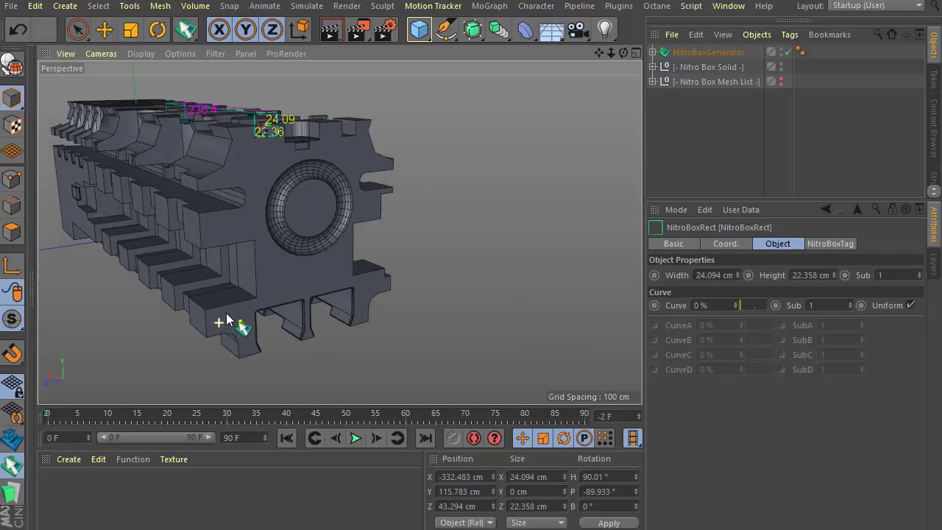
scroll(228, 312, down, 2)
alt+drag(302, 290, 273, 260)
scroll(236, 262, up, 2)
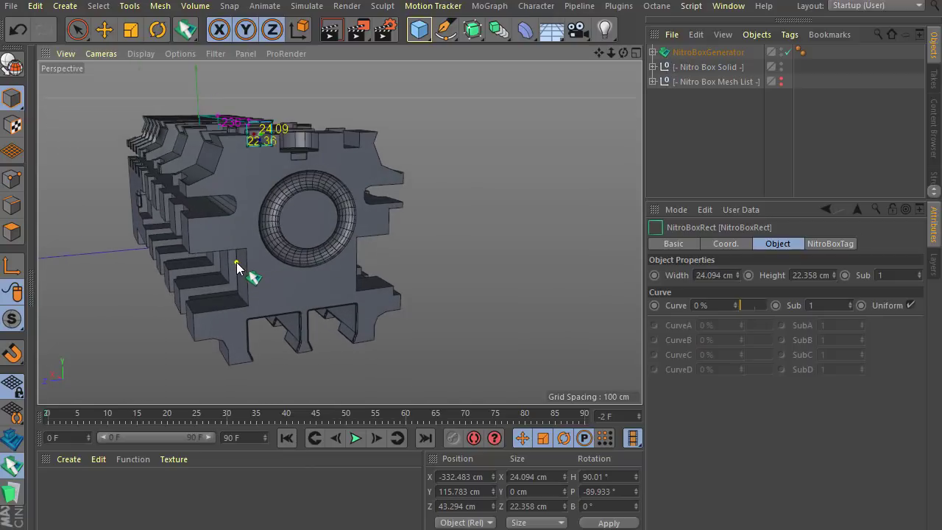
- Bring up the NitroBox tool's settings and examine the notched block from both sides of its end face
click(13, 465)
scroll(301, 289, down, 2)
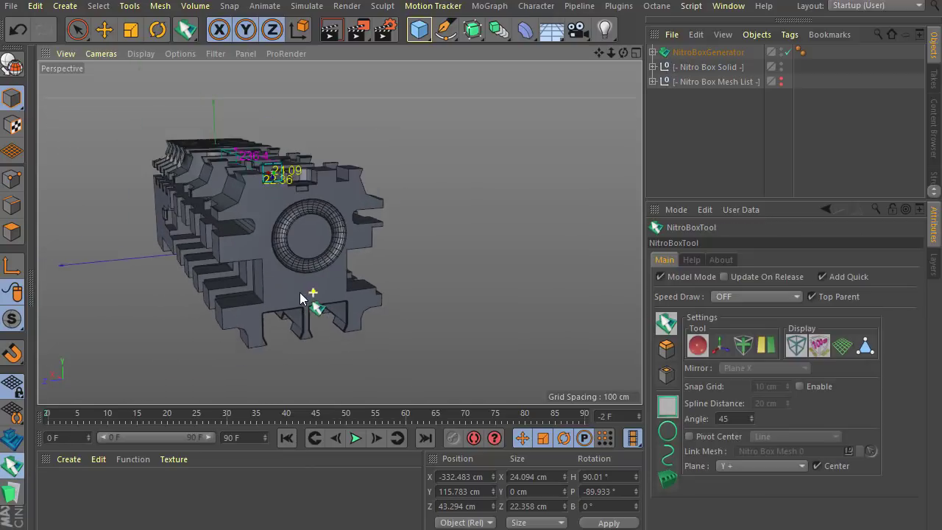
scroll(301, 290, up, 2)
scroll(296, 293, down, 2)
scroll(284, 292, up, 2)
alt+drag(336, 297, 277, 283)
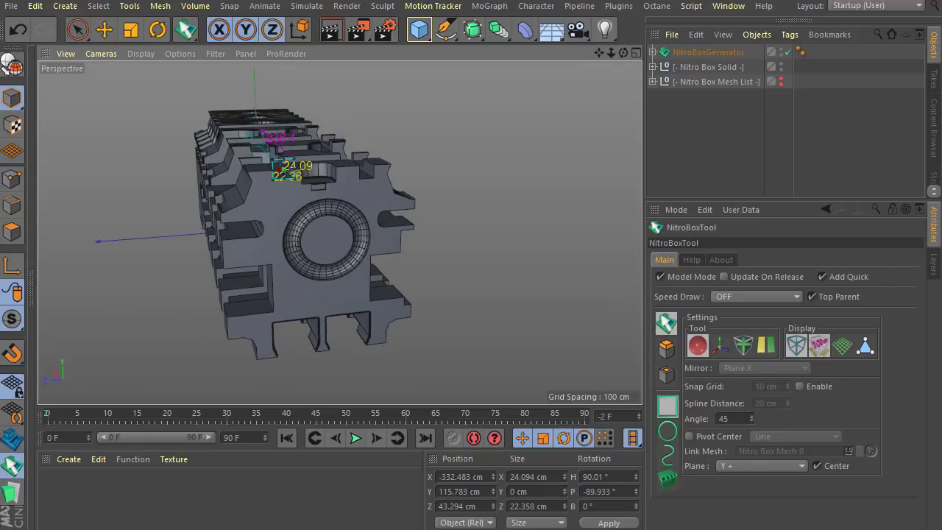
alt+drag(611, 350, 564, 337)
alt+drag(444, 340, 323, 355)
scroll(323, 355, down, 2)
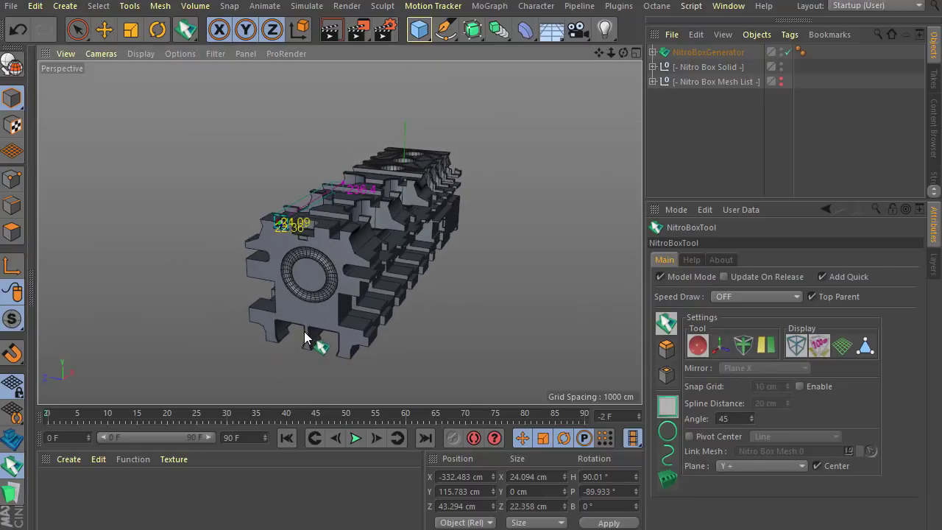
scroll(304, 332, up, 1)
- Convert the notched block's generator into a polygon object and place it under a NitroBoxMirrorClip
click(707, 55)
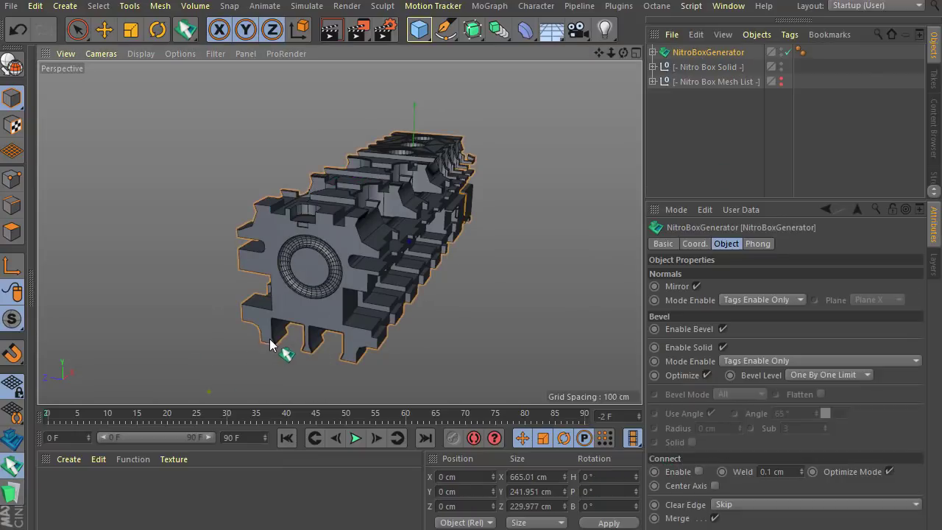
key(c)
click(19, 501)
alt+drag(204, 315, 672, 136)
- Move the mesh inside the NitroBoxMirrorClip along X to about 96 cm
click(691, 67)
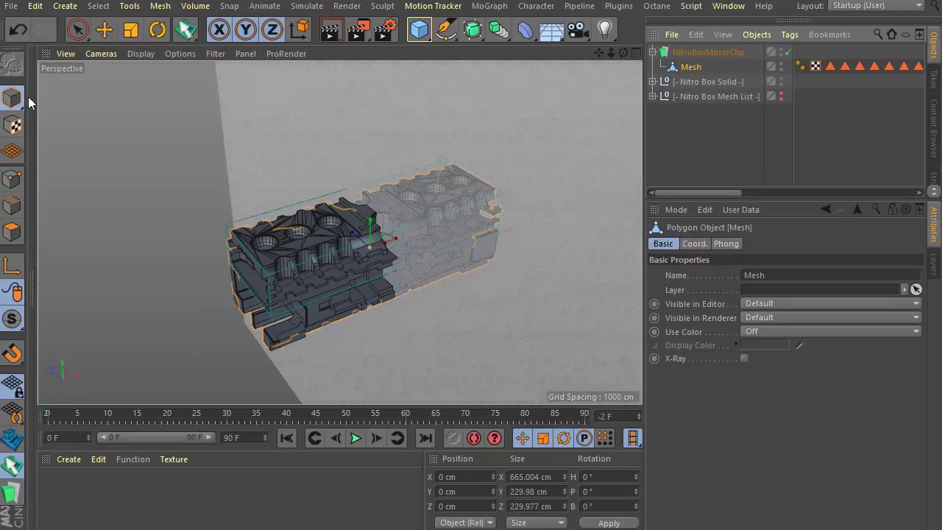
click(113, 31)
drag(406, 234, 444, 248)
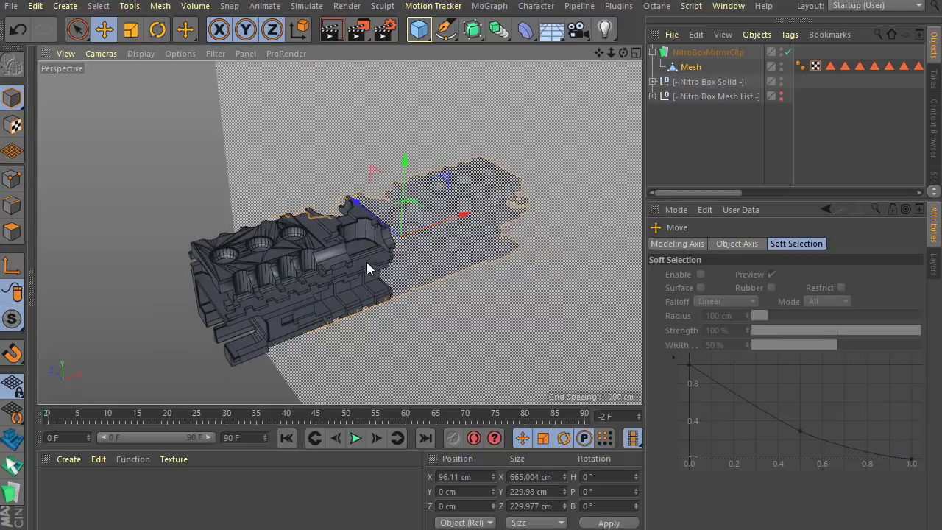
- Rotate the mesh inside the NitroBoxMirrorClip about its vertical axis so the two mirrored halves meet at an angle
mouse_move(368, 267)
alt+mouse_down()
mouse_move(379, 319)
mouse_move(316, 240)
mouse_move(351, 300)
mouse_move(347, 227)
mouse_move(376, 220)
mouse_move(339, 232)
mouse_move(471, 238)
alt+mouse_up()
click(166, 32)
alt+drag(339, 232, 339, 231)
- Nest the existing NitroBoxMirrorClip under a second NitroBoxMirrorClip
click(686, 56)
click(686, 54)
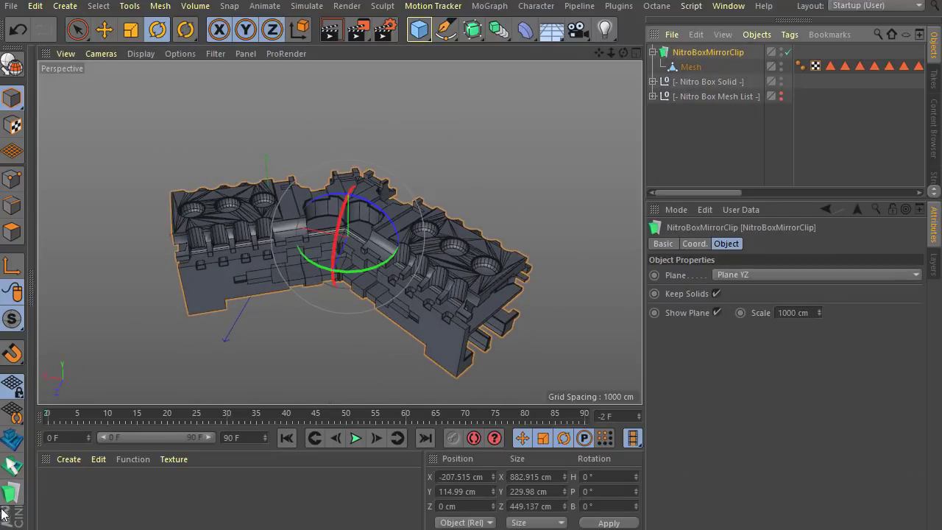
alt+click(13, 500)
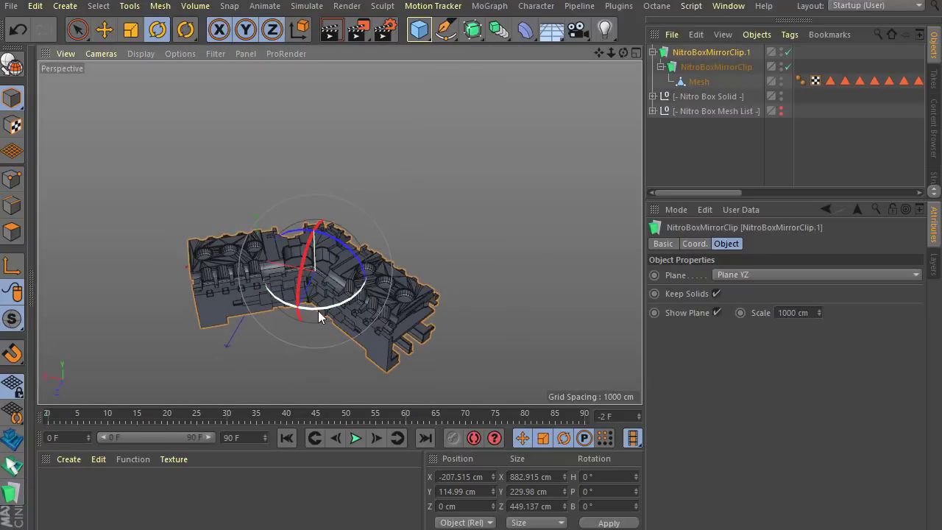
- Try to rotate the inner NitroBoxMirrorClip by about 18° in heading
click(703, 67)
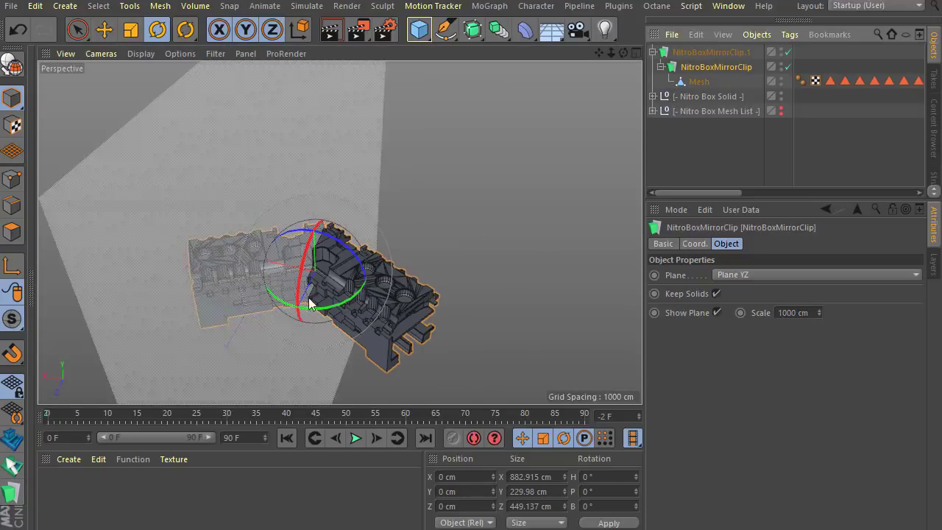
drag(309, 303, 357, 295)
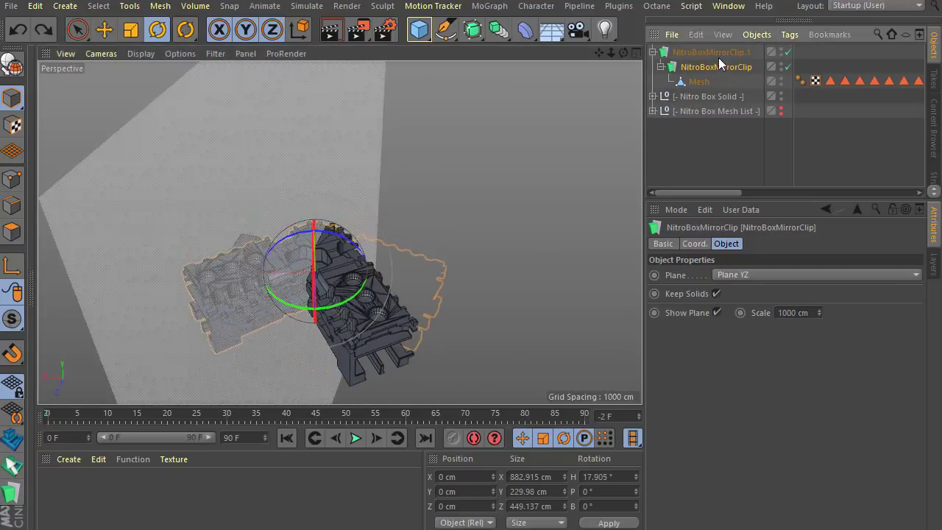
key(ctrl+z)
- Set the mirror plane to Plane XZ on the inner and the outer NitroBoxMirrorClip
click(103, 31)
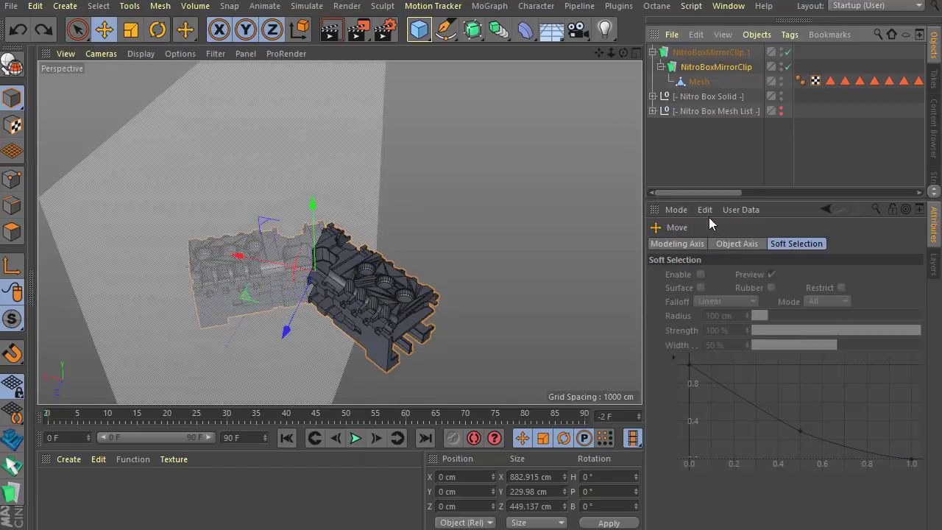
click(711, 68)
click(734, 277)
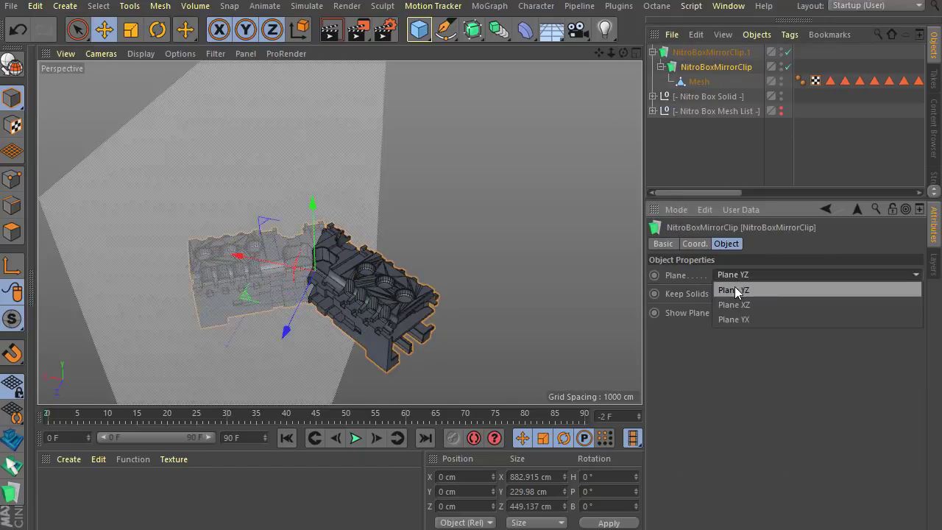
click(734, 303)
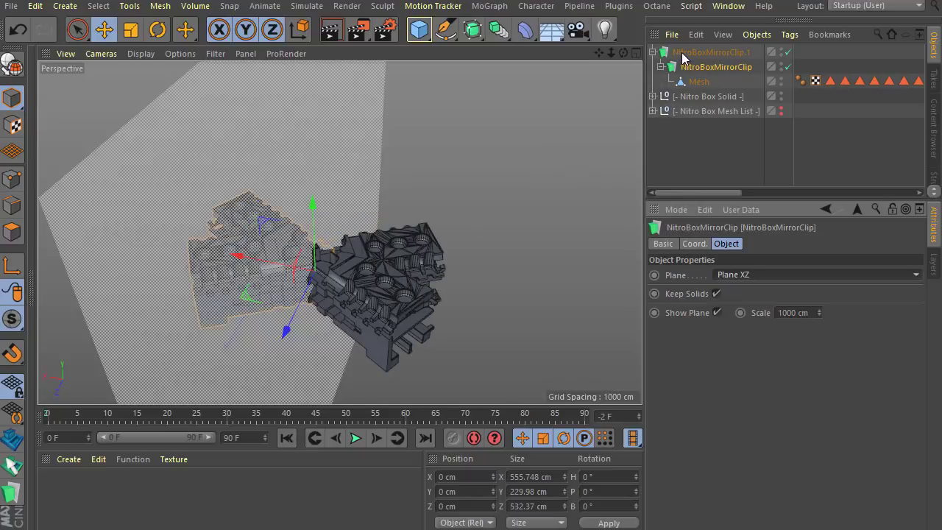
click(683, 56)
click(737, 275)
click(731, 303)
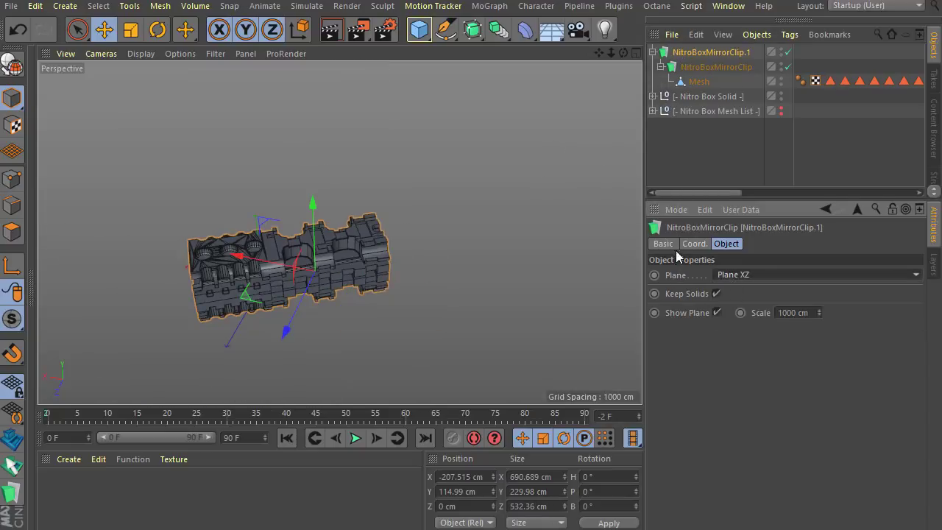
- Set the inner NitroBoxMirrorClip's mirror plane to Plane YX
click(714, 67)
click(734, 275)
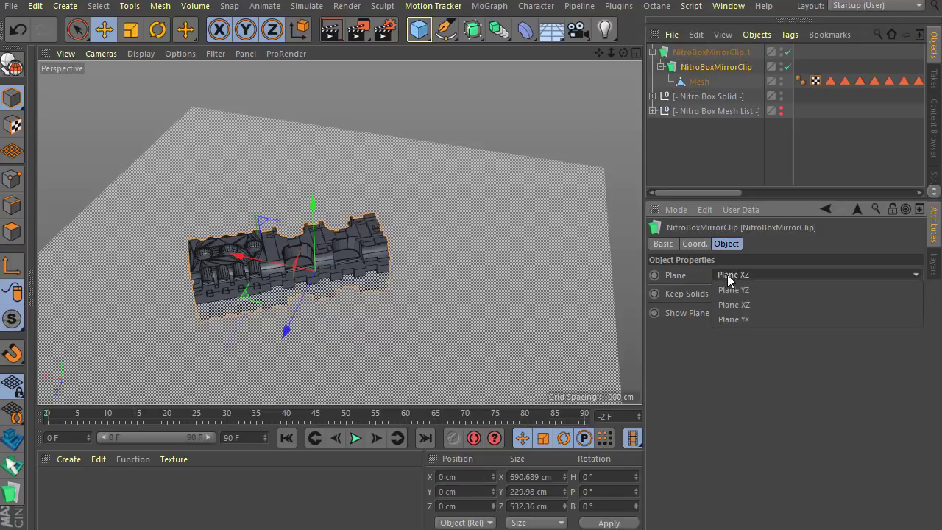
click(730, 319)
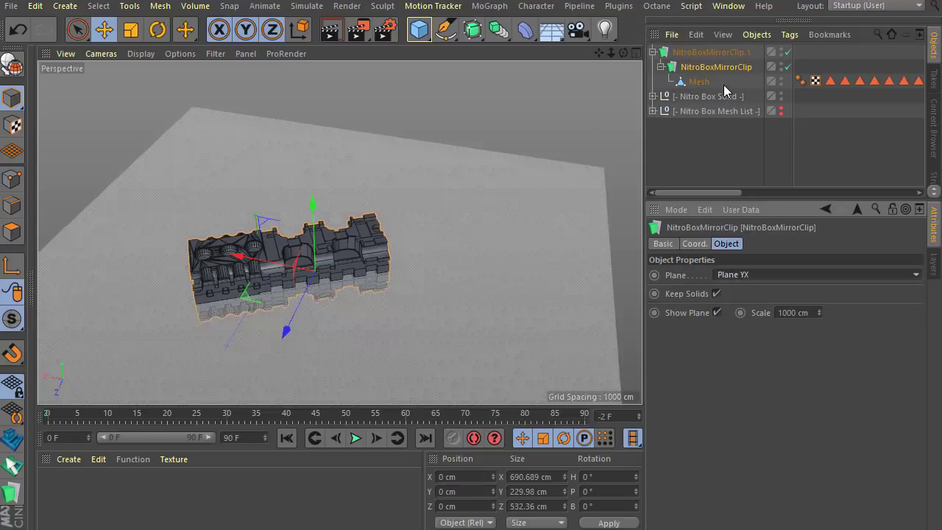
- Try moving the inner NitroBoxMirrorClip along its X and Z axes
drag(269, 259, 302, 266)
key(ctrl+z)
drag(291, 317, 310, 293)
key(ctrl+z)
- Set the outer NitroBoxMirrorClip's mirror plane to Plane YX
click(693, 53)
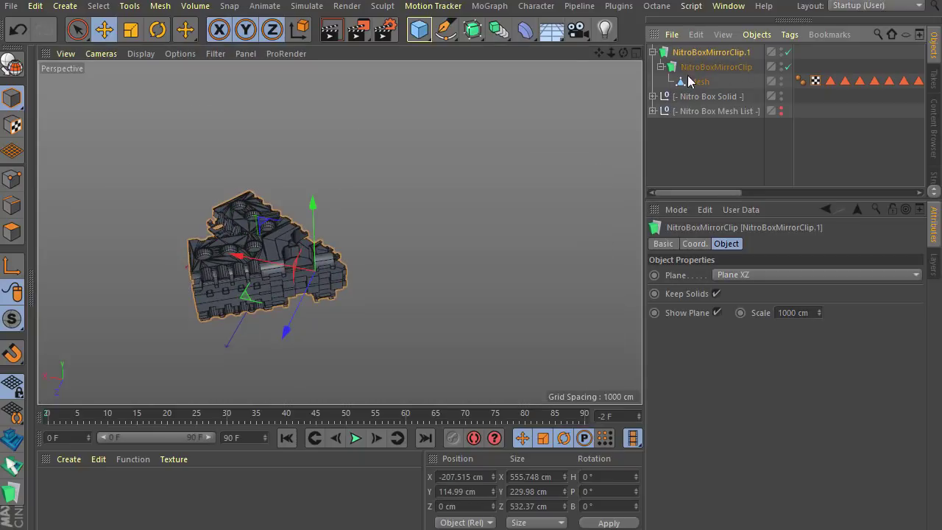
click(732, 278)
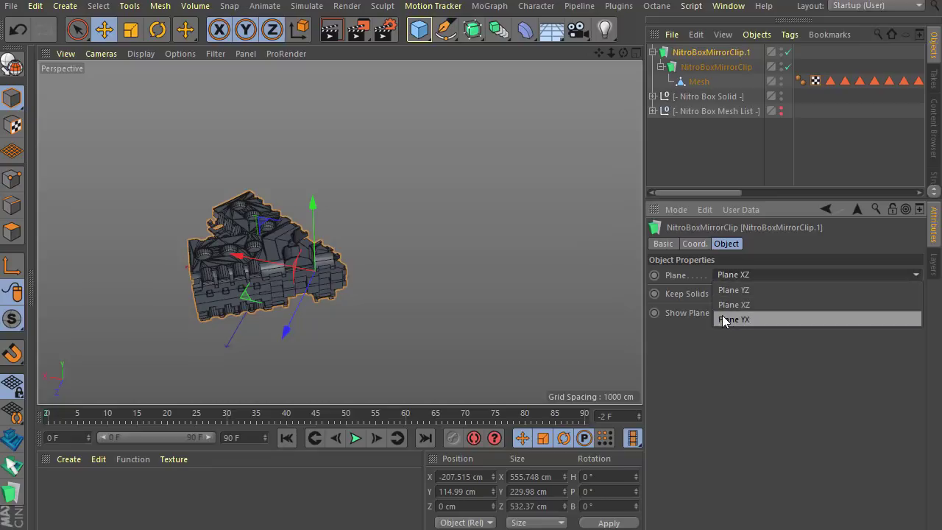
click(724, 319)
- Move the inner NitroBoxMirrorClip along Z to spread the mirrored copies apart, and deselect it
click(691, 71)
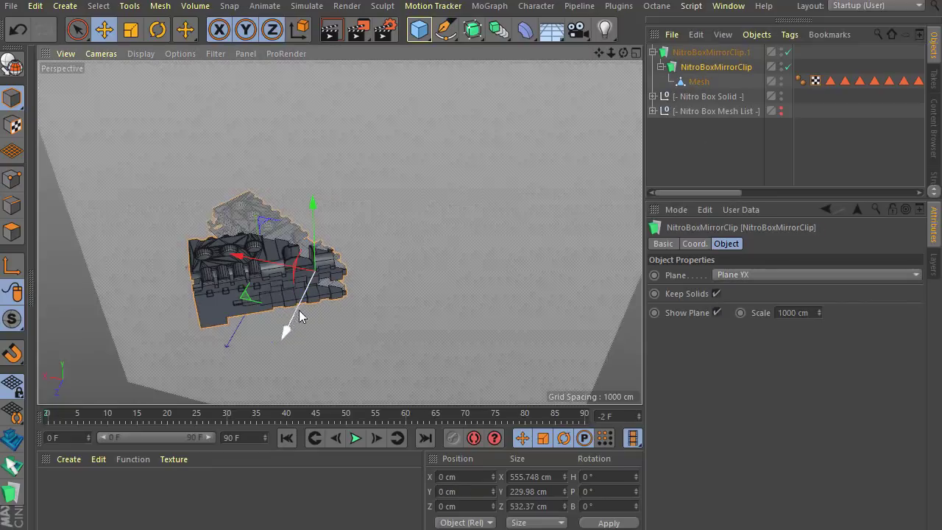
drag(286, 330, 265, 349)
click(526, 271)
alt+drag(526, 271, 275, 324)
- Switch both mirror clips off and on to compare the original mesh with the mirrored result
drag(788, 68, 790, 54)
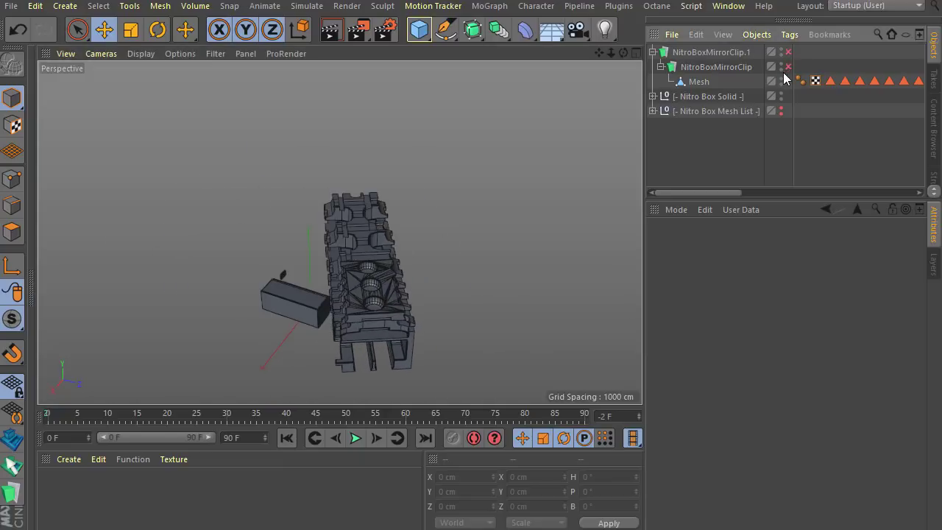
alt+drag(369, 310, 408, 325)
- Turn off Keep Solids on both the inner and the outer NitroBoxMirrorClip
click(710, 67)
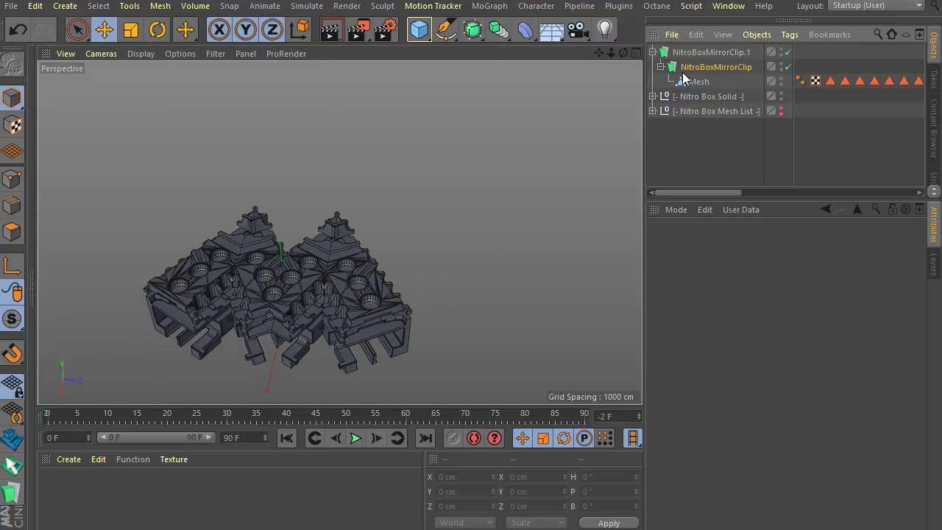
click(717, 294)
click(708, 52)
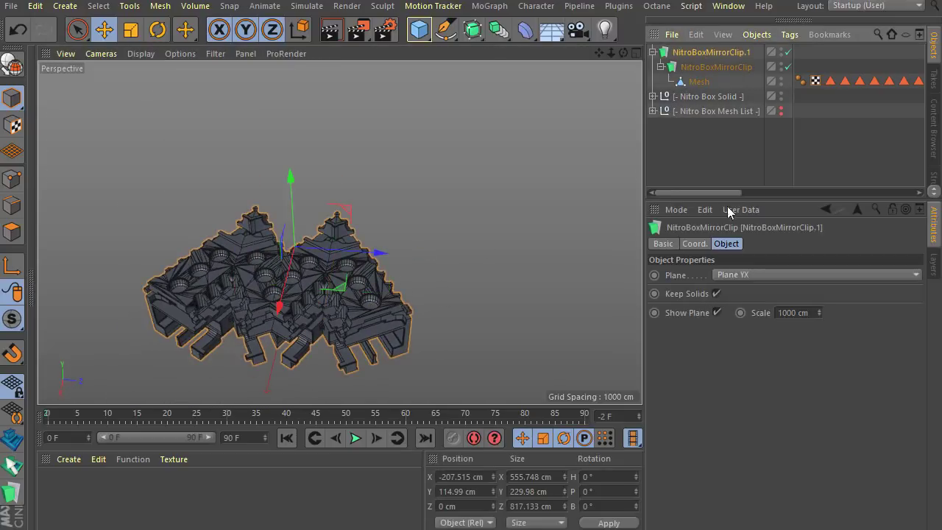
click(715, 296)
- Toggle the outer mirror clip off and on and examine the mirrored mesh from several sides
click(788, 52)
click(788, 52)
click(687, 146)
scroll(388, 195, down, 3)
alt+drag(276, 309, 568, 345)
scroll(348, 383, up, 5)
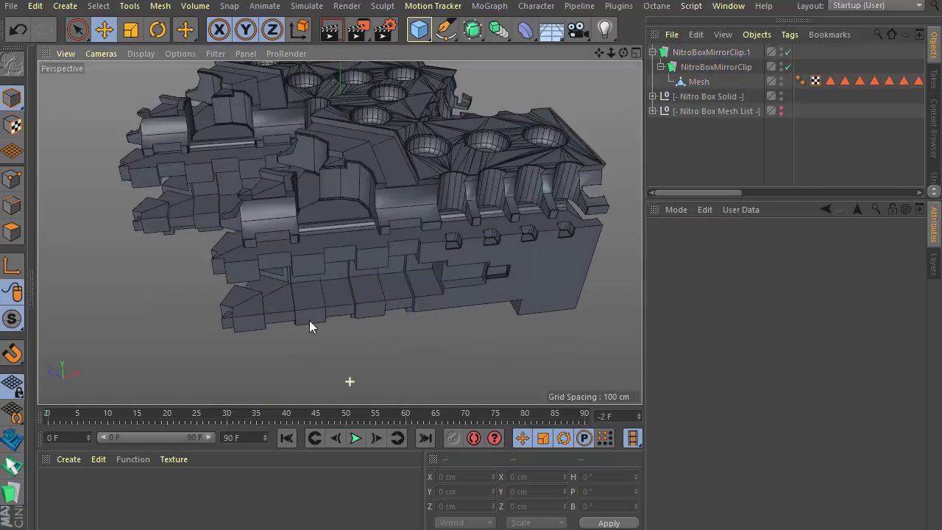
alt+drag(312, 321, 335, 276)
scroll(284, 318, down, 4)
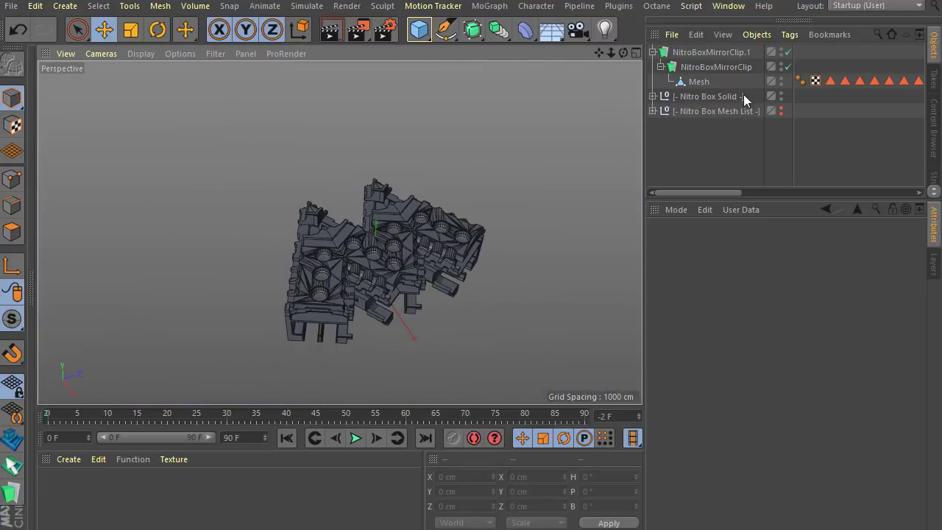
- Nest NitroBoxMirrorClip.1 under a third NitroBoxMirrorClip to mirror the whole assembly
click(700, 53)
scroll(219, 254, down, 3)
scroll(233, 265, up, 1)
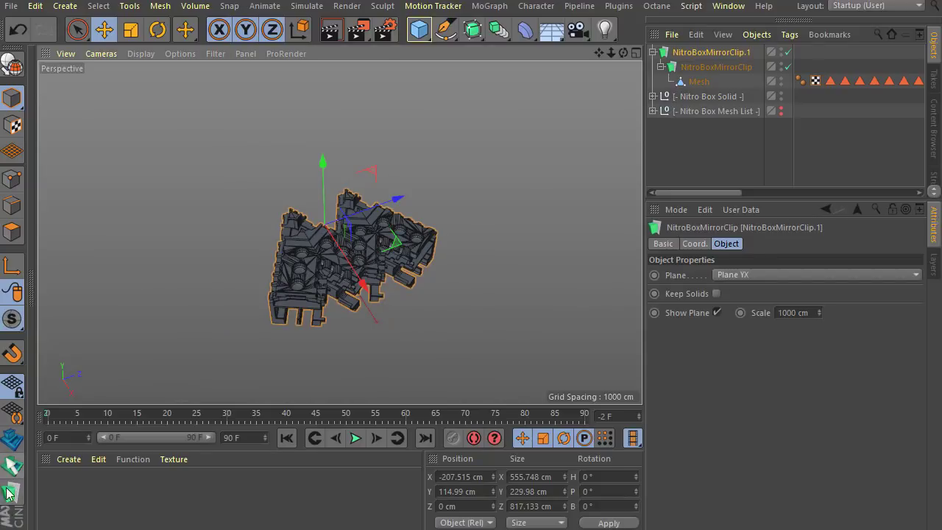
click(10, 491)
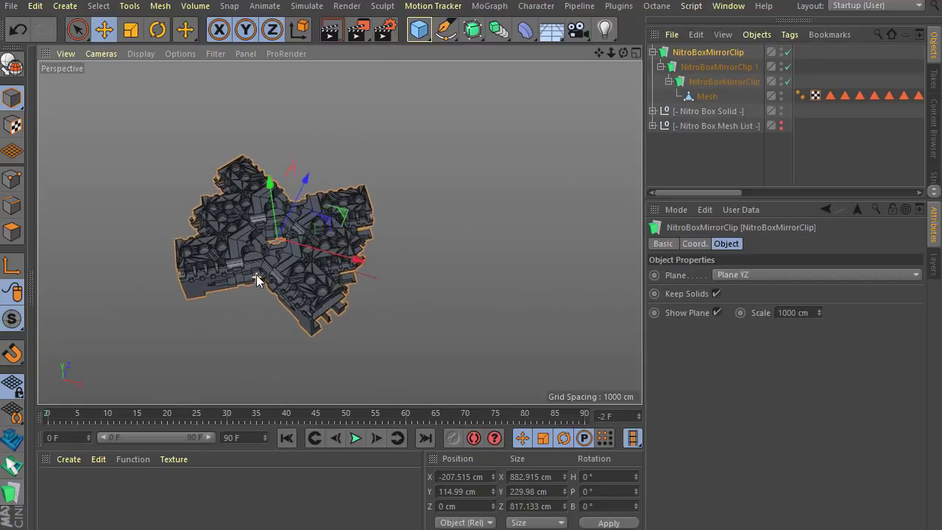
- Move NitroBoxMirrorClip.1 along X to about 6.7 cm inside the outermost mirror clip
scroll(256, 280, up, 2)
click(686, 67)
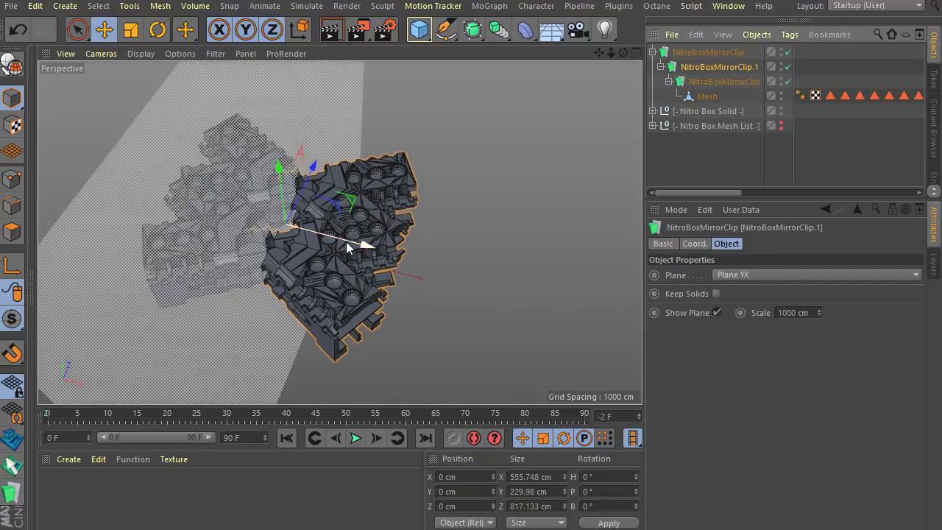
mouse_move(347, 248)
mouse_down()
mouse_move(367, 250)
mouse_move(350, 246)
mouse_up()
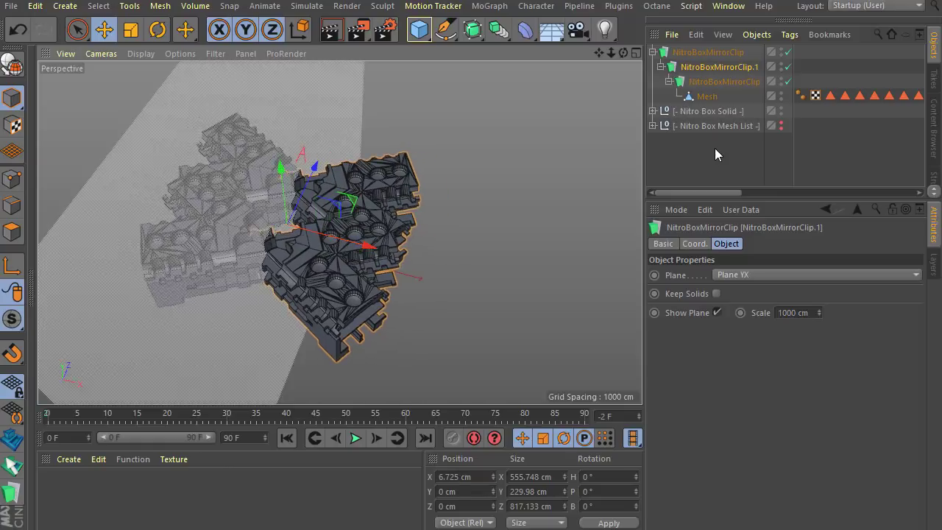
- Examine the triple-mirrored mesh from above and from its sides
click(718, 154)
alt+drag(457, 309, 390, 331)
scroll(317, 331, down, 2)
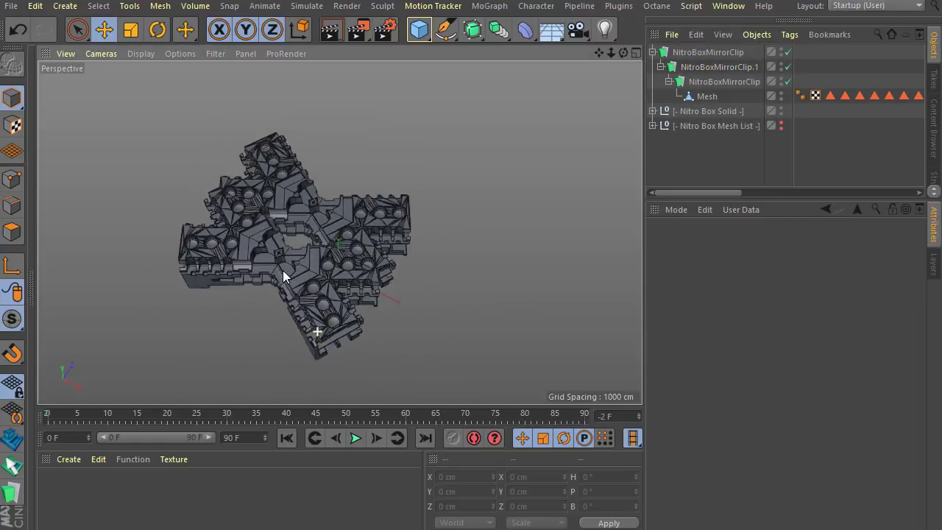
scroll(283, 270, up, 2)
alt+drag(338, 231, 295, 314)
scroll(294, 314, down, 3)
scroll(304, 332, up, 3)
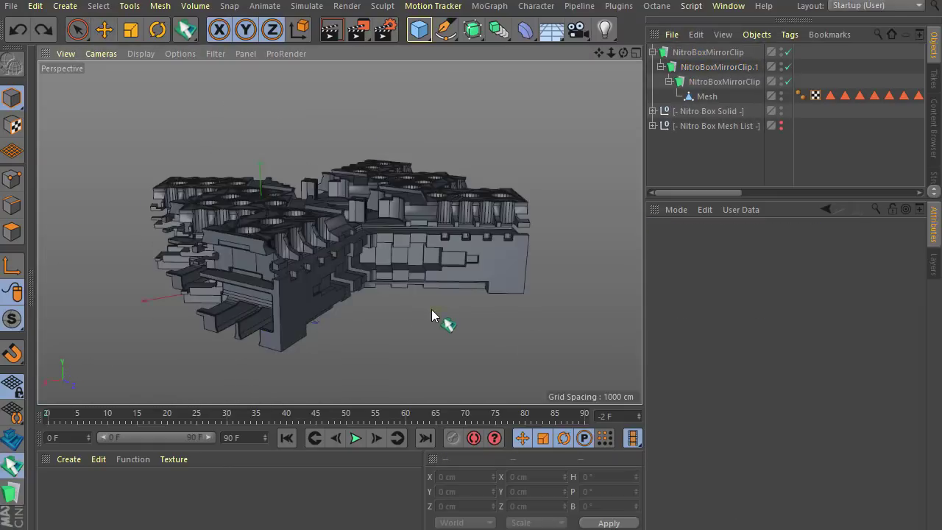
alt+drag(432, 309, 356, 301)
- Delete the outermost NitroBoxMirrorClip together with everything nested in it
click(688, 59)
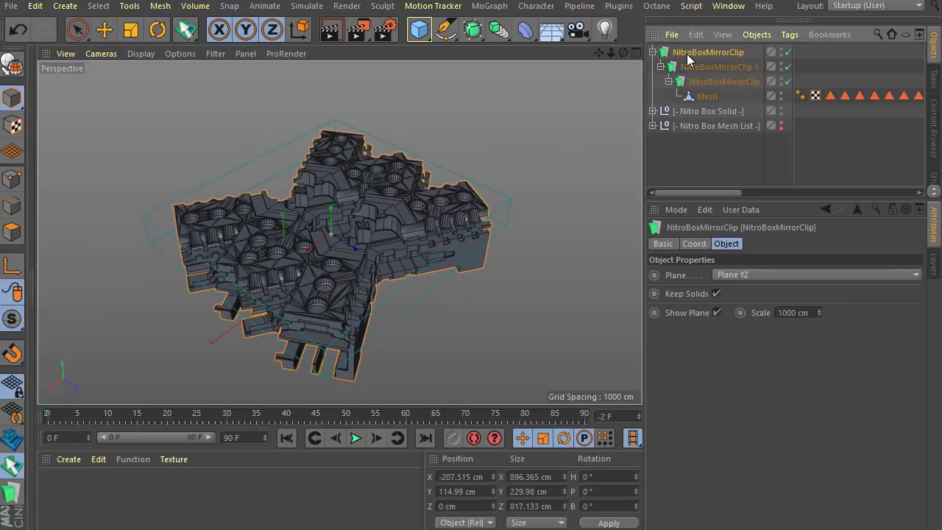
key(Delete)
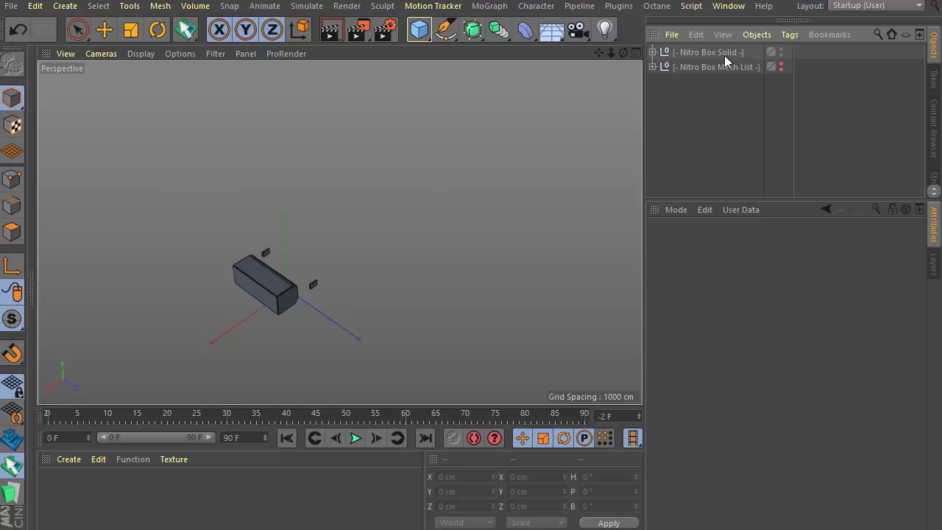
- Try to delete the Nitro Box Solid group
click(717, 53)
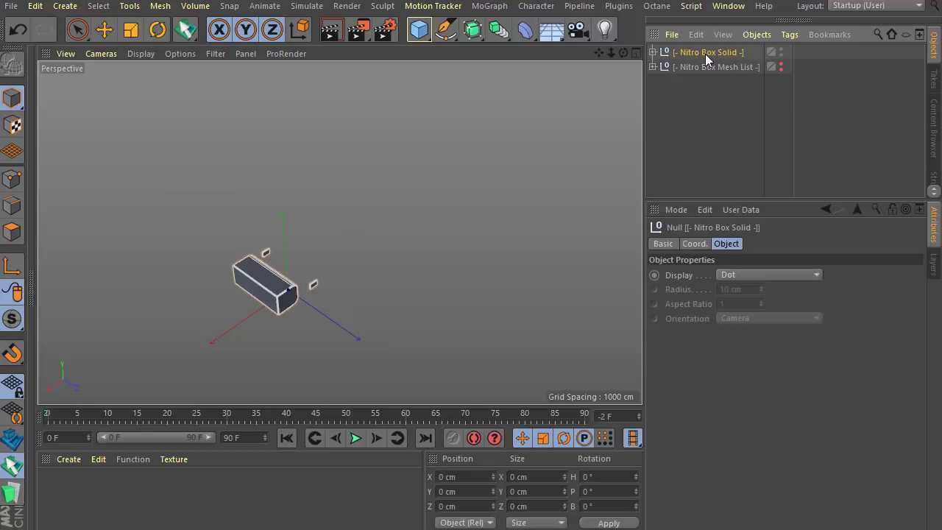
key(Delete)
key(ctrl+z)
- Try moving Solid : 0 from the first Solid : 2 group by about 174 cm along X
click(653, 52)
click(660, 67)
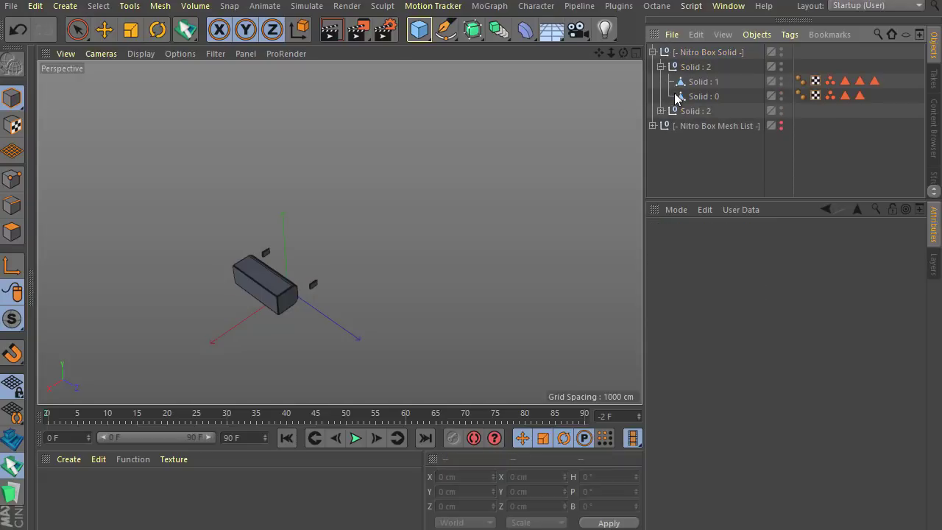
click(675, 95)
click(102, 34)
drag(242, 298, 196, 319)
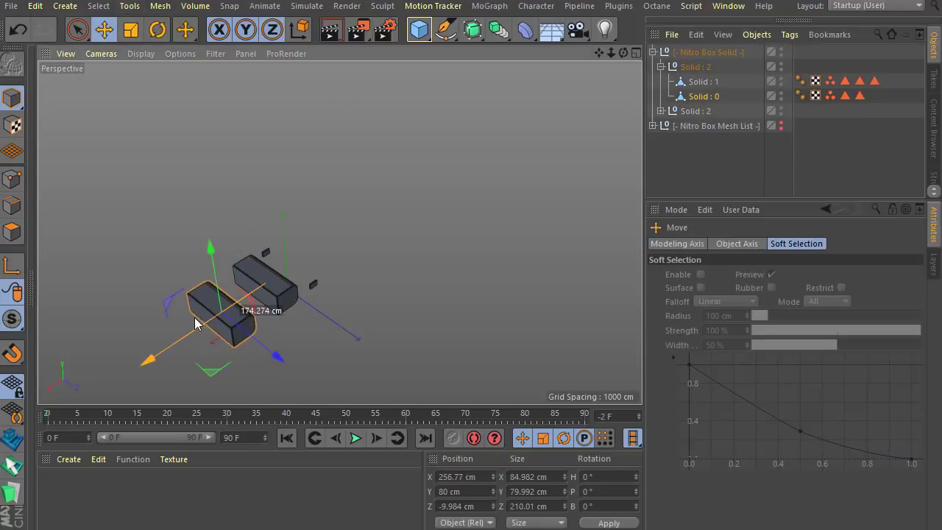
key(ctrl+z)
- Check the Solid : 1 pieces in both Solid : 2 groups and delete the whole Nitro Box Solid group
click(696, 82)
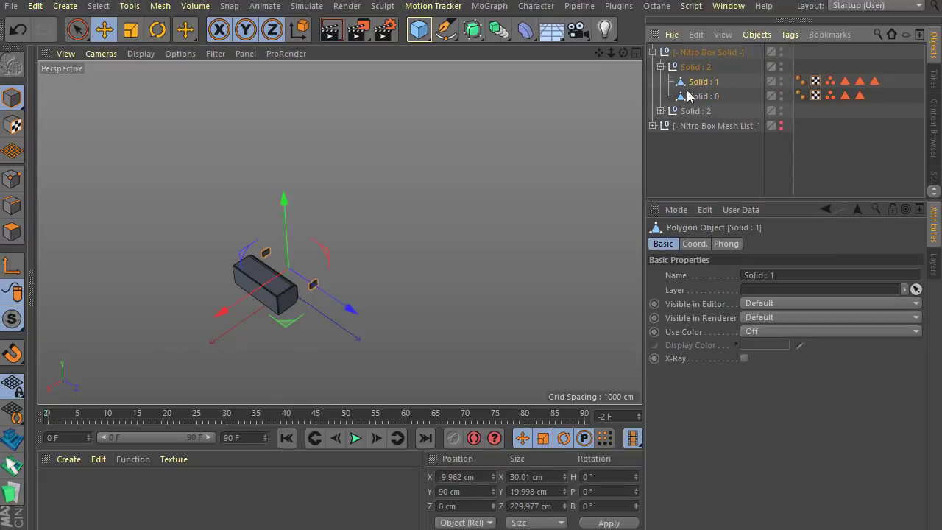
click(661, 67)
click(661, 82)
click(686, 96)
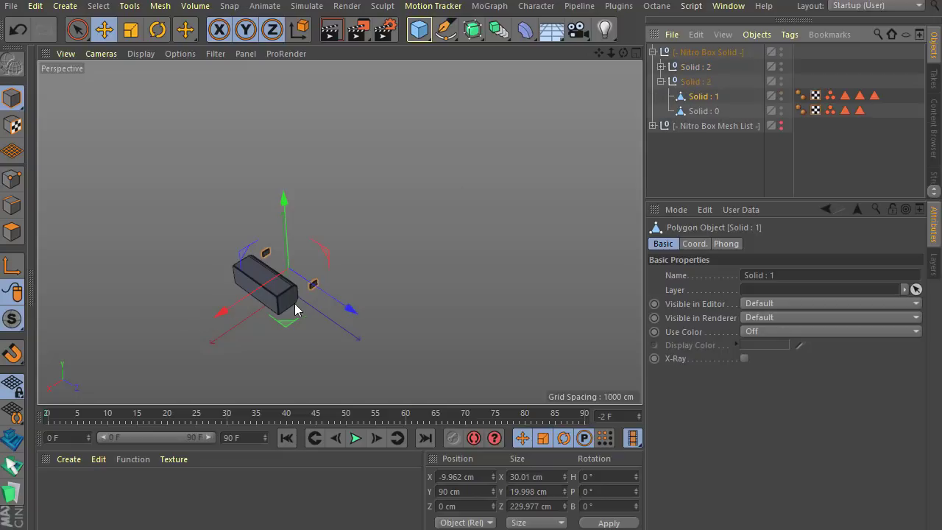
click(687, 54)
key(Delete)
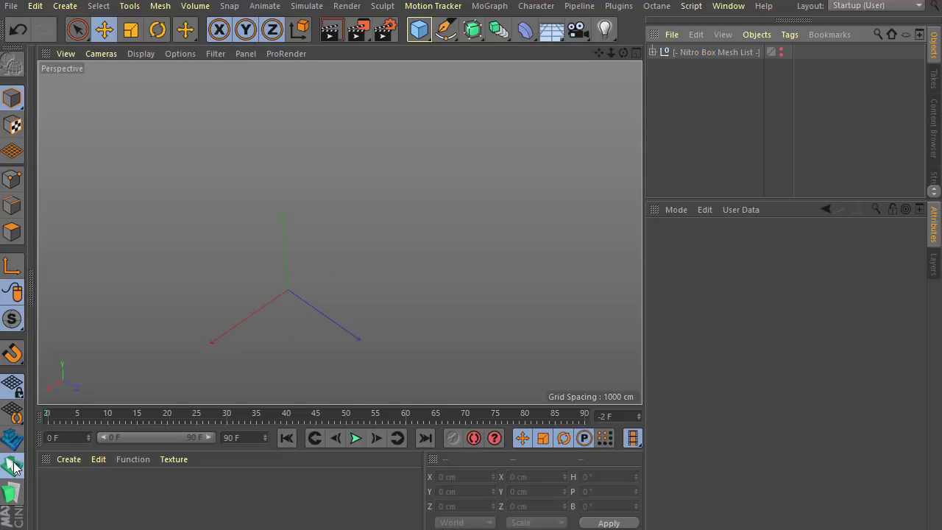
- Draw a new NitroBox block about 256 by 206 cm and 326 cm high on the ground plane
click(14, 467)
scroll(376, 263, down, 1)
drag(290, 295, 398, 286)
click(410, 193)
- Cut a deep rectangular notch down into the block's top along one upper edge
scroll(293, 335, up, 1)
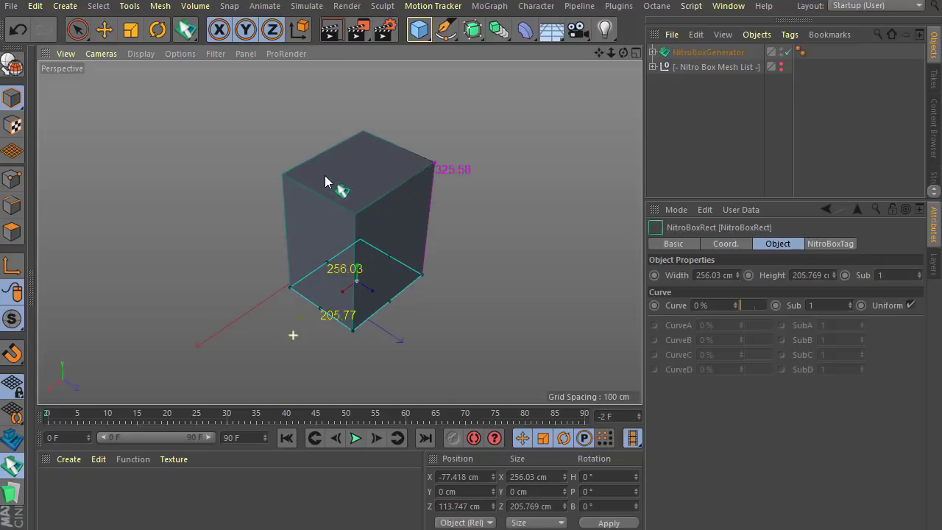
drag(325, 175, 329, 210)
click(330, 251)
- Cut a second notch about 68 by 81 cm and 170 cm deep into the block's adjacent upper edge
scroll(332, 251, up, 2)
drag(403, 149, 417, 183)
click(407, 259)
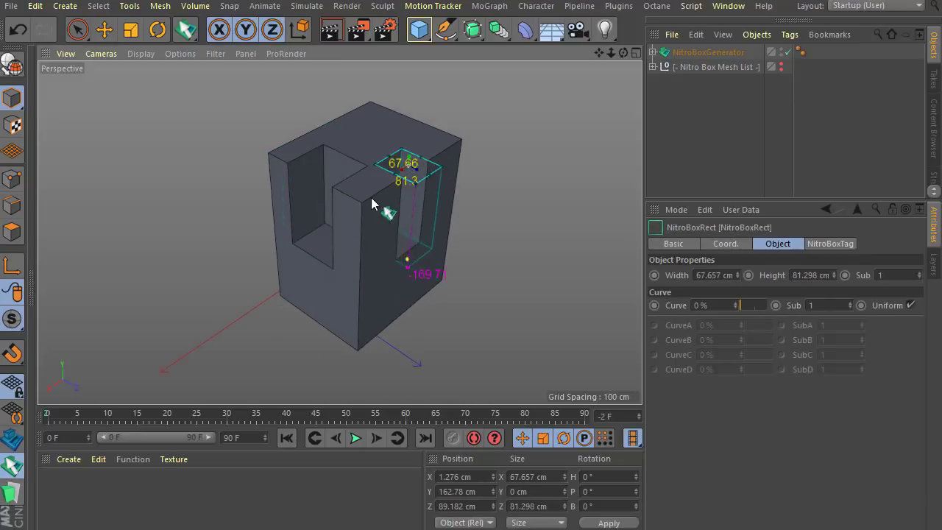
- Bevel the second notch's edges by about 3 cm and turn on the bevel's Solid option
scroll(371, 197, up, 1)
click(363, 227)
scroll(338, 183, up, 2)
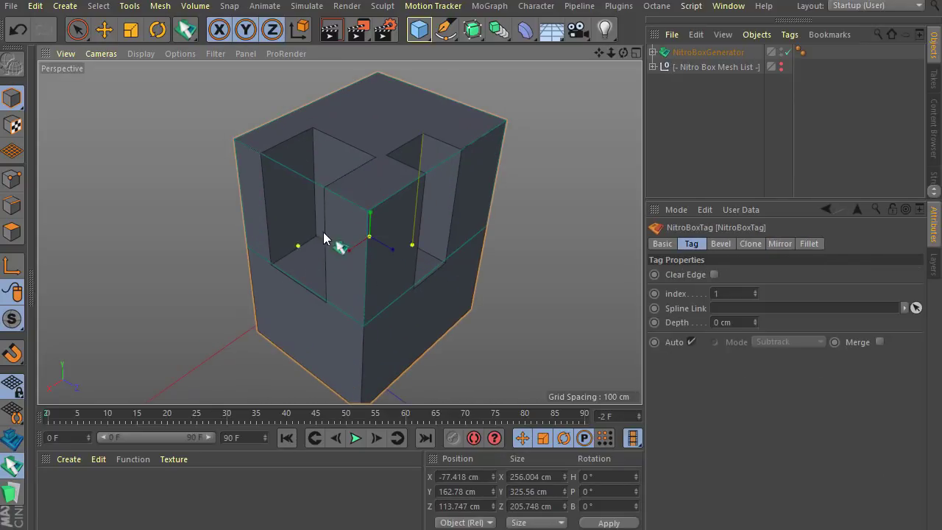
click(411, 247)
drag(421, 168, 391, 188)
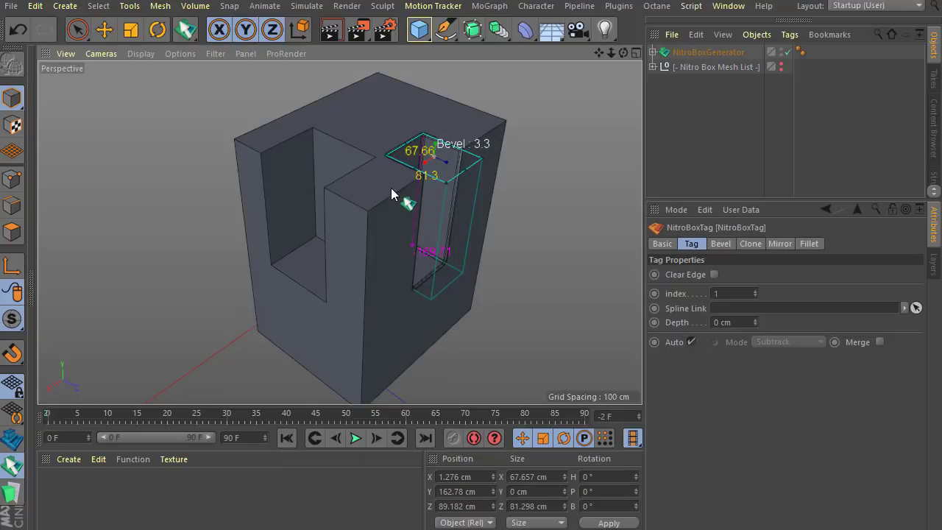
right_click(433, 159)
mouse_move(456, 213)
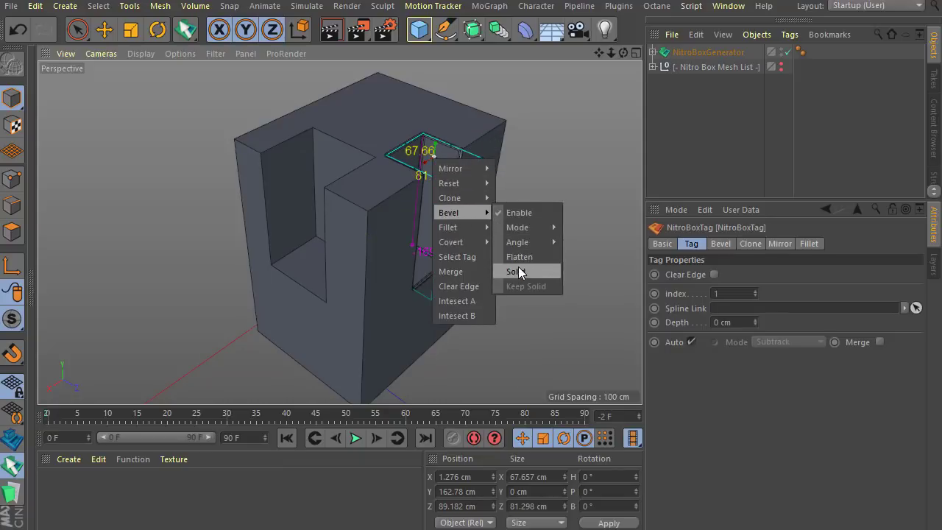
click(520, 273)
- Shift the beveled notch along the block's upper edge and resize it to about 70 by 92 cm
alt+drag(397, 256, 320, 271)
alt+drag(246, 275, 475, 162)
drag(409, 209, 387, 216)
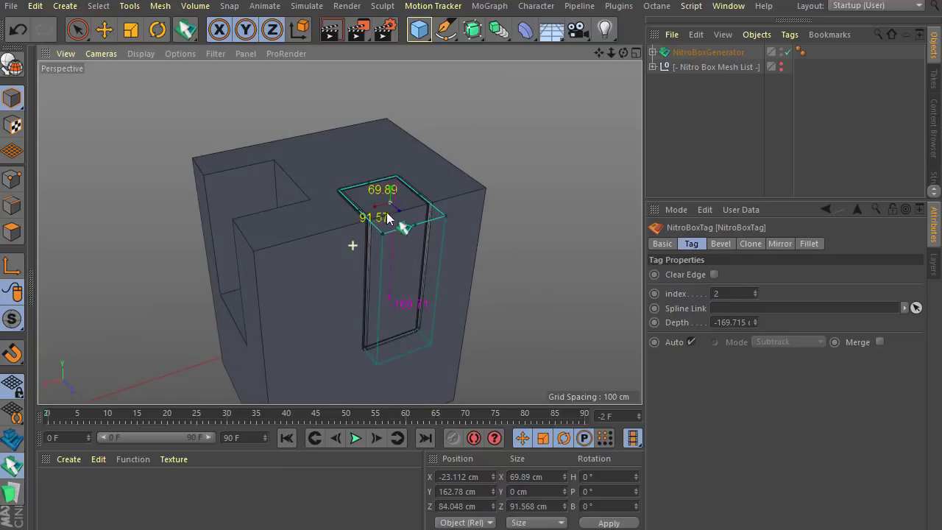
mouse_move(343, 181)
alt+right_down()
mouse_move(349, 207)
mouse_move(351, 192)
alt+right_up()
right_click(343, 189)
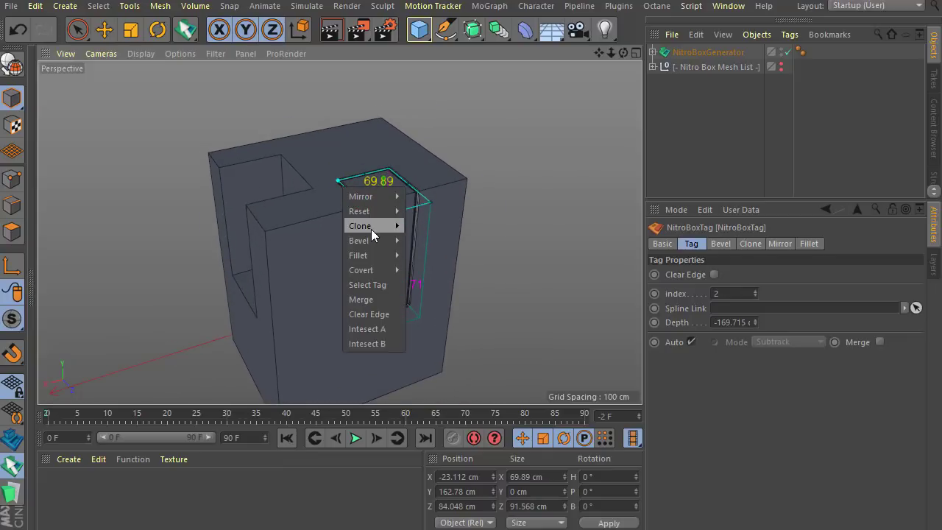
click(351, 179)
- Convert the NitroBoxGenerator to an editable mesh and expand the Nitro Box Solid group down to the Solid : 0 piece
click(677, 50)
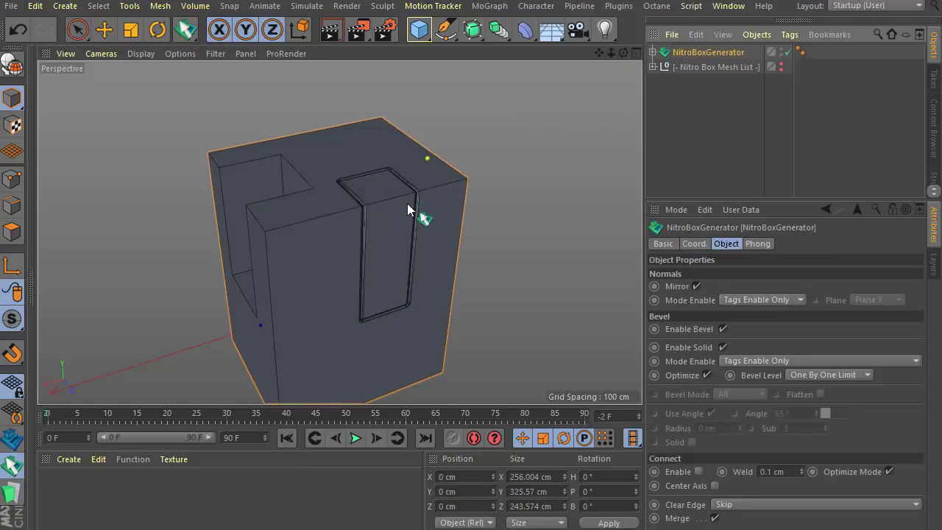
key(c)
click(652, 66)
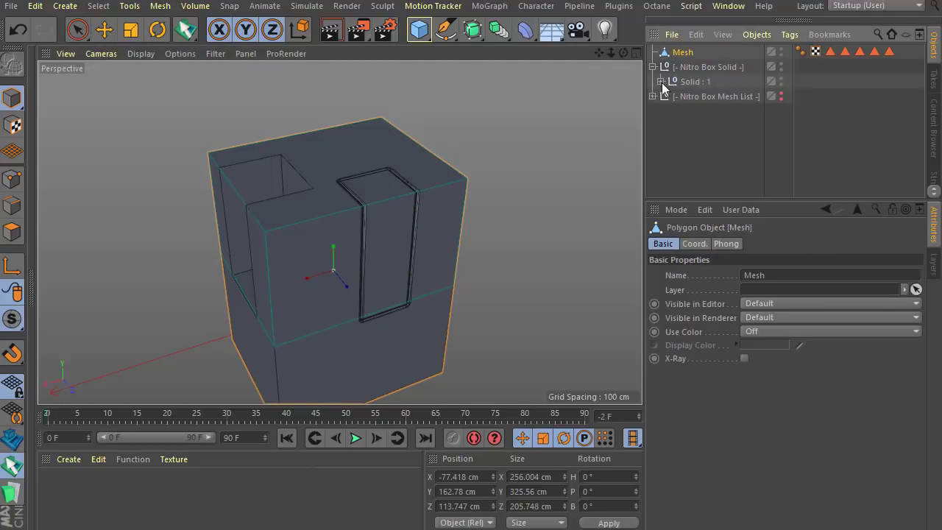
click(661, 82)
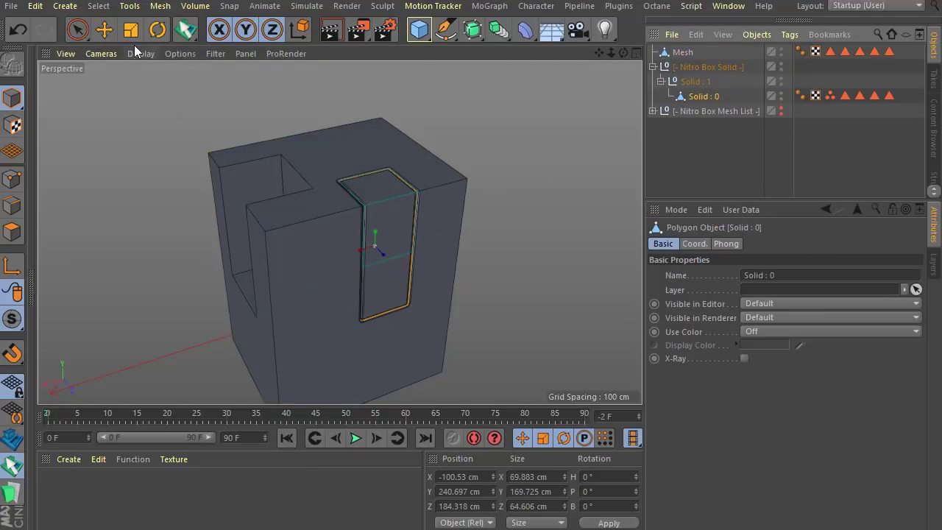
- Pull the Solid : 0 piece out of the notch along the Z axis and undo the move
click(105, 32)
drag(426, 290, 469, 331)
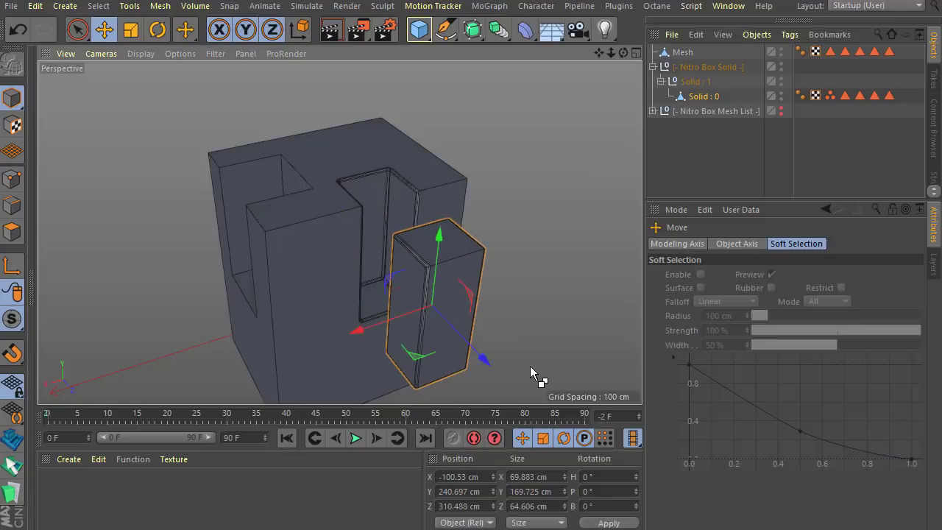
key(ctrl+z)
alt+drag(427, 358, 476, 356)
scroll(329, 239, down, 4)
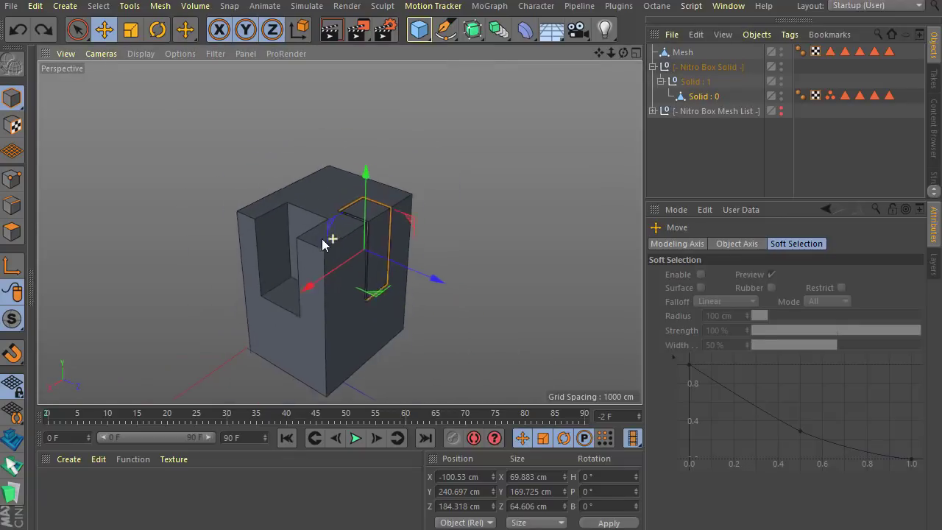
- Delete the Nitro Box Solid group and examine the beveled edges of the notch in the mesh
click(673, 68)
key(Delete)
click(671, 57)
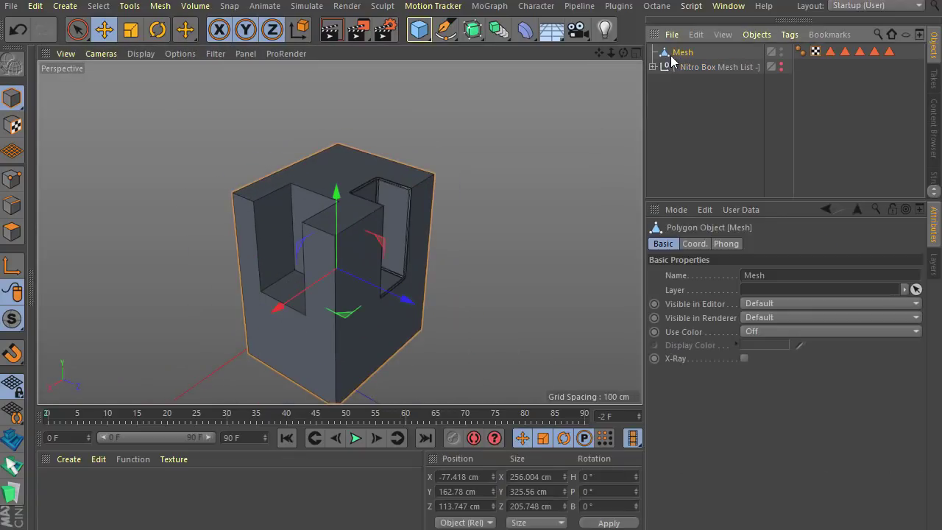
alt+drag(485, 210, 399, 267)
scroll(381, 211, up, 6)
scroll(417, 219, up, 4)
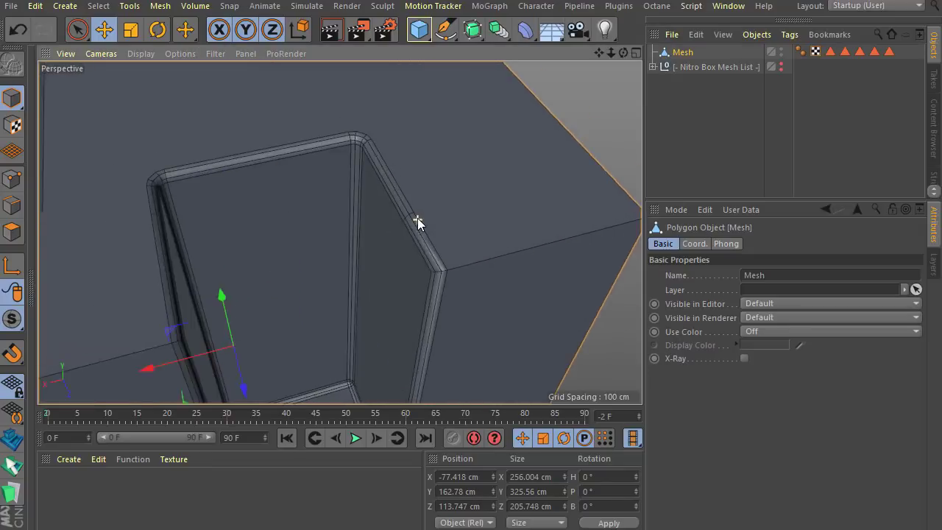
scroll(418, 210, up, 3)
scroll(421, 208, down, 5)
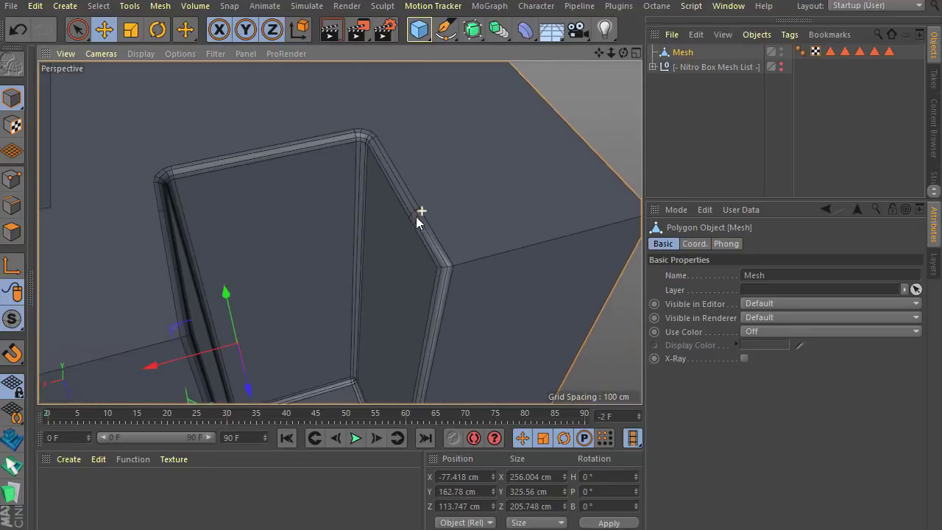
alt+drag(419, 209, 344, 262)
scroll(344, 262, down, 3)
- Undo the solid group's deletion and the mesh conversion to get back the NitroBoxGenerator
key(x)
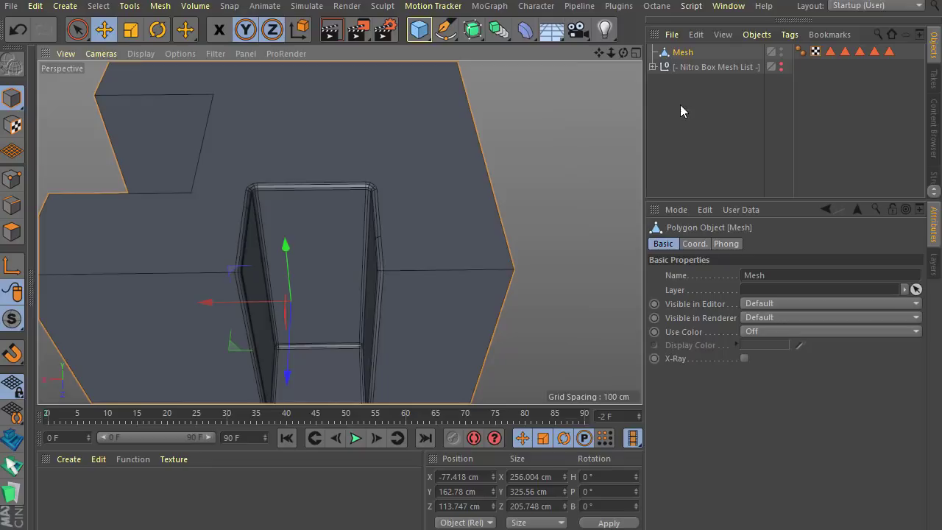
click(12, 27)
click(12, 27)
click(11, 27)
click(14, 30)
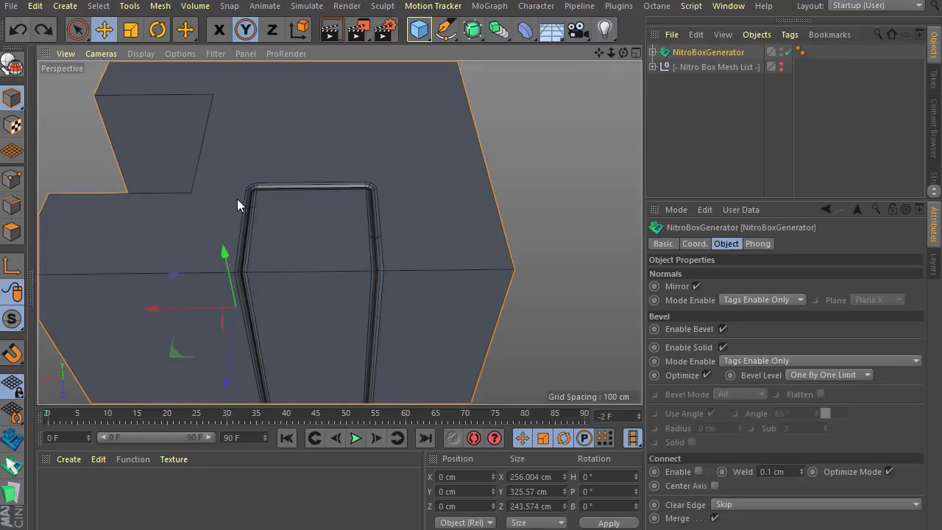
- Reactivate the NitroBox tool and turn off the Solid option of the edge notch's bevel
click(11, 475)
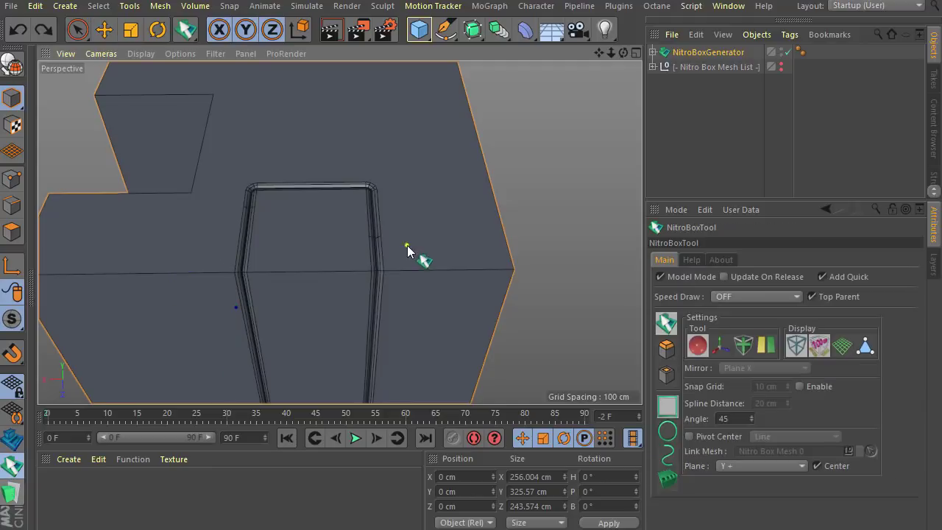
click(15, 30)
click(14, 31)
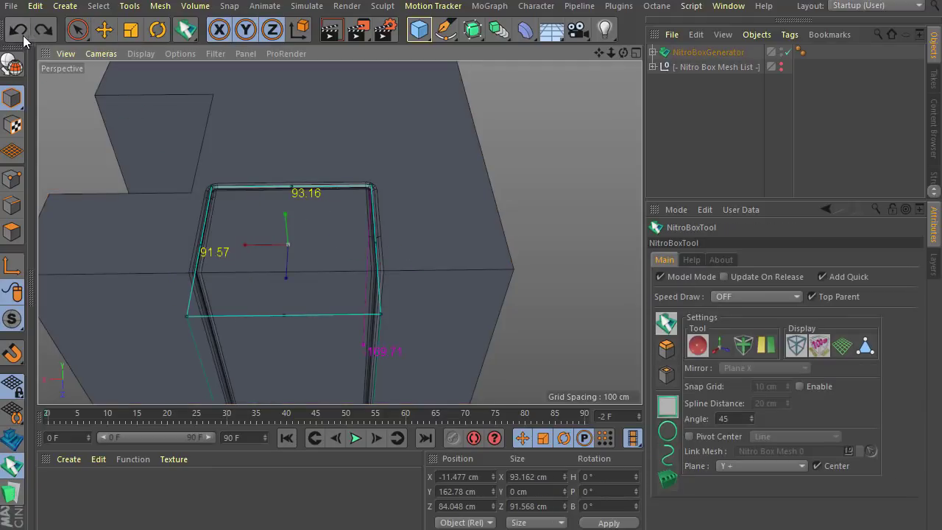
click(44, 31)
right_click(289, 217)
right_click(285, 222)
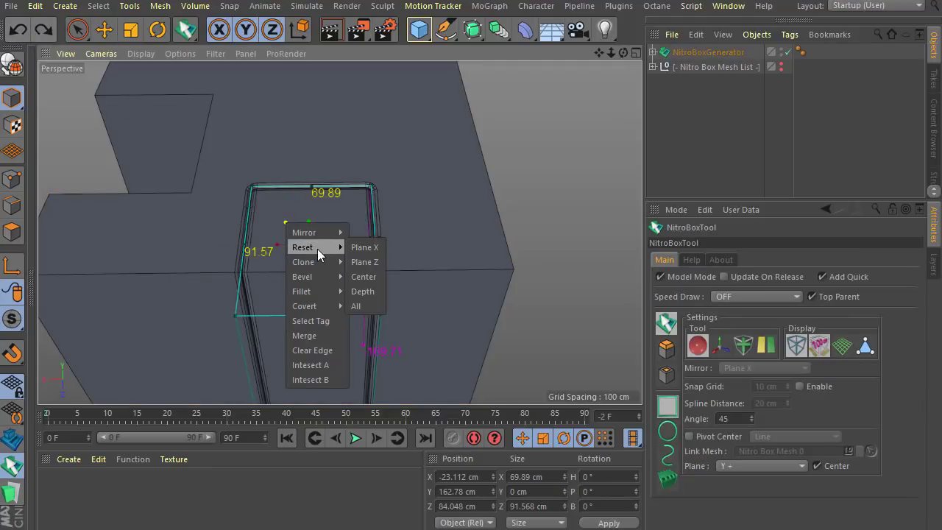
mouse_move(319, 274)
click(379, 325)
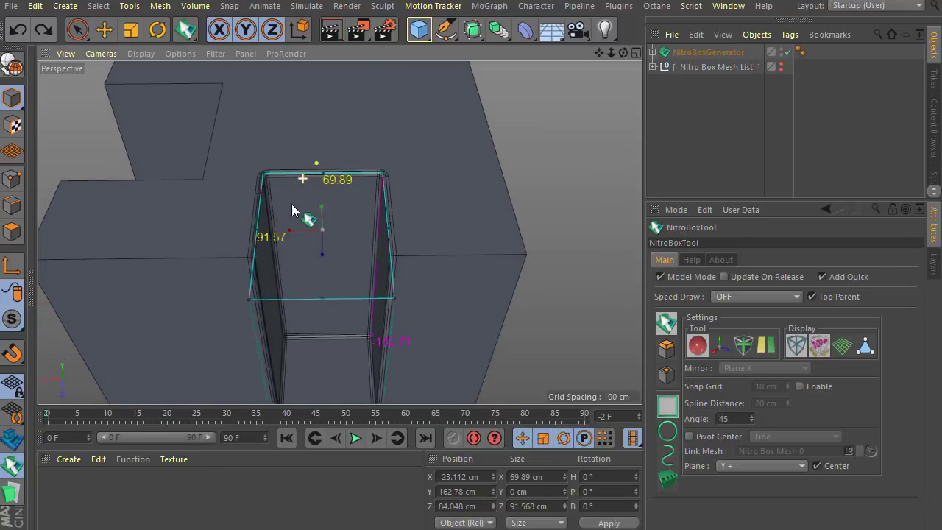
- Turn on the mesh line display for the notch and examine the edges running from its corners
right_click(291, 204)
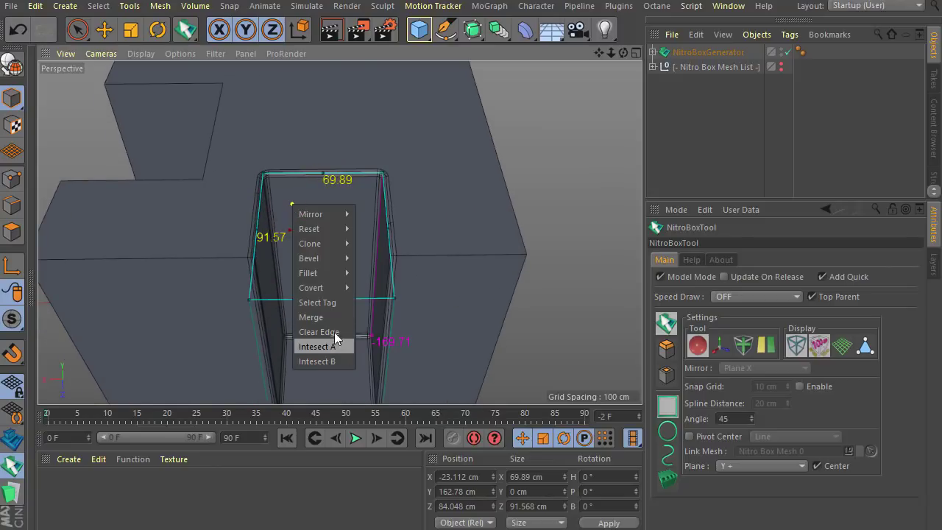
click(283, 198)
right_click(283, 198)
click(330, 377)
alt+middle_drag(308, 217, 310, 221)
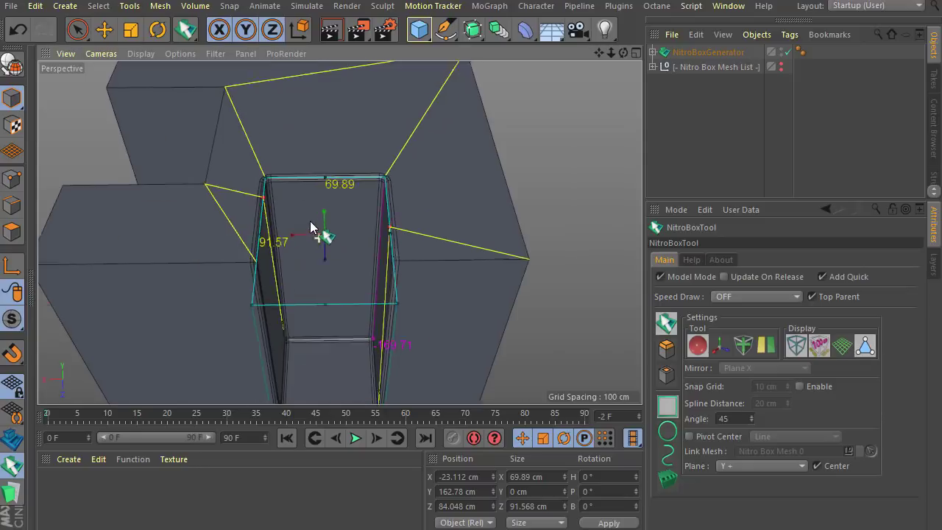
alt+right_drag(309, 221, 303, 213)
alt+drag(244, 219, 194, 219)
alt+drag(269, 189, 283, 257)
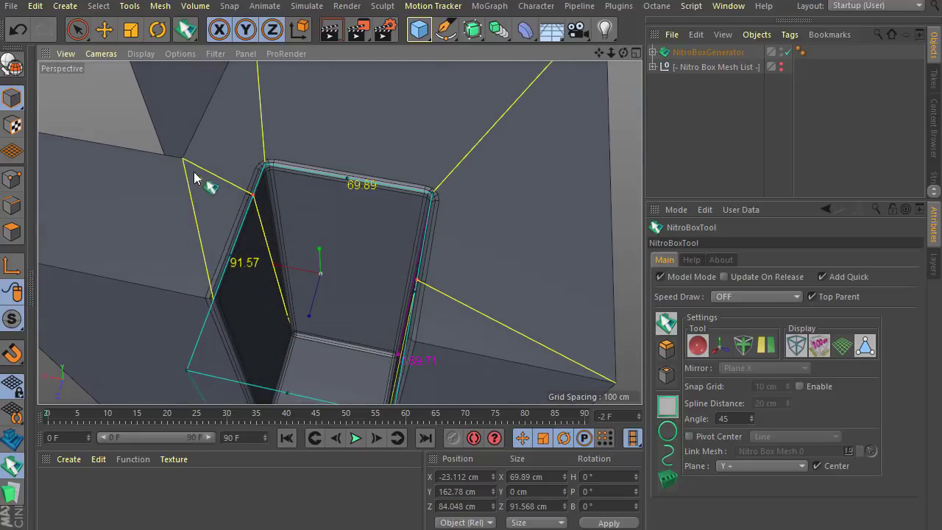
alt+drag(261, 205, 262, 225)
alt+drag(304, 359, 323, 383)
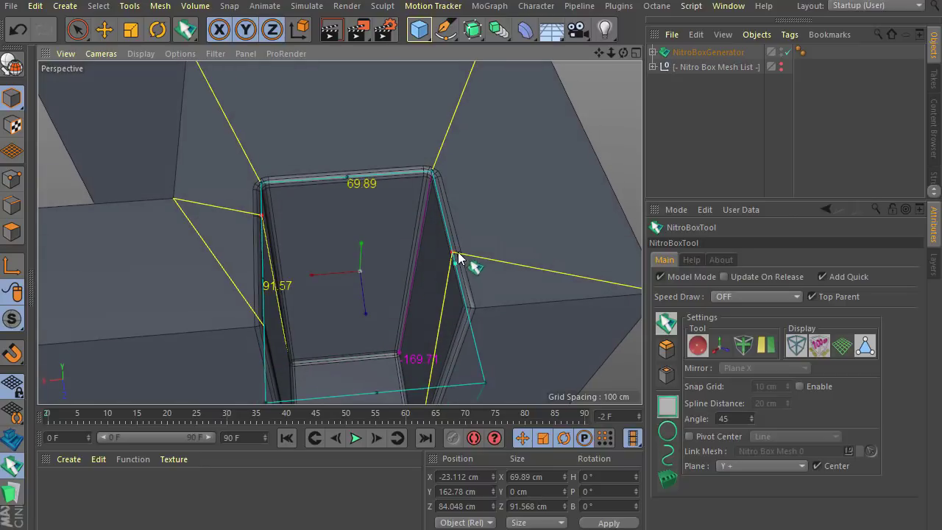
alt+drag(448, 261, 377, 304)
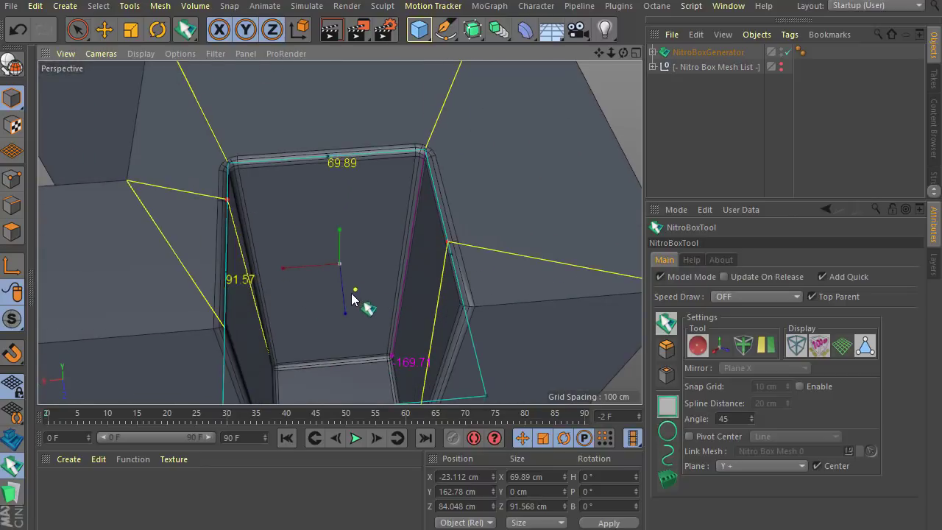
- Turn on Clear Edge for the beveled notch and deselect it
right_click(328, 288)
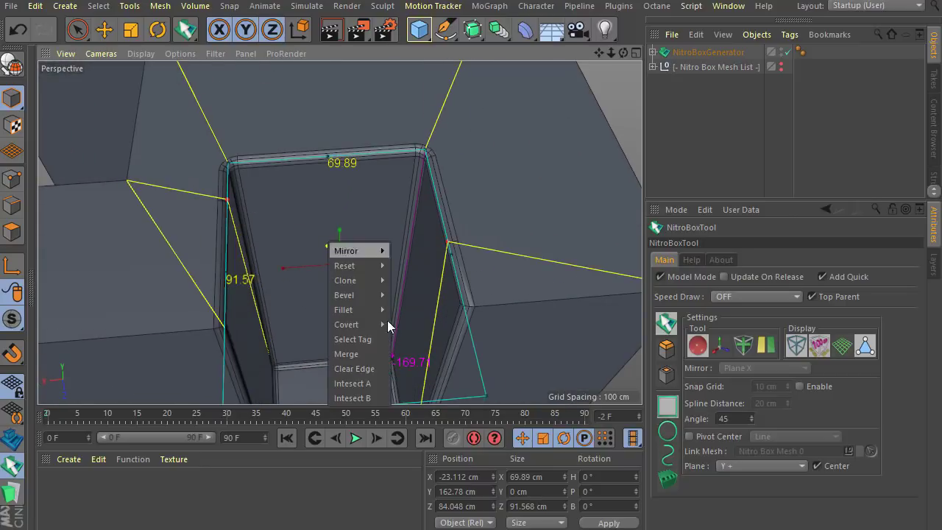
click(359, 369)
alt+drag(332, 324, 377, 311)
click(652, 148)
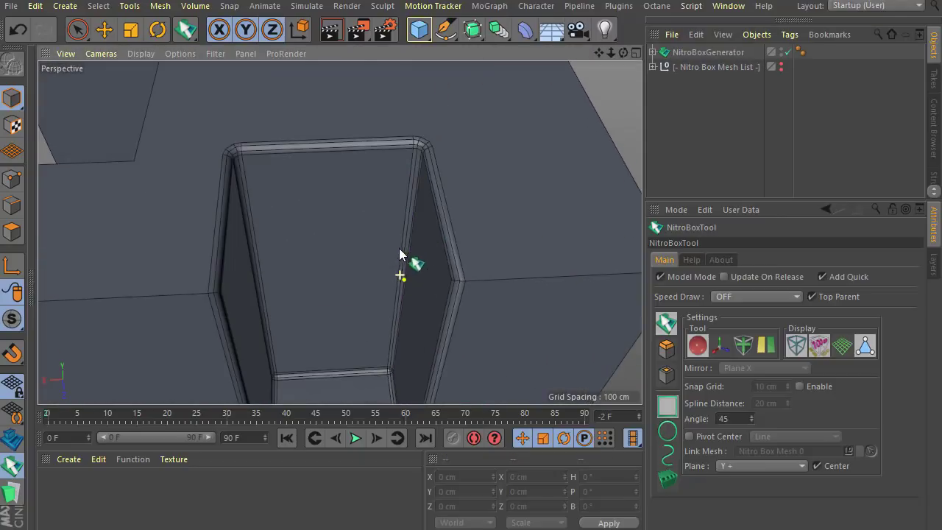
- Cut a hole about 24 by 34 cm and 57.5 cm deep into the block's top beside the notch's inner corner and bevel it
alt+drag(399, 249, 396, 158)
scroll(336, 273, down, 3)
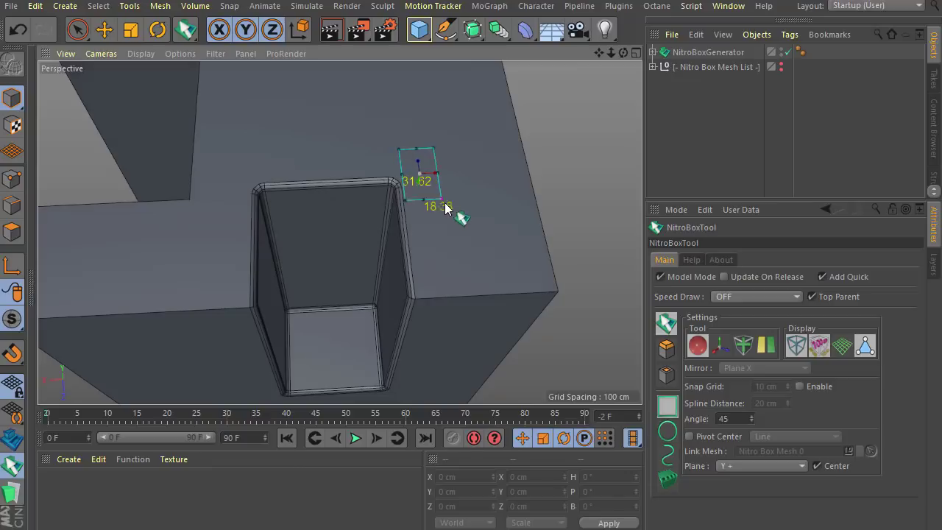
drag(445, 204, 447, 207)
scroll(414, 231, up, 3)
mouse_move(382, 153)
mouse_down()
mouse_move(395, 161)
mouse_move(387, 166)
mouse_up()
key(ctrl+z)
scroll(387, 166, up, 3)
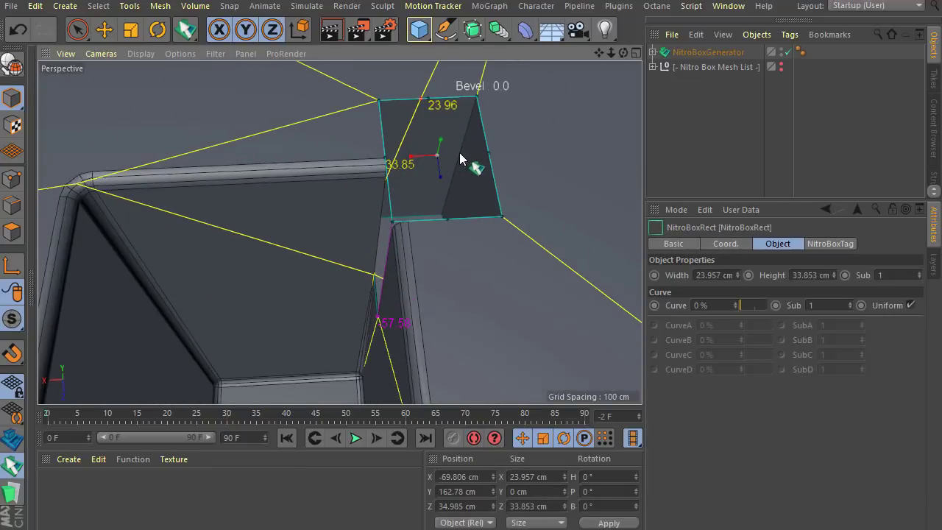
mouse_move(460, 153)
mouse_down()
mouse_move(346, 168)
mouse_move(354, 159)
mouse_move(378, 170)
mouse_move(333, 189)
mouse_up()
- Cut a shallow hole about 16 by 14 cm and 10 cm deep into the block's top at the previous hole's corner
scroll(384, 141, down, 4)
scroll(339, 143, up, 2)
scroll(379, 174, up, 3)
scroll(336, 183, up, 5)
alt+drag(329, 243, 362, 282)
mouse_move(403, 240)
alt+mouse_down()
mouse_move(468, 235)
mouse_move(471, 251)
mouse_move(411, 239)
alt+mouse_up()
right_click(405, 223)
click(439, 355)
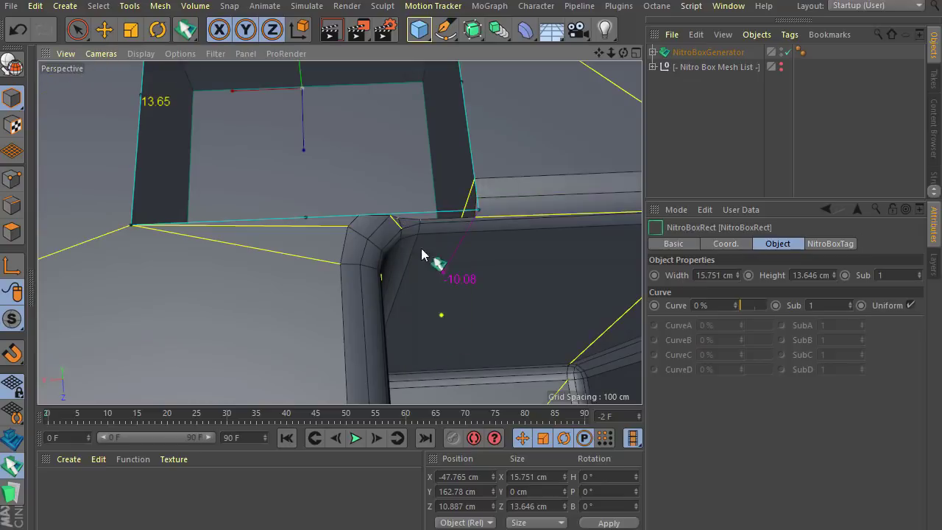
- Bevel the shallow hole, turn off its Clear Edge option and examine the corner where it meets the neighbouring hole
scroll(421, 248, down, 5)
drag(293, 137, 252, 146)
right_click(372, 208)
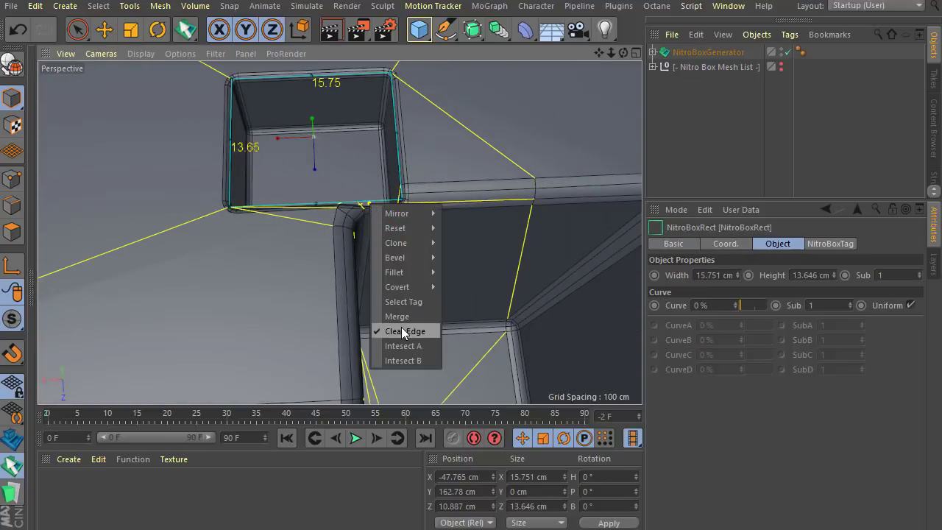
click(401, 329)
alt+drag(378, 227, 370, 190)
scroll(372, 188, up, 8)
alt+drag(332, 236, 358, 241)
scroll(359, 241, down, 8)
- Narrow the shallow hole to about 7.5 cm wide and undo the last change
drag(399, 183, 314, 217)
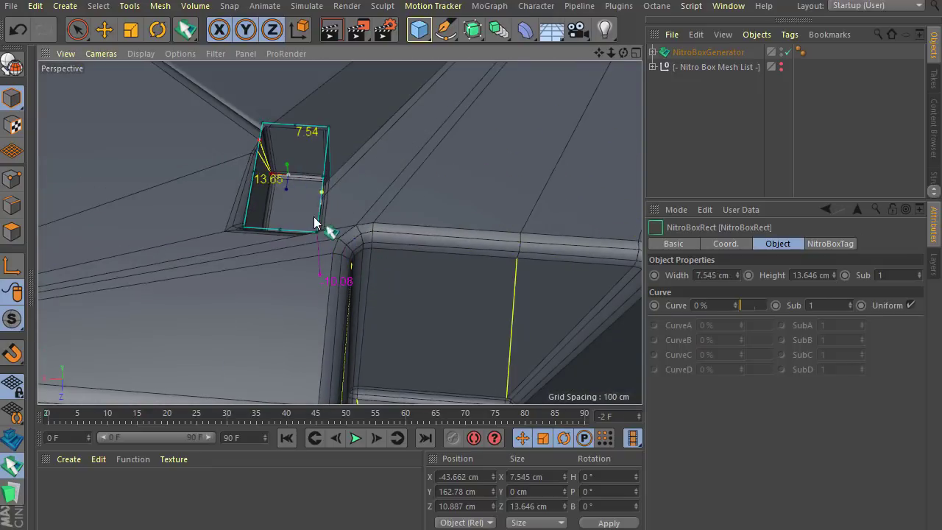
scroll(313, 218, down, 5)
alt+drag(291, 280, 407, 238)
key(ctrl+z)
scroll(407, 239, down, 3)
- Move the shallow hole away from the neighbouring hole's corner and resize it to about 23 by 29 cm
drag(367, 206, 235, 209)
scroll(365, 266, down, 2)
scroll(366, 267, up, 2)
alt+drag(363, 269, 348, 210)
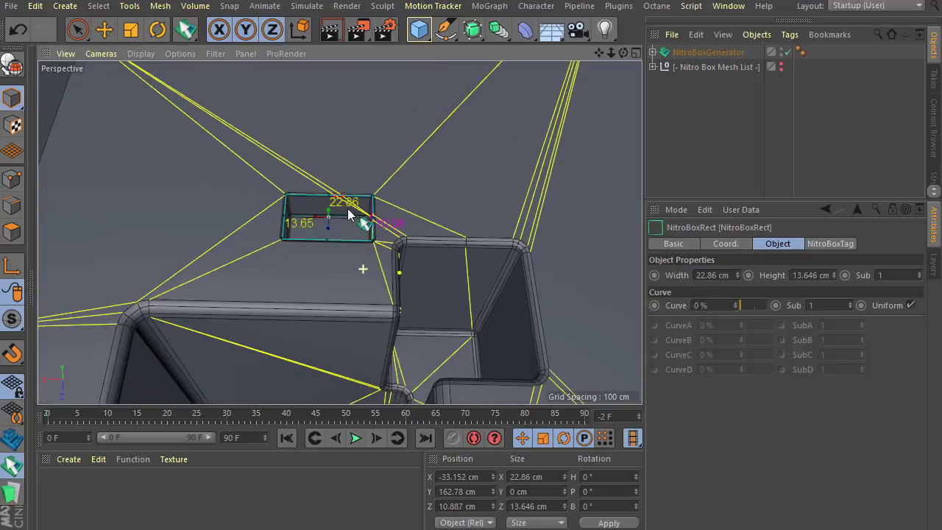
drag(334, 170, 366, 248)
scroll(377, 257, down, 1)
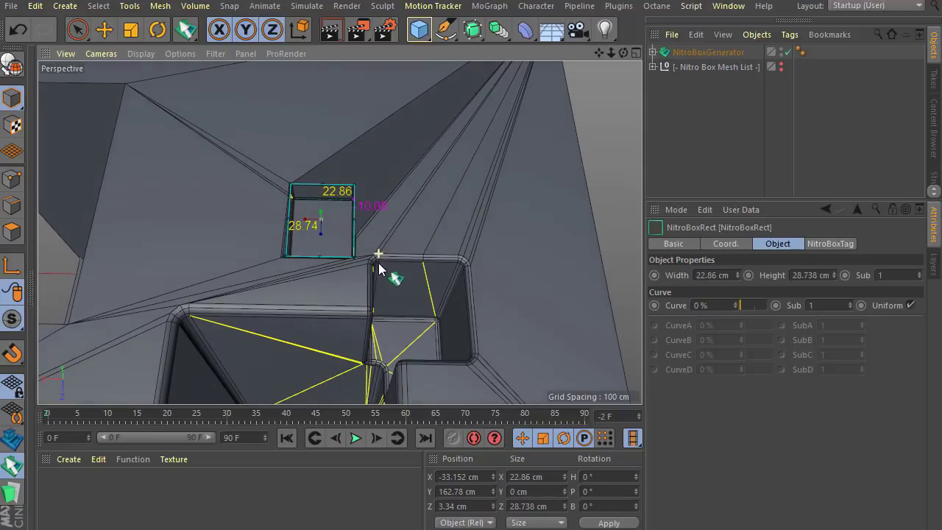
scroll(354, 242, up, 1)
scroll(354, 242, up, 1)
- Turn on Clear Edge for the shallow hole and reopen its options
right_click(315, 223)
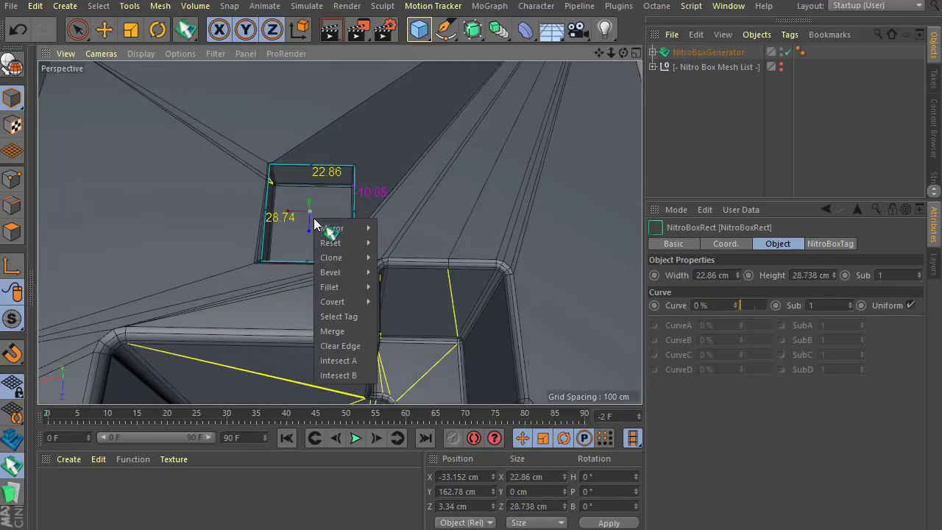
click(343, 341)
right_click(395, 255)
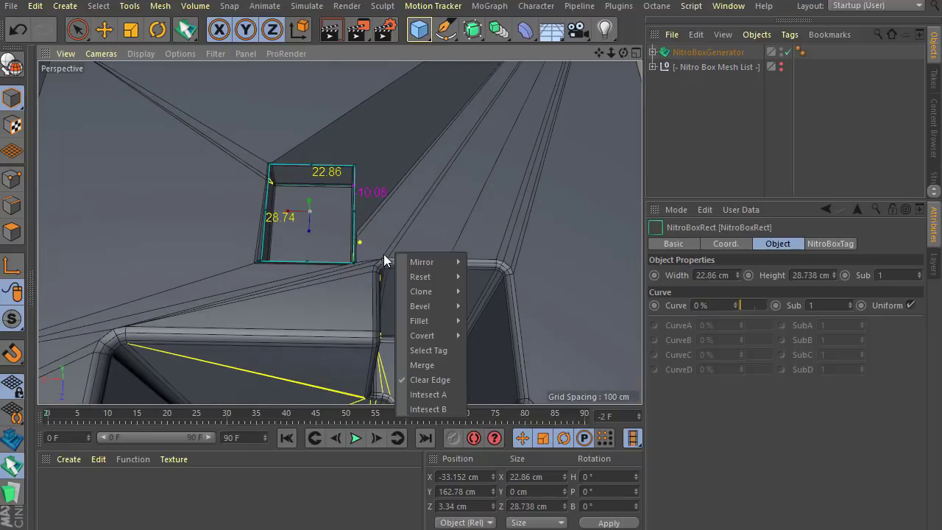
- Draw a straight NitroBox spline line about 33 cm long across the shallow hole
click(384, 255)
scroll(311, 285, down, 2)
mouse_move(311, 284)
alt+mouse_down()
mouse_move(326, 266)
mouse_move(326, 286)
alt+mouse_up()
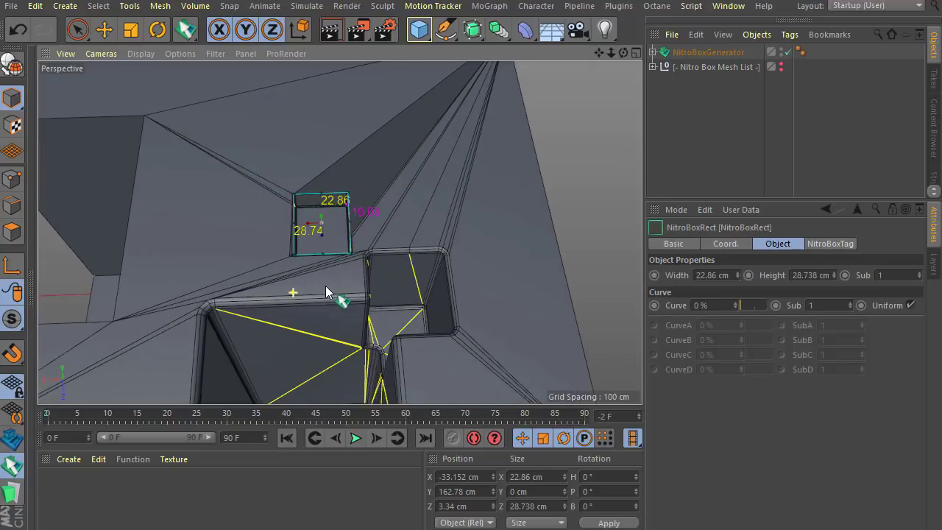
click(10, 470)
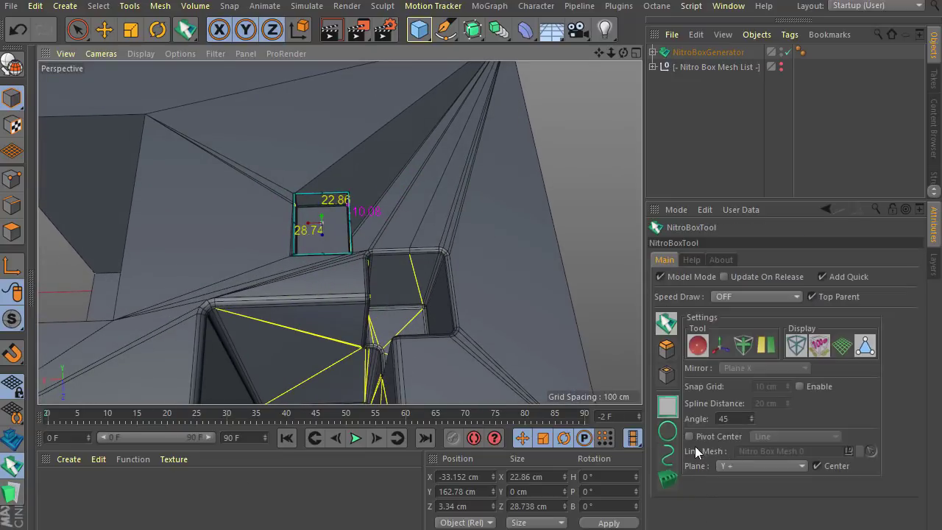
click(668, 454)
click(758, 436)
click(763, 480)
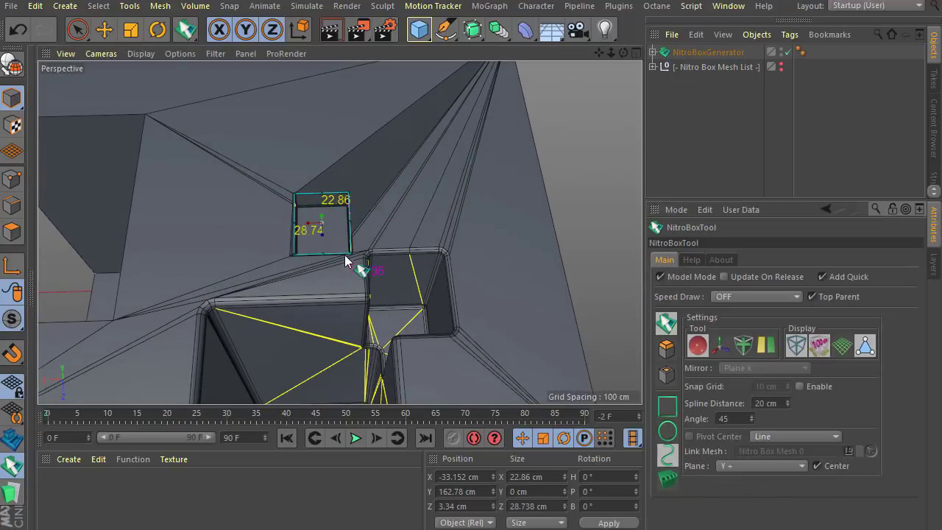
scroll(345, 255, up, 1)
drag(276, 220, 365, 215)
scroll(357, 227, up, 3)
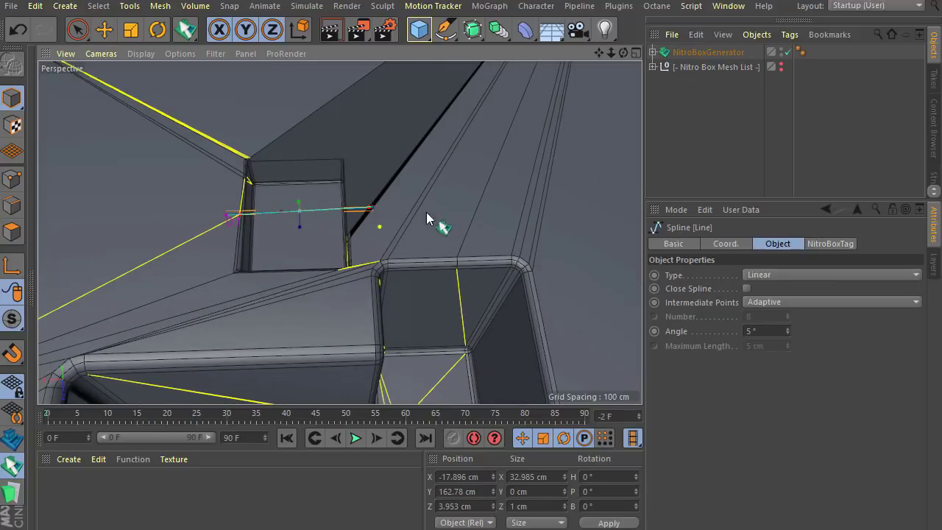
- Open the new line's NitroBox tag properties and undo the line
click(652, 52)
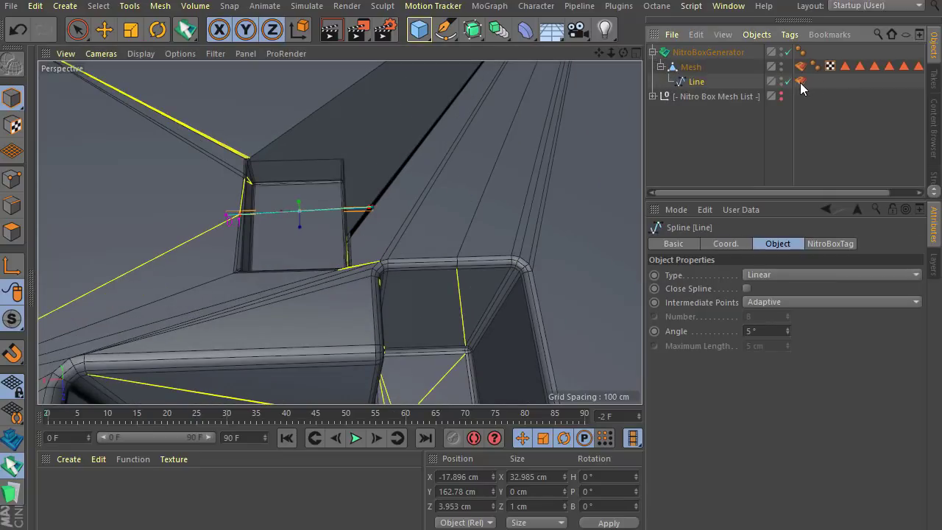
click(800, 81)
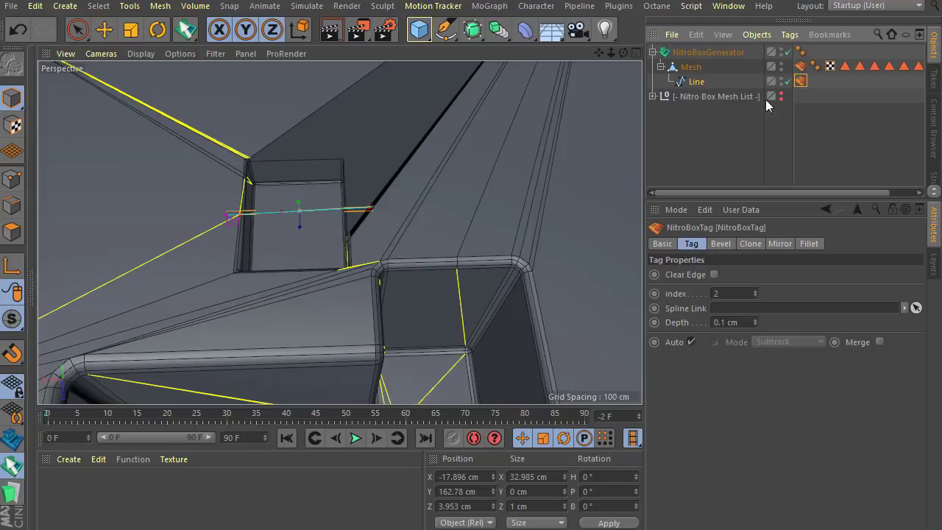
click(15, 31)
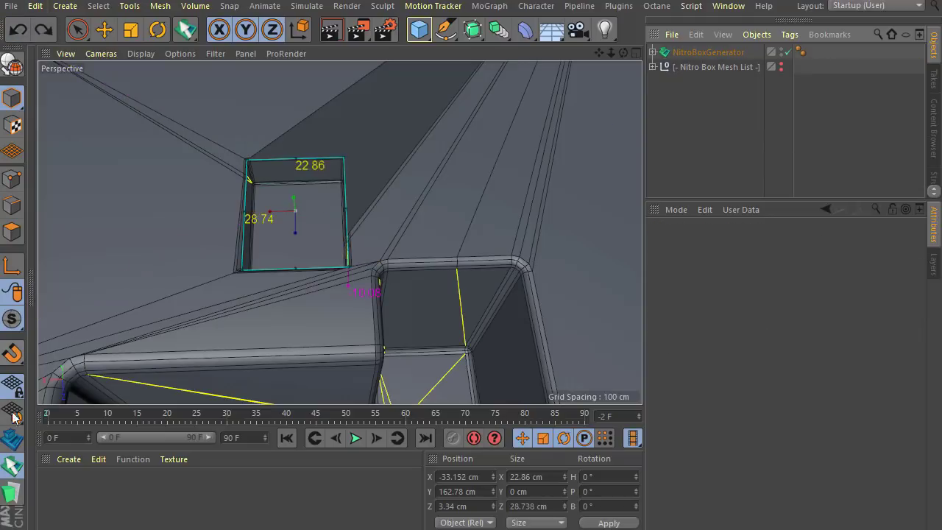
- Turn off Model Mode for the NitroBox tool and undo the earlier changes until the shallow hole is removed
click(12, 465)
click(694, 281)
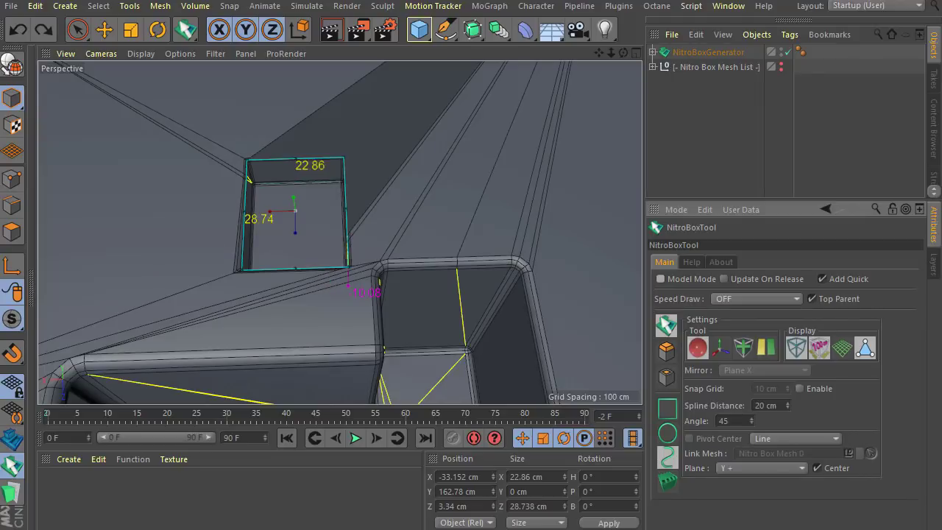
scroll(403, 163, down, 4)
drag(306, 153, 348, 194)
click(16, 31)
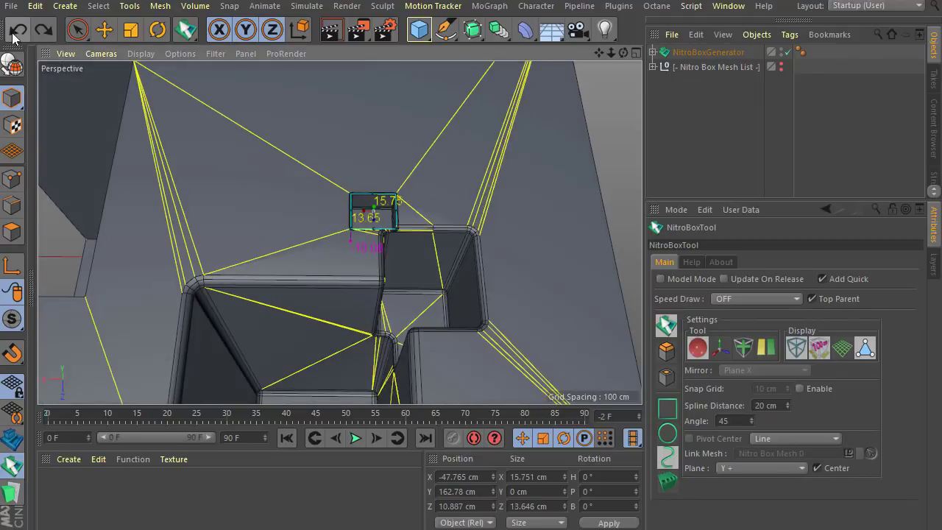
scroll(236, 277, up, 2)
click(15, 31)
click(15, 31)
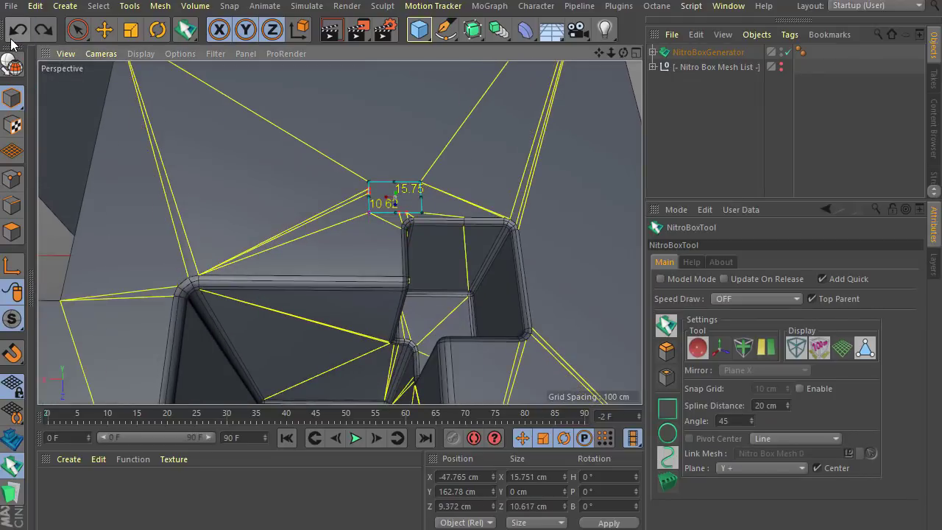
scroll(295, 290, up, 2)
click(12, 34)
scroll(243, 253, down, 2)
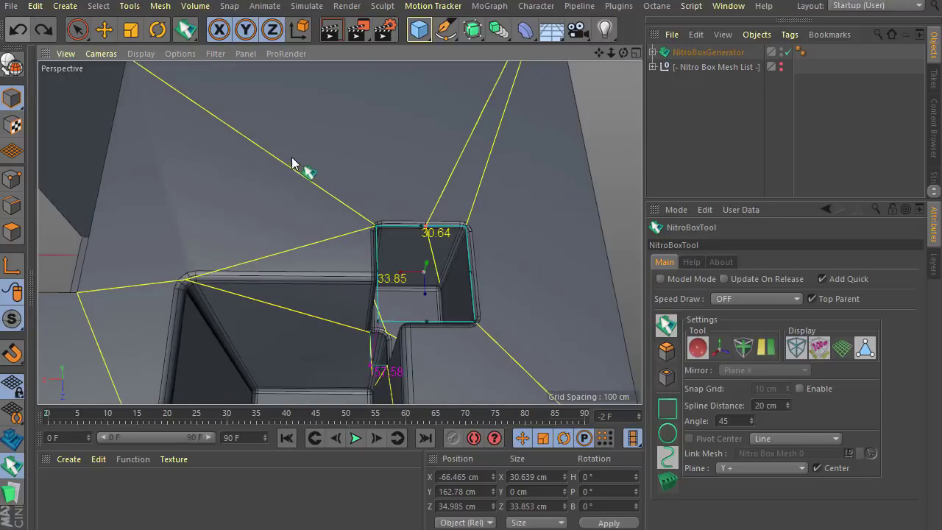
- Cut a rectangular hole about 31 by 19 cm overlapping the corner of the beveled square hole
drag(292, 158, 356, 212)
click(15, 463)
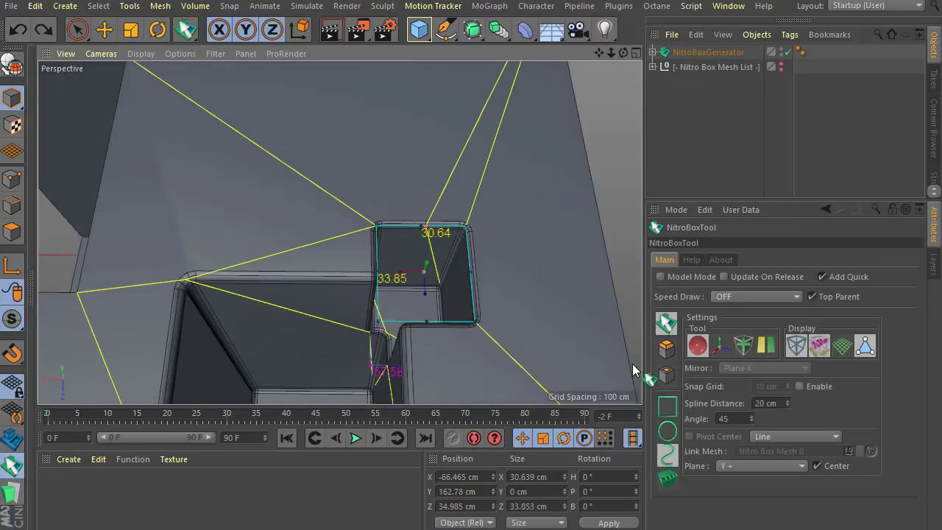
click(668, 405)
mouse_move(299, 191)
mouse_down()
mouse_move(347, 236)
mouse_move(412, 205)
mouse_up()
scroll(347, 235, up, 3)
drag(353, 231, 358, 244)
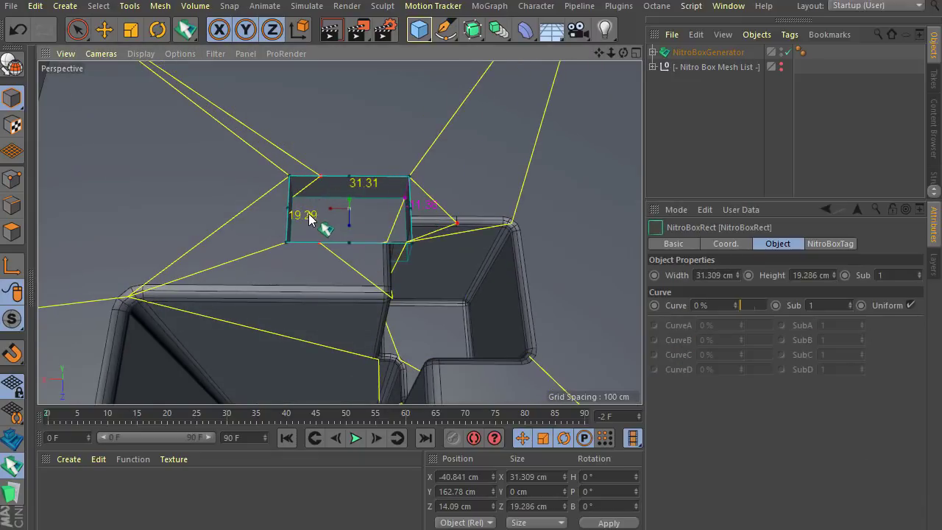
- Bevel the new rectangular hole and cut a narrow hole about 18 by 52 cm and 22 cm deep near the corner notch
mouse_move(365, 212)
mouse_down()
mouse_move(292, 223)
mouse_move(328, 220)
mouse_move(311, 153)
mouse_up()
scroll(402, 267, down, 3)
scroll(321, 207, up, 2)
scroll(330, 233, up, 3)
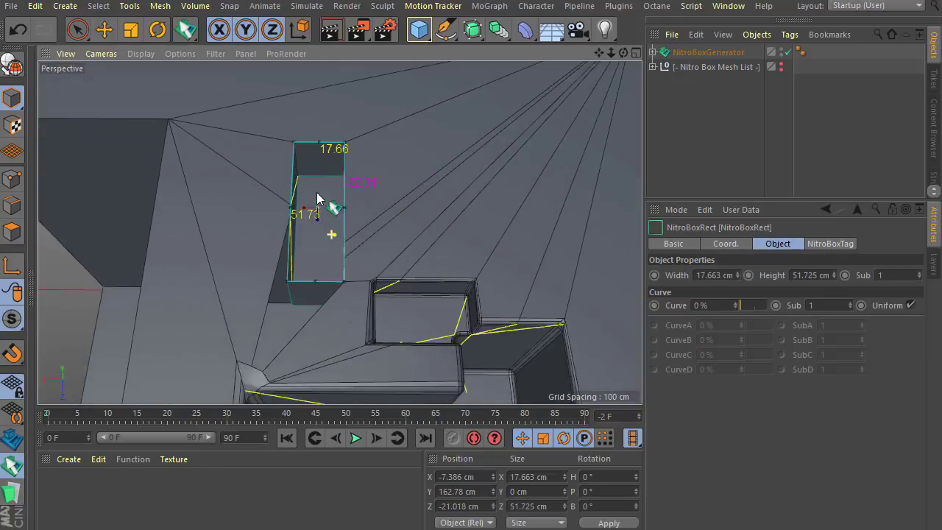
- Examine the mesh edges running between the narrow hole, the neighbouring beveled holes and the corner notch
scroll(319, 209, down, 3)
scroll(375, 215, down, 1)
scroll(324, 234, up, 3)
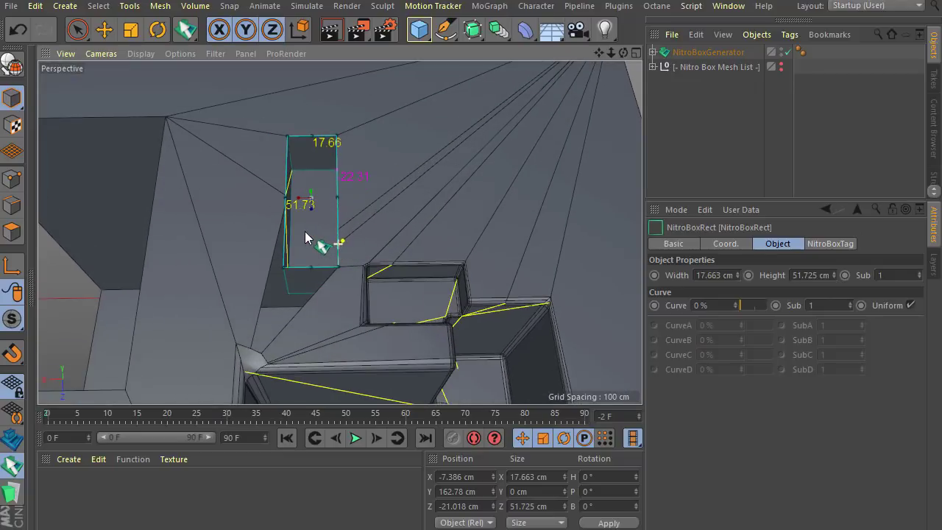
scroll(308, 231, down, 3)
scroll(318, 249, up, 2)
alt+drag(324, 284, 322, 299)
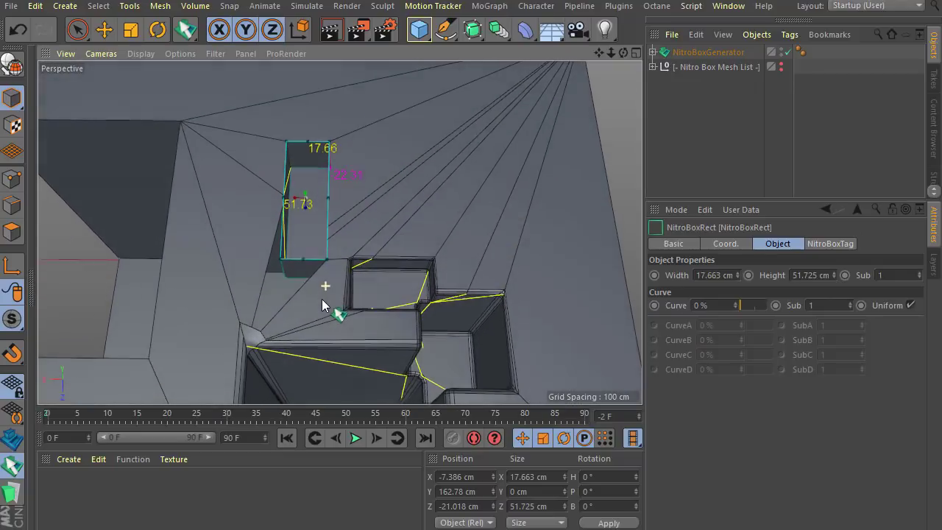
scroll(231, 227, down, 2)
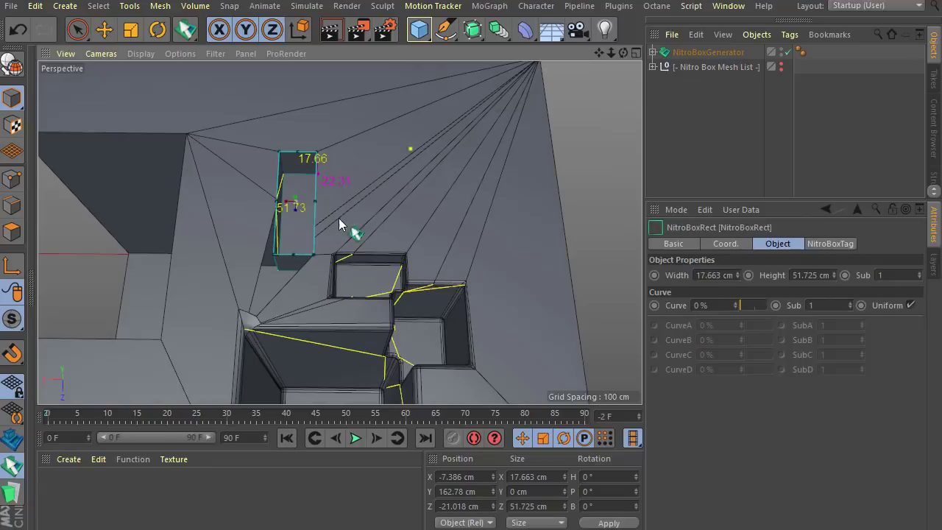
alt+drag(324, 266, 299, 281)
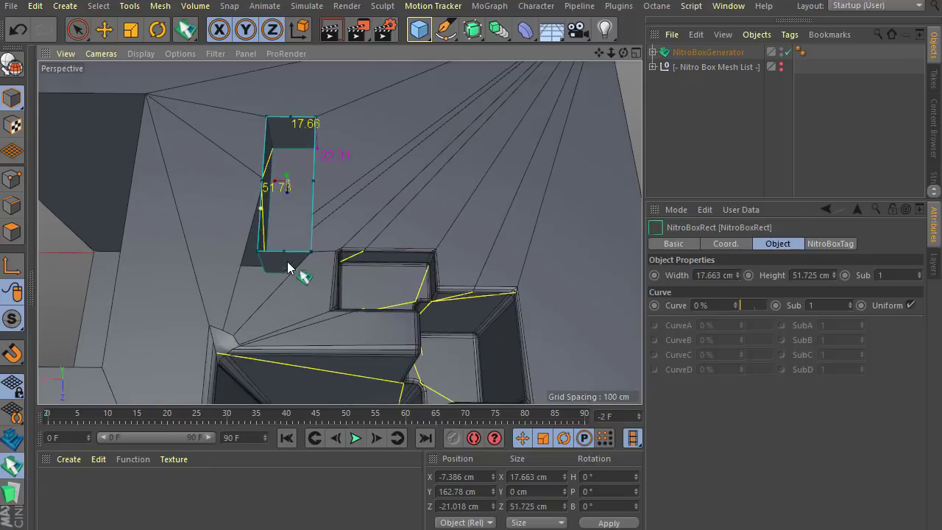
scroll(291, 270, down, 4)
scroll(291, 270, up, 3)
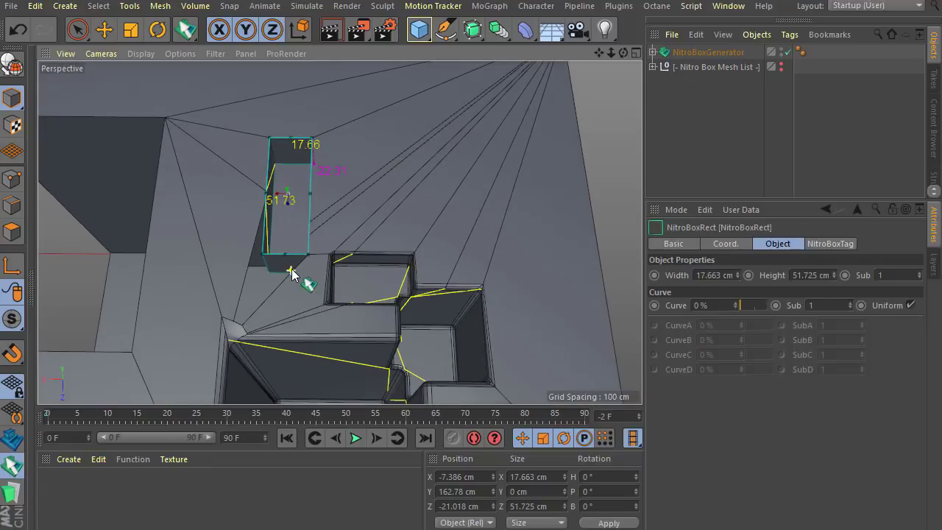
- Draw a straight NitroBox spline line about 37 cm long across the upper part of the narrow hole
click(12, 465)
click(758, 436)
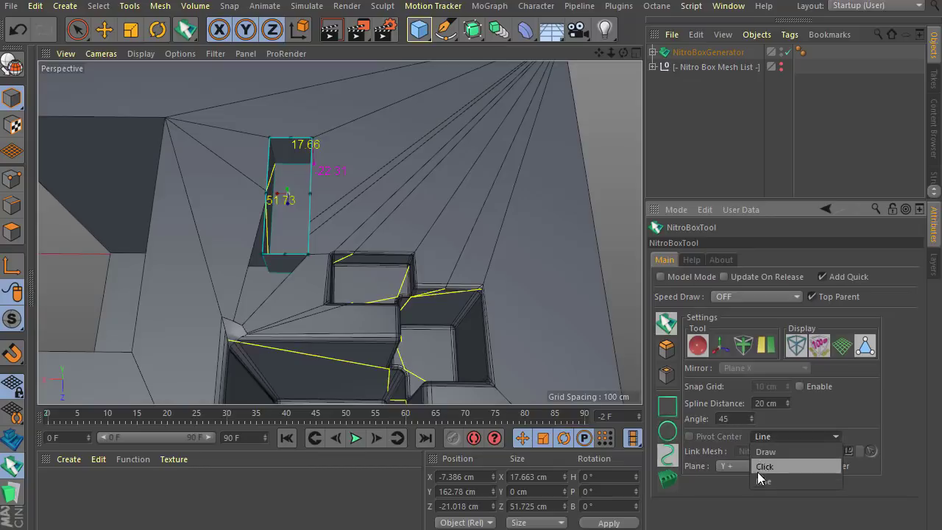
click(760, 482)
drag(251, 167, 327, 161)
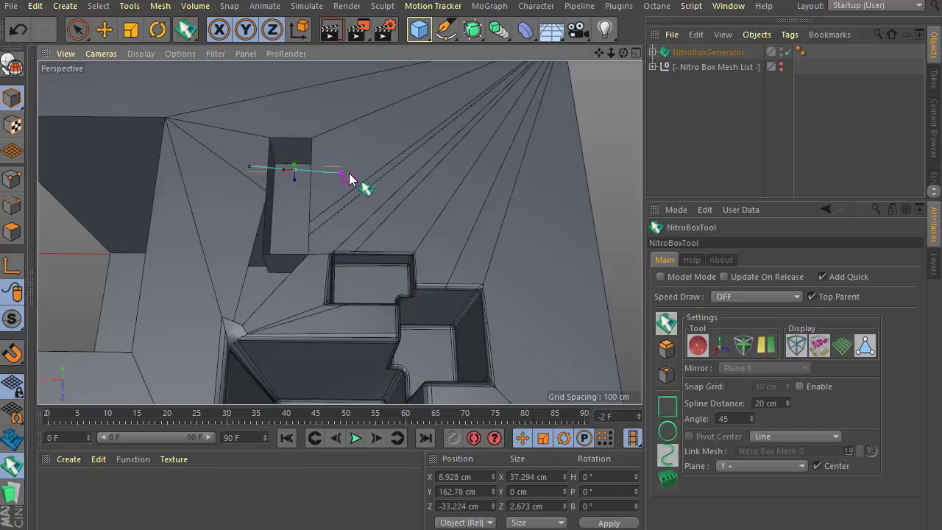
scroll(320, 181, up, 4)
scroll(321, 193, down, 4)
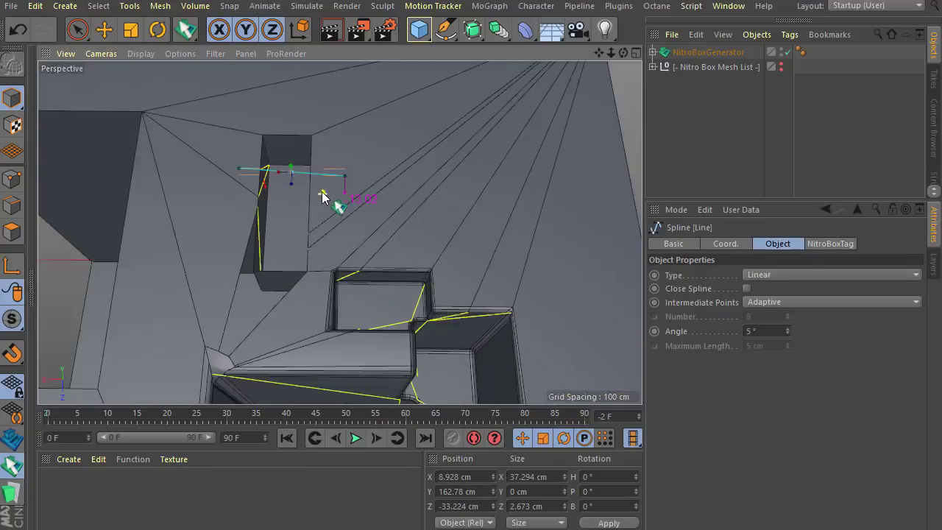
- Check the narrow hole's NitroBox tag and set the line's tag index to 5
click(653, 52)
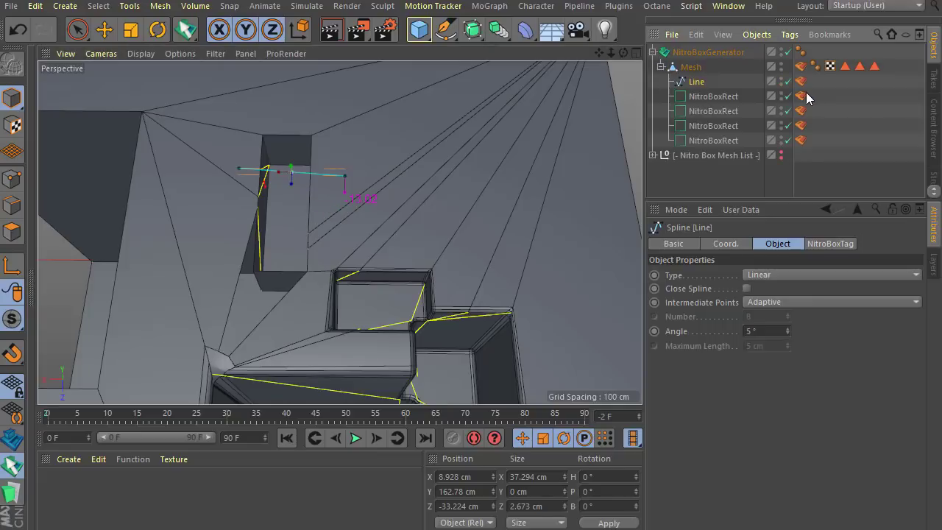
click(732, 97)
click(801, 96)
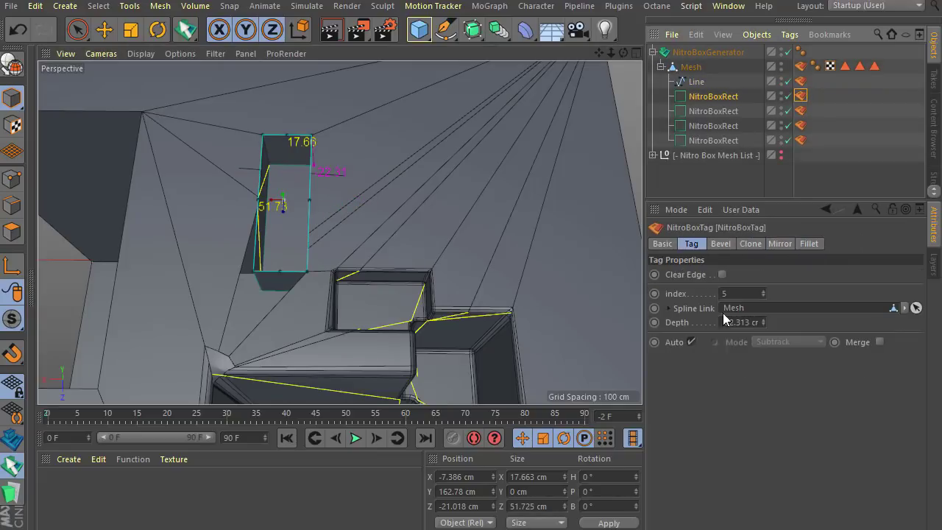
click(741, 292)
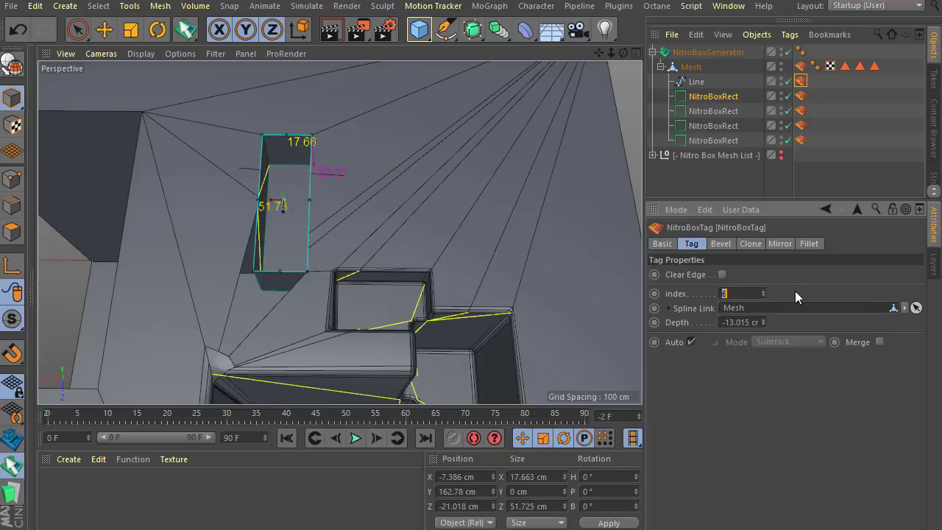
text(5)
key(Return)
click(695, 81)
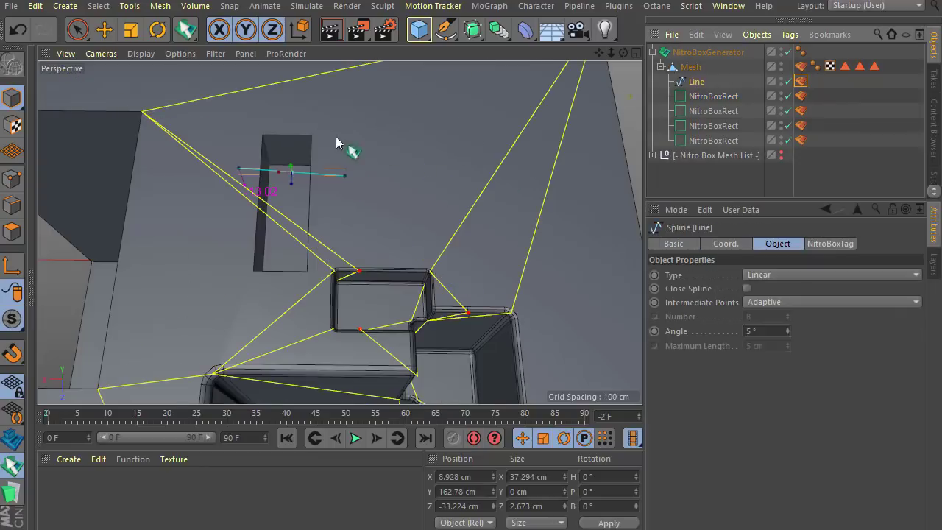
click(106, 30)
click(711, 172)
mouse_move(348, 258)
alt+mouse_down()
mouse_move(396, 177)
mouse_move(357, 249)
alt+mouse_up()
click(696, 81)
scroll(358, 236, up, 4)
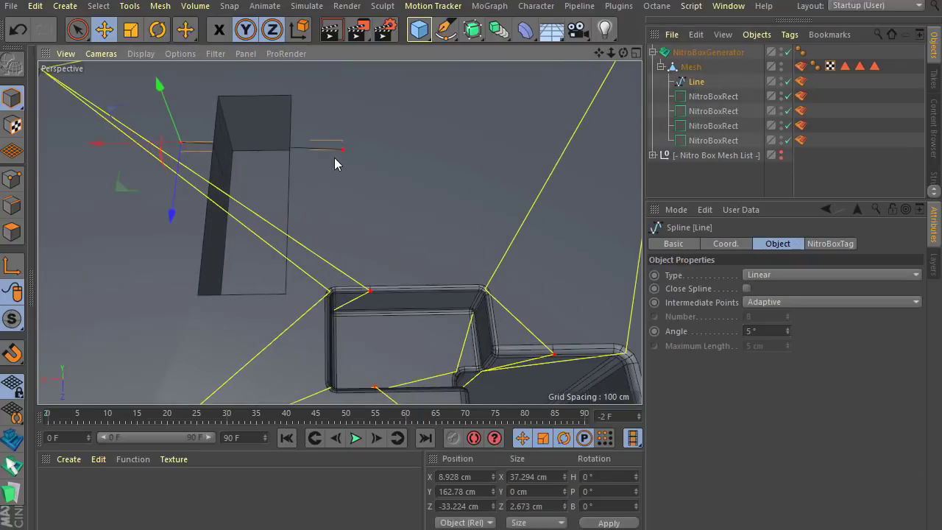
click(276, 148)
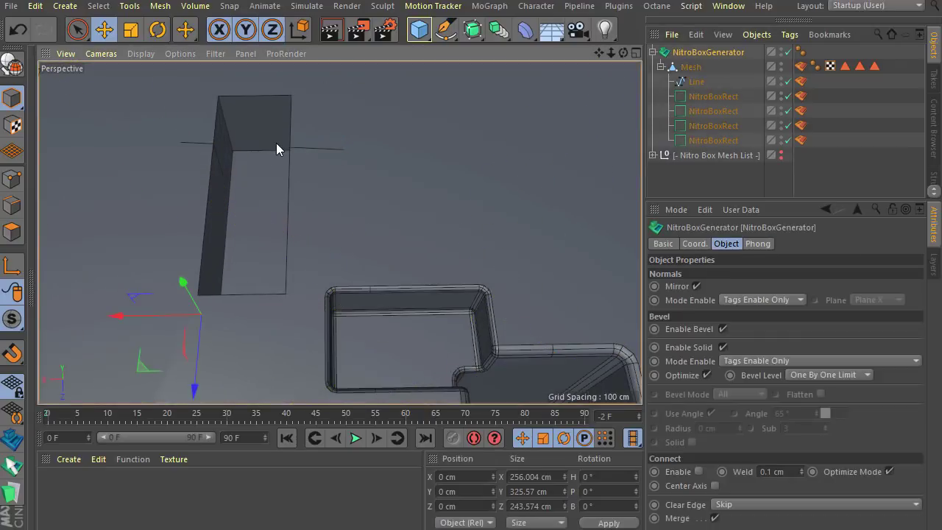
click(675, 82)
key(z)
key(x)
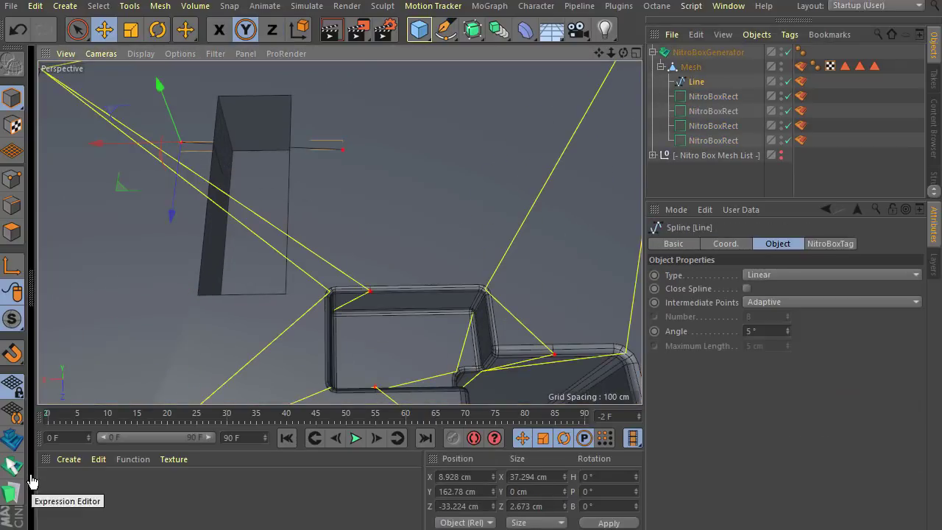
- Turn on Clear Edge for the line across the narrow hole, then deselect it to inspect the whole block
click(13, 466)
right_click(142, 193)
click(183, 316)
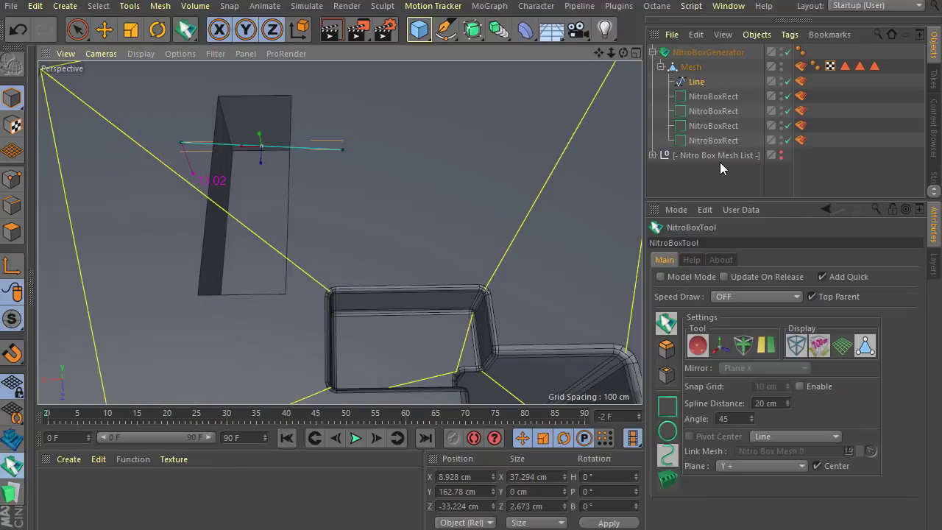
click(718, 157)
scroll(380, 226, down, 6)
alt+drag(435, 259, 287, 253)
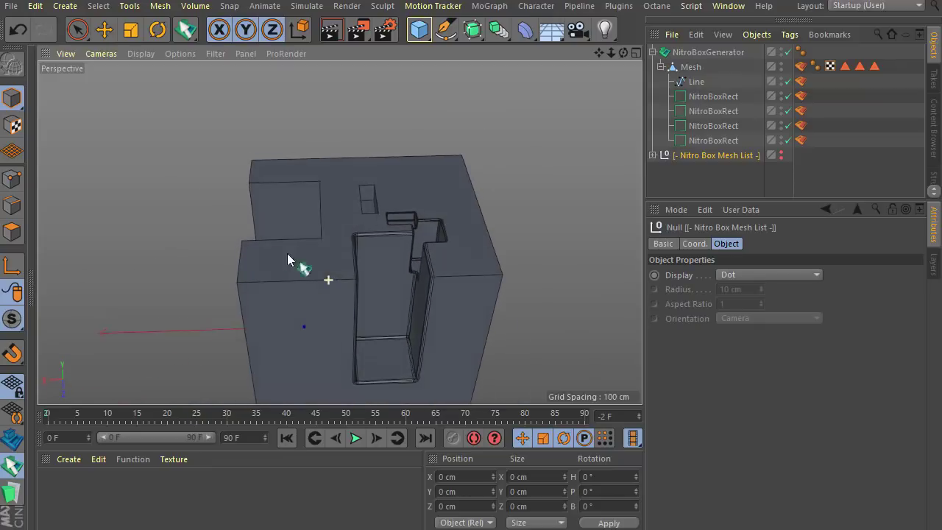
scroll(279, 251, down, 3)
scroll(354, 263, up, 3)
- Delete the NitroBox generator together with its block and holes, keeping the NitroBox spline tool in Line mode
click(18, 464)
scroll(271, 277, down, 3)
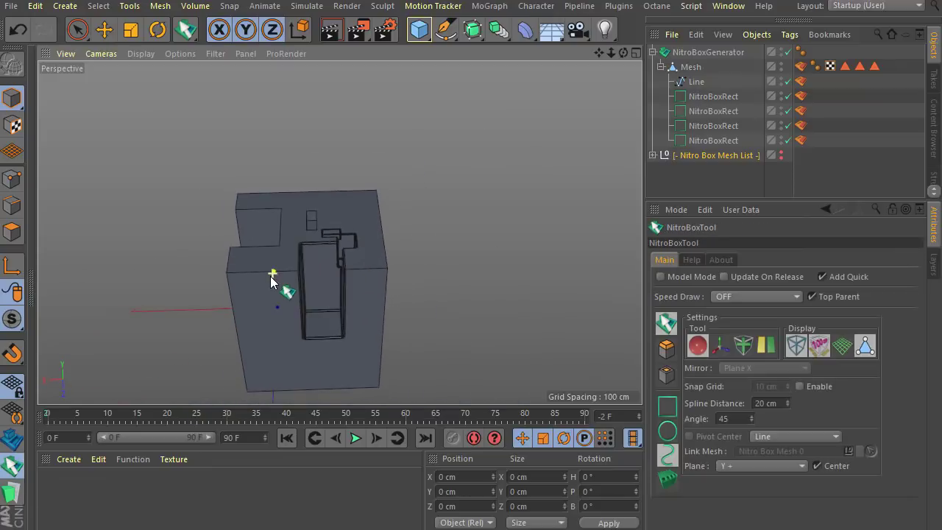
scroll(271, 277, up, 3)
click(668, 454)
scroll(314, 111, down, 3)
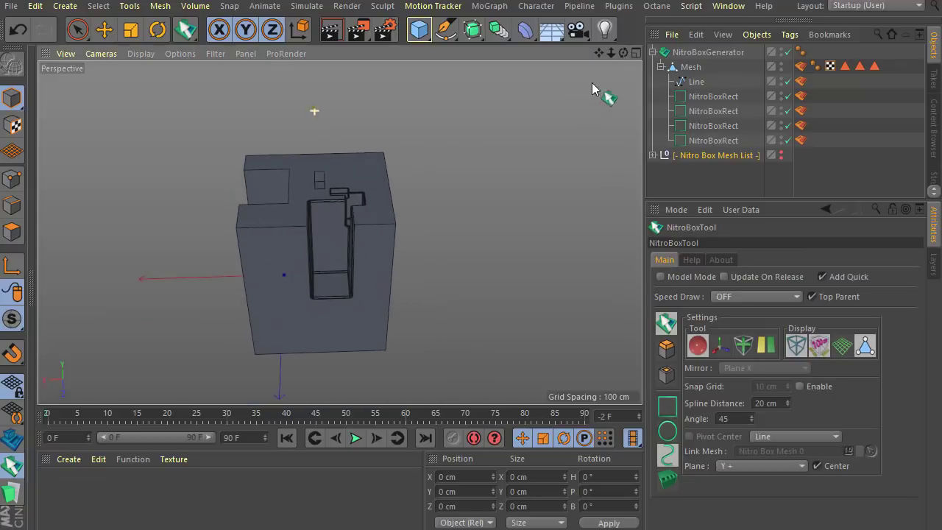
click(676, 52)
key(Delete)
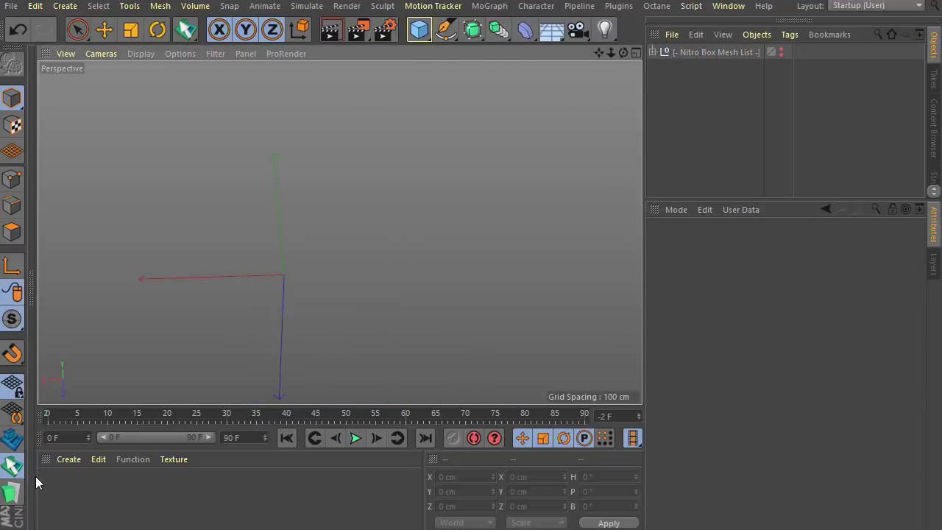
- Switch the NitroBox tool to the rectangle shape and delete the generator holding the stray line
click(18, 469)
click(355, 323)
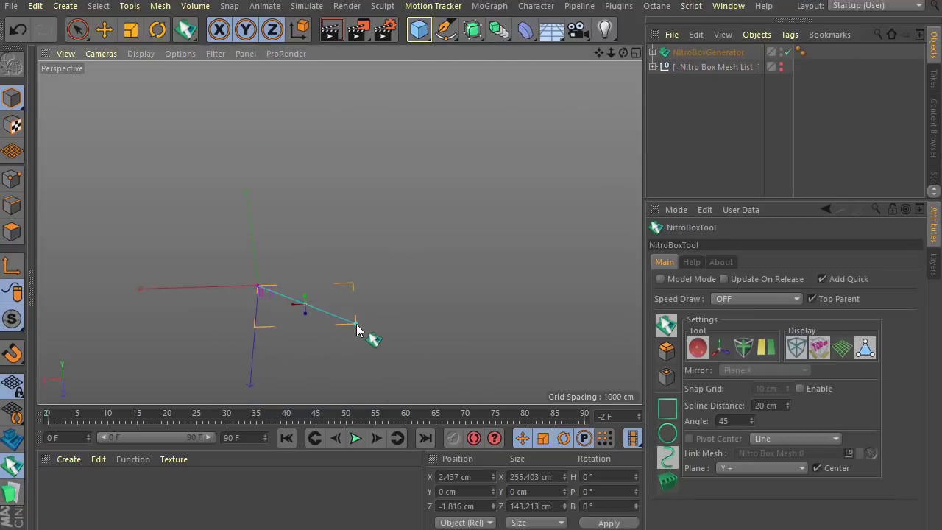
click(16, 471)
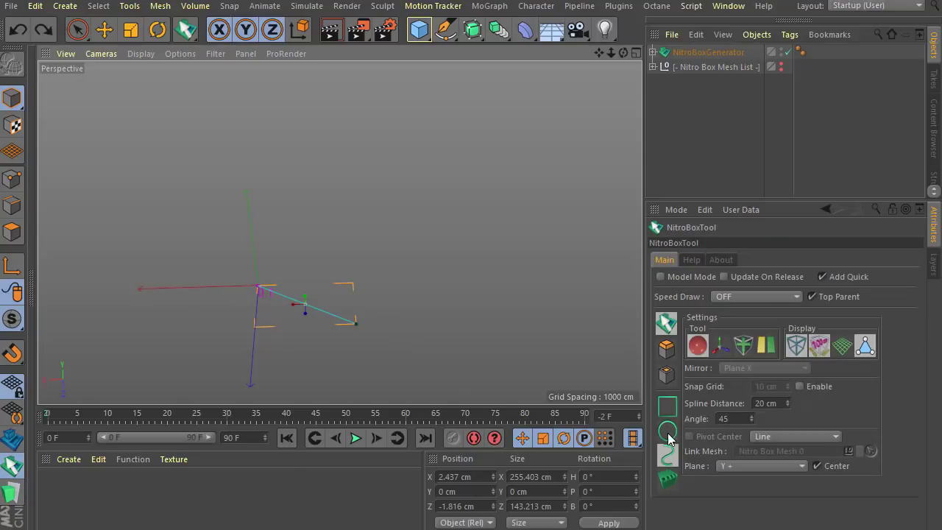
click(667, 410)
click(684, 51)
key(Delete)
- Draw a NitroBox block about 241 by 150 cm and 245 cm high, and cut a hole about 44 by 119 cm into its top
drag(252, 288, 344, 331)
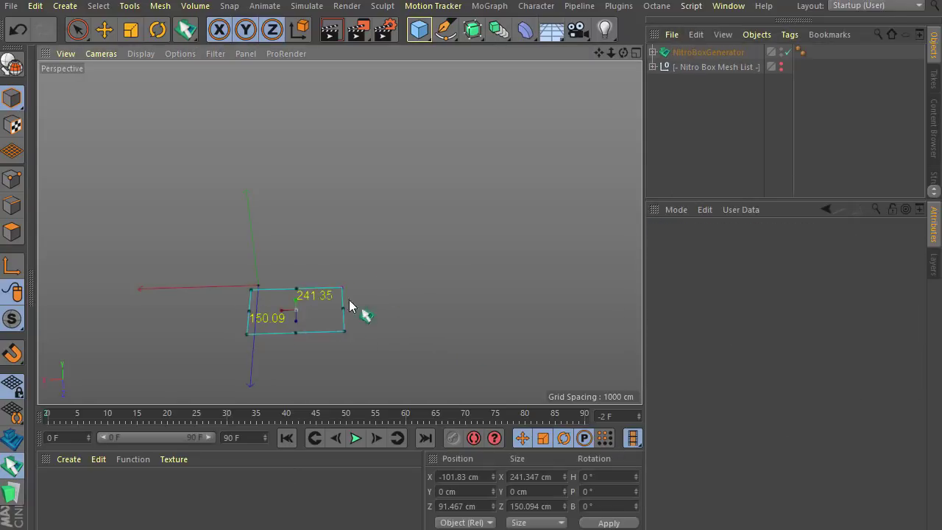
click(348, 259)
scroll(290, 260, up, 2)
drag(248, 233, 272, 280)
click(287, 310)
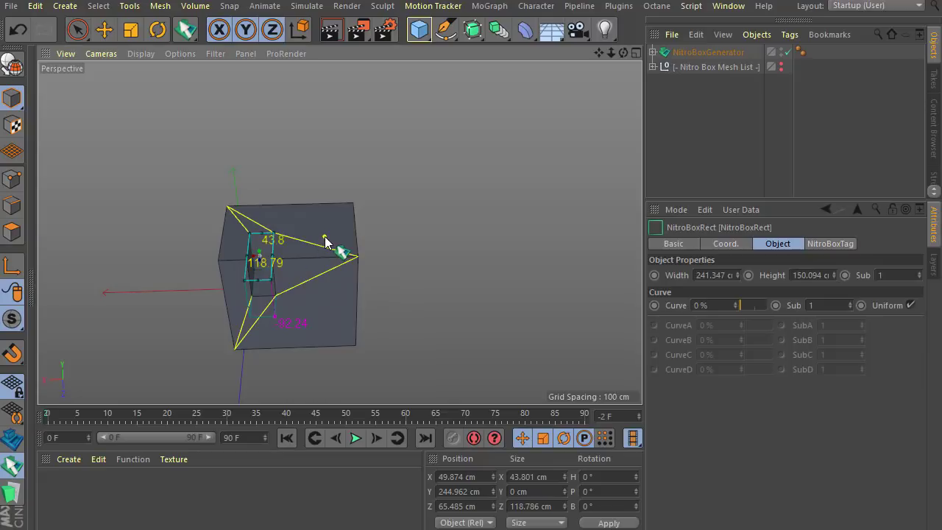
- Cut a rectangular notch about 103 by 124 cm from the block's top down its outer front edge
mouse_move(325, 237)
mouse_down()
mouse_move(375, 277)
mouse_move(329, 244)
mouse_up()
click(371, 313)
scroll(296, 270, up, 4)
drag(368, 219, 371, 200)
scroll(370, 250, down, 4)
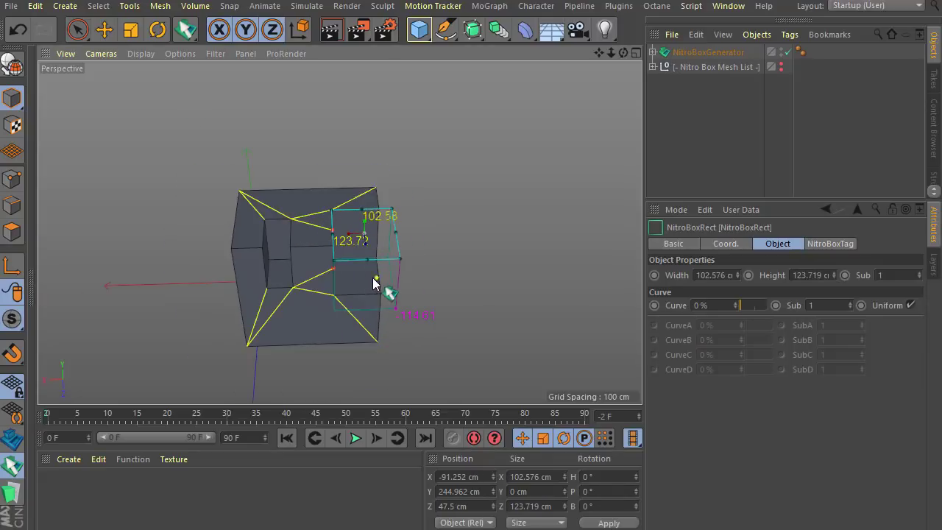
- Turn off the n-gon line display on the block
scroll(323, 253, up, 2)
right_click(324, 253)
right_click(309, 247)
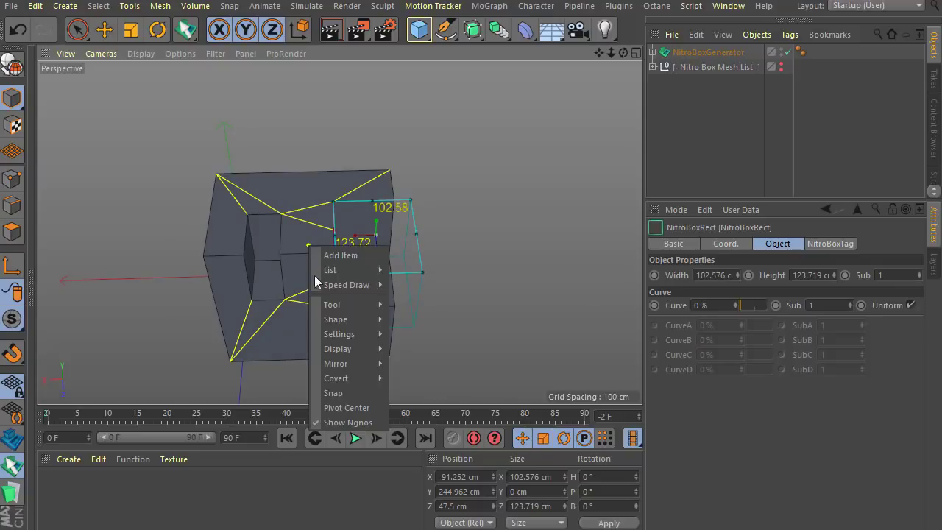
click(354, 420)
- Extend the outer notch to about 137 cm in height and widen the narrow top hole to about 58 cm
alt+drag(388, 274, 372, 195)
alt+drag(359, 236, 357, 230)
click(285, 256)
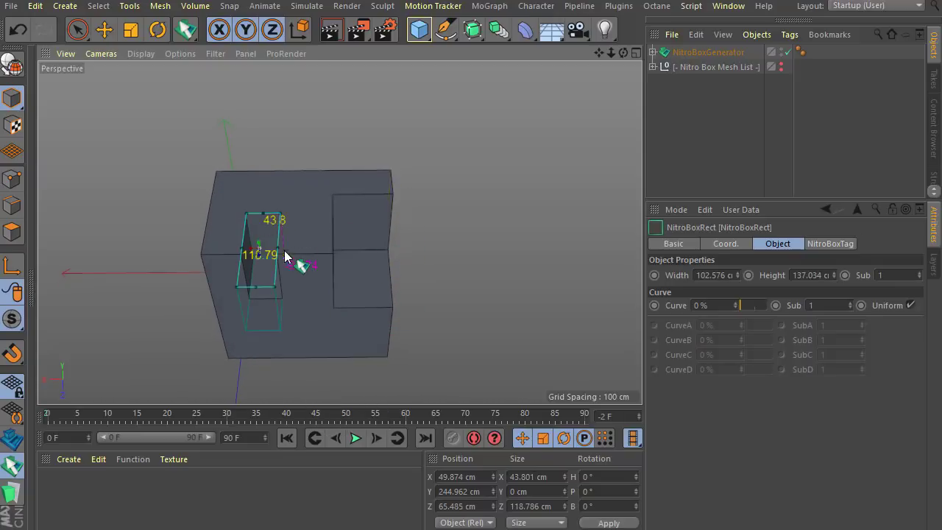
click(654, 53)
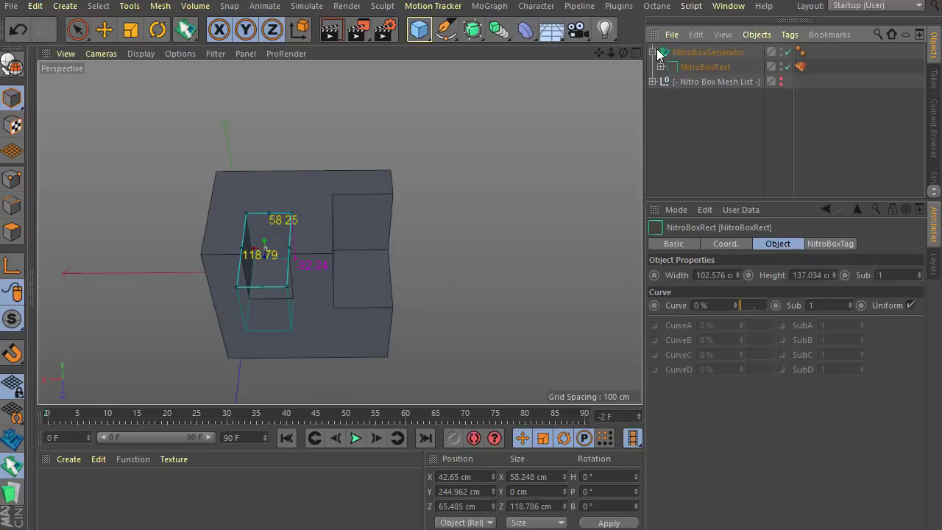
click(480, 35)
click(684, 99)
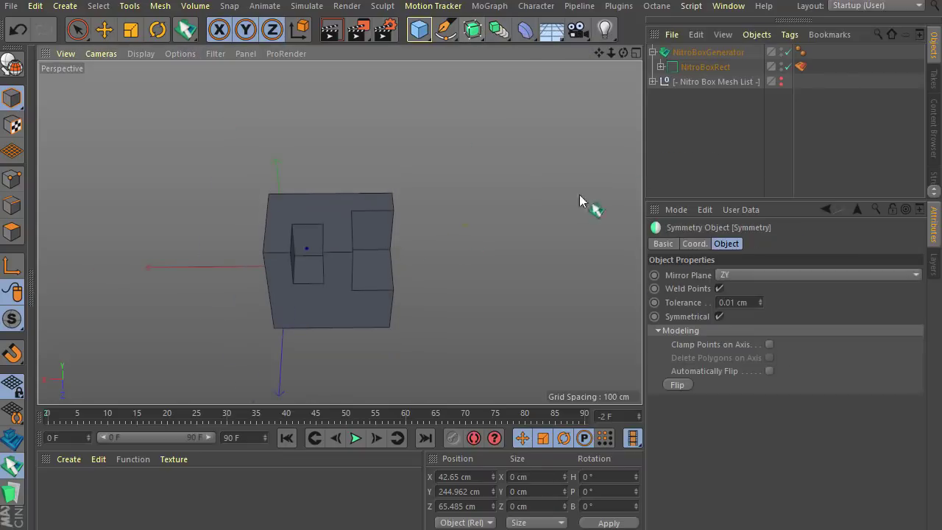
- Mirror the block by placing the NitroBox generator inside a new Symmetry object
click(687, 52)
click(498, 36)
alt+click(683, 79)
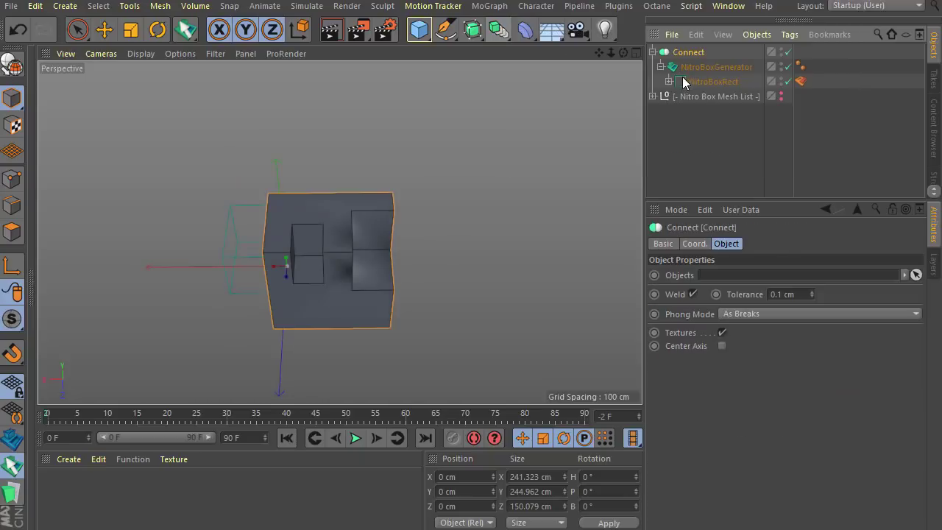
key(ctrl+z)
click(498, 30)
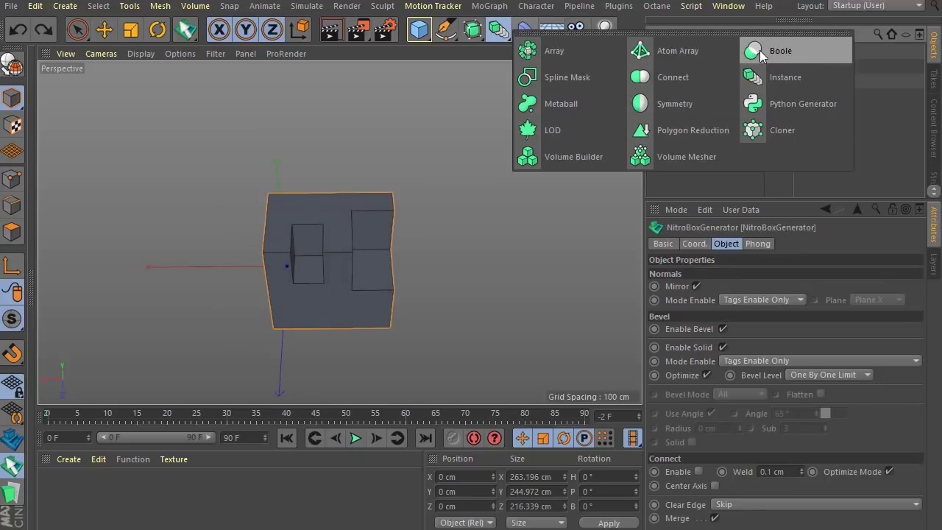
alt+click(677, 103)
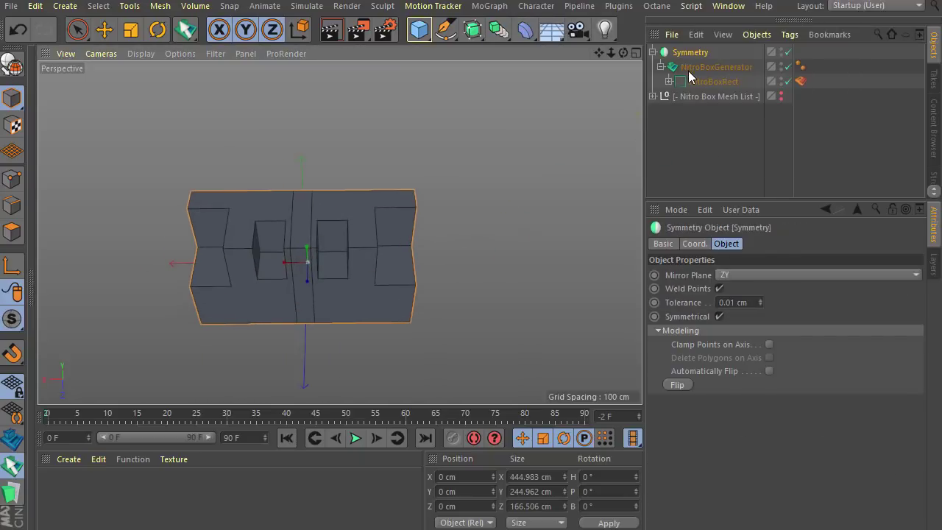
- Move the NitroBox generator inside the Symmetry object about 41 cm along negative X to separate the two halves
click(104, 30)
drag(266, 265, 276, 265)
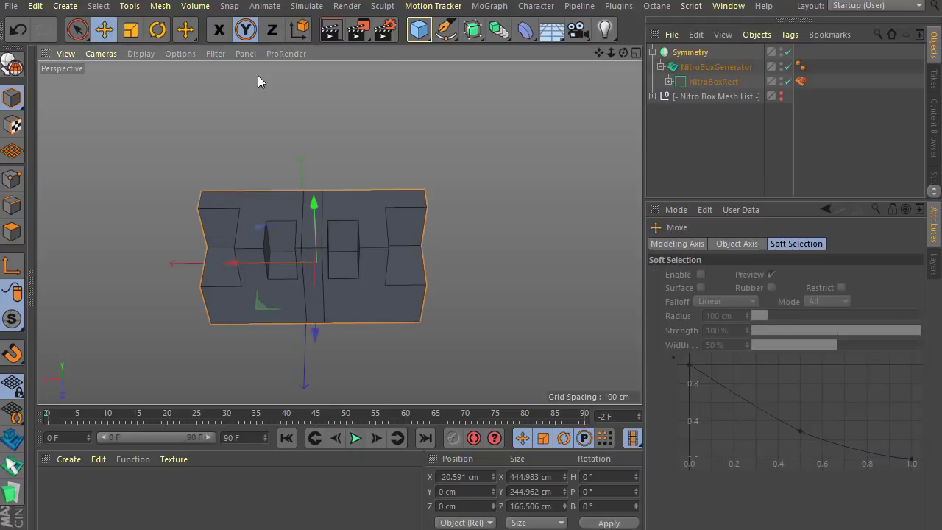
key(ctrl+z)
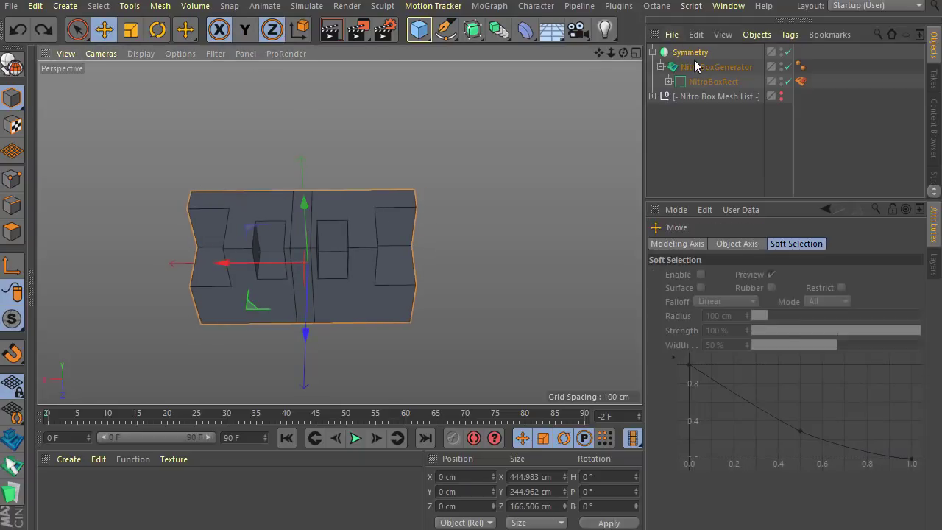
click(696, 66)
drag(278, 263, 297, 264)
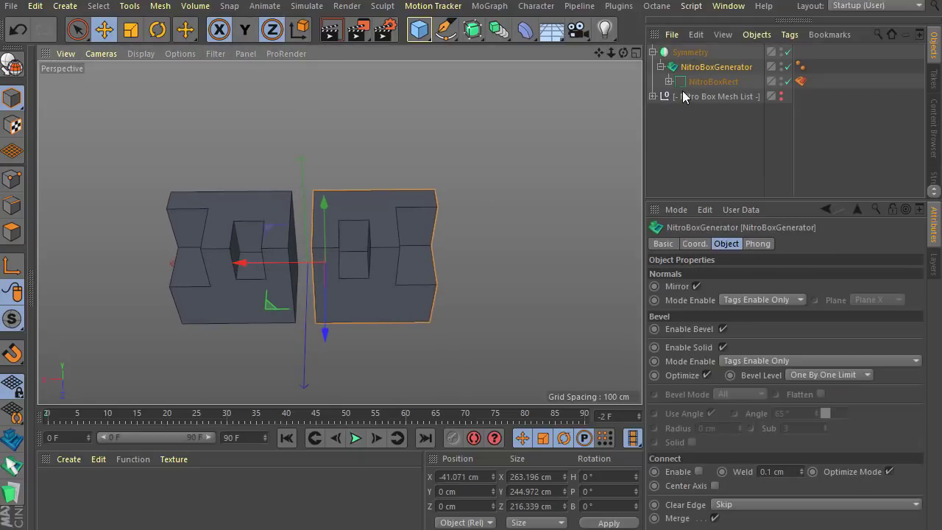
- Cut a notch about 35 by 75 cm into the block's lower outer edge and a narrow slot along its inner edge
click(669, 82)
click(14, 468)
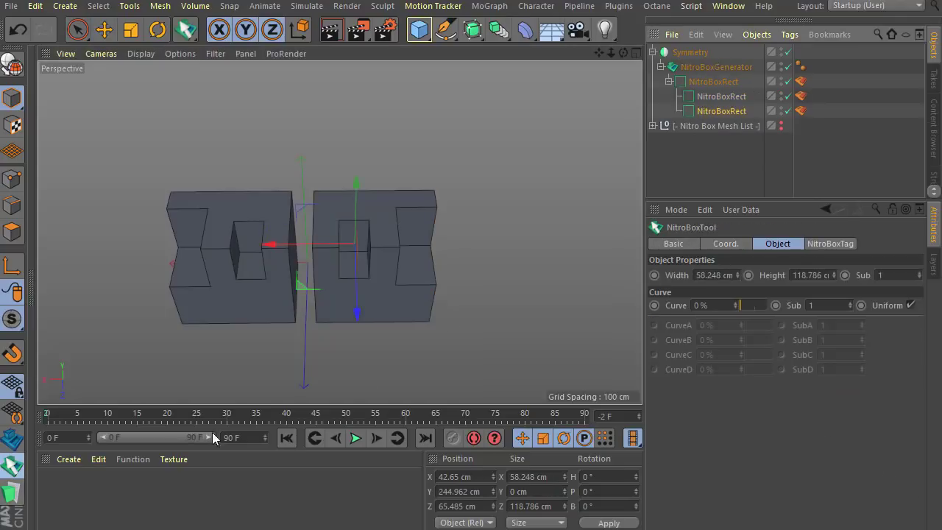
scroll(391, 351, up, 3)
drag(433, 237, 464, 277)
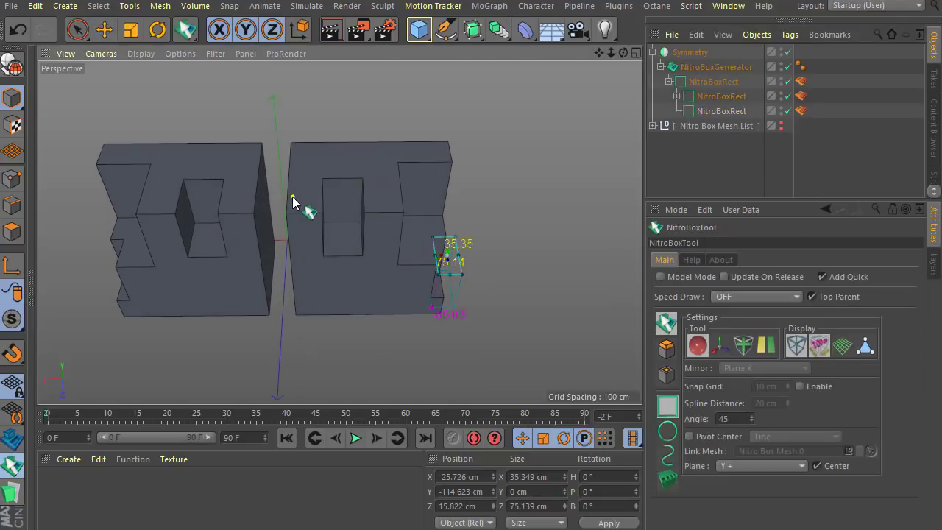
drag(298, 198, 280, 223)
- Wrap the Symmetry object in a Volume Builder and put that inside a Volume Mesher
click(668, 54)
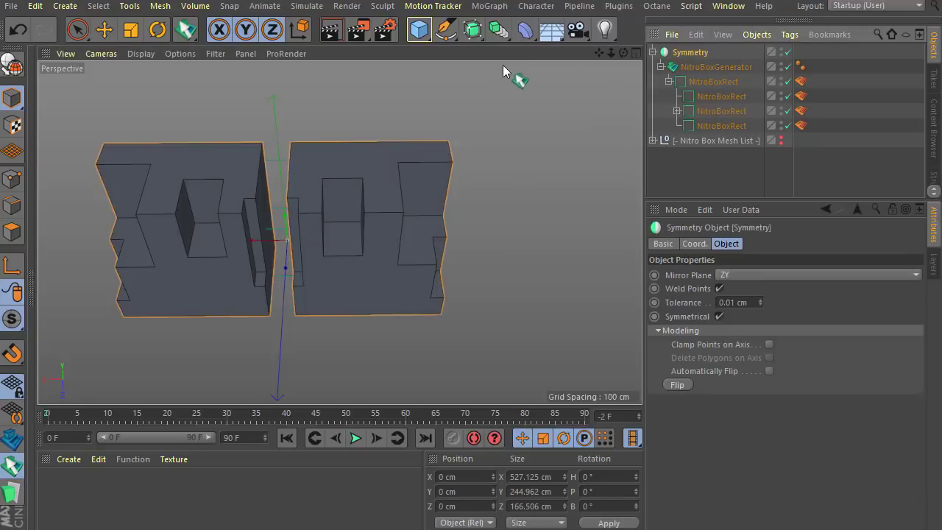
click(498, 32)
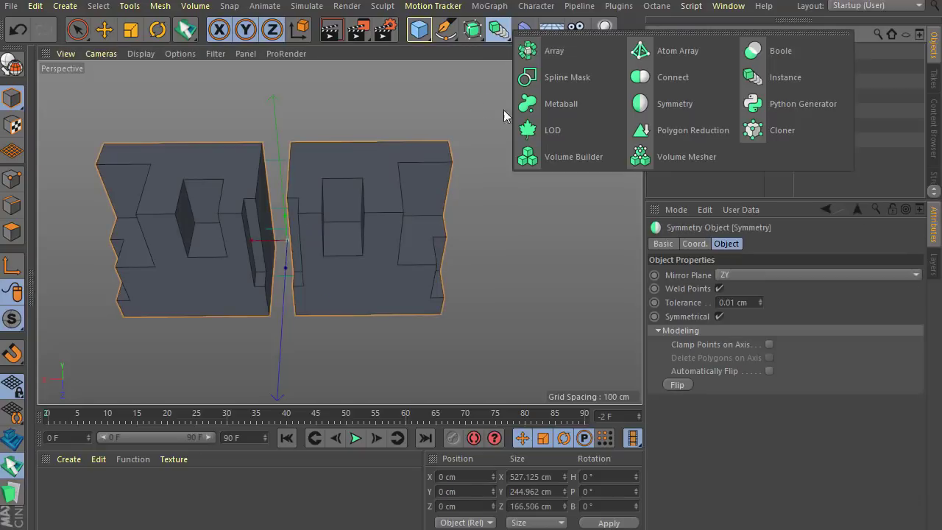
click(602, 156)
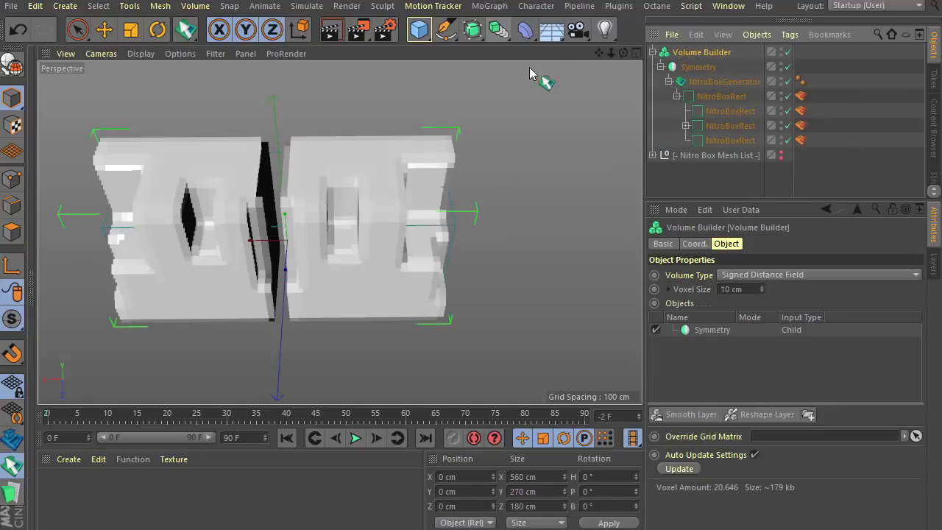
click(498, 29)
click(655, 156)
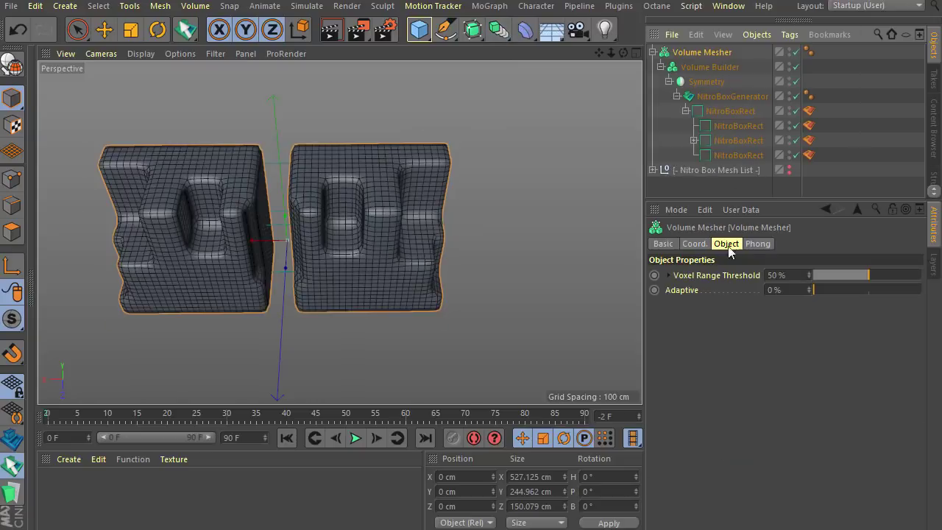
- Set the Volume Builder's voxel size to 3 cm
click(705, 67)
double_click(739, 289)
text(3)
key(Return)
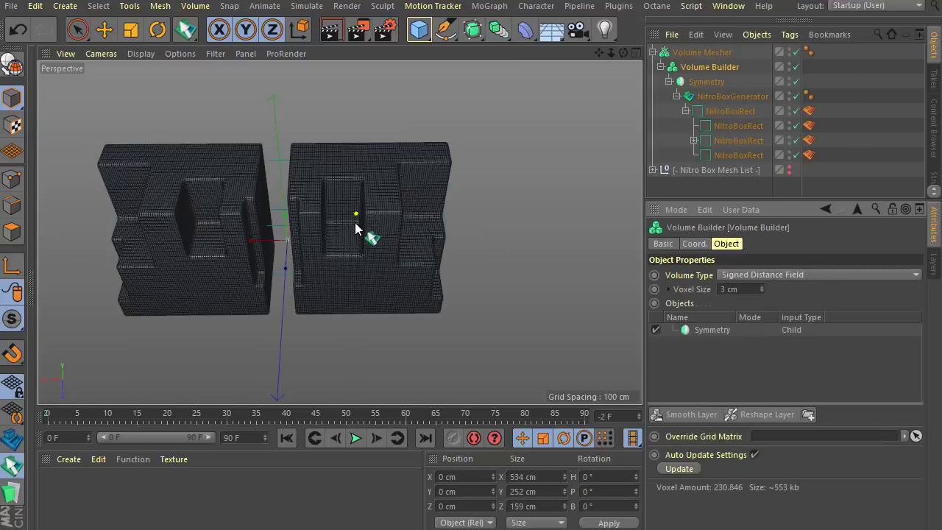
- Cut a slot about 24 by 114 cm and 176 cm deep from the top, between the hole and the outer notch
scroll(378, 215, up, 3)
mouse_move(385, 172)
mouse_down()
mouse_move(398, 215)
mouse_move(389, 340)
mouse_up()
drag(385, 199, 389, 151)
- Set the viewport display to Gouraud Shading without lines and undo the accidental edit on the block
click(139, 55)
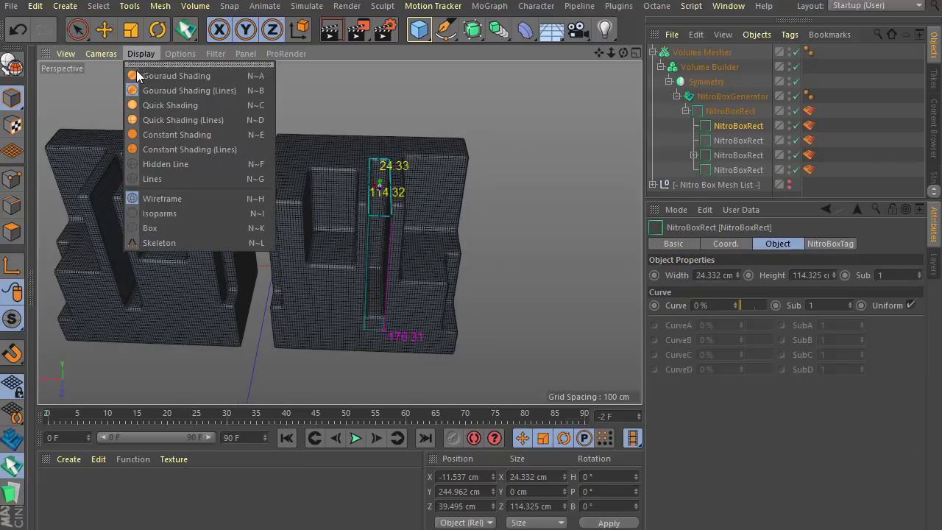
click(147, 76)
mouse_move(412, 259)
alt+mouse_down()
mouse_move(392, 307)
mouse_move(445, 213)
alt+mouse_up()
mouse_move(315, 343)
mouse_down()
mouse_move(268, 374)
mouse_move(254, 347)
mouse_up()
key(ctrl+z)
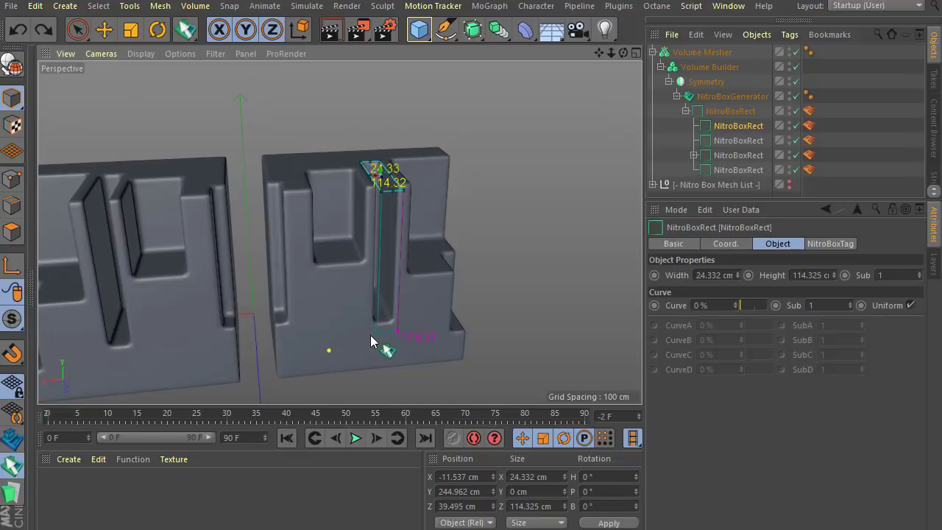
- Cut a notch about 36 by 82 cm and 98 cm deep through the outer notch's back wall at the upper corner
alt+drag(370, 335, 263, 369)
drag(524, 191, 589, 151)
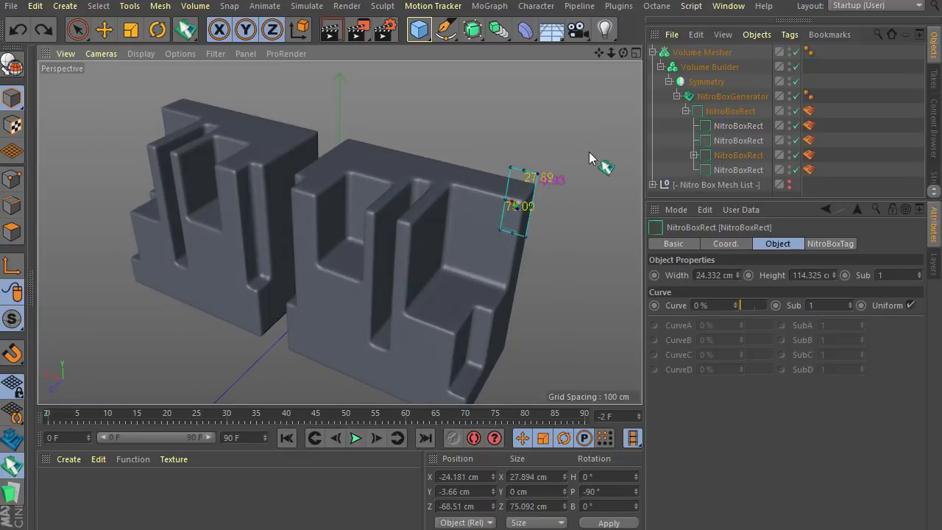
mouse_move(507, 201)
mouse_down()
mouse_move(466, 191)
mouse_move(494, 229)
mouse_move(493, 248)
mouse_move(492, 236)
mouse_move(524, 230)
mouse_up()
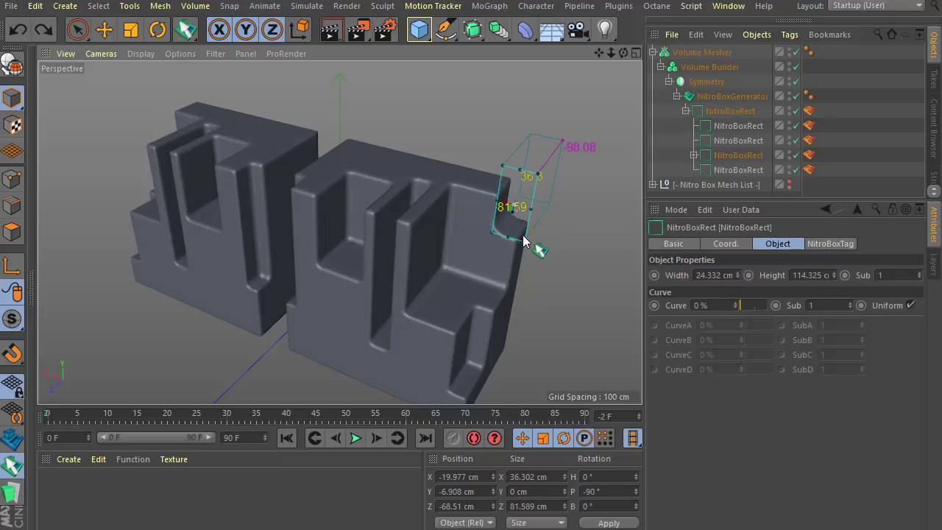
- Round the upper corner notch with CurveB at 88 % and SubB at 6, and enlarge it to about 62 by 107 cm
alt+drag(503, 286, 552, 284)
drag(494, 203, 472, 207)
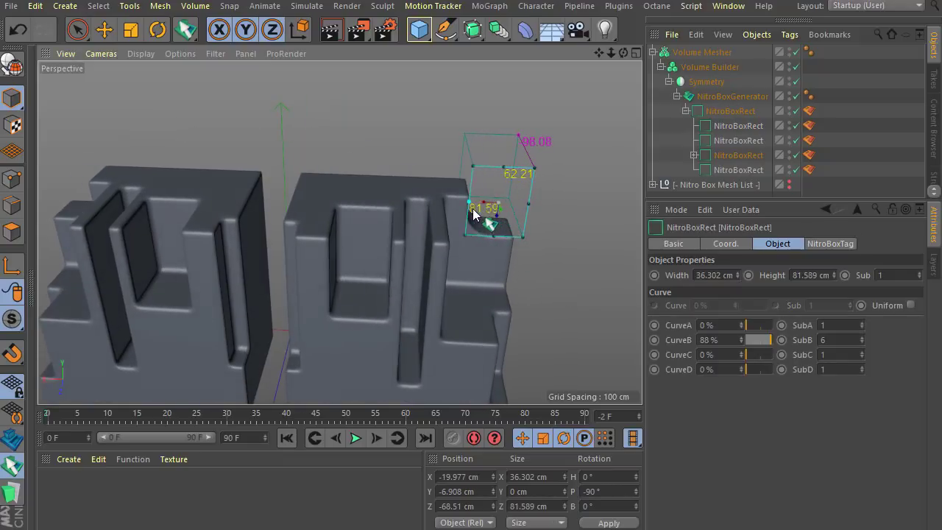
alt+drag(505, 297, 471, 298)
drag(494, 237, 492, 256)
alt+drag(410, 307, 357, 316)
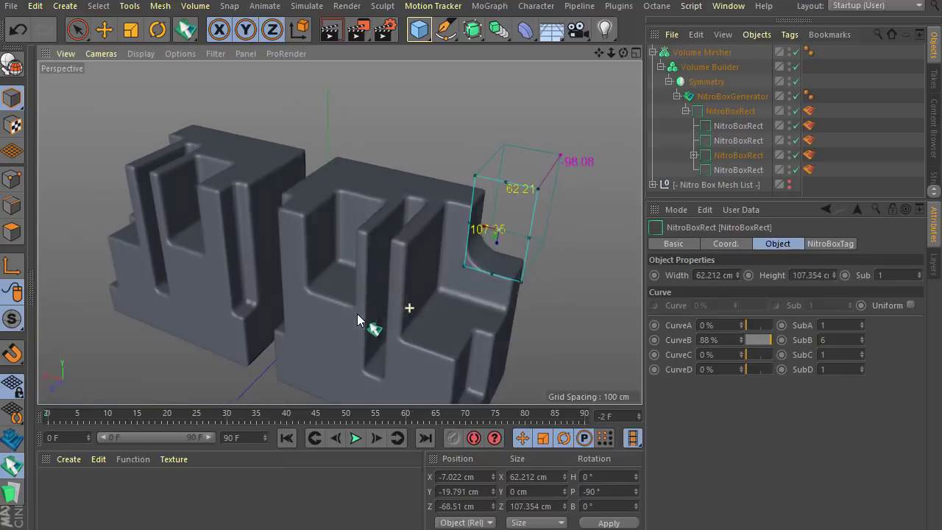
- Cut a notch about 24 by 48 cm with a 90 % curve into the block's inner front edge from the top
alt+right_drag(416, 246, 408, 254)
alt+drag(418, 320, 393, 257)
alt+right_drag(393, 257, 350, 294)
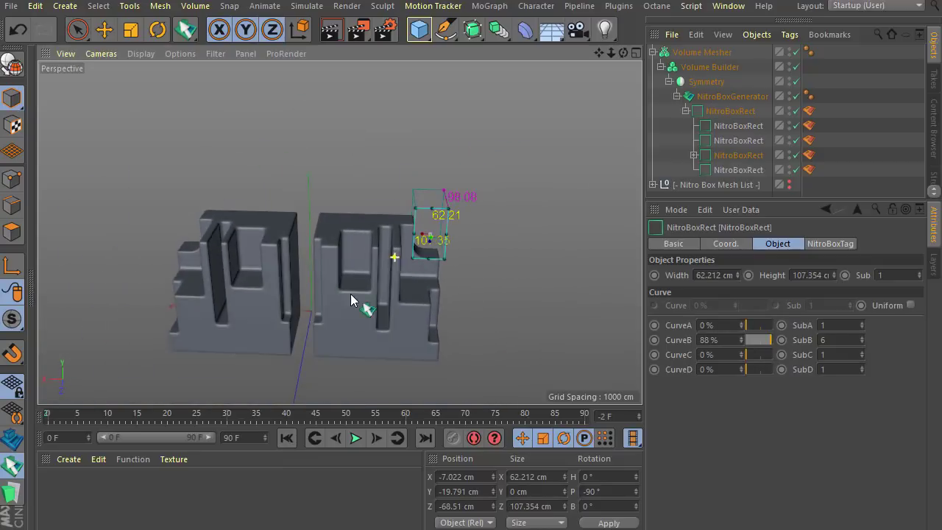
scroll(351, 294, up, 1)
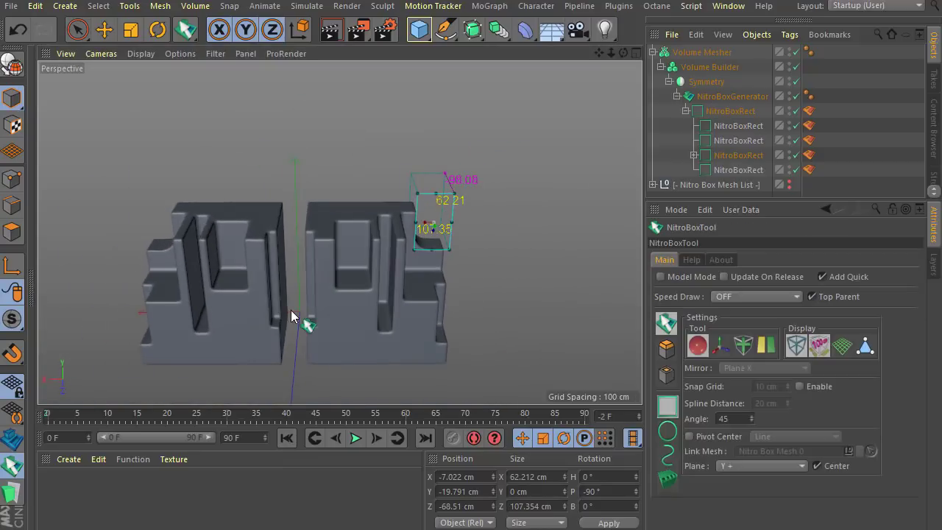
scroll(301, 336, down, 4)
scroll(306, 348, up, 3)
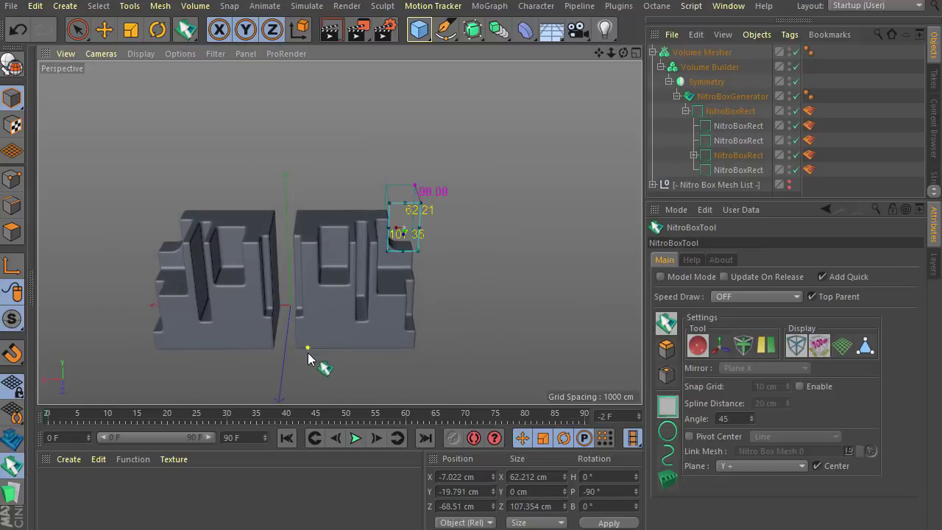
mouse_move(308, 353)
alt+mouse_down()
mouse_move(311, 326)
mouse_move(255, 322)
mouse_move(337, 340)
mouse_move(322, 362)
mouse_move(329, 357)
mouse_move(291, 337)
alt+mouse_up()
scroll(311, 326, up, 3)
key(ctrl+z)
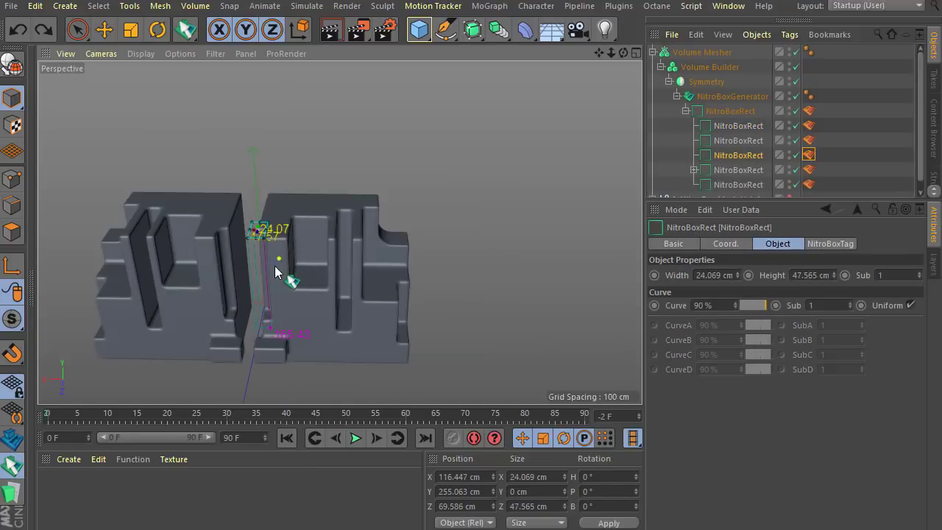
- Inspect the mirrored volume mesh and its inner-edge notch from close up and from farther away
alt+right_drag(275, 265, 255, 275)
scroll(266, 264, up, 2)
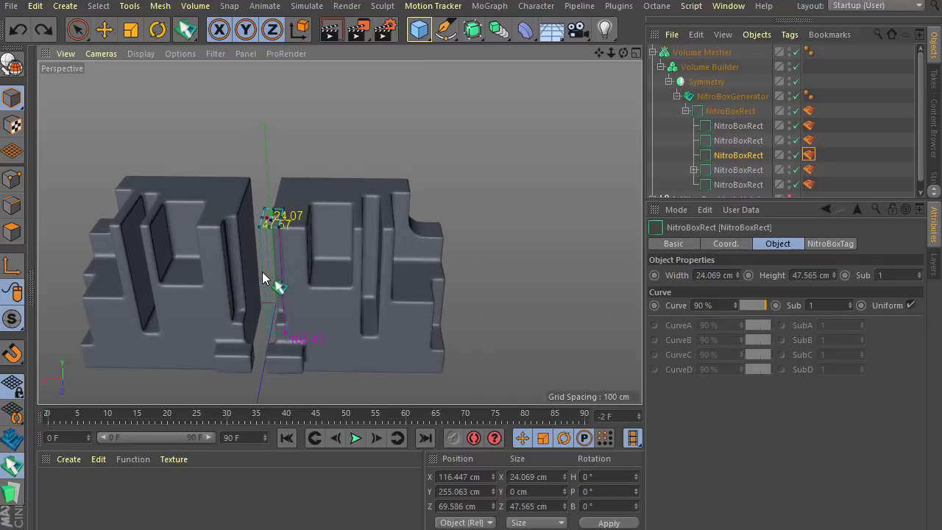
scroll(263, 224, up, 5)
mouse_move(261, 231)
mouse_down()
mouse_move(165, 244)
mouse_move(266, 236)
mouse_move(230, 234)
mouse_move(254, 226)
mouse_up()
scroll(284, 221, down, 3)
scroll(282, 226, up, 3)
scroll(322, 221, down, 4)
scroll(295, 230, down, 3)
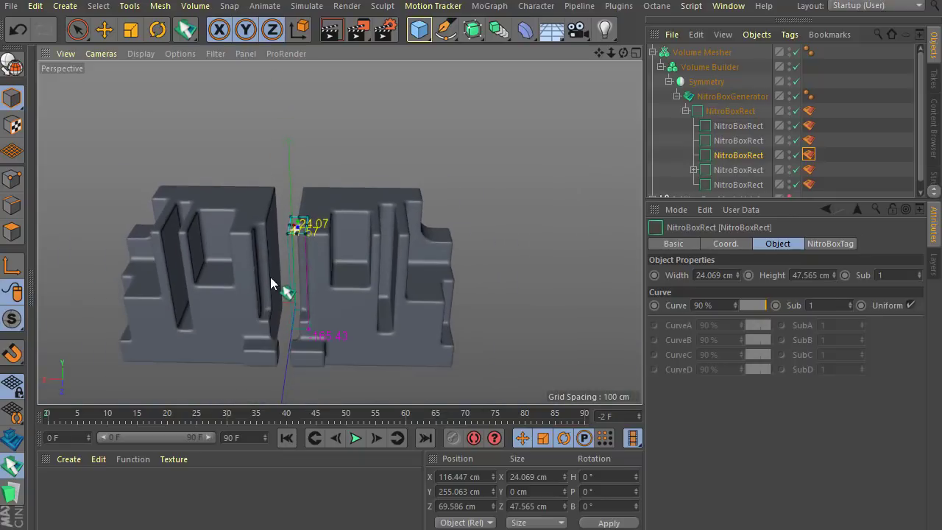
scroll(270, 277, up, 1)
scroll(278, 301, down, 2)
scroll(278, 301, up, 2)
scroll(279, 302, down, 2)
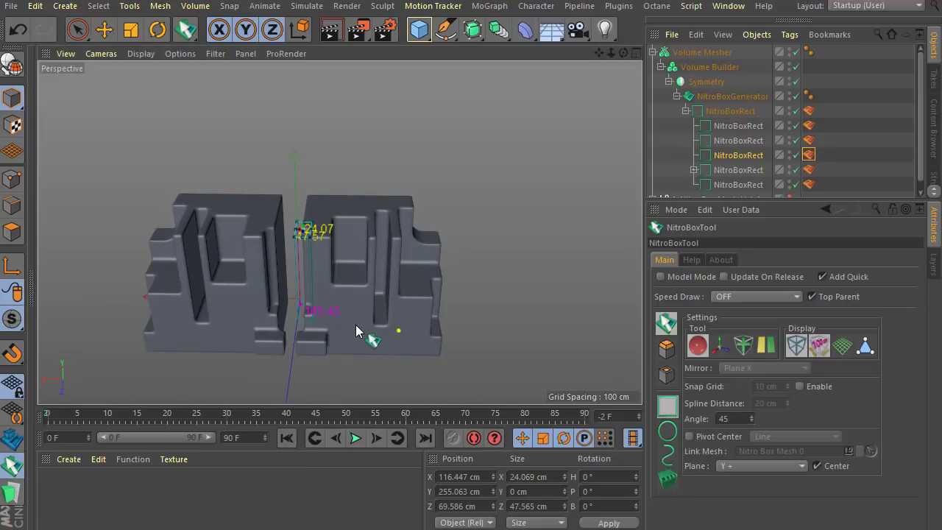
- Delete the Volume Mesher with its whole hierarchy and add a 200 cm pyramid primitive
scroll(356, 324, down, 1)
scroll(356, 324, up, 1)
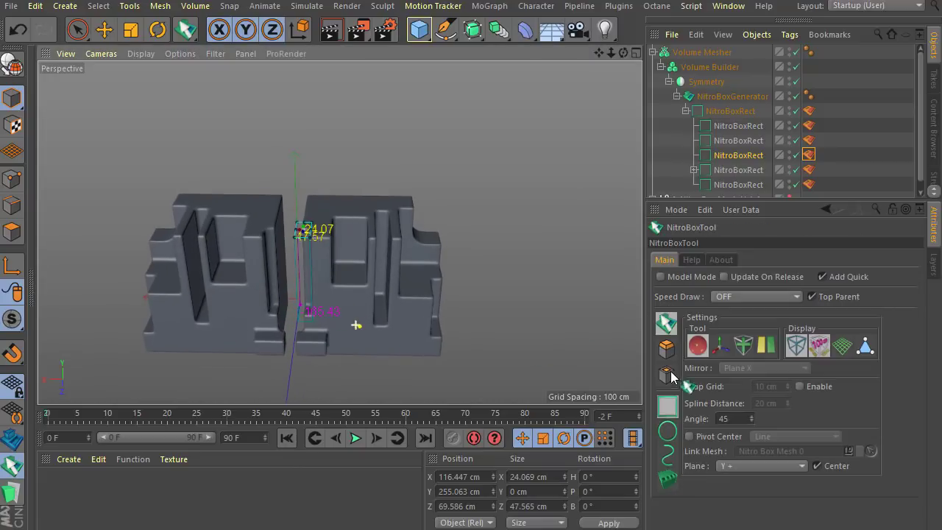
click(688, 52)
key(Delete)
drag(425, 36, 471, 131)
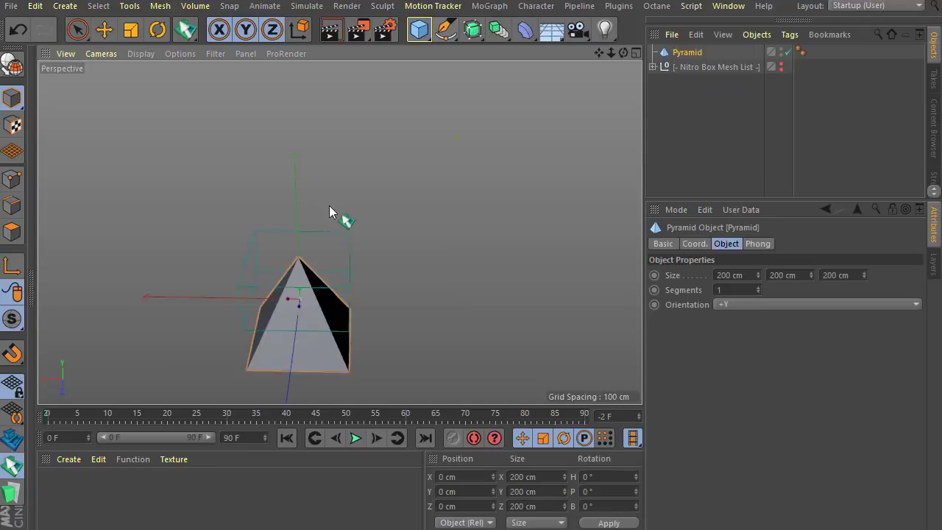
- Extend one sloping side of the pyramid into a row of stepped triangular ribs with the NitroBoxTool
alt+middle_drag(291, 355, 309, 312)
scroll(308, 312, up, 2)
click(3, 473)
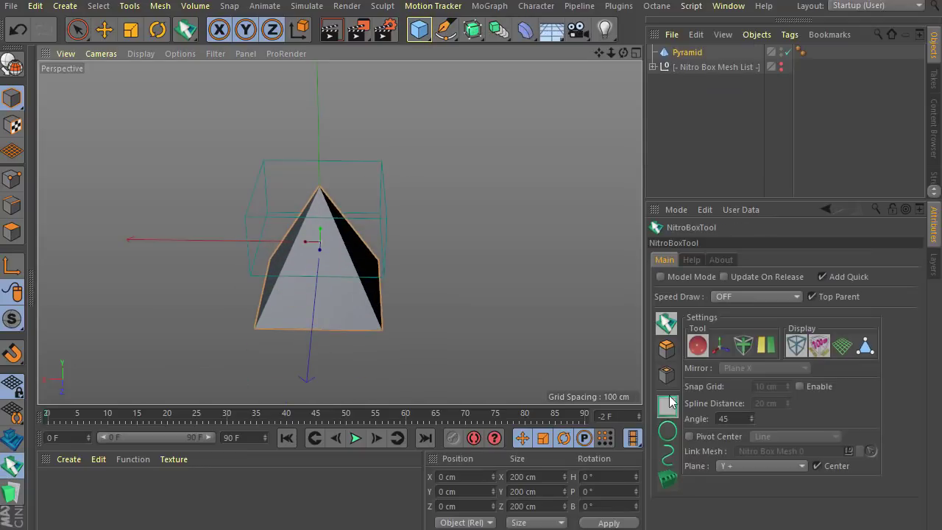
mouse_move(323, 284)
mouse_down()
mouse_move(362, 288)
mouse_move(374, 323)
mouse_move(305, 306)
mouse_move(315, 274)
mouse_up()
click(354, 306)
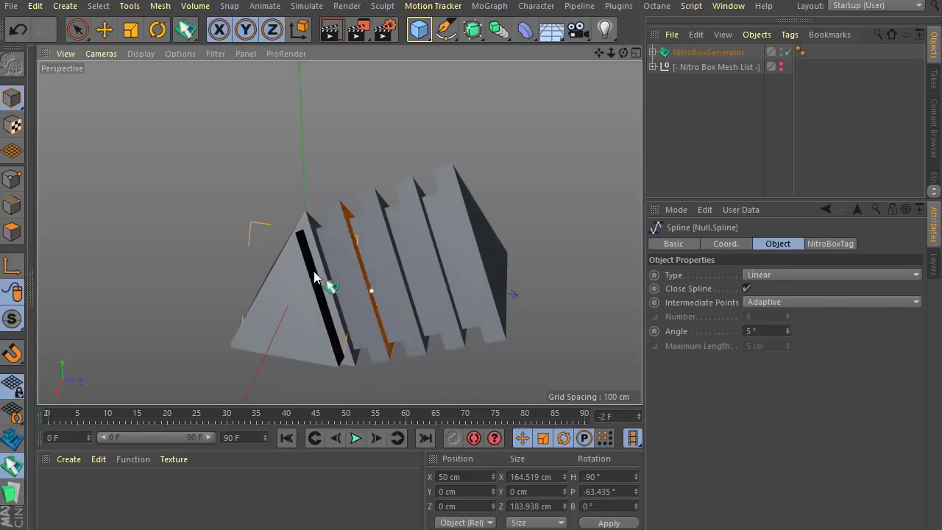
- Switch the viewport display to Gouraud Shading (Lines) and inspect the ribbed pyramid more closely
scroll(315, 275, down, 3)
click(140, 53)
click(144, 53)
click(144, 53)
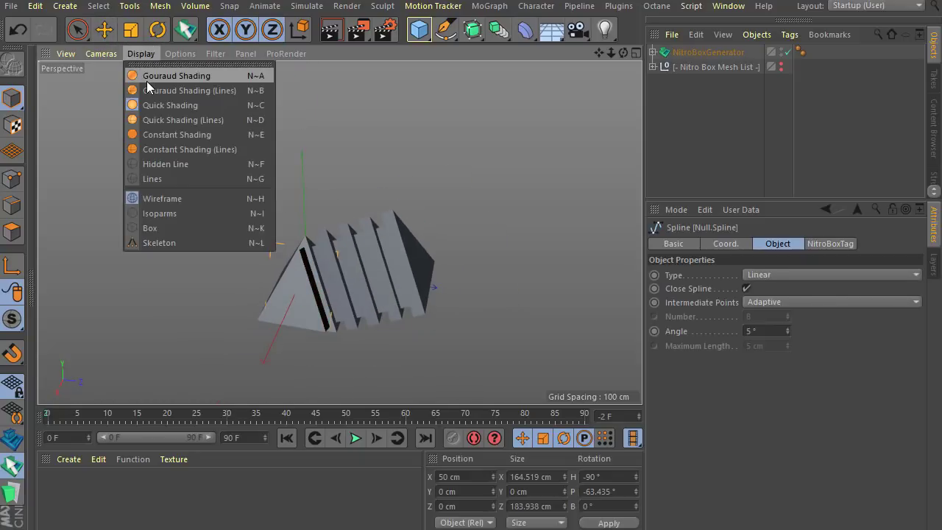
click(151, 90)
scroll(347, 376, up, 1)
alt+drag(303, 304, 289, 330)
scroll(289, 330, up, 3)
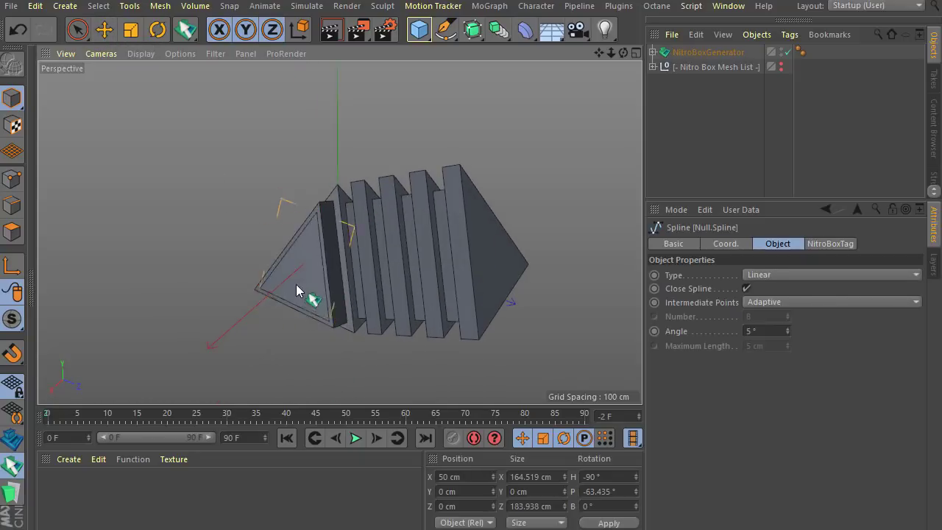
- Build a second row of thinner triangular ribs on the pyramid's other side and a wide beveled cap on the first row
click(403, 302)
drag(476, 270, 412, 297)
alt+drag(453, 334, 353, 298)
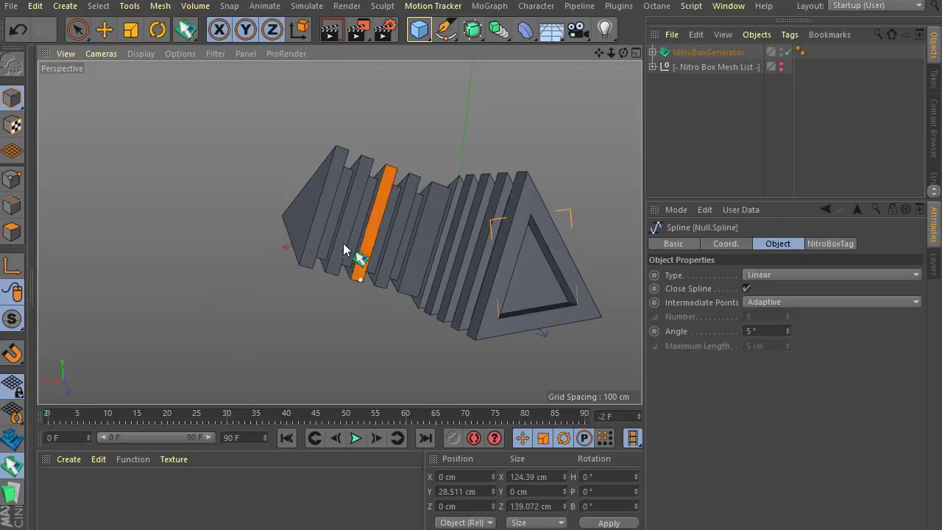
drag(353, 226, 404, 269)
alt+right_drag(267, 257, 184, 259)
alt+drag(462, 297, 452, 307)
scroll(372, 274, up, 2)
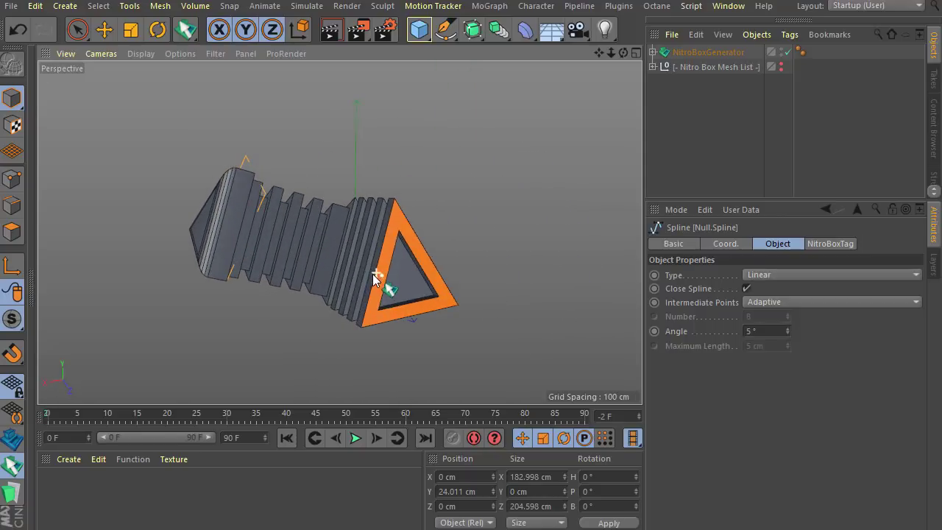
- Add more thin ribs and nested steps inside the triangular end recess, and select the Nitro Box Mesh List null
alt+drag(371, 277, 435, 294)
scroll(358, 280, up, 1)
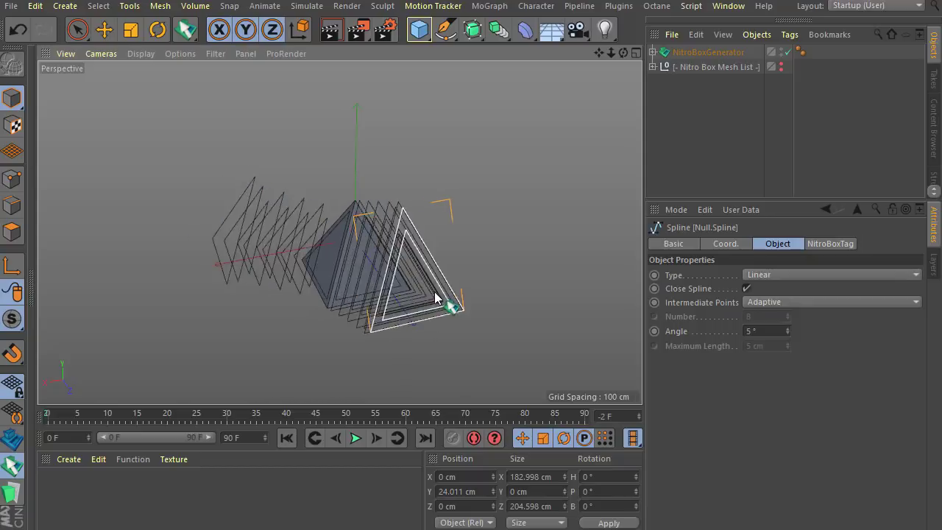
alt+drag(429, 345, 427, 344)
scroll(373, 287, down, 2)
scroll(372, 287, up, 2)
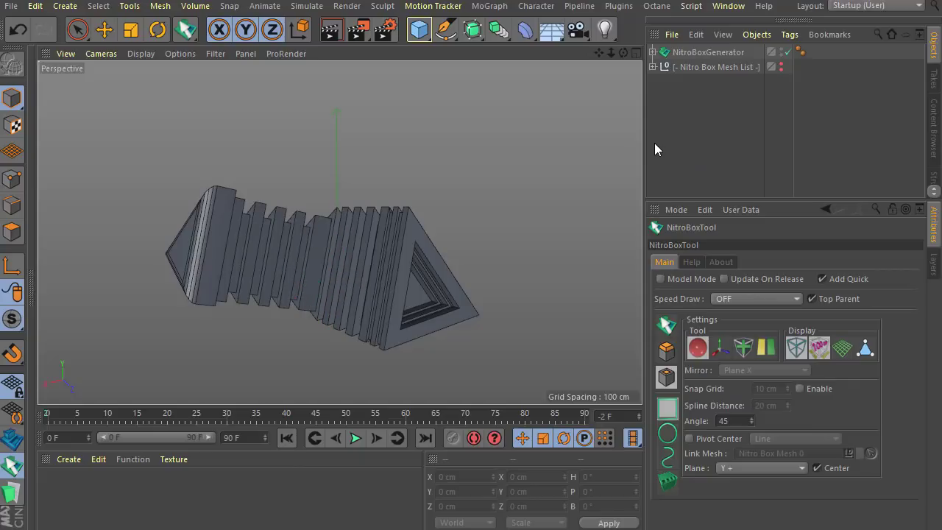
click(713, 68)
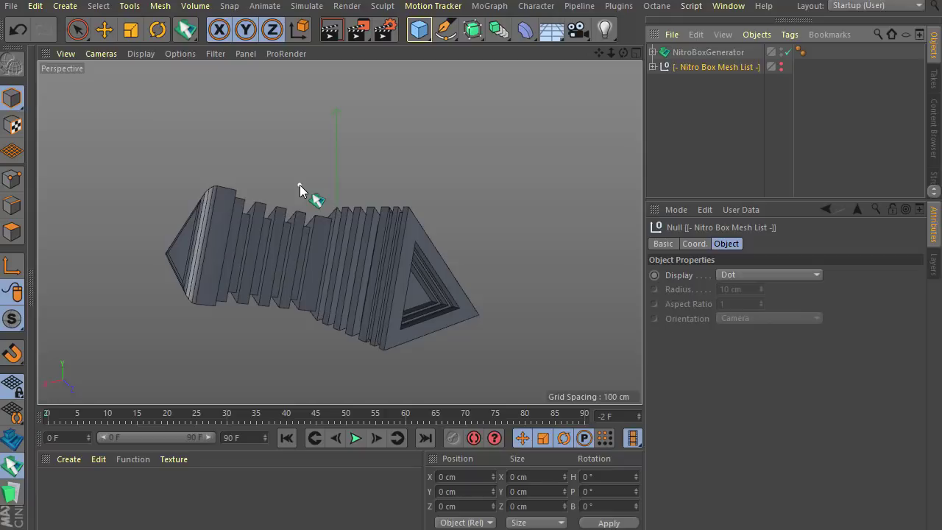
mouse_move(293, 266)
alt+mouse_down()
mouse_move(285, 263)
mouse_move(294, 267)
alt+mouse_up()
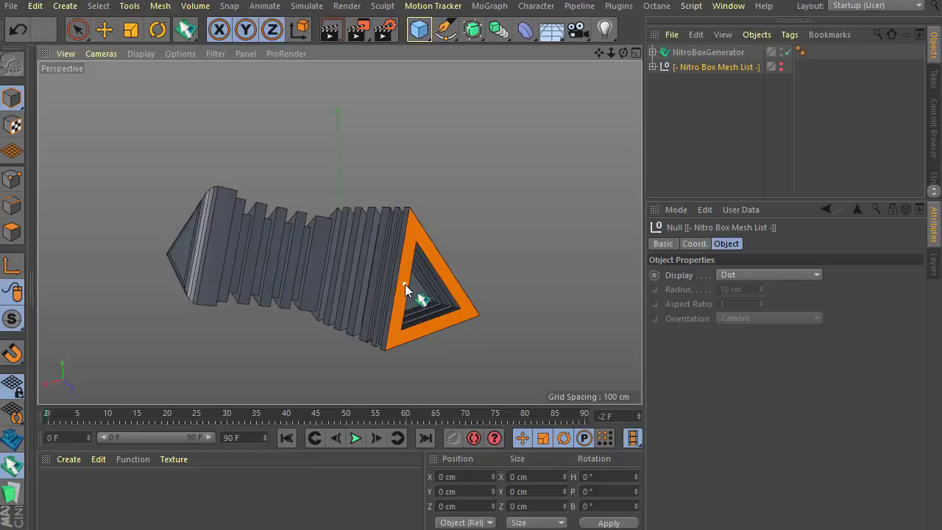